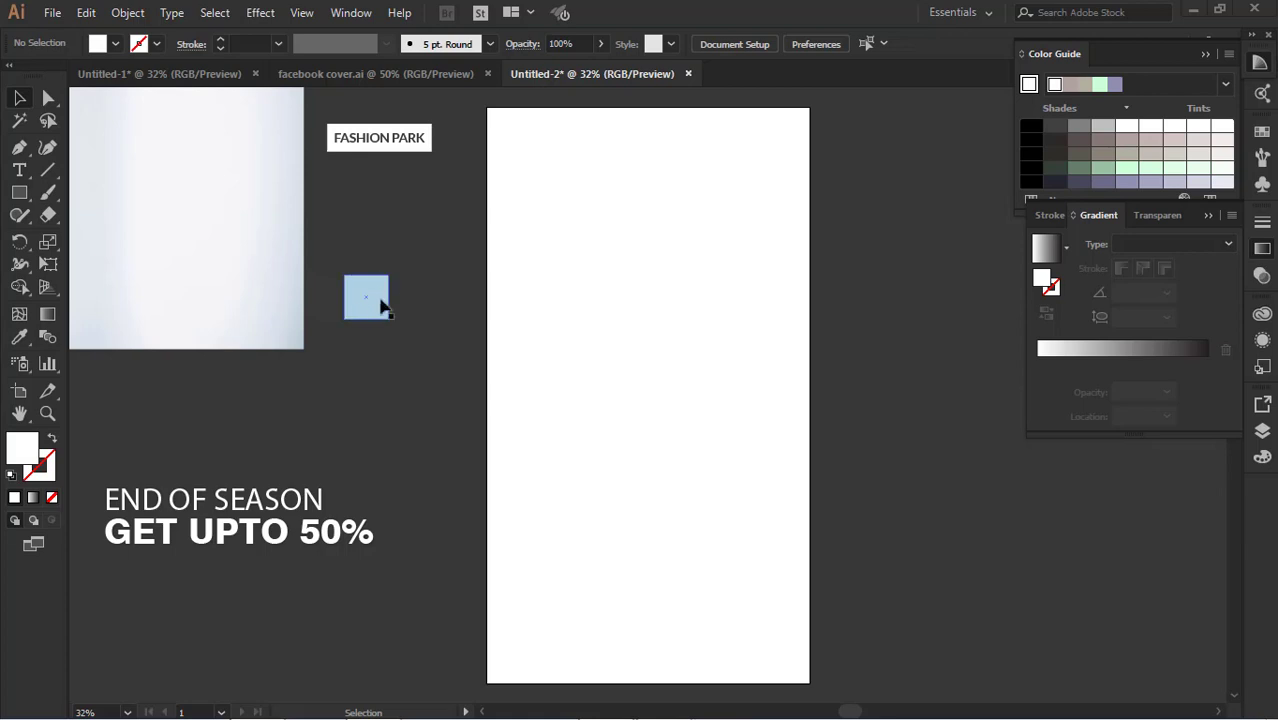
Place a dark gray square at the artboard's upper-left corner and stretch it to cover the artboard's left half
{"action": "left_click_drag", "start_coordinate": [357, 307], "coordinate": [335, 303]}
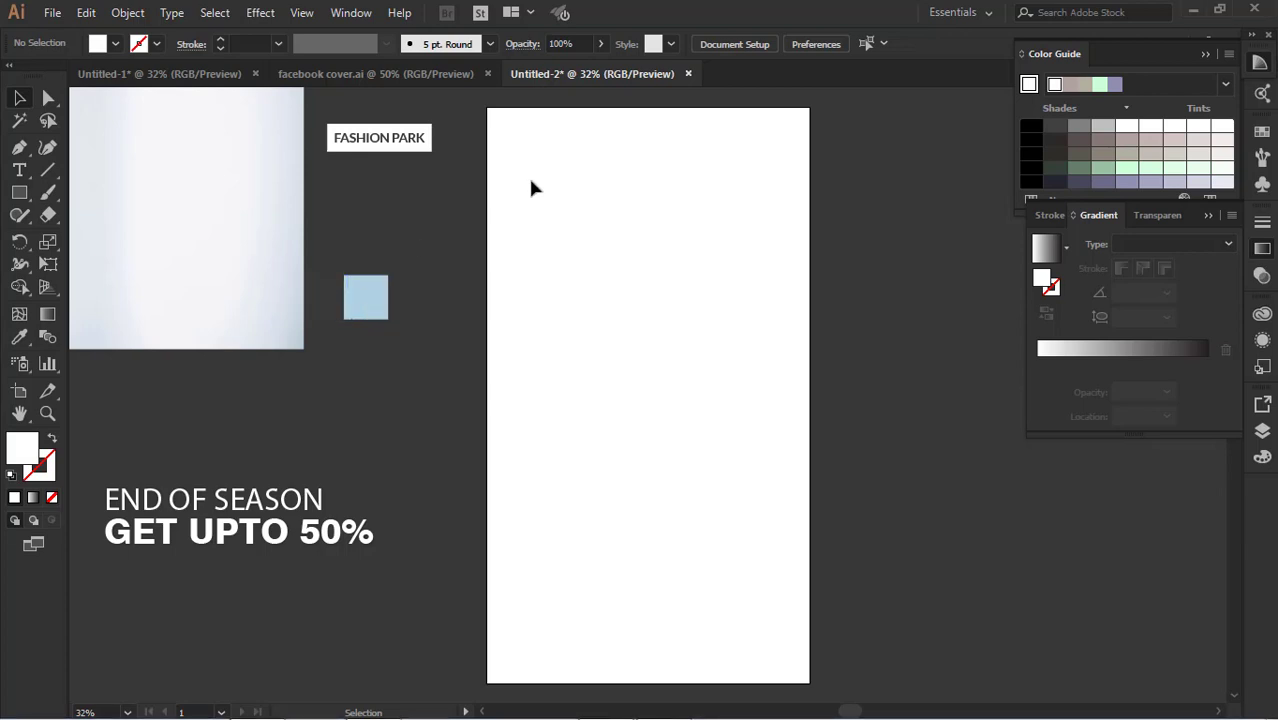
{"action": "left_click_drag", "start_coordinate": [682, 123], "coordinate": [524, 141]}
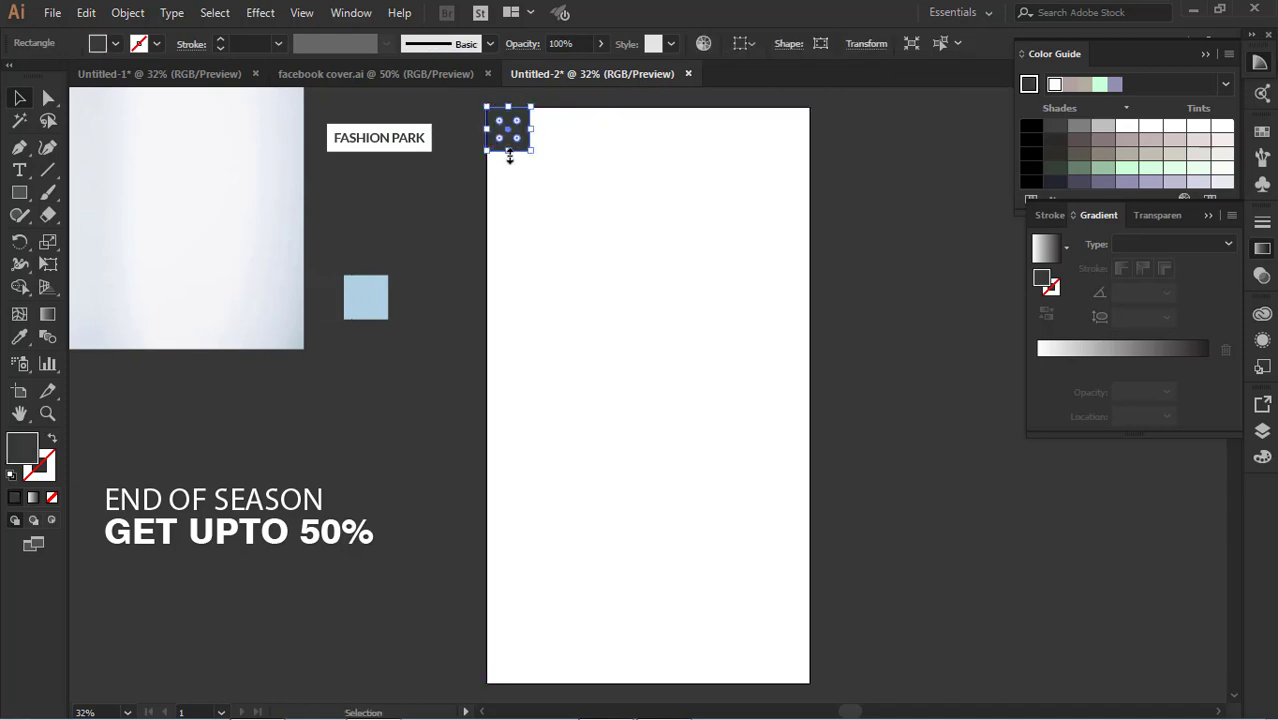
{"action": "left_click_drag", "start_coordinate": [519, 471], "coordinate": [516, 683]}
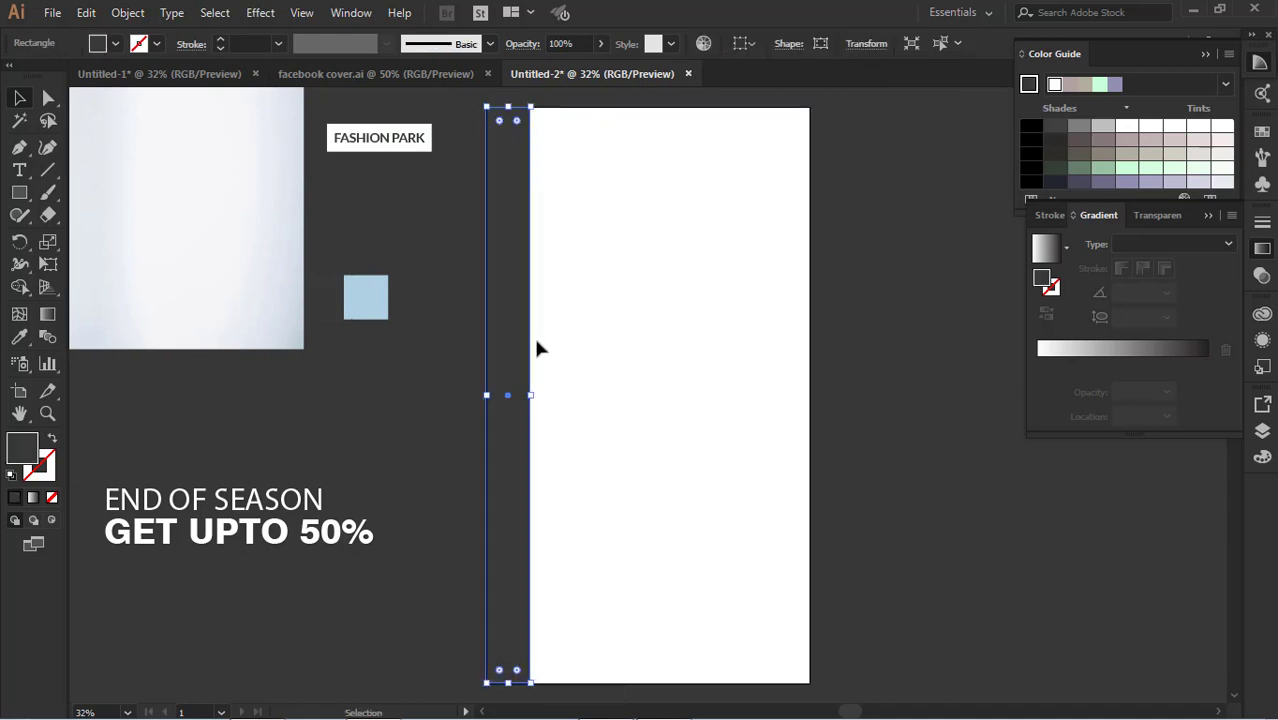
{"action": "left_click_drag", "start_coordinate": [536, 398], "coordinate": [652, 417]}
{"action": "left_click", "coordinate": [879, 416]}
Duplicate the dark gray panel onto the artboard's right half and fill the copy with the light blue sample square's color
{"action": "left_click_drag", "start_coordinate": [570, 320], "coordinate": [735, 320]}
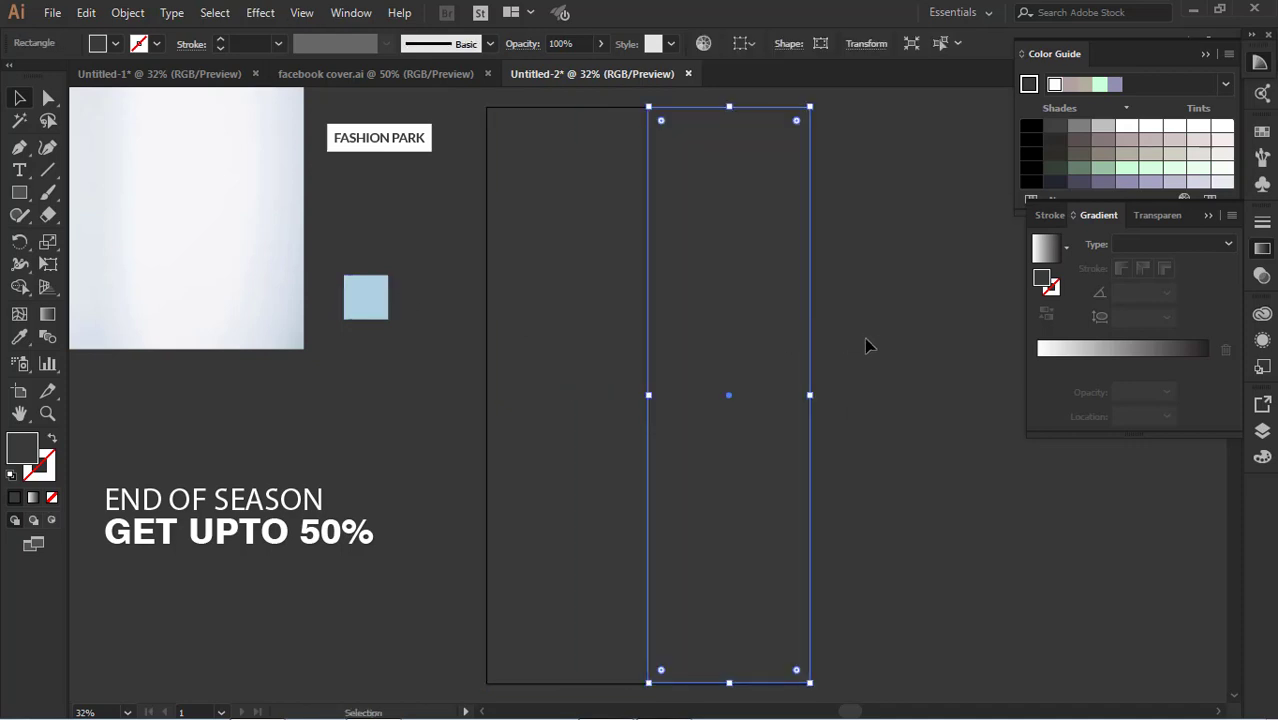
{"action": "left_click", "coordinate": [20, 337]}
{"action": "left_click", "coordinate": [368, 297]}
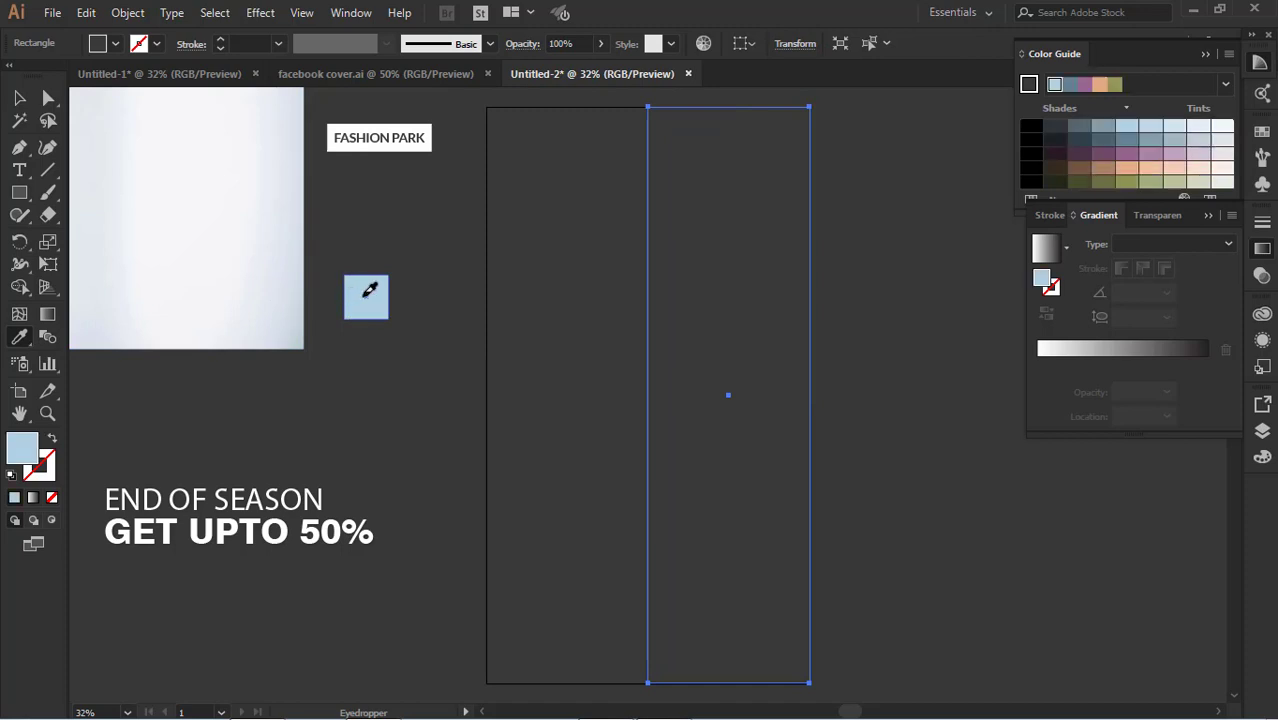
{"action": "left_click", "coordinate": [16, 100]}
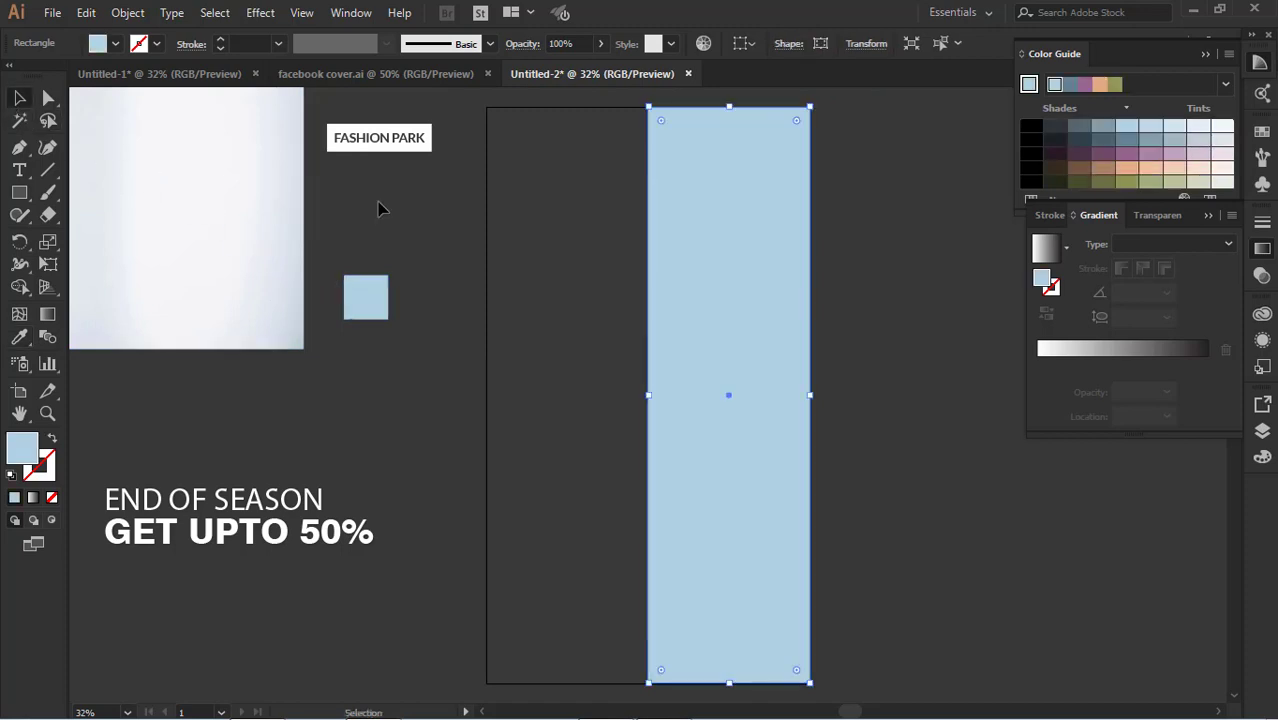
{"action": "left_click", "coordinate": [876, 363]}
Move the woman's photo onto the artboard and draw a rectangle covering the woman, about 703 by 1398 px
{"action": "left_click_drag", "start_coordinate": [145, 200], "coordinate": [925, 397]}
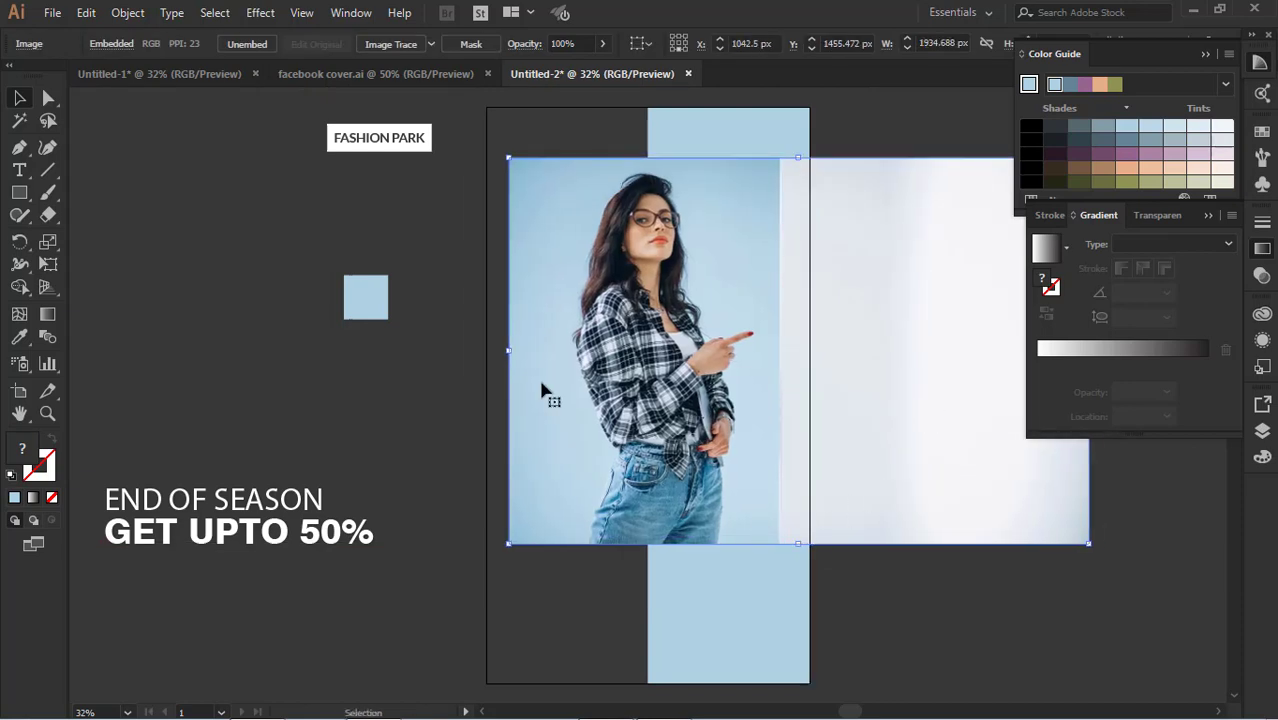
{"action": "key", "text": "m"}
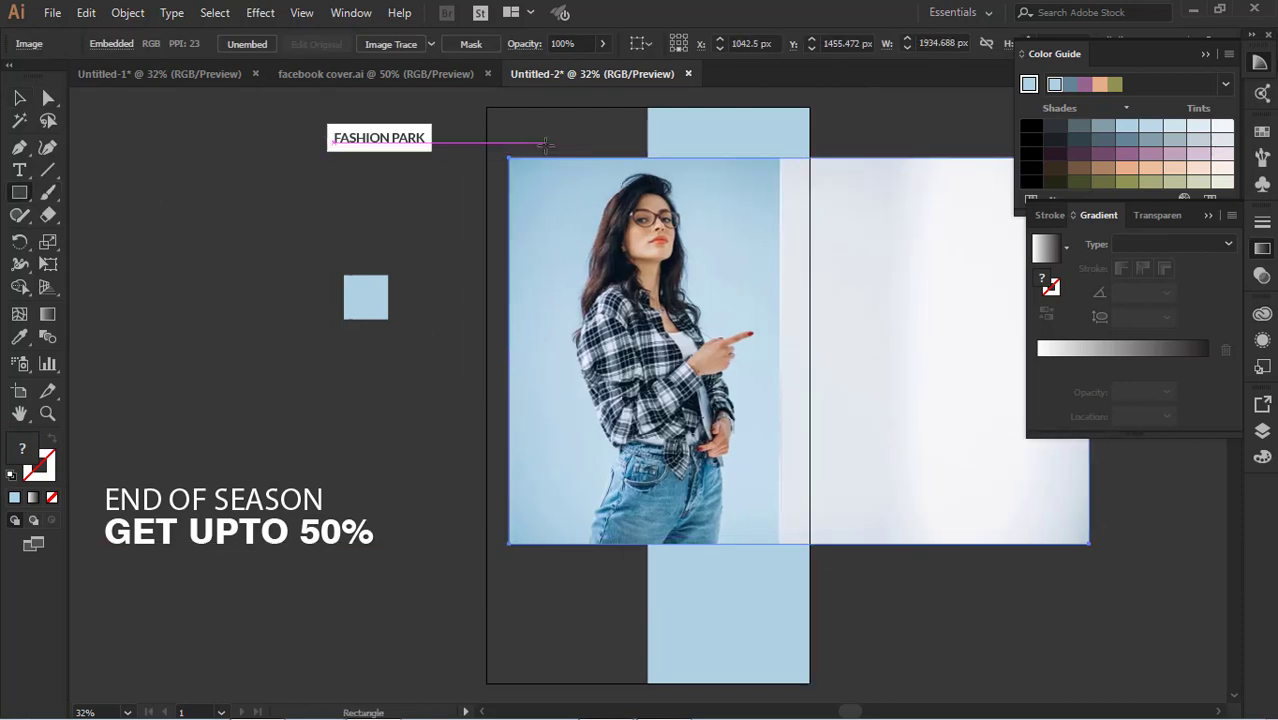
{"action": "left_click_drag", "start_coordinate": [545, 143], "coordinate": [755, 561]}
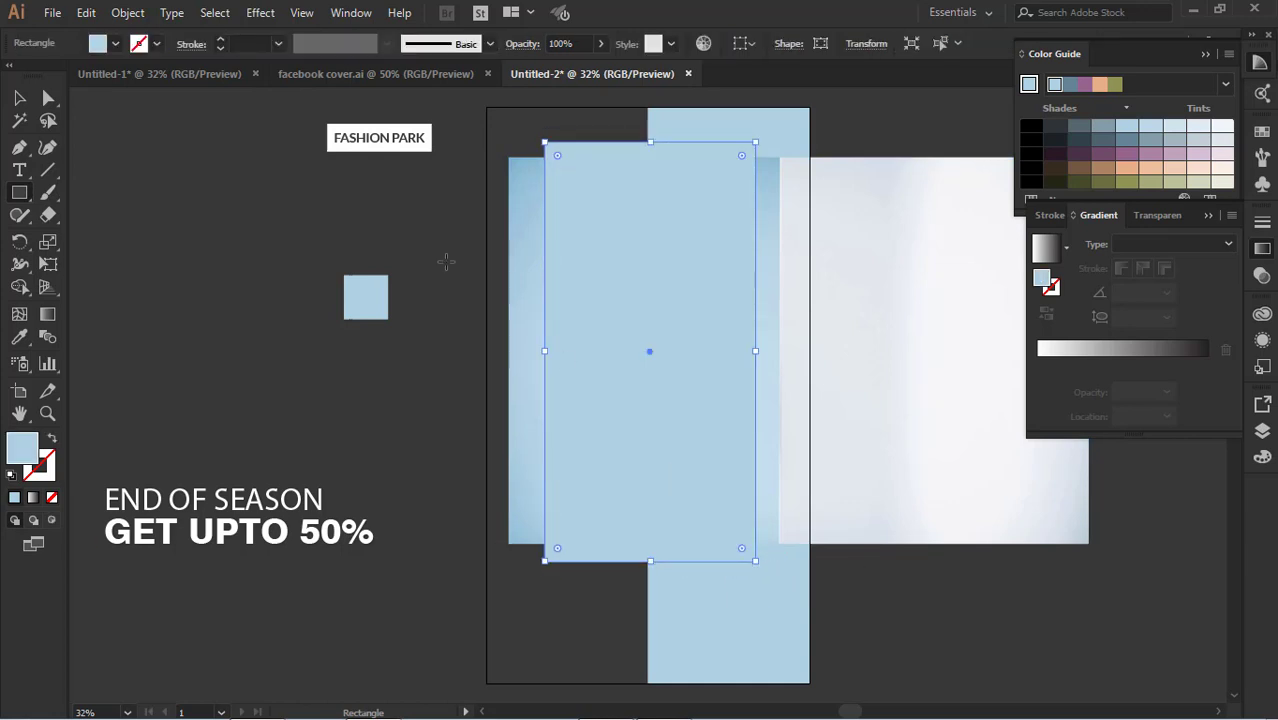
Make a clipping mask from the rectangle and the photo so only the woman's portion is kept
{"action": "left_click", "coordinate": [19, 97]}
{"action": "left_click", "coordinate": [123, 146]}
{"action": "left_click", "coordinate": [626, 265]}
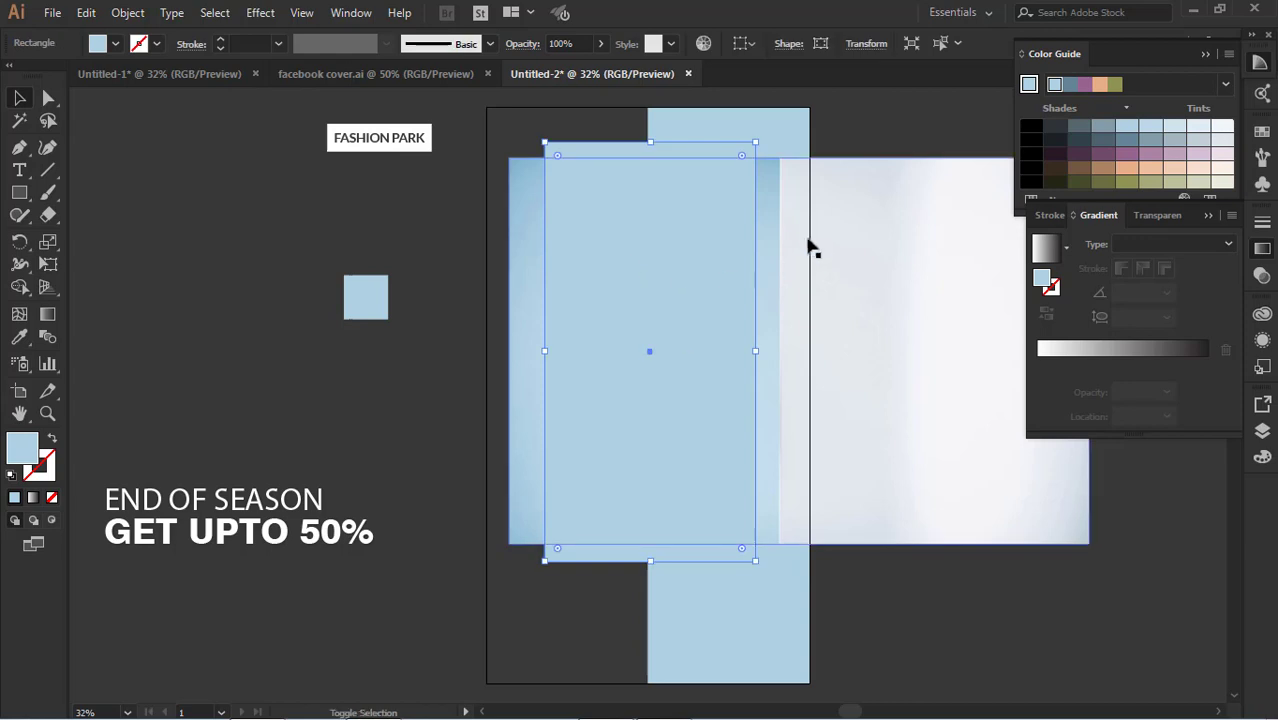
{"action": "left_click", "coordinate": [903, 222], "text": "shift"}
{"action": "right_click", "coordinate": [901, 217]}
{"action": "left_click", "coordinate": [958, 354]}
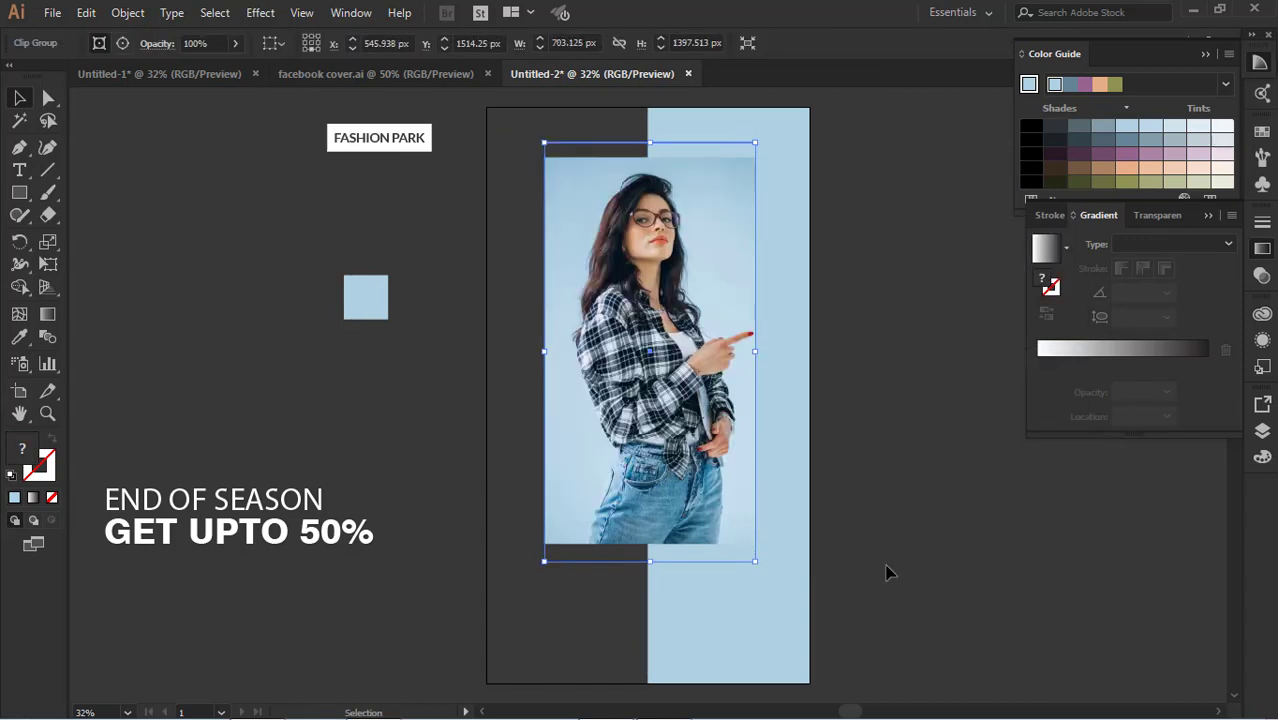
Widen the photo's clipping path slightly on both sides to about 756 px
{"action": "left_click", "coordinate": [99, 43]}
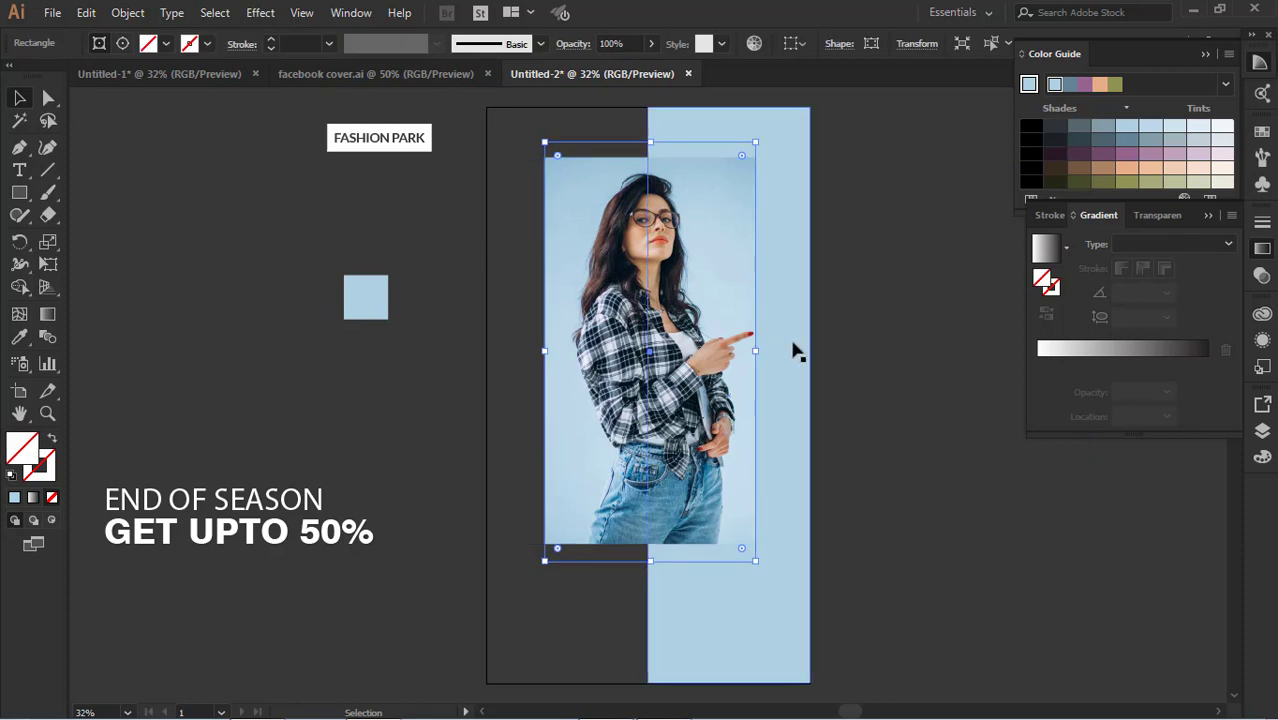
{"action": "left_click_drag", "start_coordinate": [757, 348], "coordinate": [765, 351]}
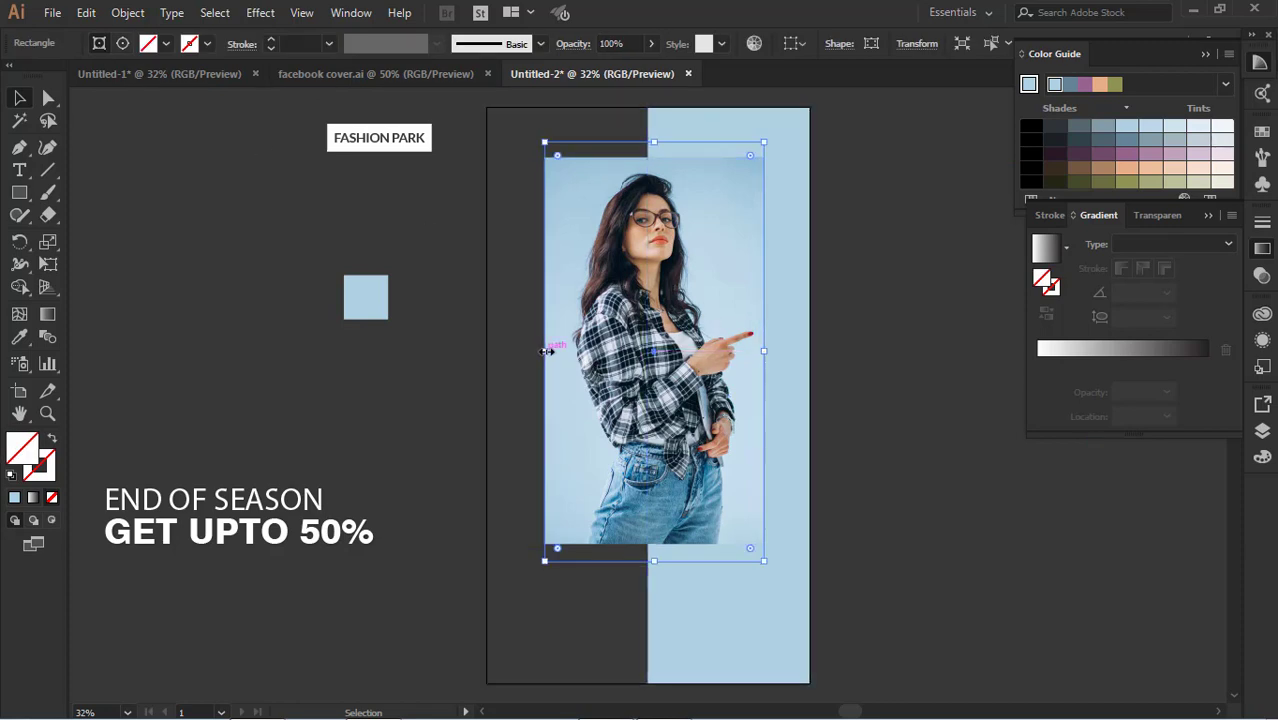
{"action": "left_click_drag", "start_coordinate": [544, 352], "coordinate": [538, 352]}
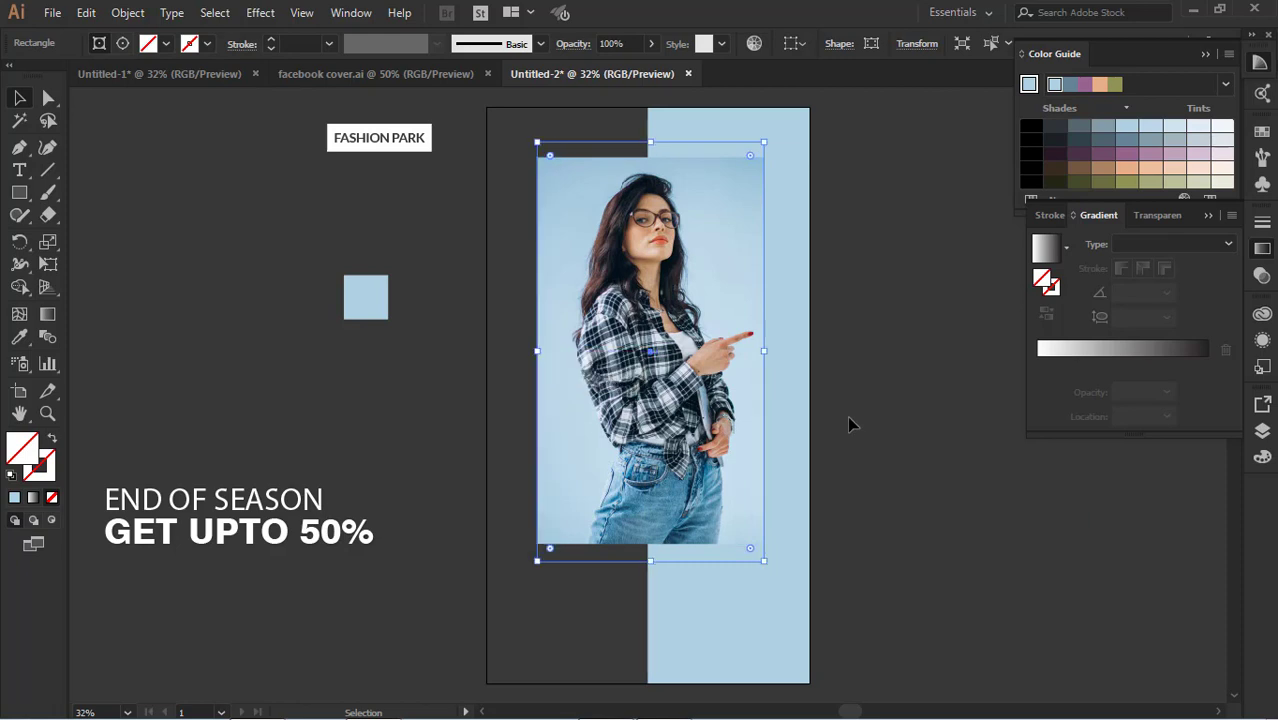
{"action": "left_click", "coordinate": [847, 422]}
Isolate the clip group, enlarge the photo inside the mask, nudge it right, and exit isolation
{"action": "left_click", "coordinate": [733, 270]}
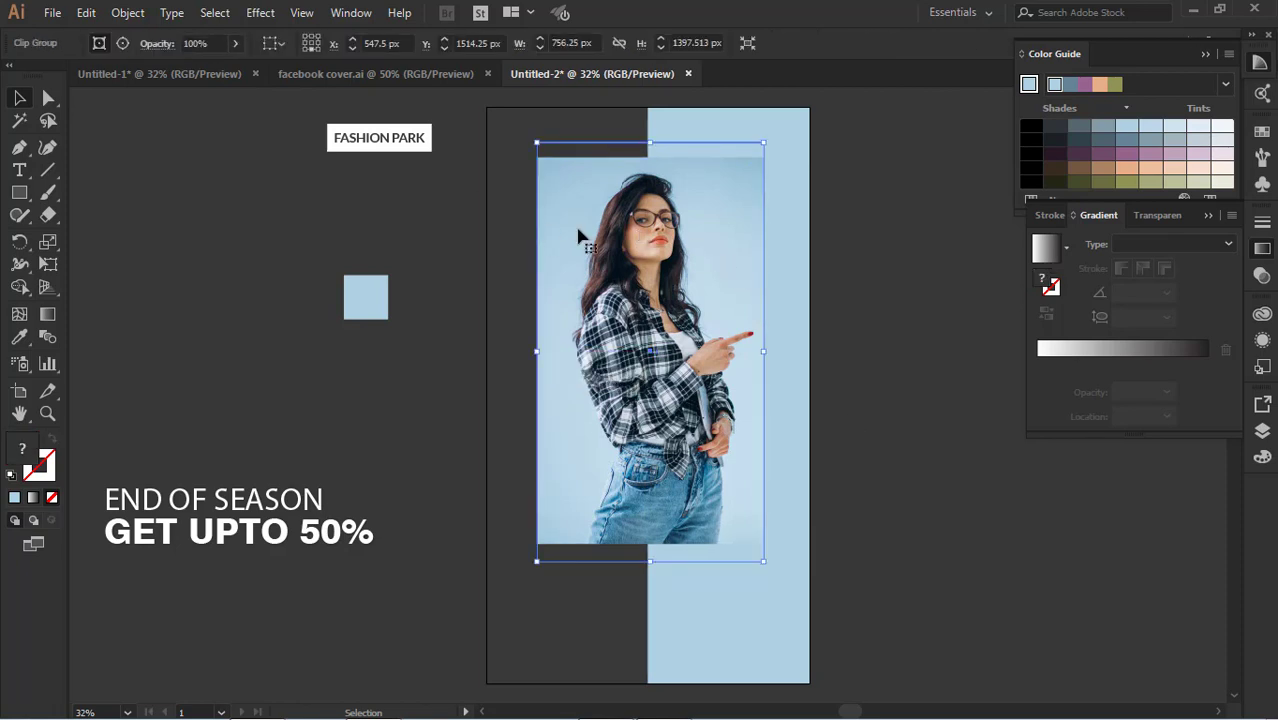
{"action": "double_click", "coordinate": [681, 252]}
{"action": "left_click", "coordinate": [680, 255]}
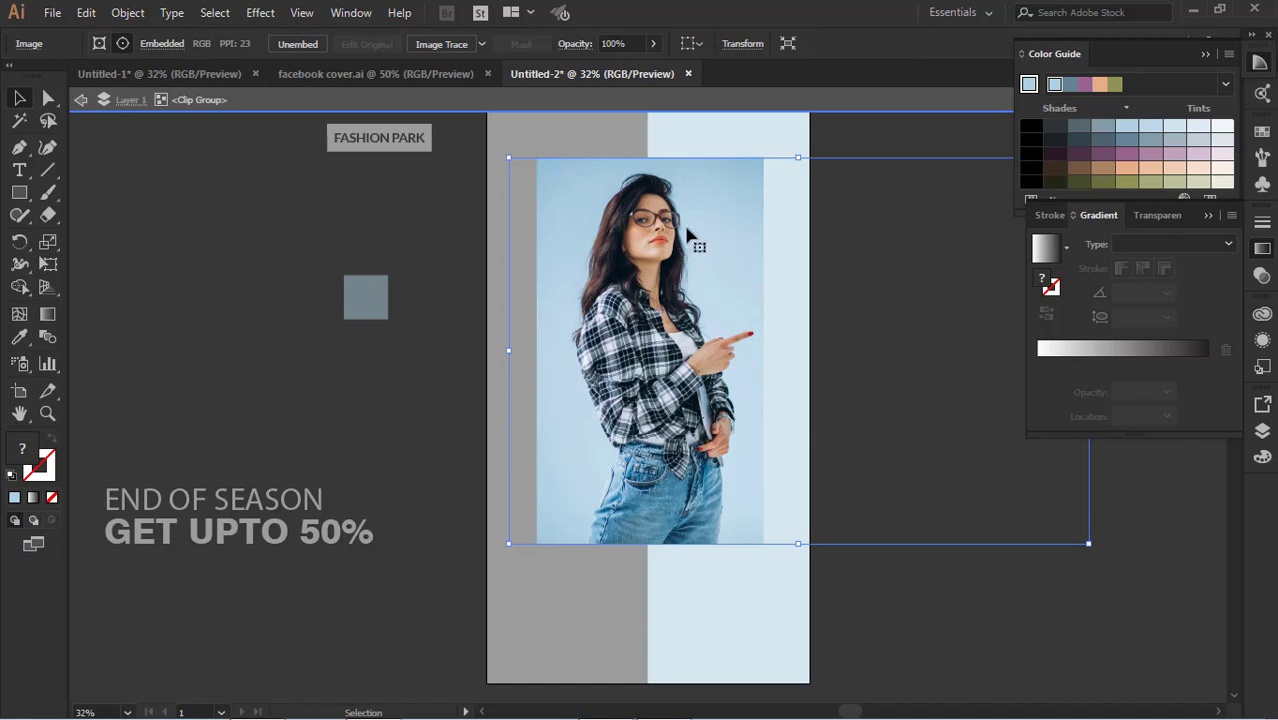
{"action": "left_click_drag", "start_coordinate": [508, 160], "coordinate": [482, 138]}
{"action": "key", "text": "shift+Right"}
{"action": "key", "text": "shift+Right"}
{"action": "key", "text": "shift+Right"}
{"action": "key", "text": "shift+Right"}
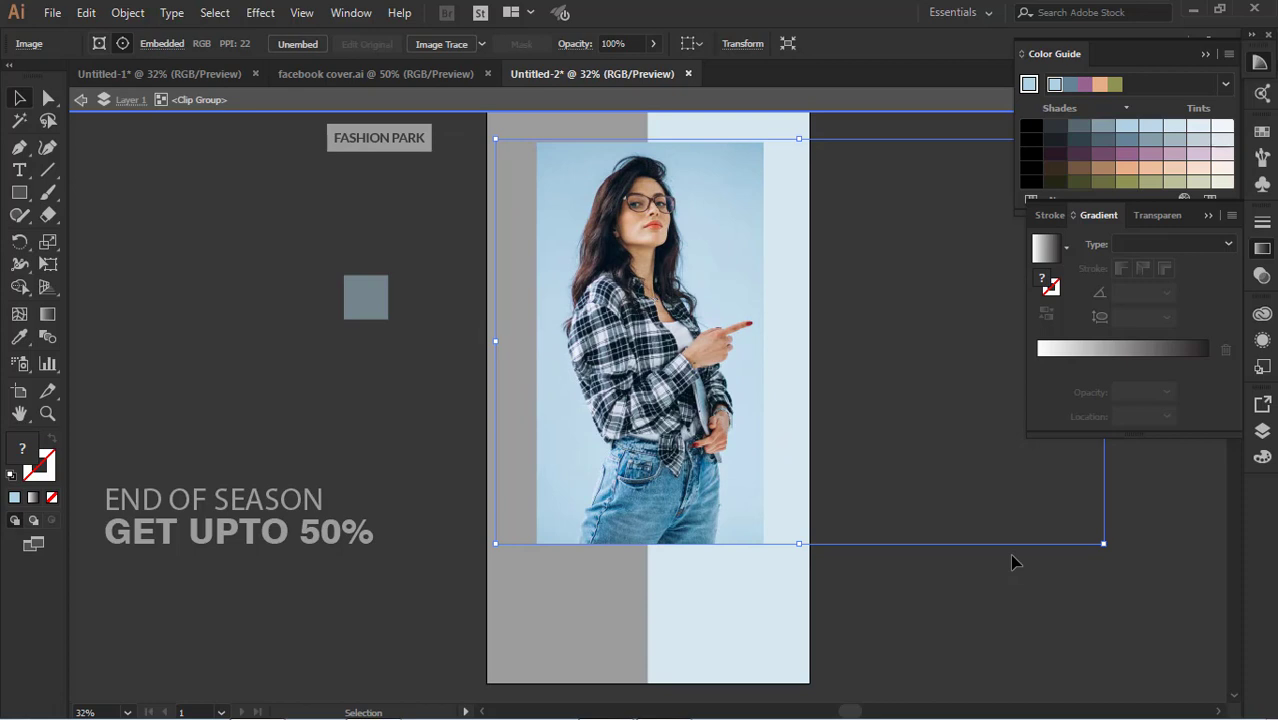
{"action": "left_click", "coordinate": [83, 100]}
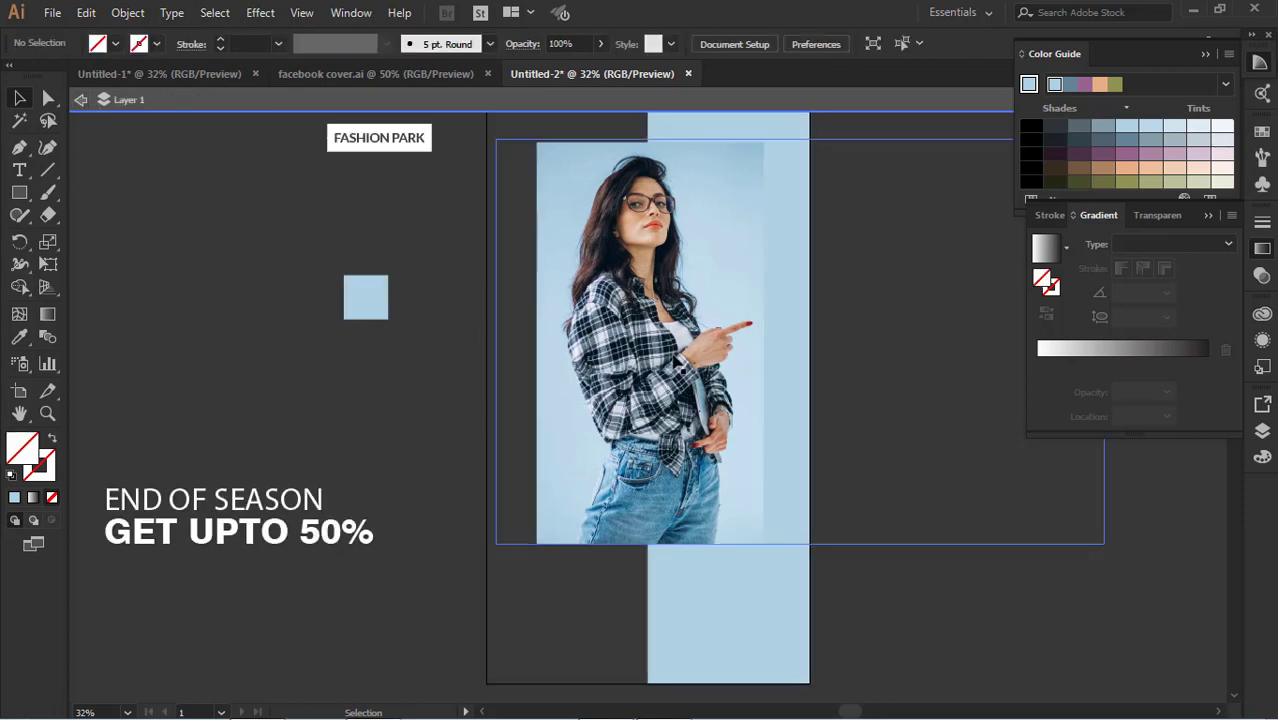
{"action": "scroll", "coordinate": [840, 395], "scroll_direction": "up", "scroll_amount": 2}
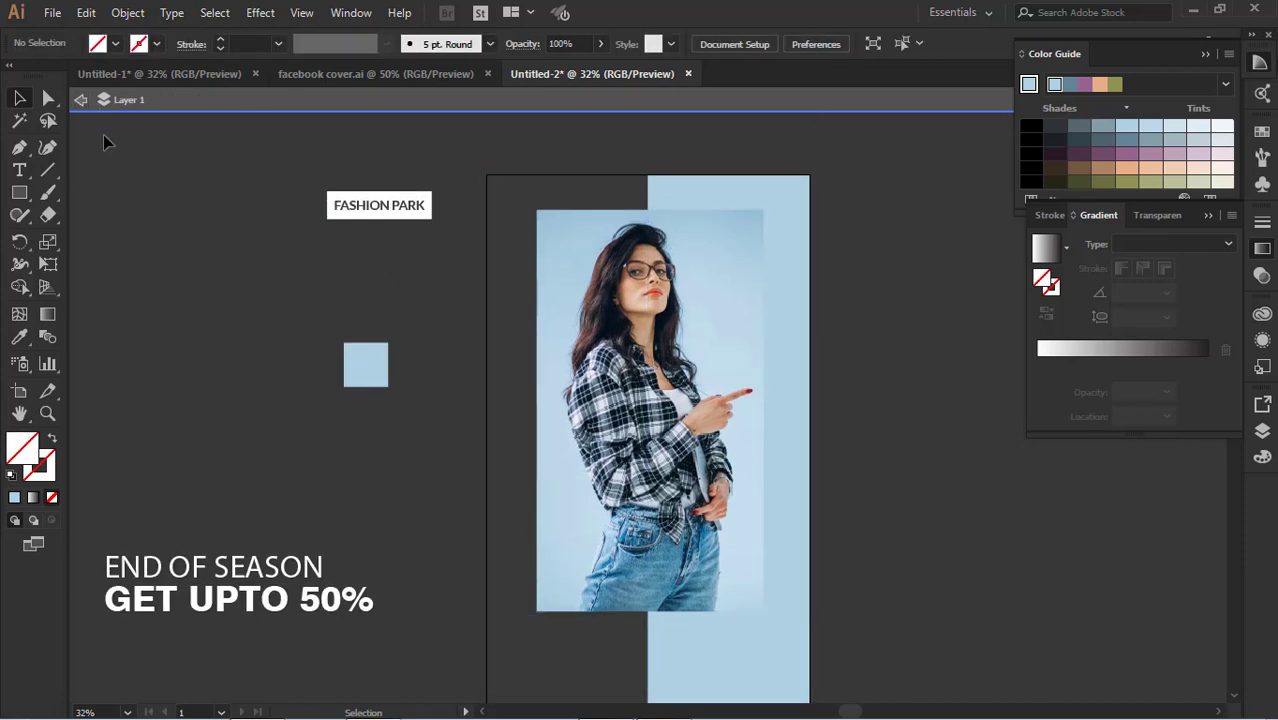
{"action": "left_click", "coordinate": [82, 101]}
Raise the clipping path's lower edge to the photo's bottom edge, making the mask about 1339 px high
{"action": "left_click", "coordinate": [715, 285]}
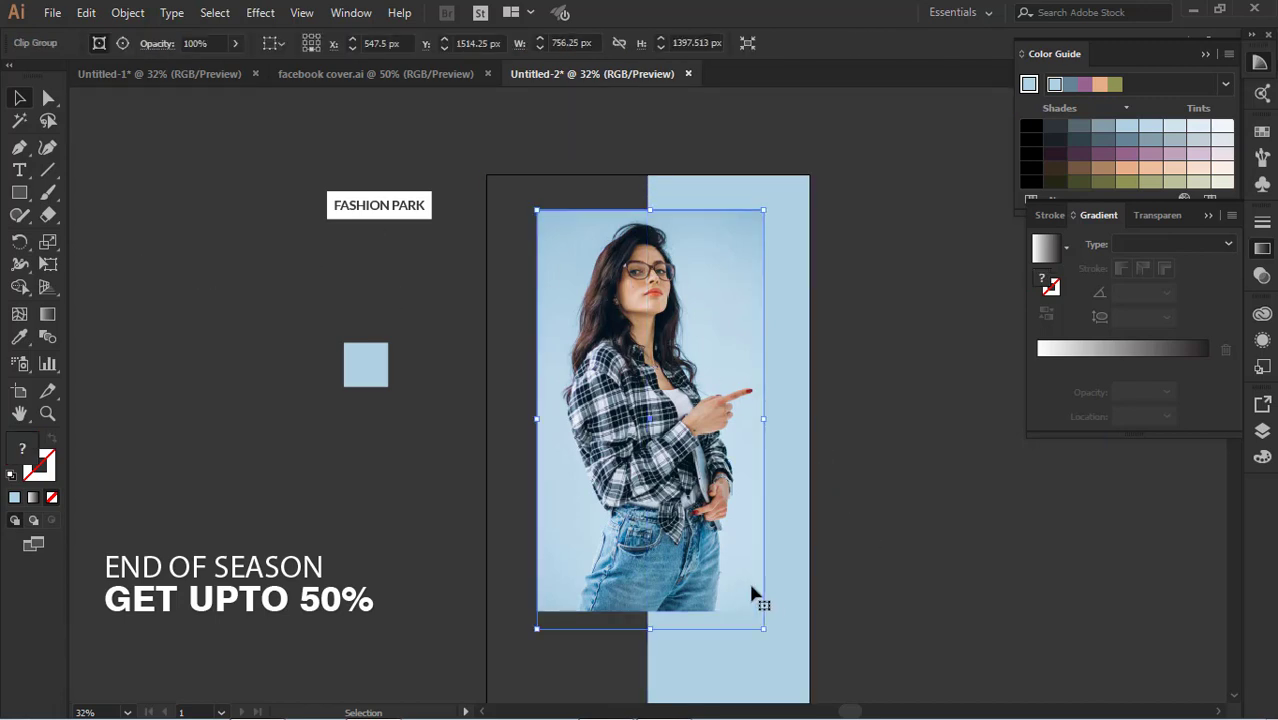
{"action": "scroll", "coordinate": [790, 500], "scroll_direction": "down", "scroll_amount": 2}
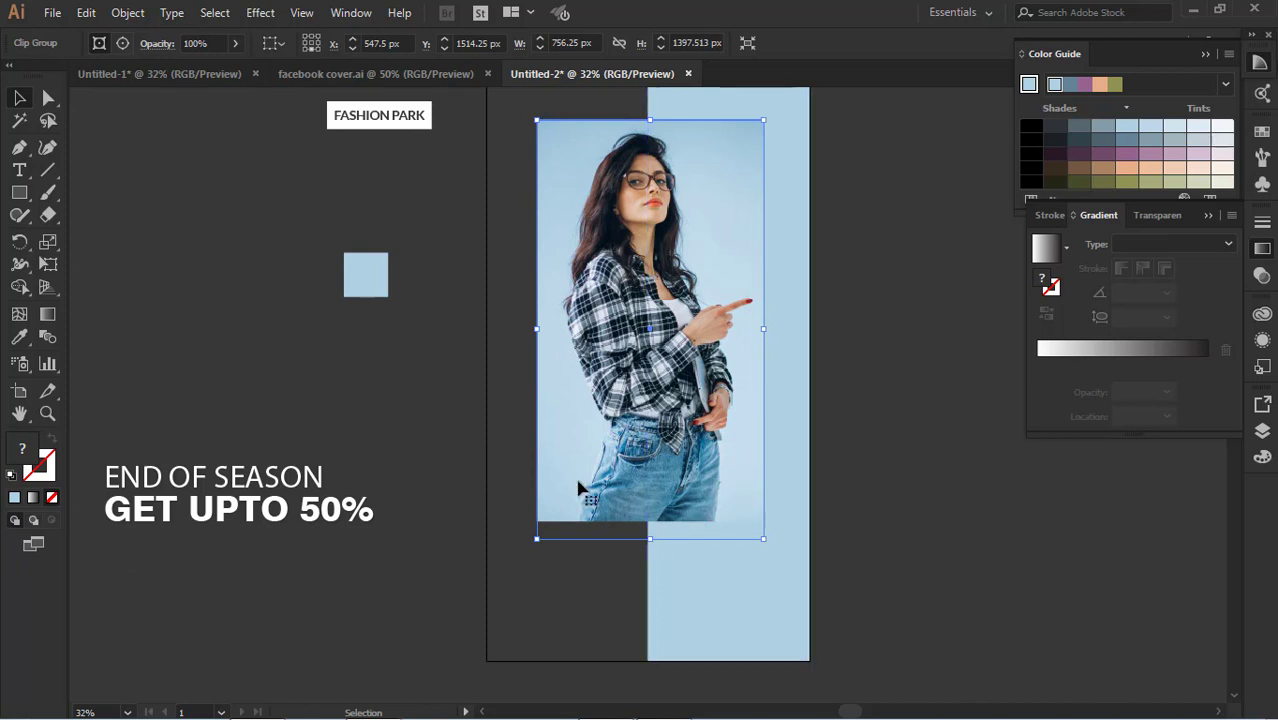
{"action": "left_click", "coordinate": [100, 46]}
{"action": "left_click", "coordinate": [99, 45]}
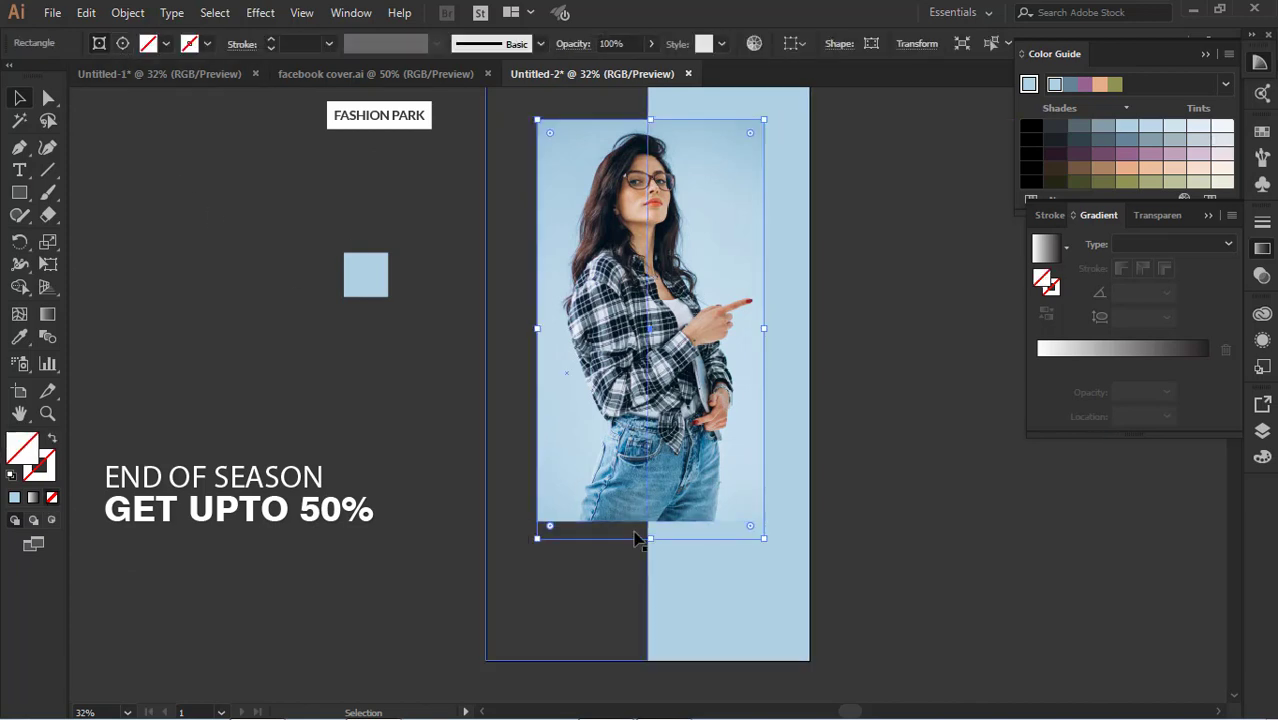
{"action": "mouse_move", "coordinate": [651, 522]}
{"action": "left_mouse_down"}
{"action": "mouse_move", "coordinate": [652, 538]}
{"action": "mouse_move", "coordinate": [653, 523]}
{"action": "left_mouse_up"}
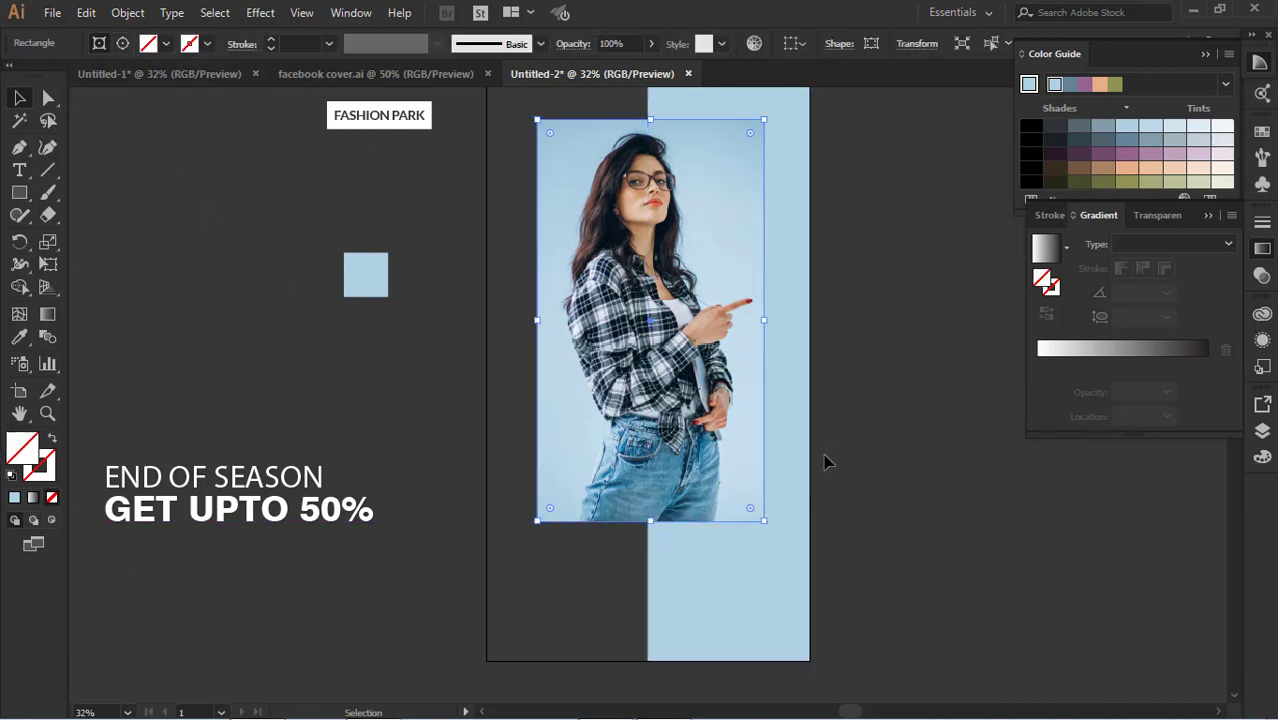
{"action": "left_click", "coordinate": [837, 449]}
Draw a rectangle exactly over the photo's frame with no fill and an 8 pt stroke in the left panel's dark gray
{"action": "scroll", "coordinate": [837, 449], "scroll_direction": "up", "scroll_amount": 2}
{"action": "key", "text": "m"}
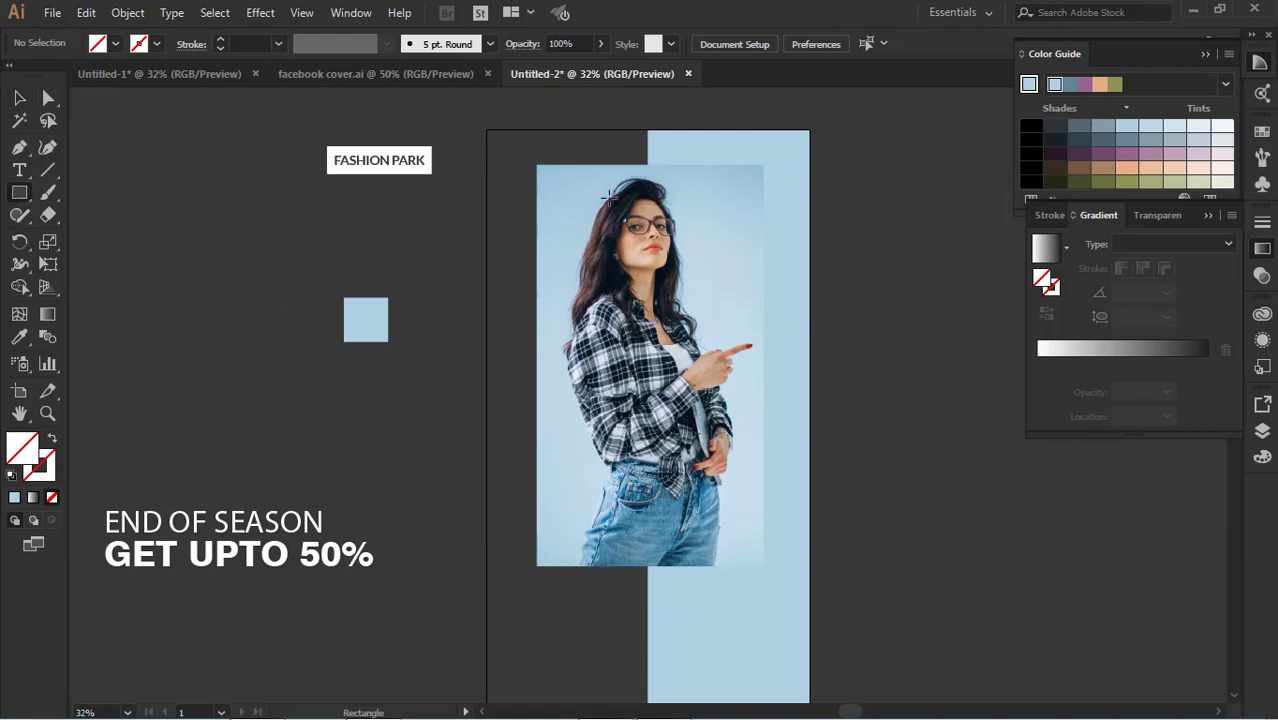
{"action": "left_click_drag", "start_coordinate": [537, 164], "coordinate": [764, 566]}
{"action": "left_click", "coordinate": [20, 339]}
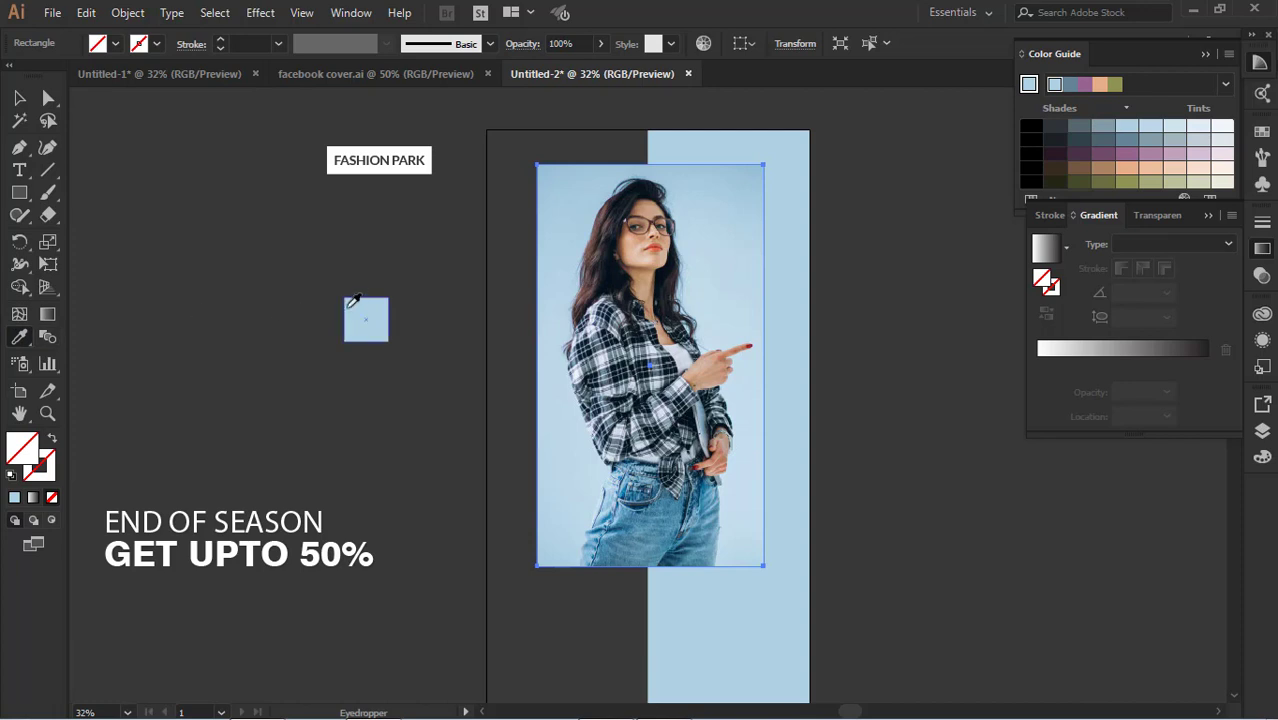
{"action": "left_click", "coordinate": [507, 260]}
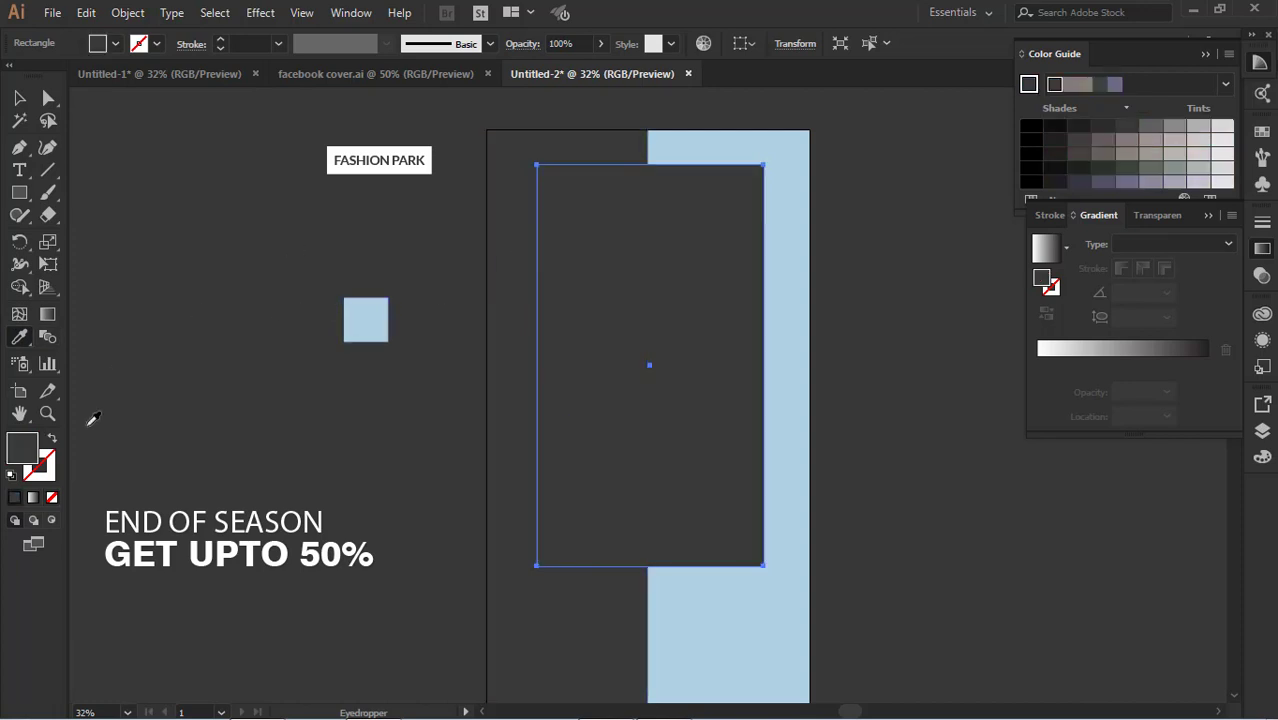
{"action": "left_click", "coordinate": [53, 440]}
{"action": "left_click", "coordinate": [277, 43]}
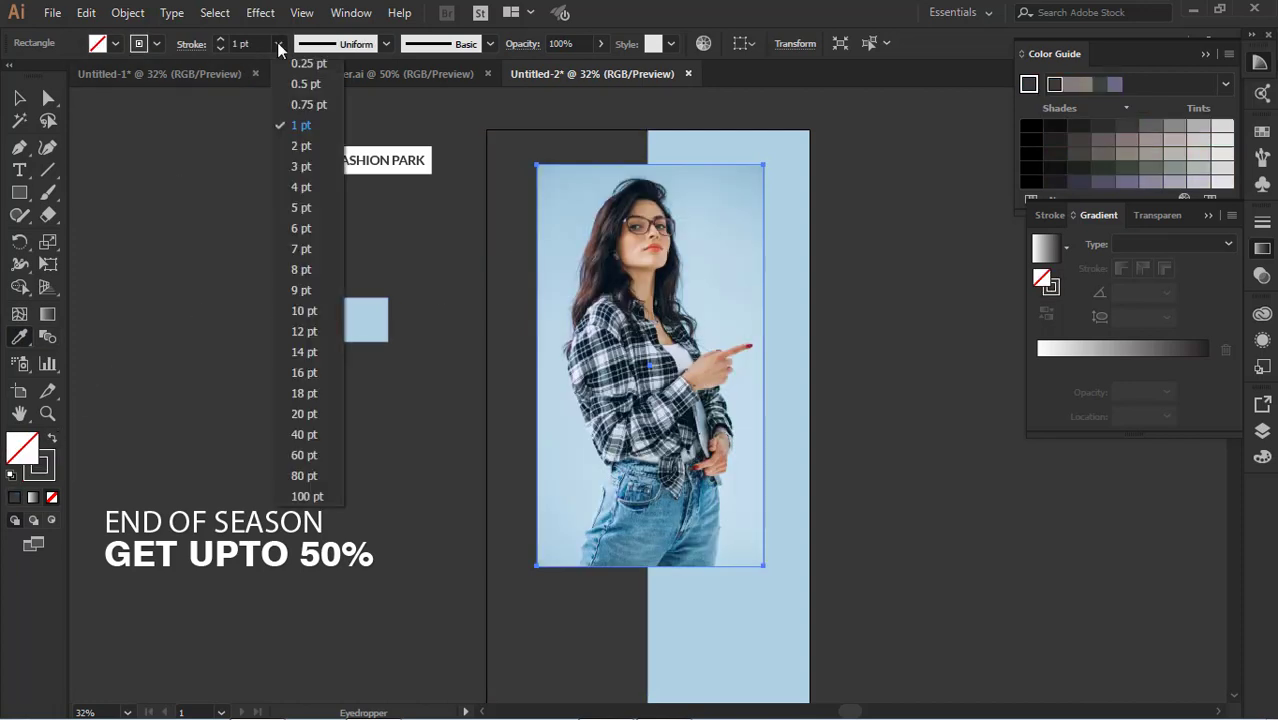
{"action": "left_click", "coordinate": [303, 270]}
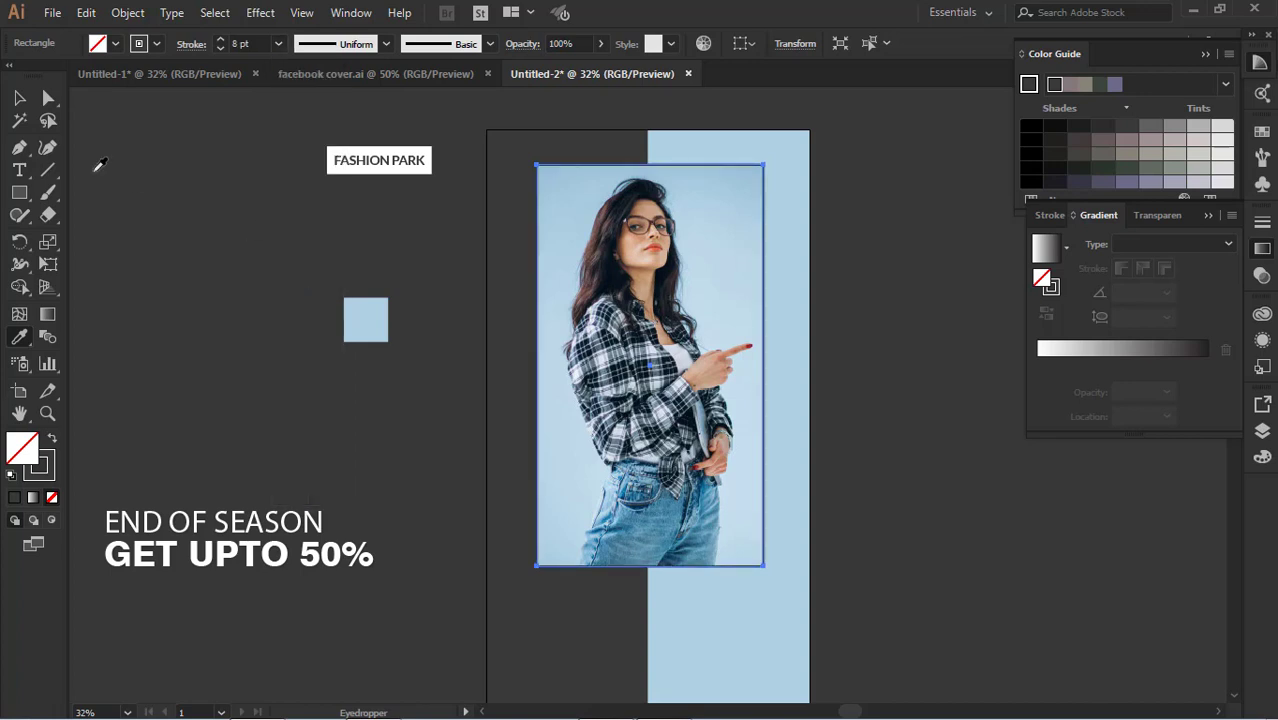
Offset the outline rectangle slightly down and to the right of the photo
{"action": "left_click", "coordinate": [19, 98]}
{"action": "mouse_move", "coordinate": [760, 379]}
{"action": "left_mouse_down"}
{"action": "mouse_move", "coordinate": [786, 412]}
{"action": "mouse_move", "coordinate": [781, 391]}
{"action": "left_mouse_up"}
{"action": "left_click", "coordinate": [874, 429]}
Try a 6 pt stroke weight on the offset outline rectangle
{"action": "left_click", "coordinate": [784, 331]}
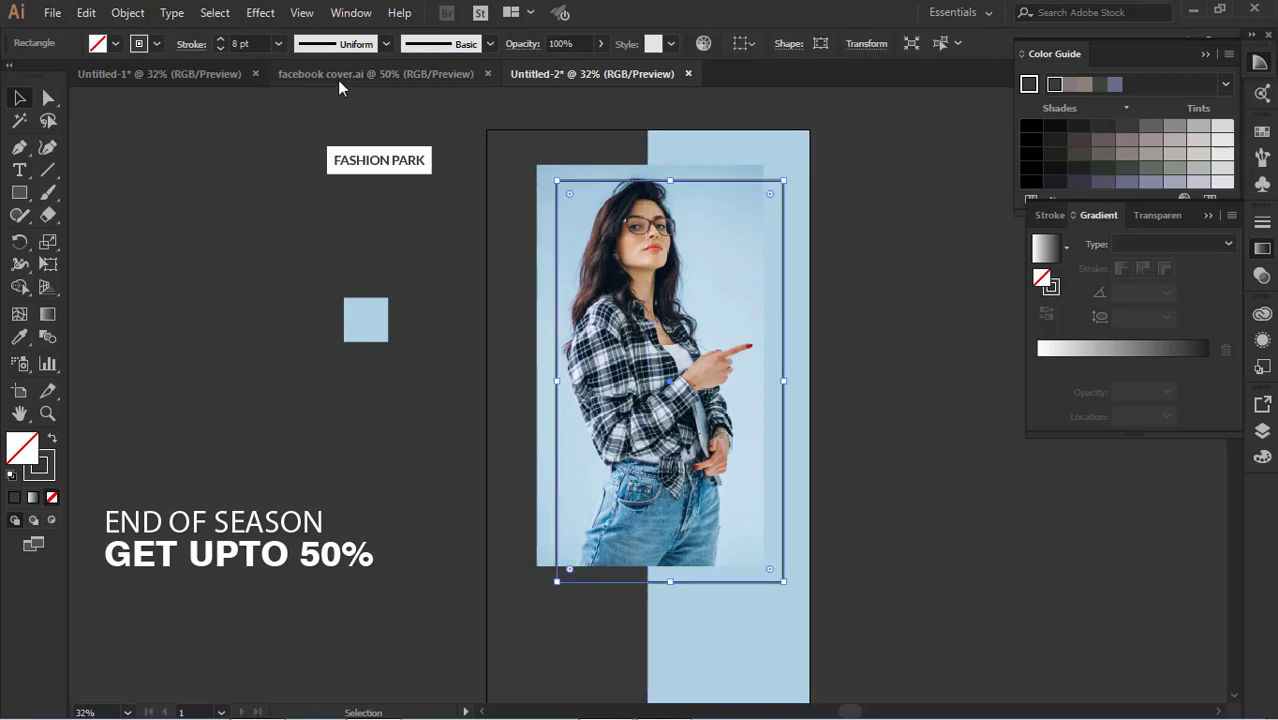
{"action": "left_click", "coordinate": [279, 45]}
{"action": "left_click", "coordinate": [305, 226]}
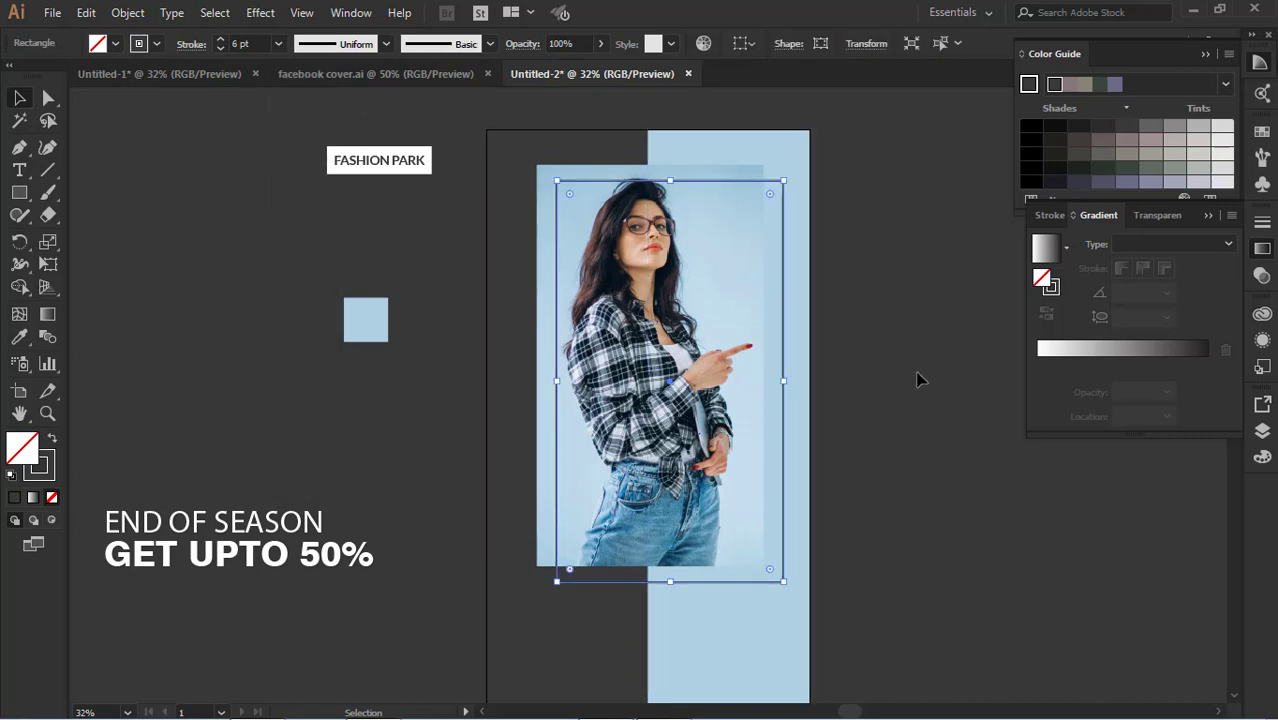
{"action": "left_click", "coordinate": [918, 376]}
Set the outline's stroke weight to 5 pt and place a duplicate of it offset up and to the left of the photo
{"action": "left_click", "coordinate": [784, 342]}
{"action": "left_click", "coordinate": [279, 44]}
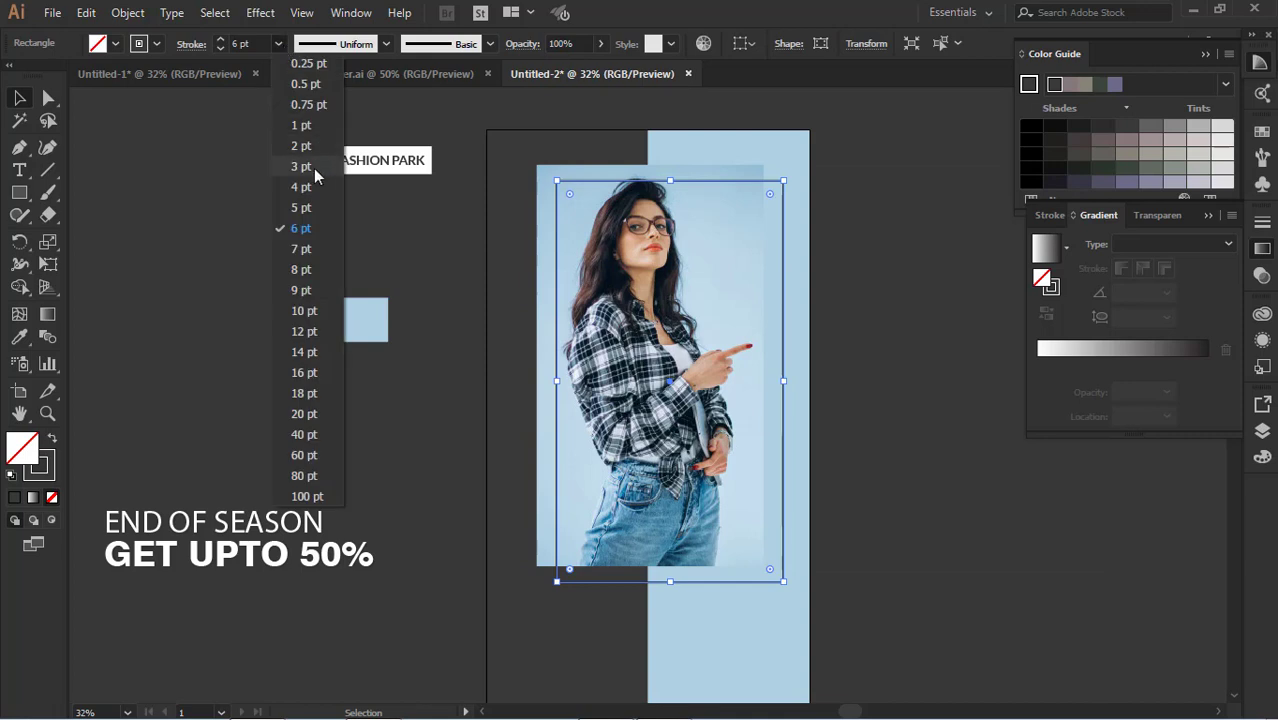
{"action": "left_click", "coordinate": [305, 207]}
{"action": "left_click", "coordinate": [831, 337]}
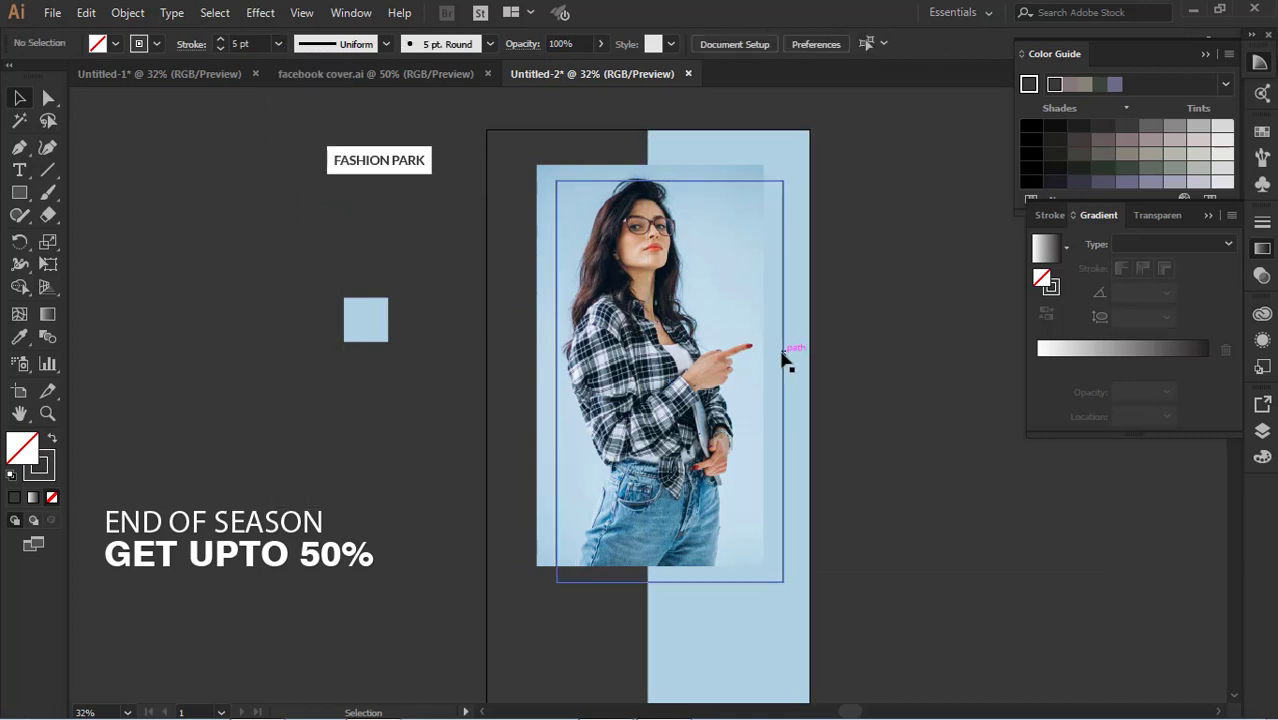
{"action": "left_click_drag", "start_coordinate": [782, 353], "coordinate": [738, 330]}
{"action": "left_click", "coordinate": [907, 365]}
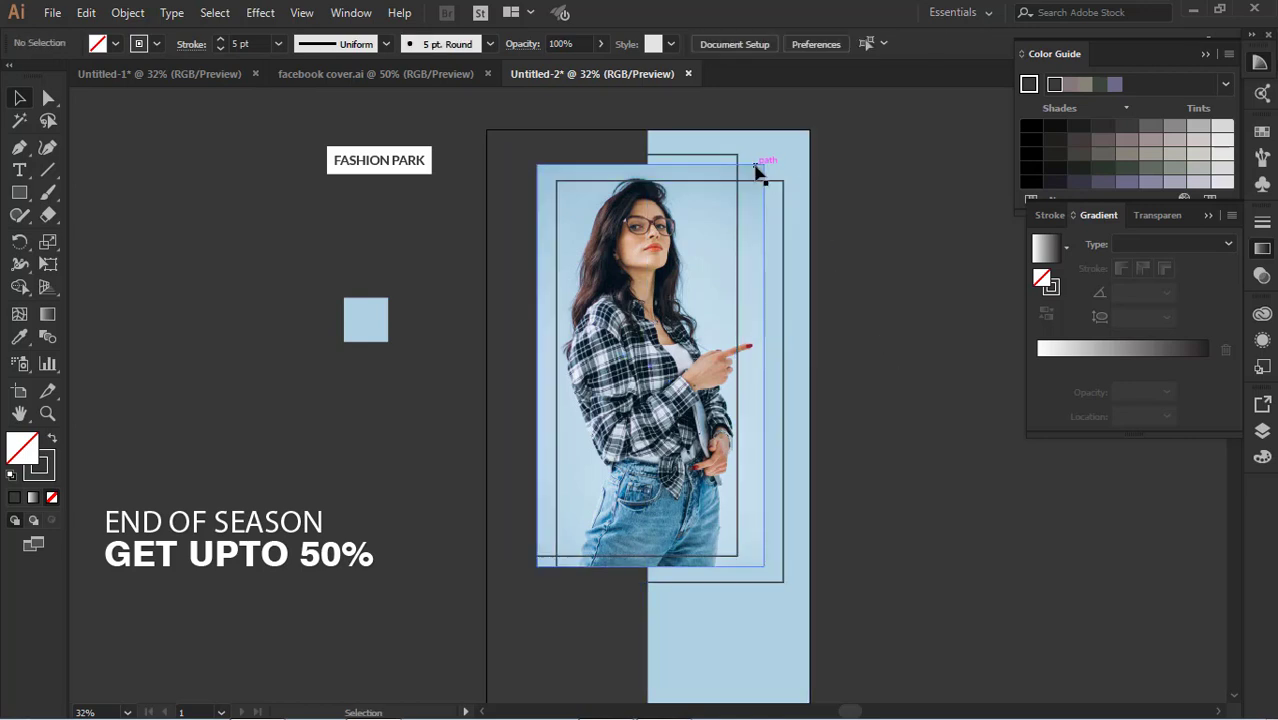
Select the clipped photo together with the lower-right outline and send both behind the background panels
{"action": "left_click", "coordinate": [751, 176]}
{"action": "left_click", "coordinate": [753, 182], "text": "shift"}
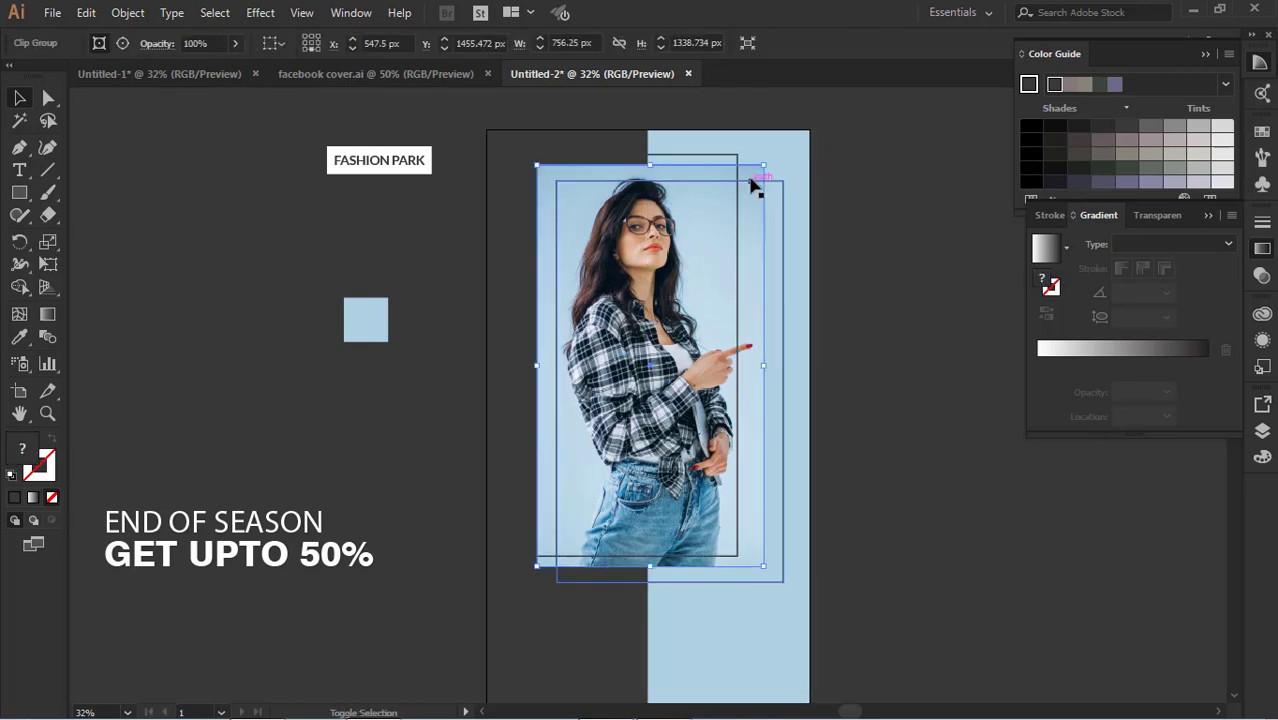
{"action": "key", "text": "ctrl+7"}
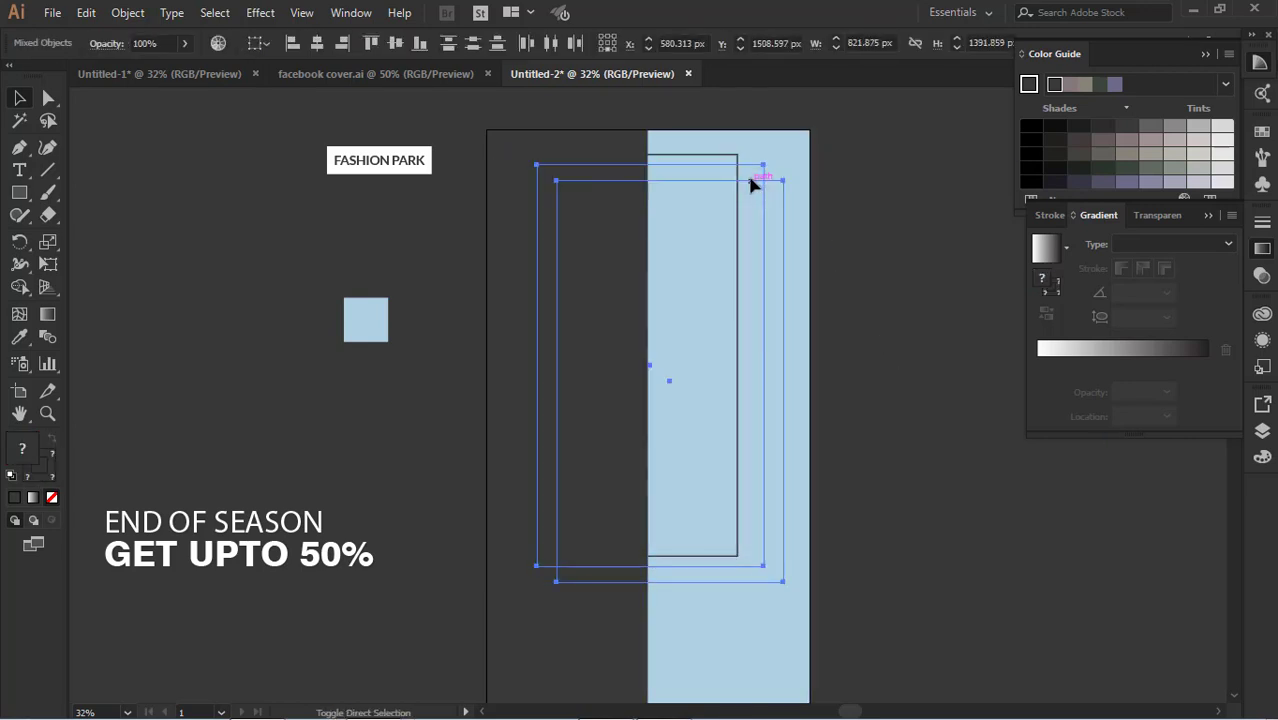
Try a white stroke on the outline rectangle offset up and to the left of the photo
{"action": "left_click", "coordinate": [862, 260]}
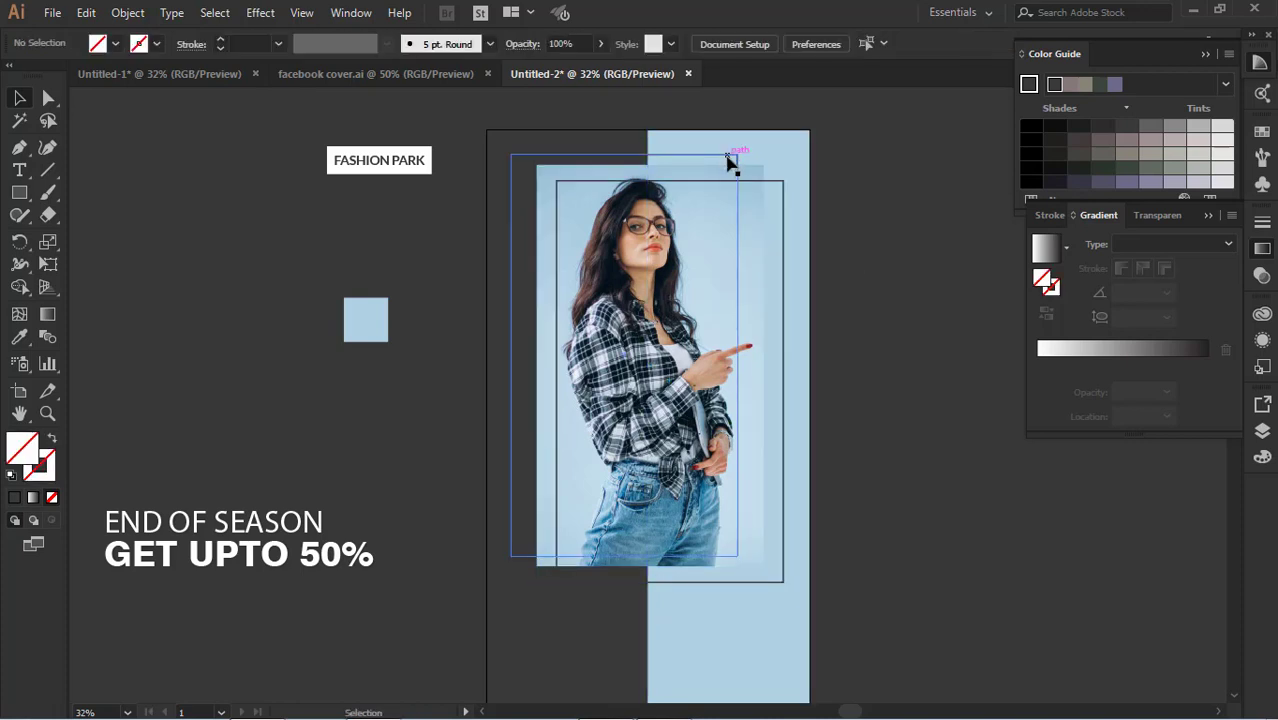
{"action": "left_click", "coordinate": [729, 162]}
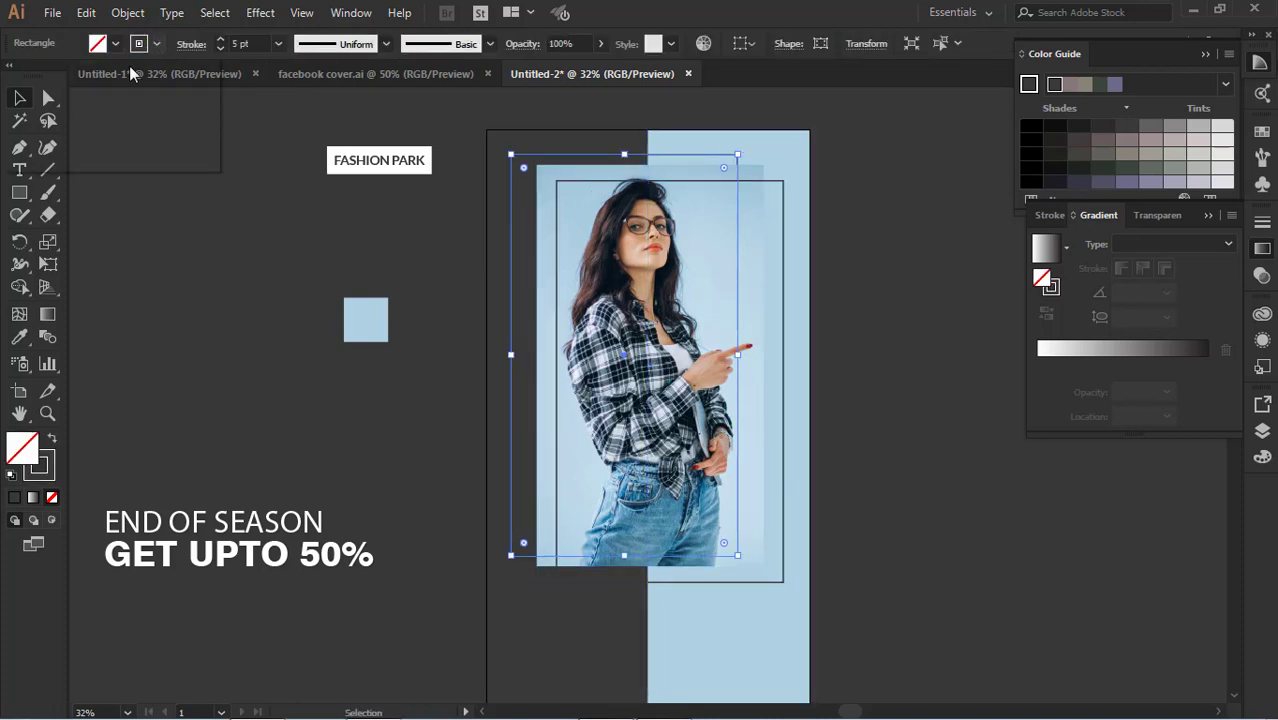
{"action": "left_click", "coordinate": [156, 43]}
{"action": "left_click", "coordinate": [40, 77]}
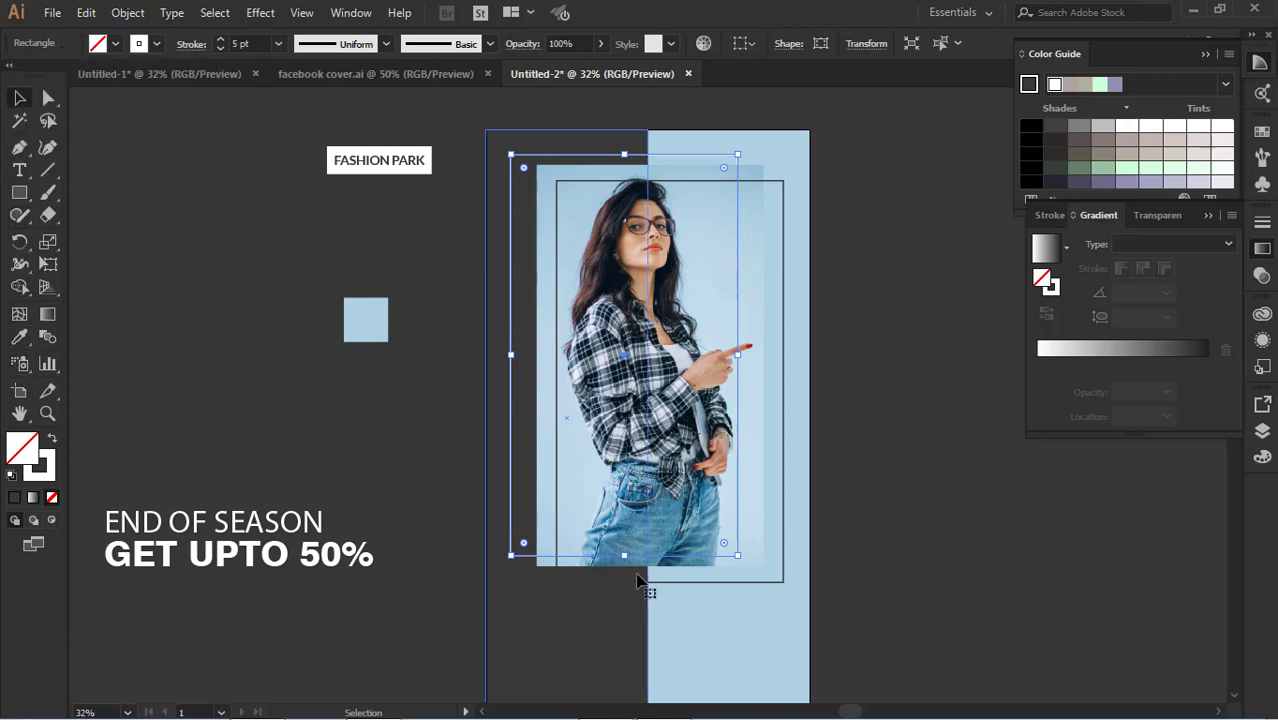
Give the upper-left outline rectangle the background panel's light blue as its stroke colour, with no fill and a 6 pt weight
{"action": "left_click", "coordinate": [30, 338]}
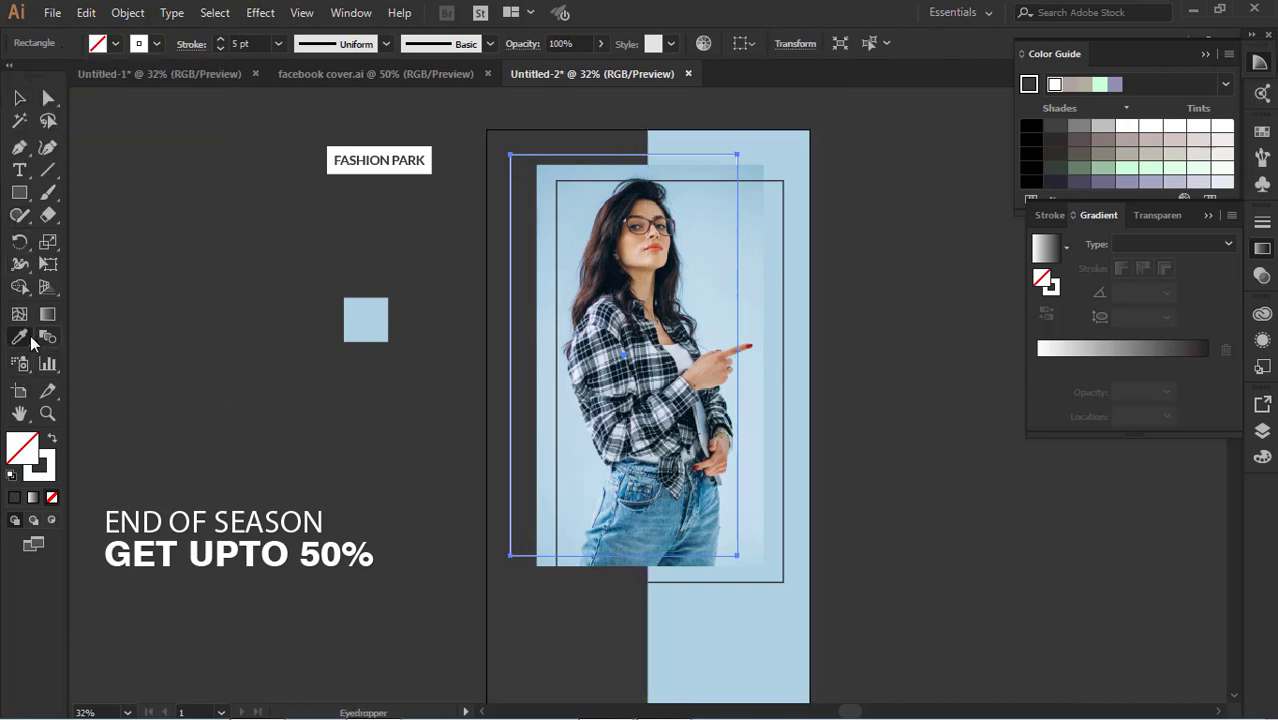
{"action": "left_click", "coordinate": [772, 648]}
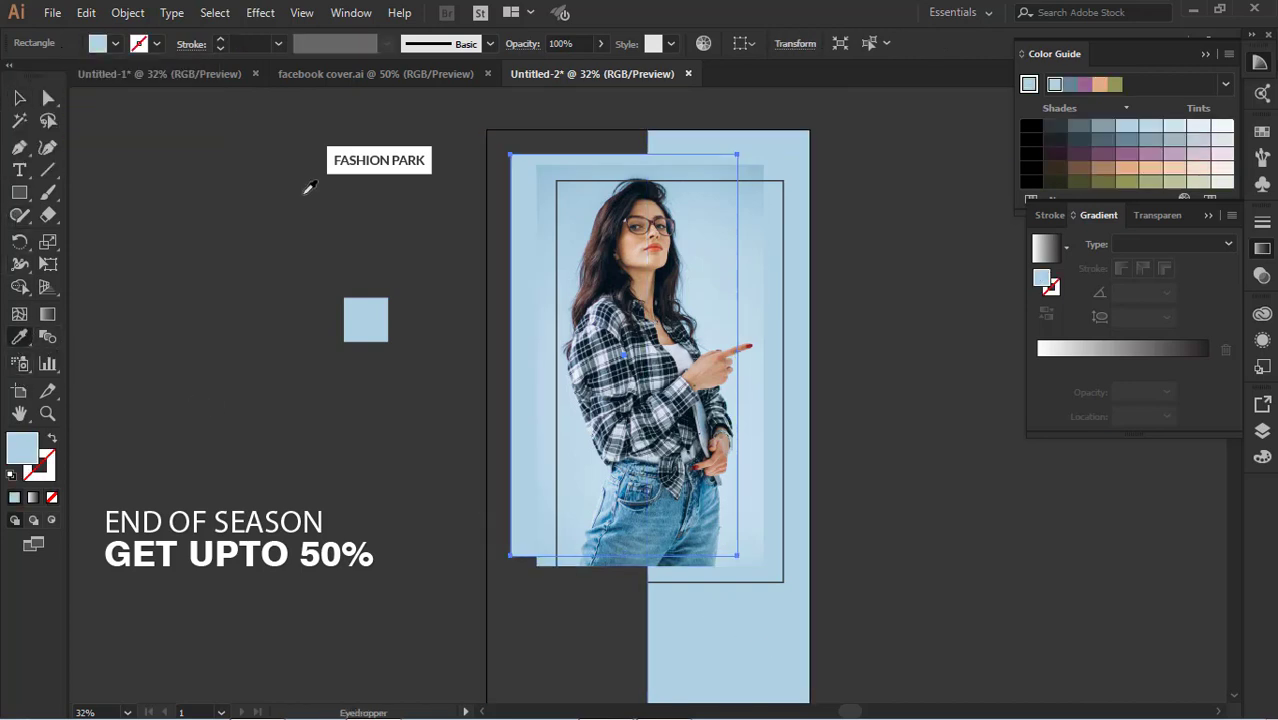
{"action": "left_click", "coordinate": [50, 441]}
{"action": "left_click", "coordinate": [279, 45]}
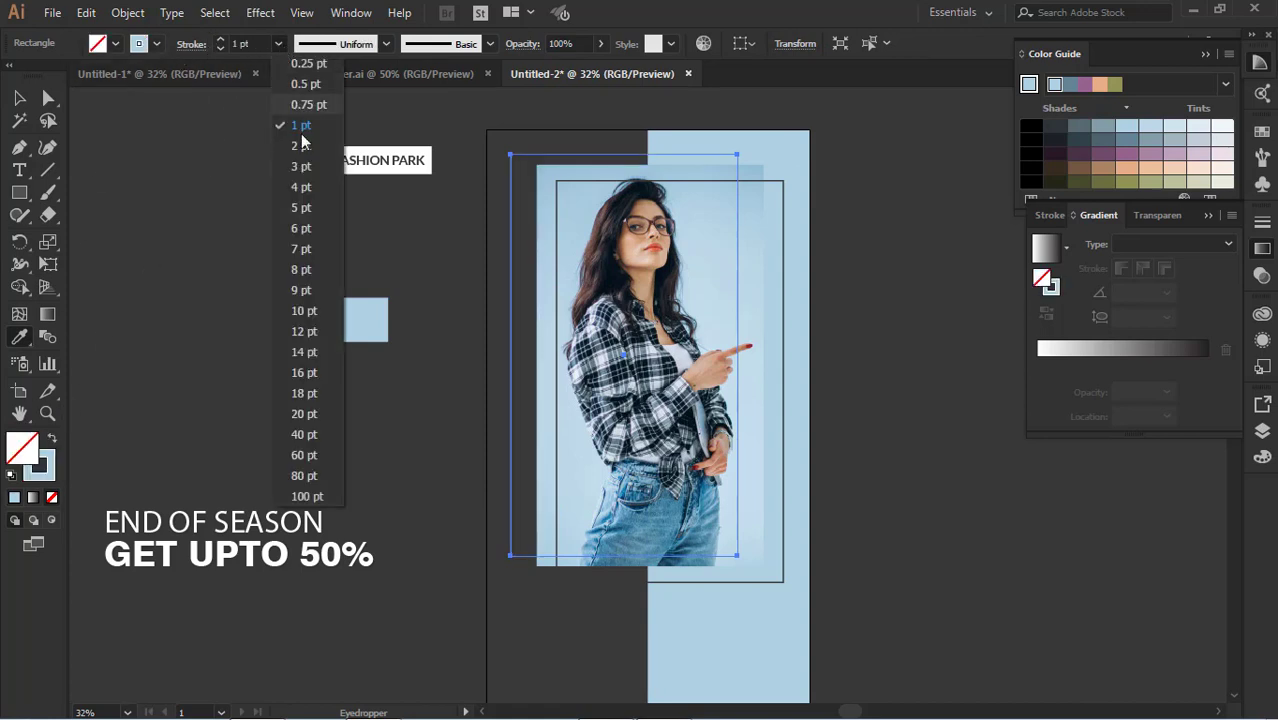
{"action": "left_click", "coordinate": [308, 225]}
{"action": "key", "text": "v"}
{"action": "left_click", "coordinate": [166, 172]}
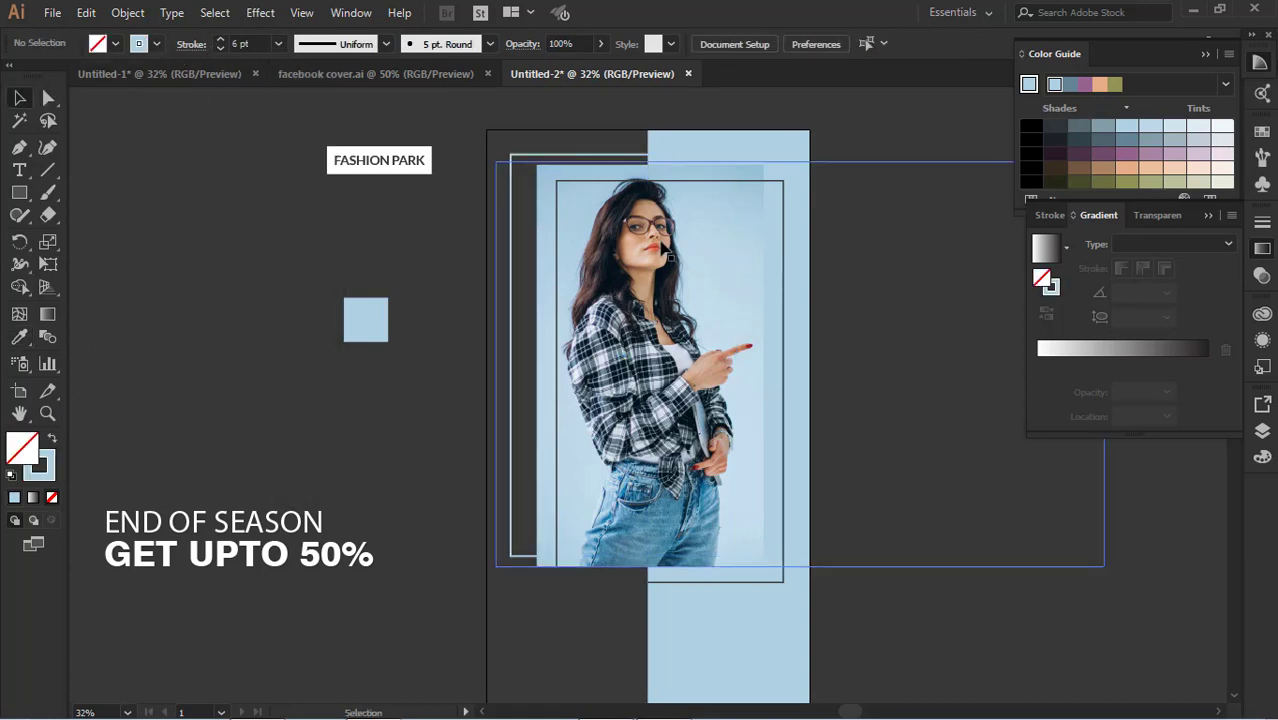
Nudge the upper-left outline slightly right and the lower-right outline slightly up, closer to the photo's edges
{"action": "left_click", "coordinate": [516, 202]}
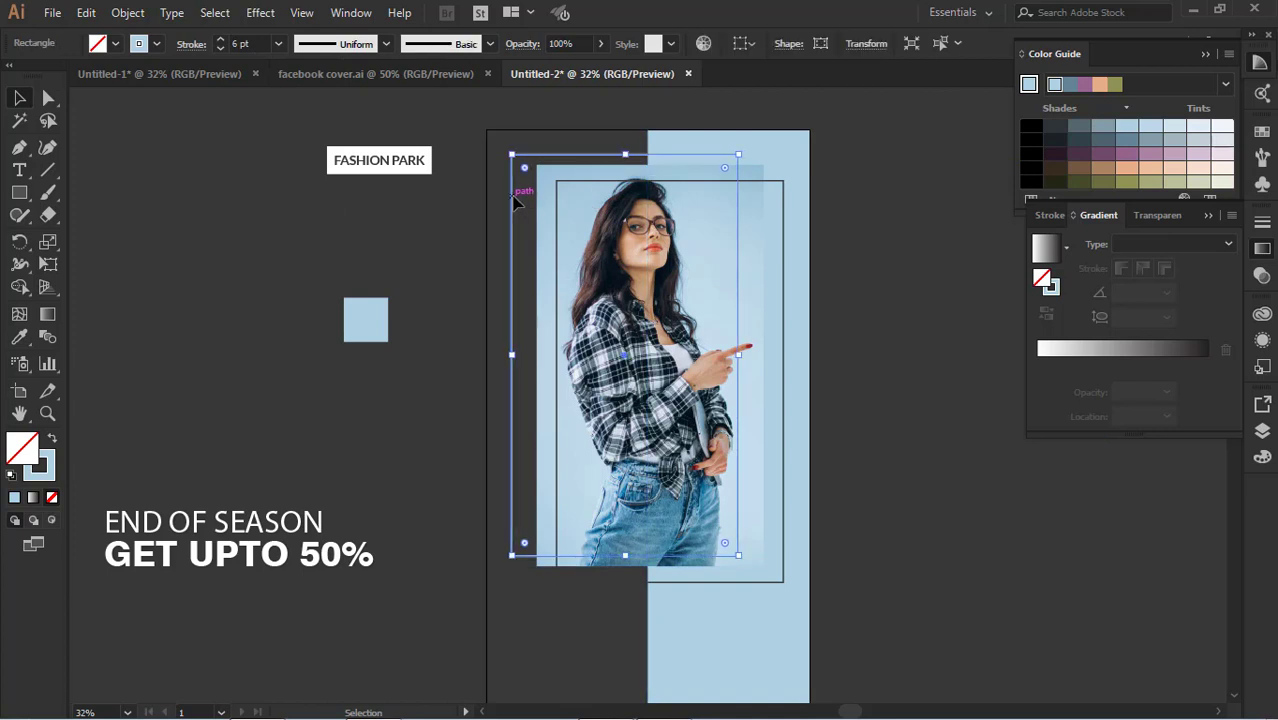
{"action": "left_click_drag", "start_coordinate": [514, 200], "coordinate": [518, 200]}
{"action": "left_click", "coordinate": [890, 265]}
{"action": "scroll", "coordinate": [887, 288], "scroll_direction": "down", "scroll_amount": 3}
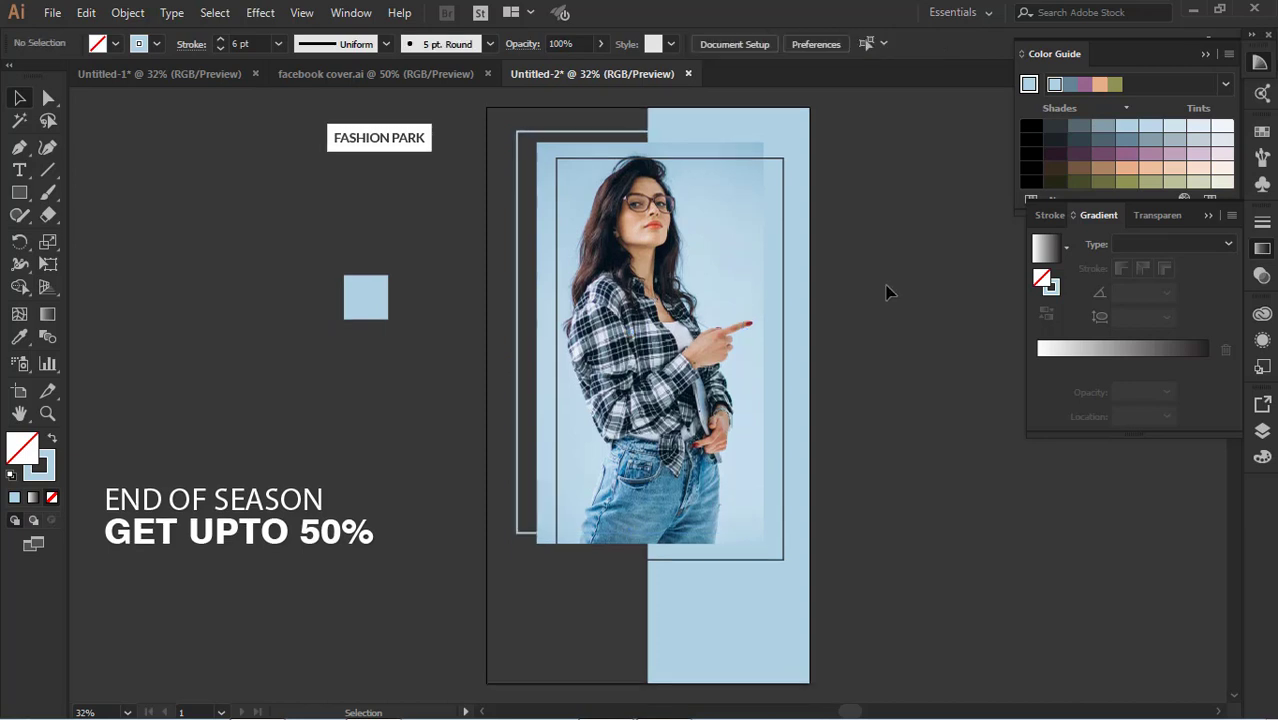
{"action": "left_click", "coordinate": [785, 483]}
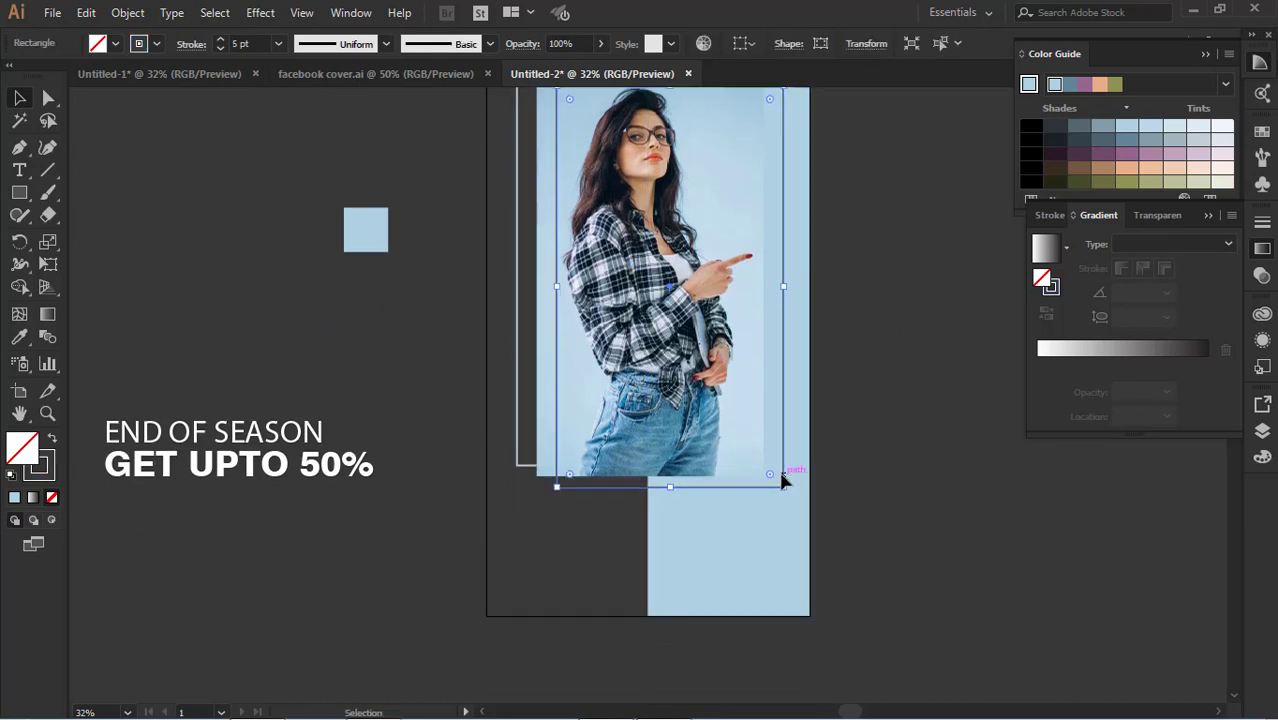
{"action": "scroll", "coordinate": [783, 480], "scroll_direction": "up", "scroll_amount": 3}
{"action": "left_click", "coordinate": [848, 425]}
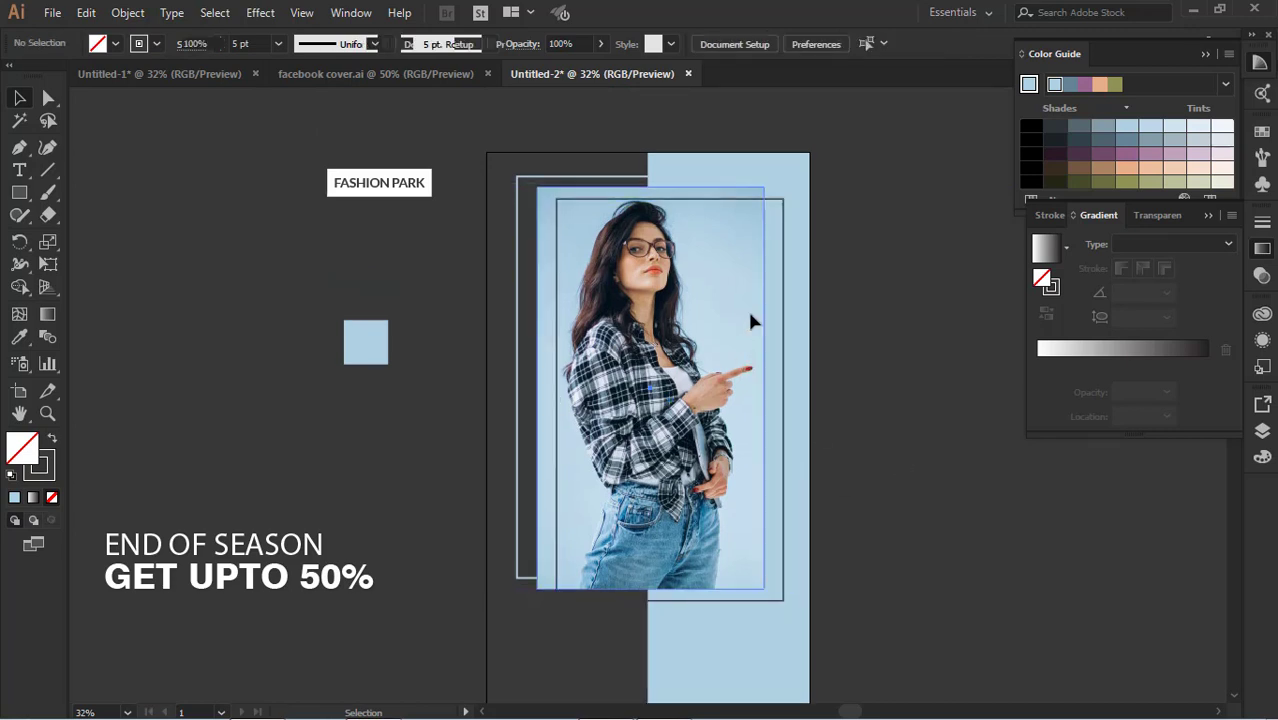
Scale the photo and both outlines down together about their centre to about 788 × 1255 px
{"action": "left_click", "coordinate": [783, 300]}
{"action": "left_click", "coordinate": [675, 179], "text": "shift"}
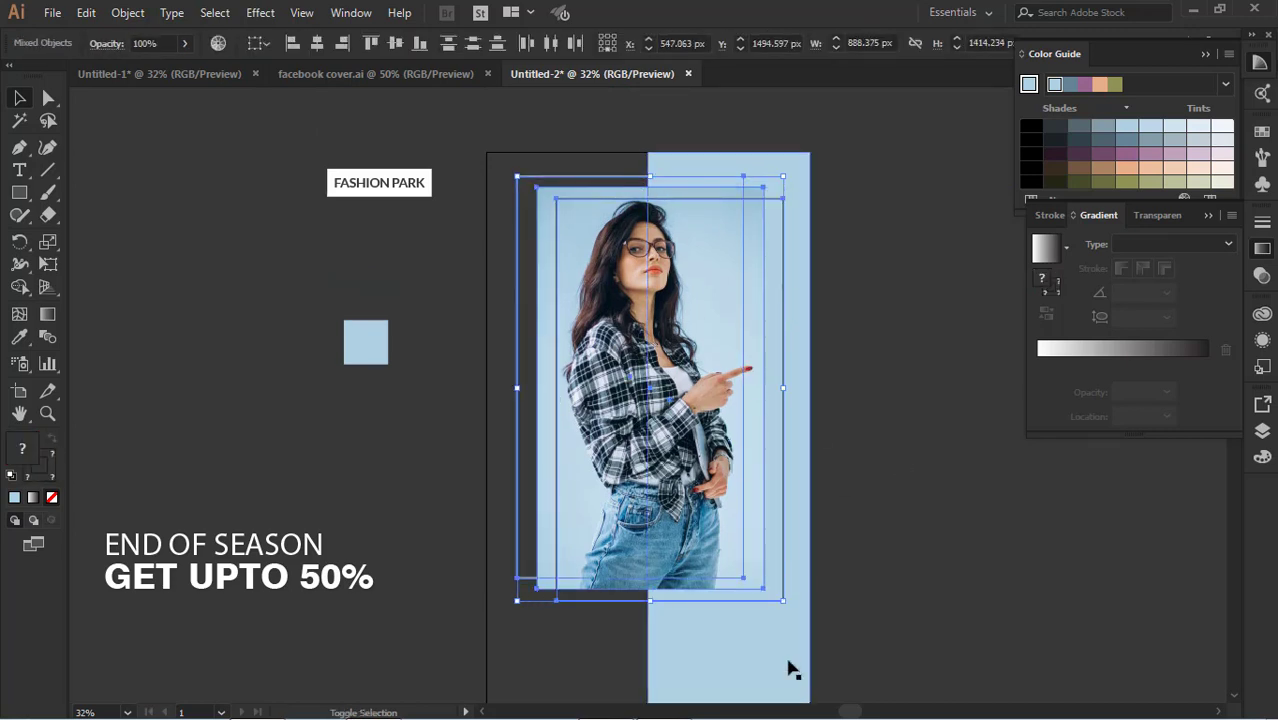
{"action": "left_click_drag", "start_coordinate": [783, 607], "coordinate": [769, 596]}
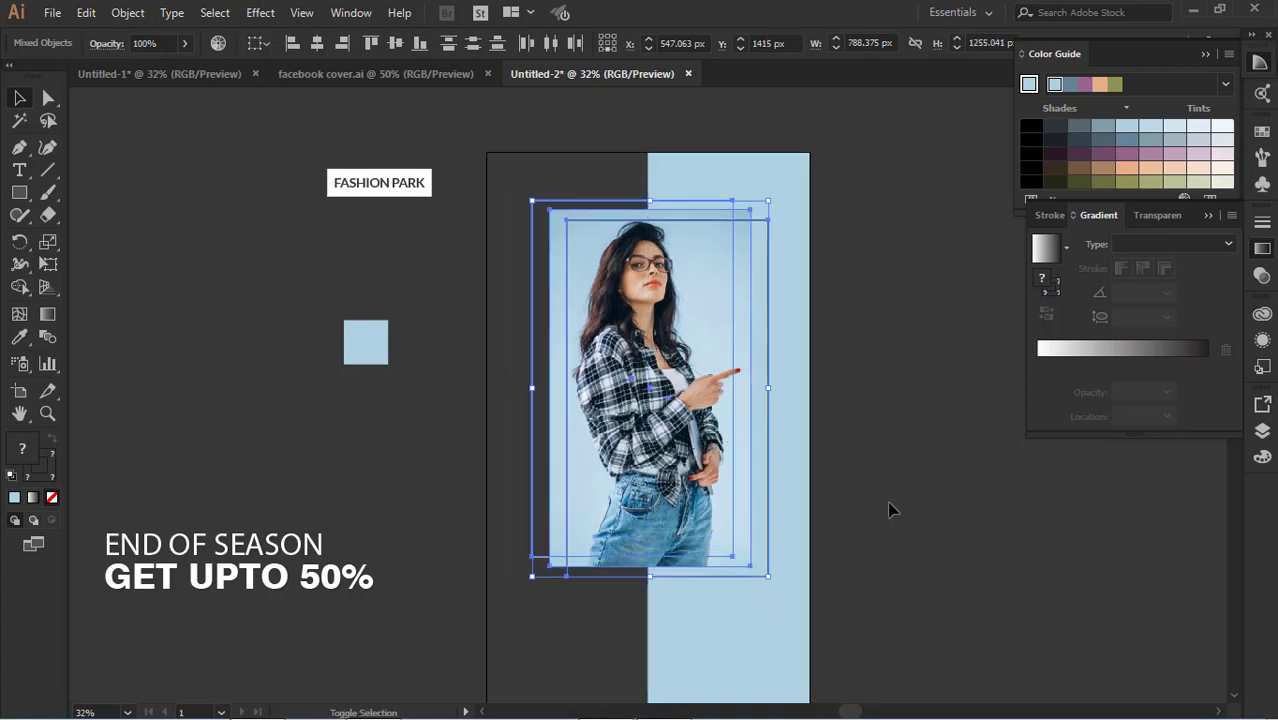
{"action": "left_click", "coordinate": [447, 253]}
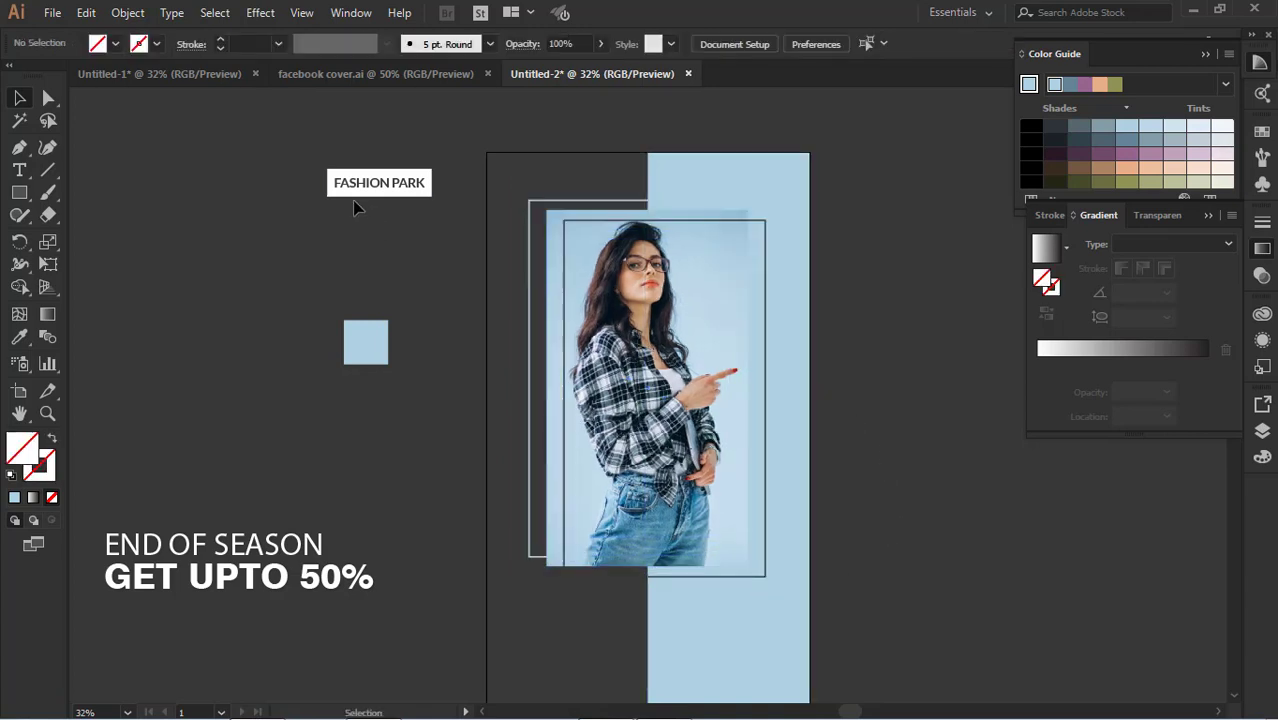
Place the FASHION PARK label above the photo, centred across the boundary of the two background panels
{"action": "left_click_drag", "start_coordinate": [357, 198], "coordinate": [631, 189]}
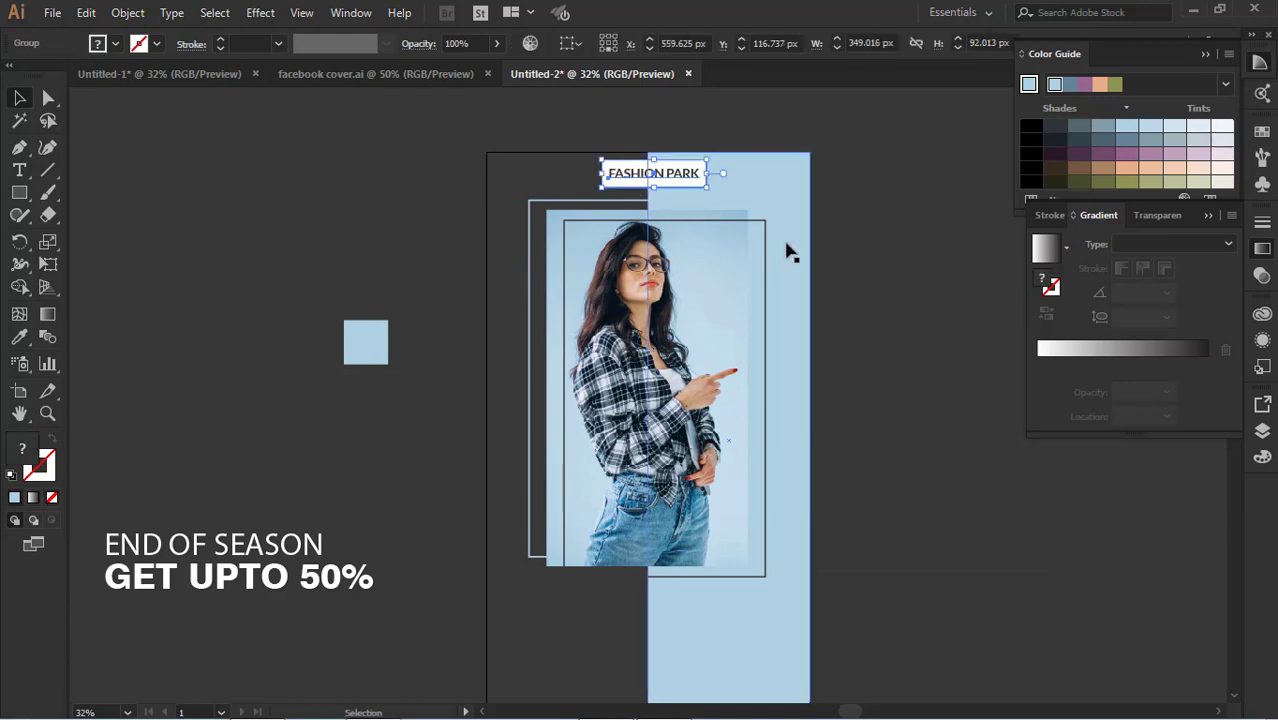
{"action": "scroll", "coordinate": [790, 253], "scroll_direction": "down", "scroll_amount": 2}
Move the photo and both outlines down together by 30 px
{"action": "left_click", "coordinate": [714, 226]}
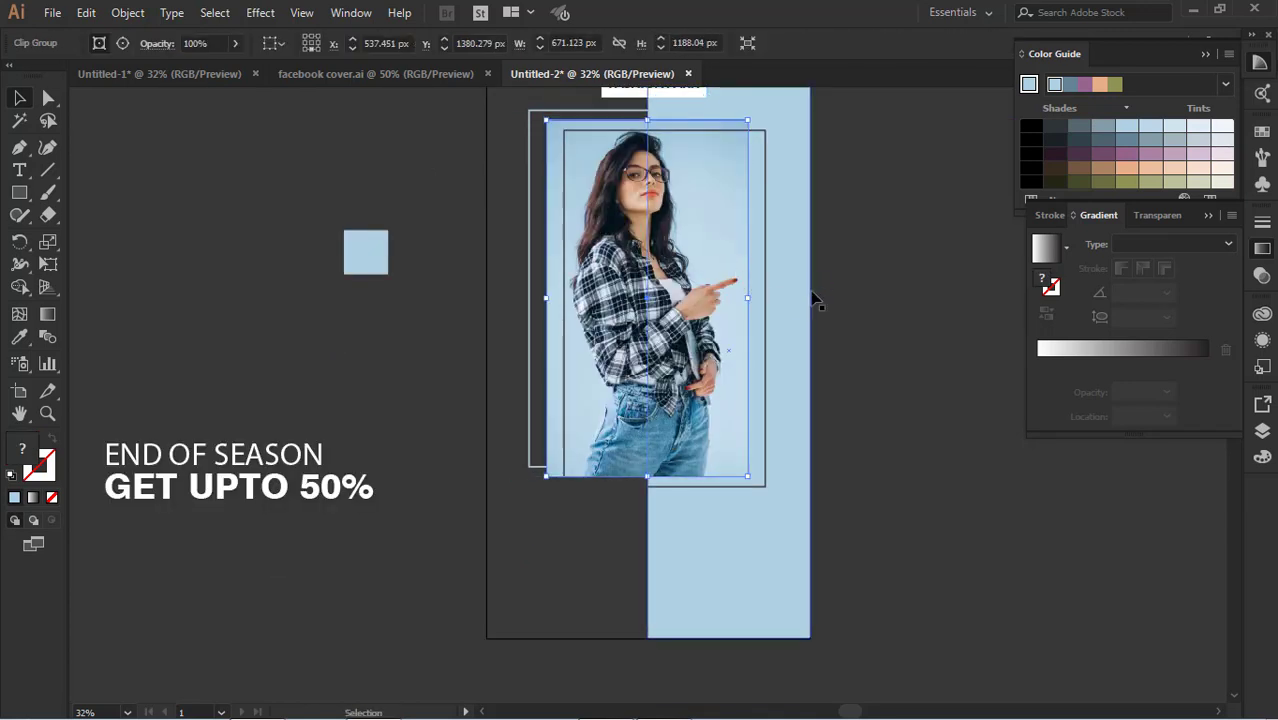
{"action": "left_click", "coordinate": [766, 293]}
{"action": "left_click", "coordinate": [530, 298], "text": "shift"}
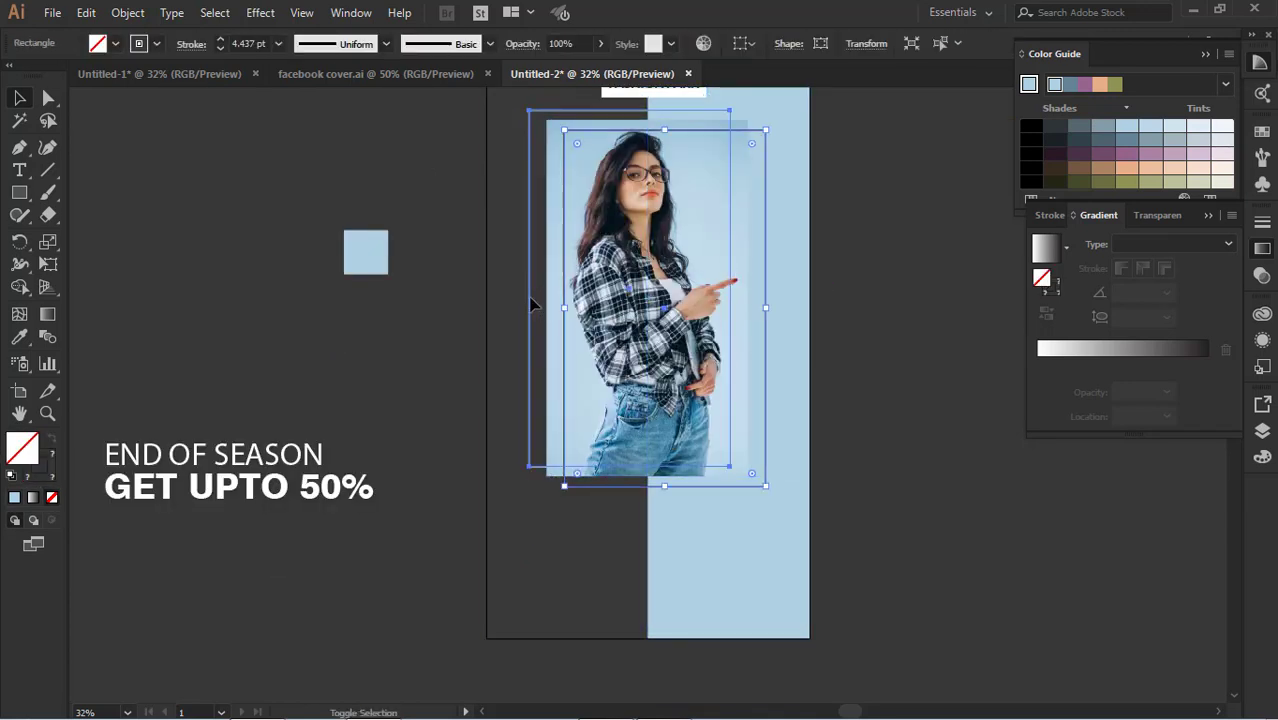
{"action": "left_click", "coordinate": [551, 266], "text": "shift"}
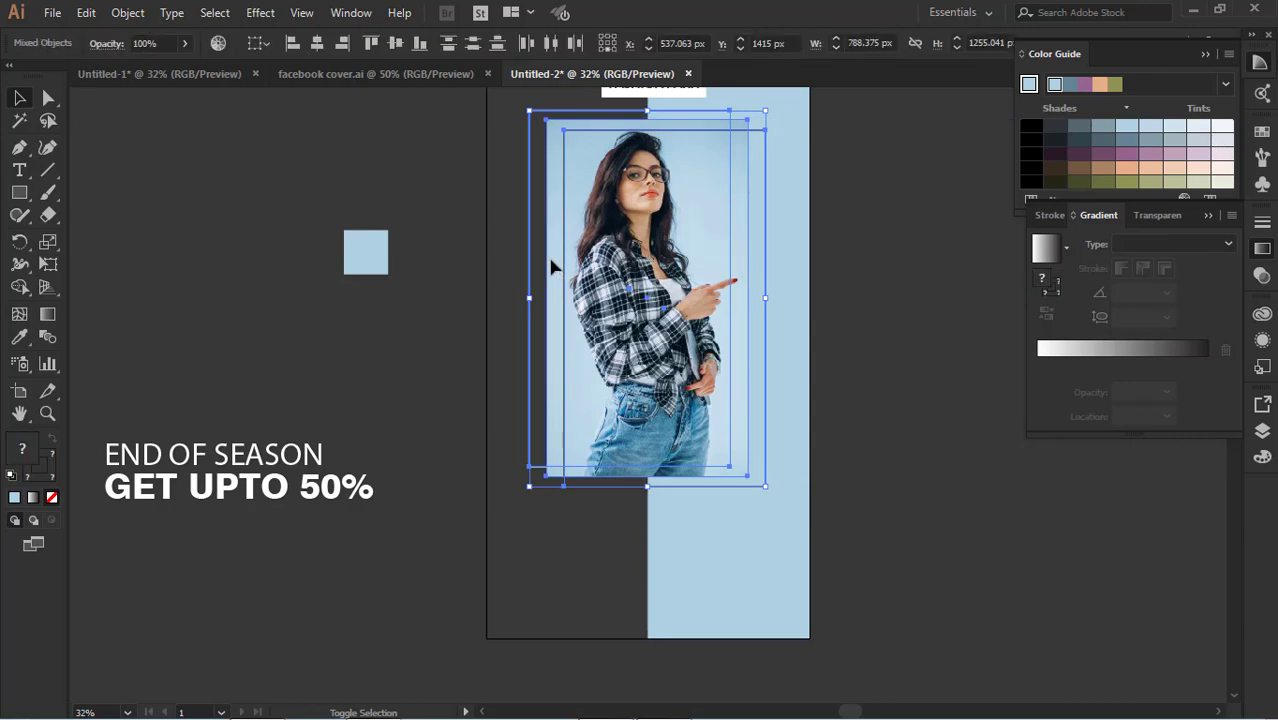
{"action": "key", "text": "shift+Down"}
{"action": "key", "text": "shift+Down"}
{"action": "key", "text": "shift+Down"}
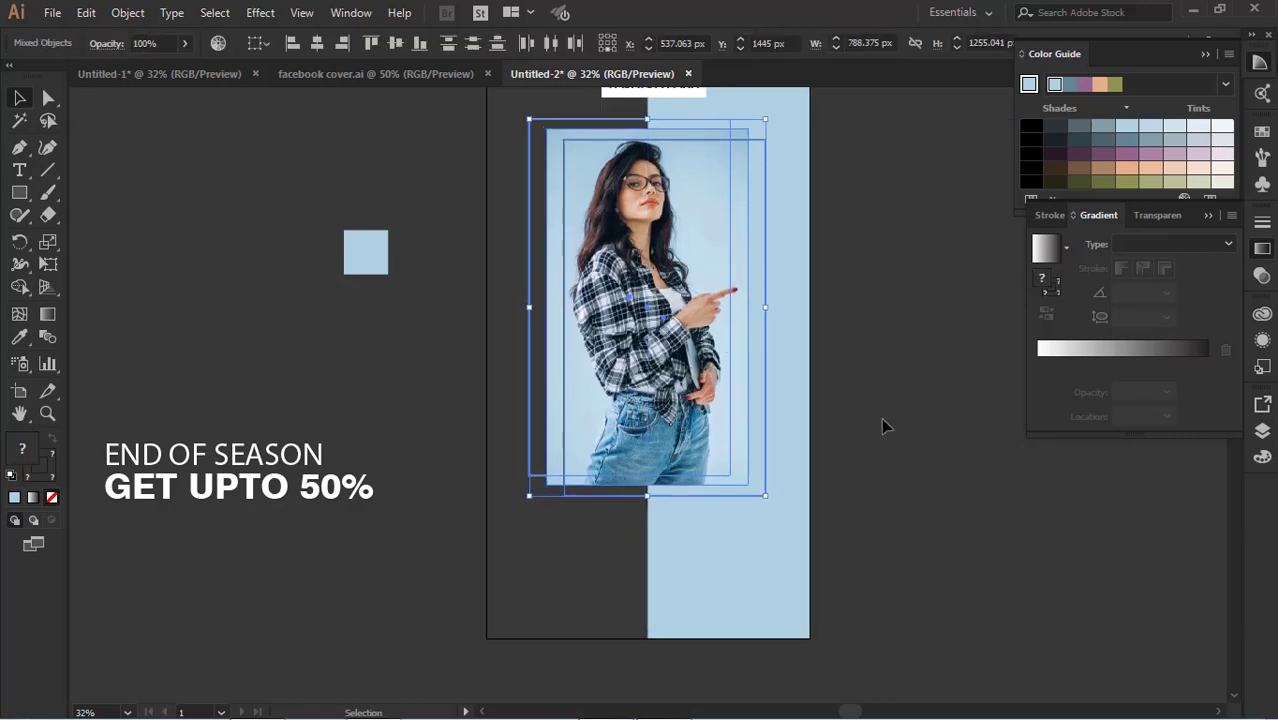
{"action": "scroll", "coordinate": [880, 422], "scroll_direction": "up", "scroll_amount": 3}
{"action": "left_click", "coordinate": [876, 419]}
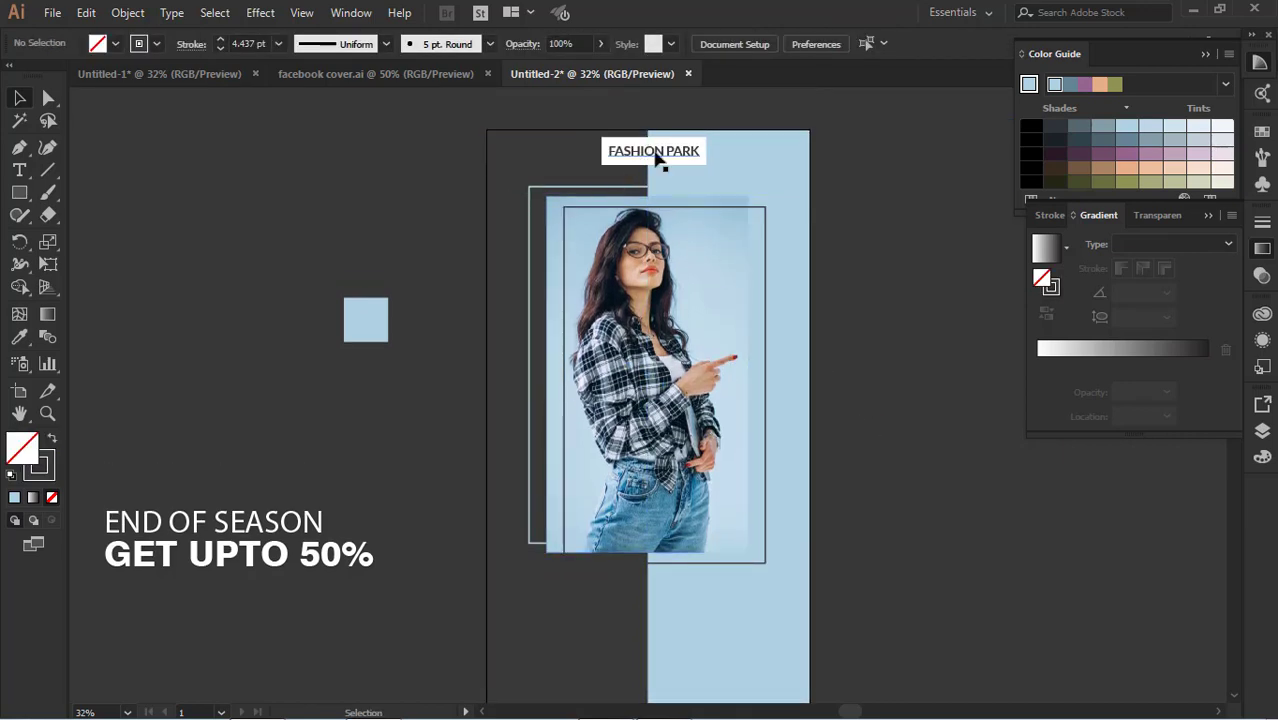
Lower the FASHION PARK label slightly so it sits about midway between the artboard's upper edge and the outline frame
{"action": "left_click_drag", "start_coordinate": [655, 152], "coordinate": [656, 157]}
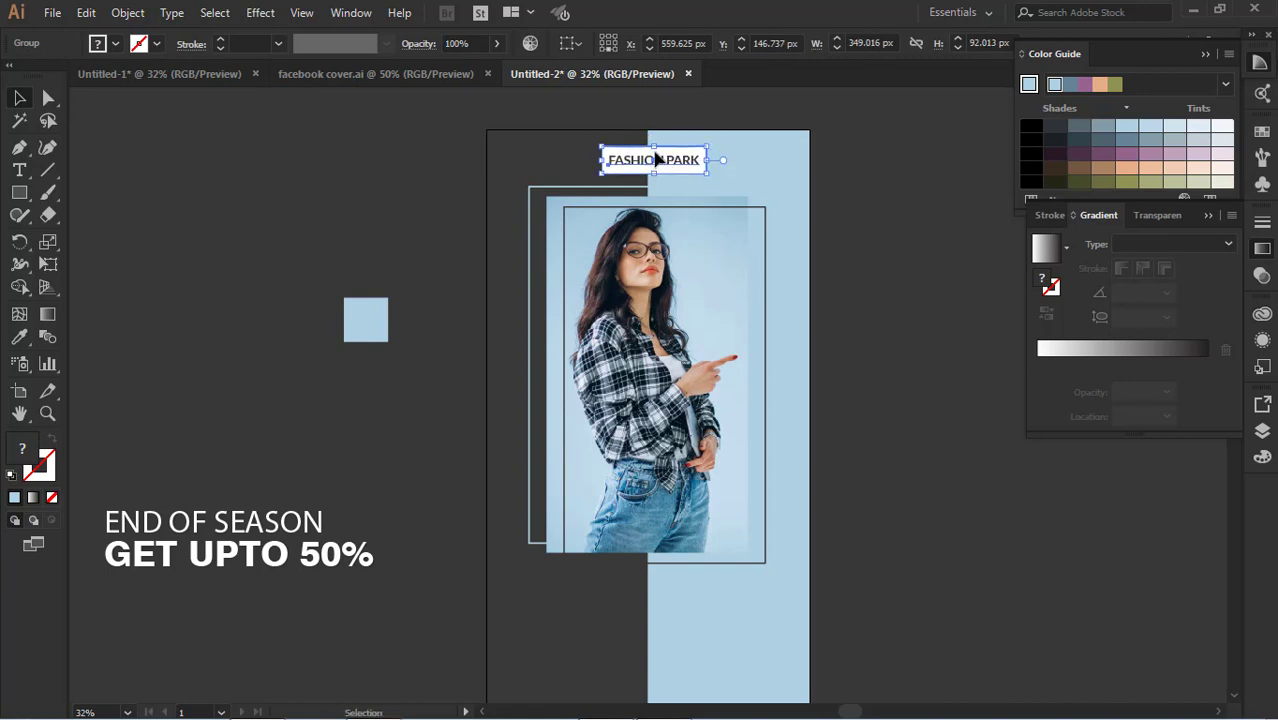
{"action": "key", "text": "Up"}
{"action": "key", "text": "Up"}
{"action": "key", "text": "Up"}
{"action": "scroll", "coordinate": [900, 382], "scroll_direction": "down", "scroll_amount": 5}
{"action": "left_click", "coordinate": [868, 390]}
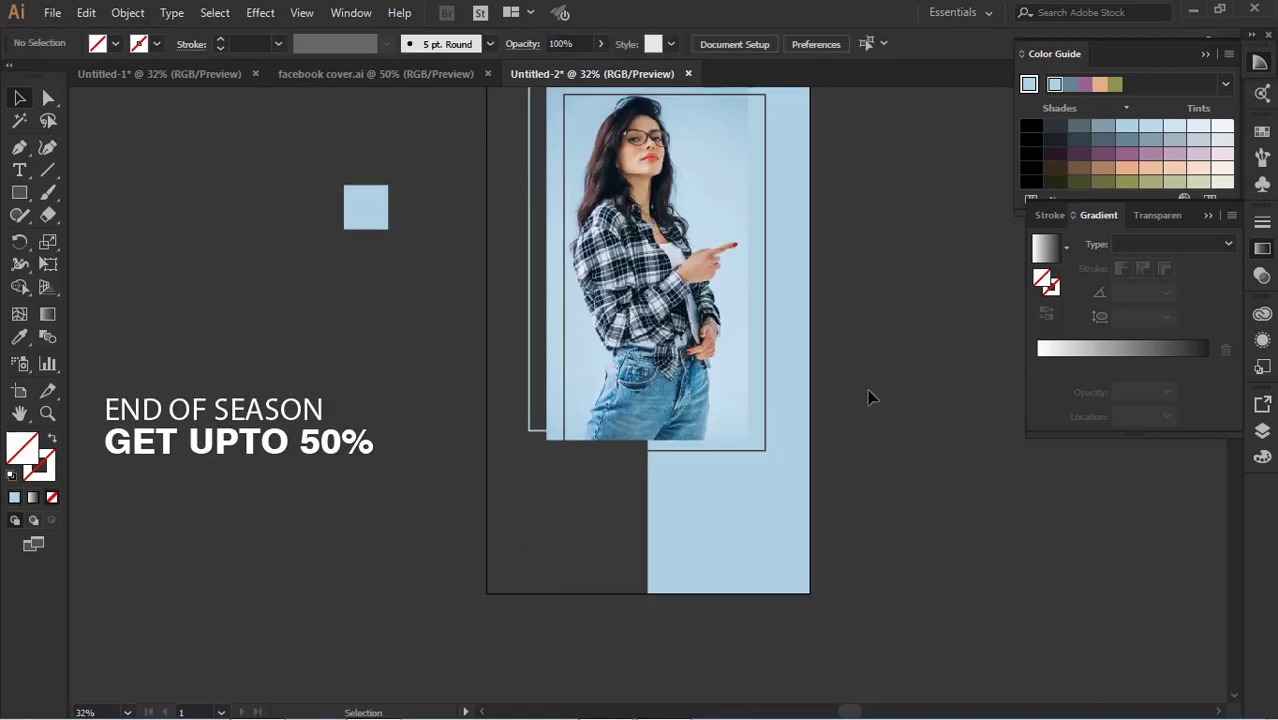
Place the END OF SEASON GET UPTO 50% text below the photo, across both background panels
{"action": "left_click", "coordinate": [300, 448]}
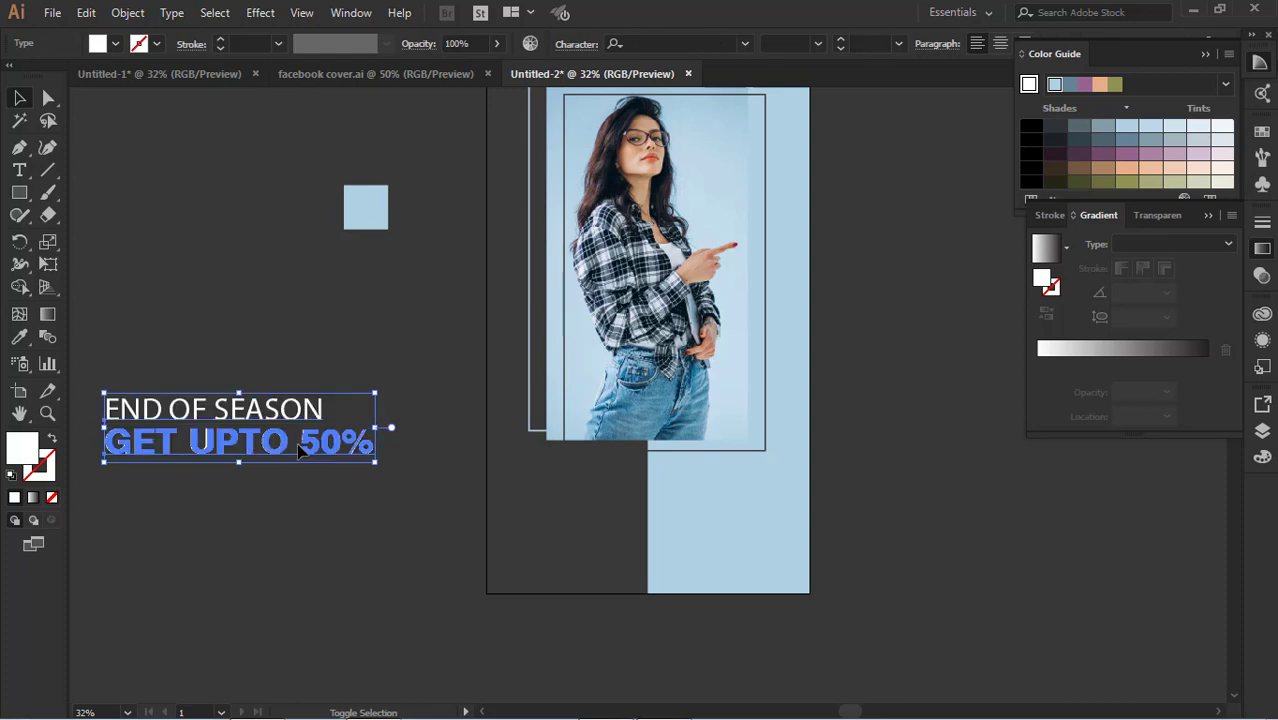
{"action": "left_click_drag", "start_coordinate": [300, 448], "coordinate": [707, 545]}
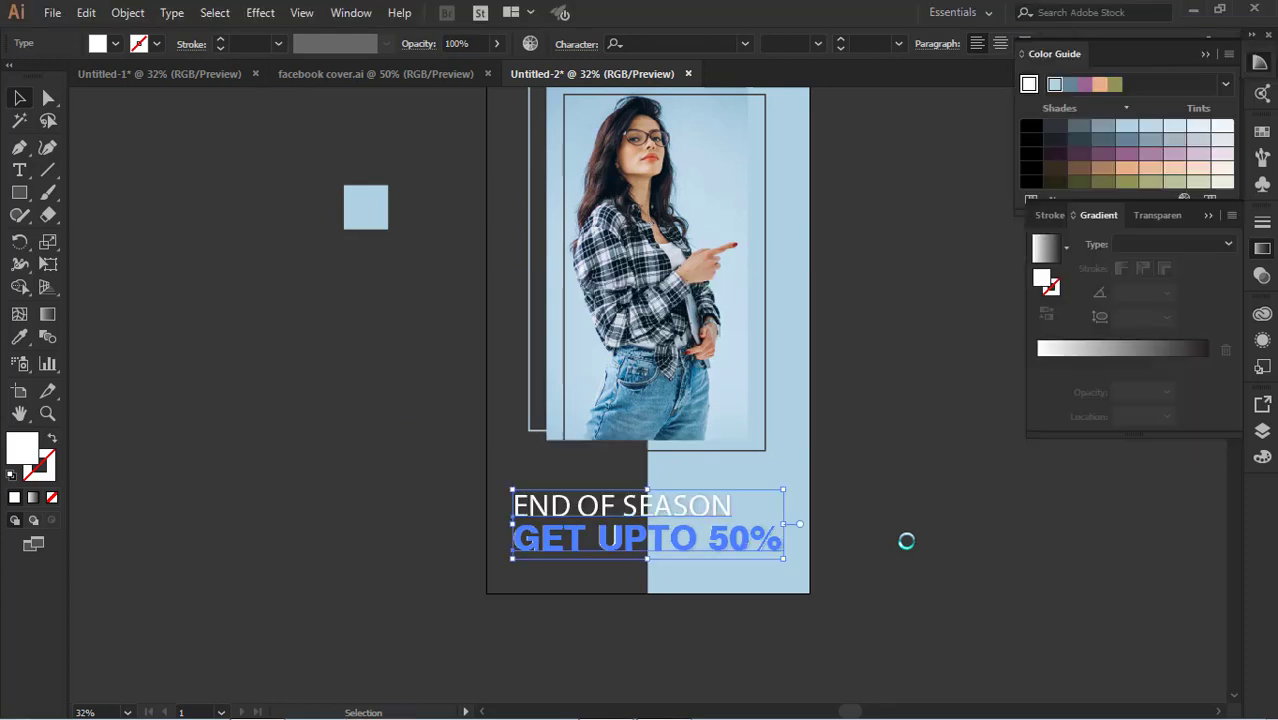
{"action": "left_click", "coordinate": [906, 541]}
{"action": "scroll", "coordinate": [906, 541], "scroll_direction": "up", "scroll_amount": 1}
{"action": "scroll", "coordinate": [913, 488], "scroll_direction": "up", "scroll_amount": 1}
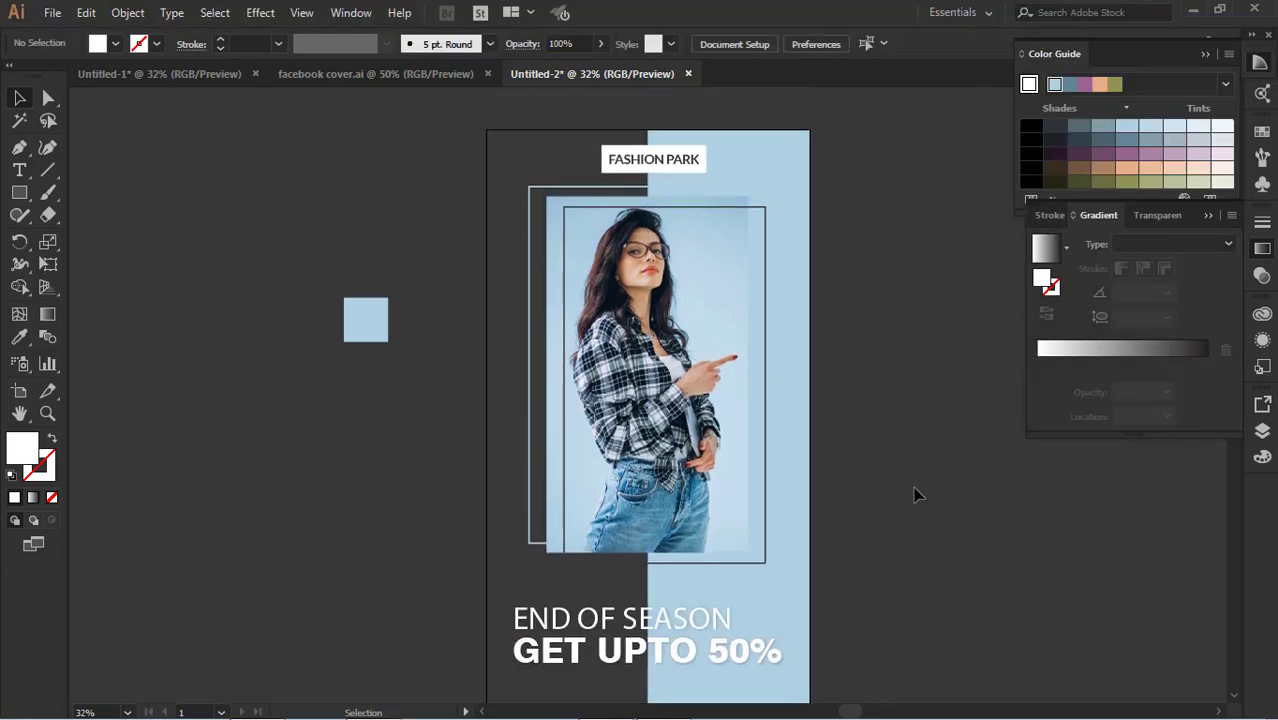
Add the text NEW beside the artboard and enlarge it to about 334.61 pt
{"action": "left_click", "coordinate": [25, 193]}
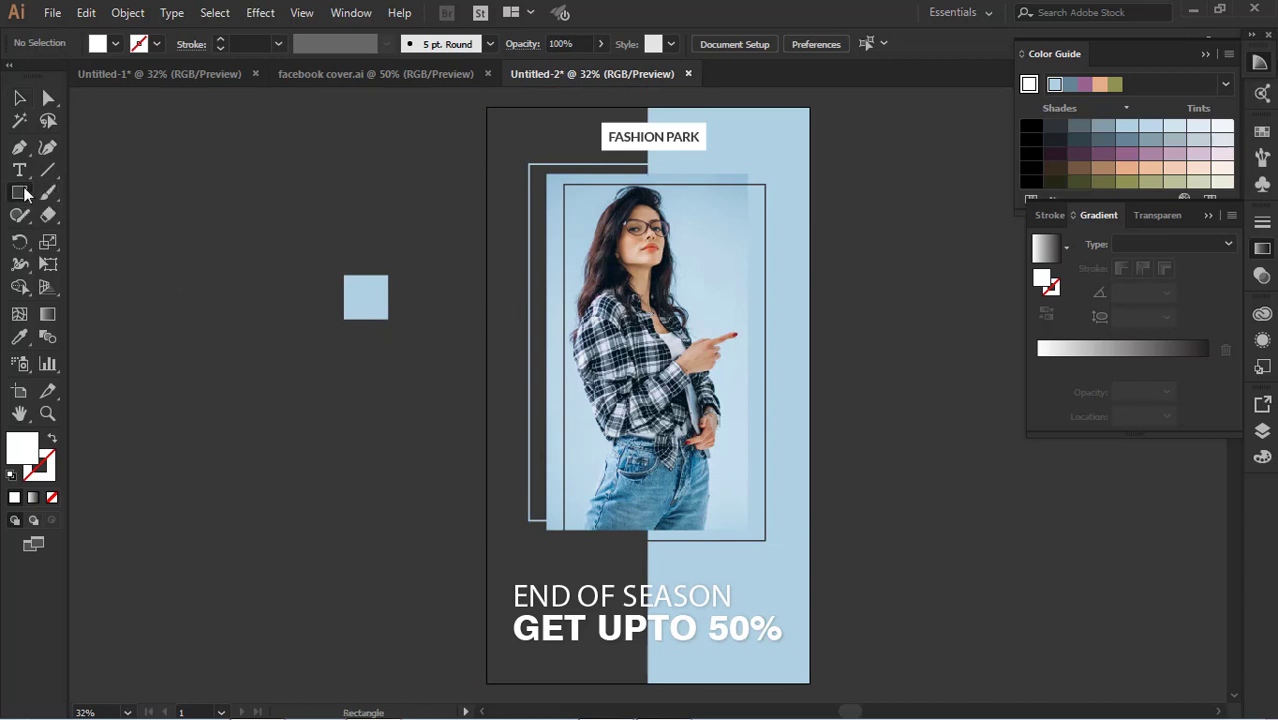
{"action": "key", "text": "t"}
{"action": "left_click", "coordinate": [180, 436]}
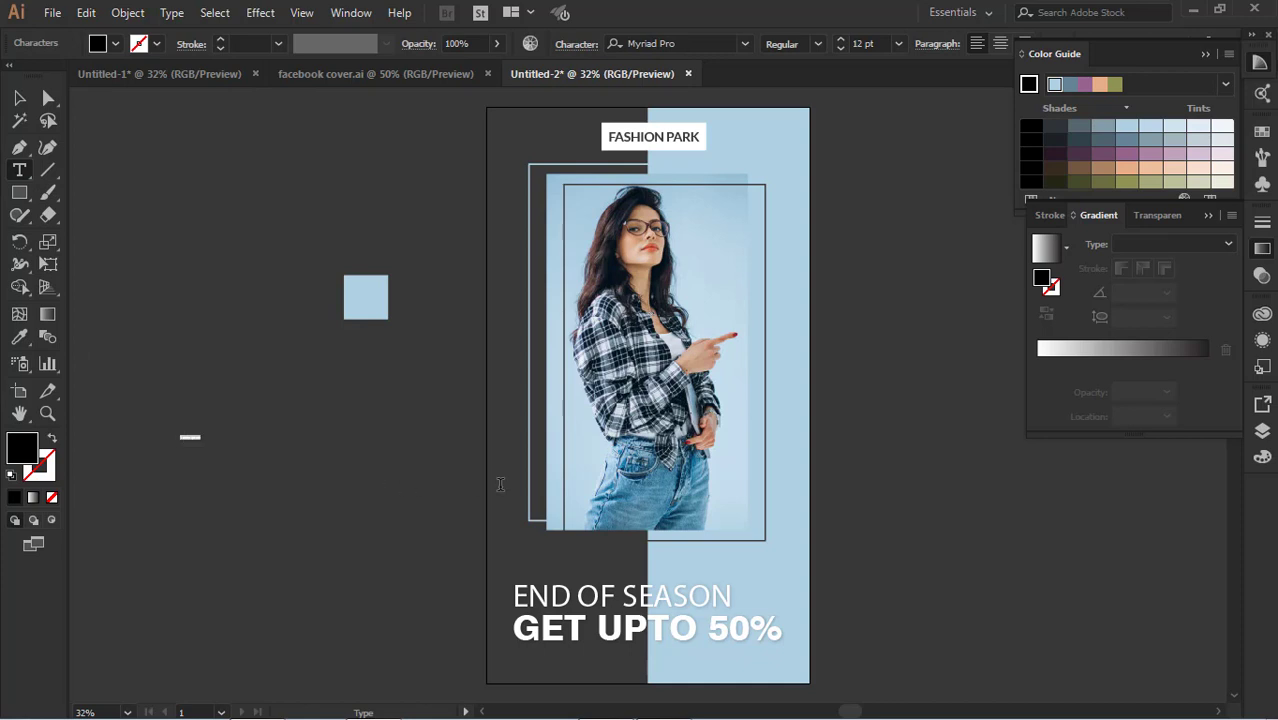
{"action": "left_click", "coordinate": [19, 98]}
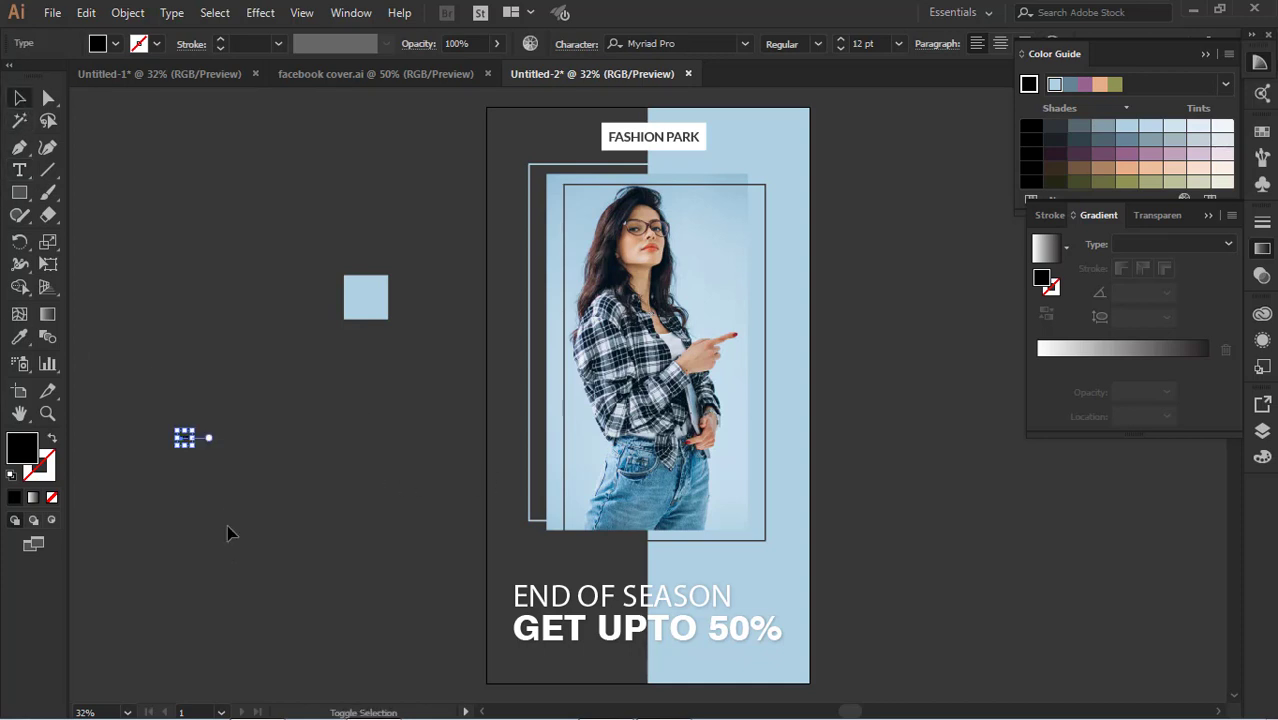
{"action": "left_click_drag", "start_coordinate": [192, 446], "coordinate": [415, 591]}
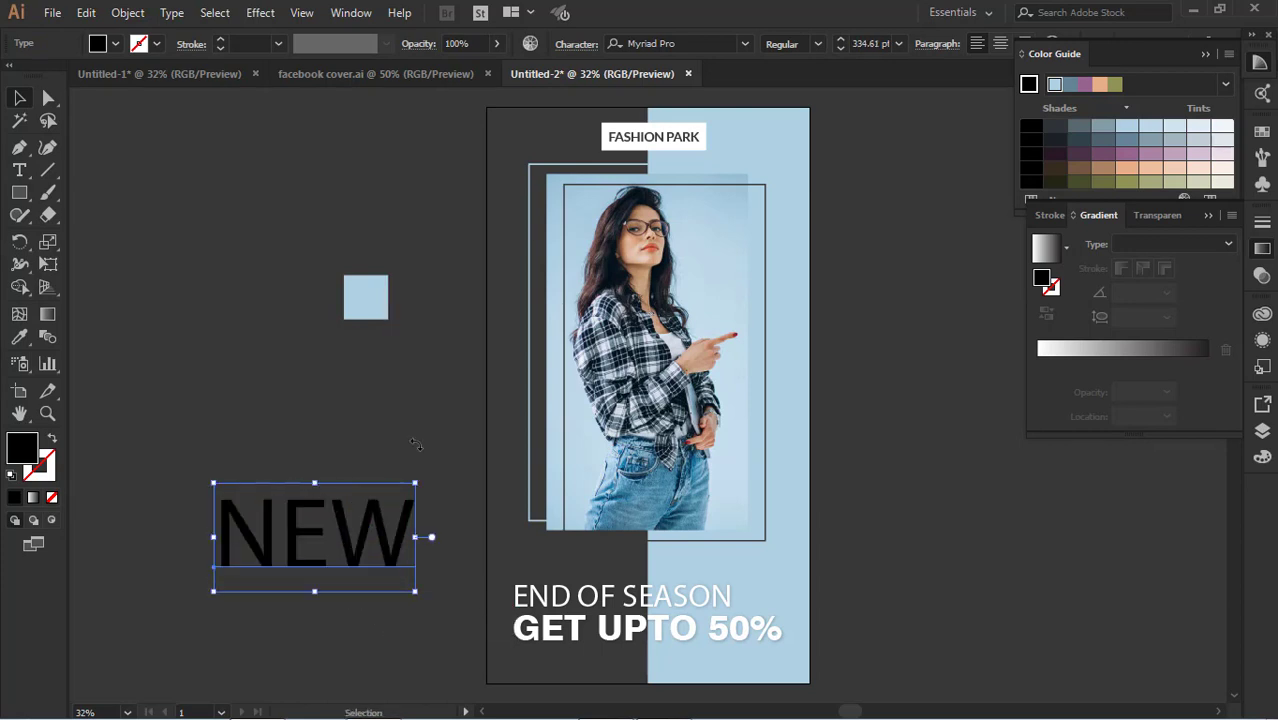
Set the font of the NEW text to Swis721 BlkCn BT Black
{"action": "left_click", "coordinate": [687, 44]}
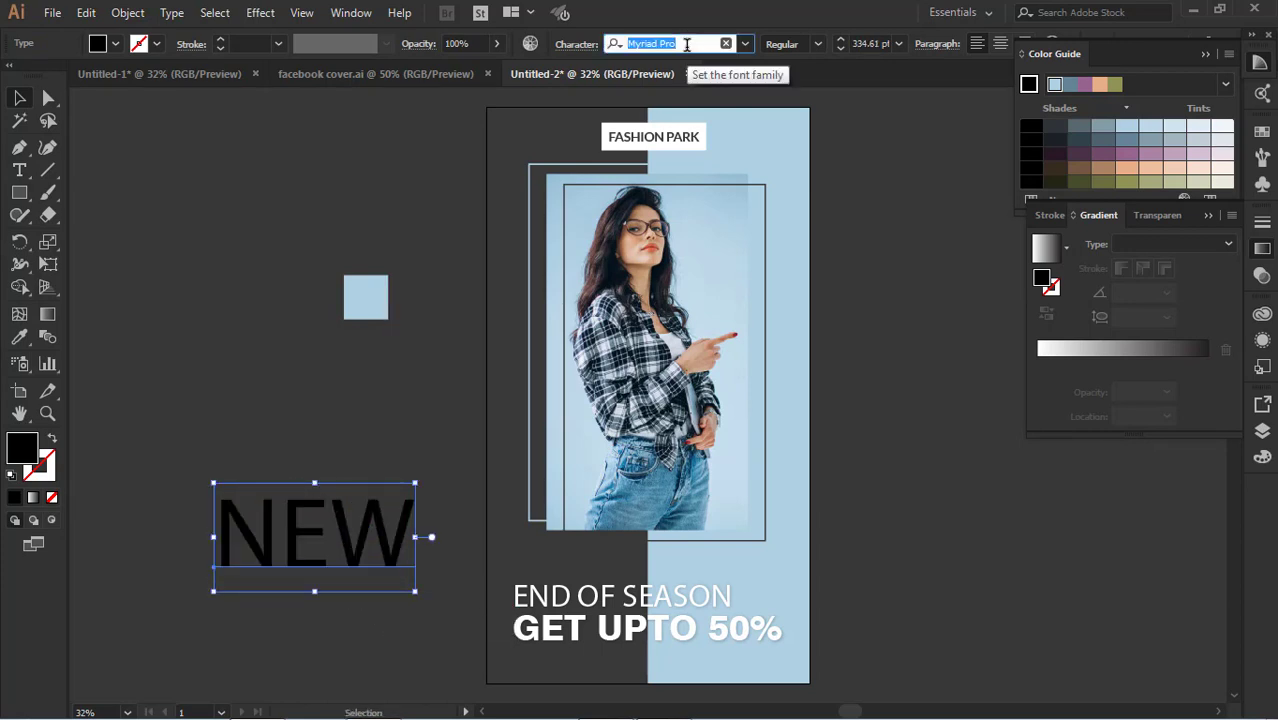
{"action": "type", "text": "sw"}
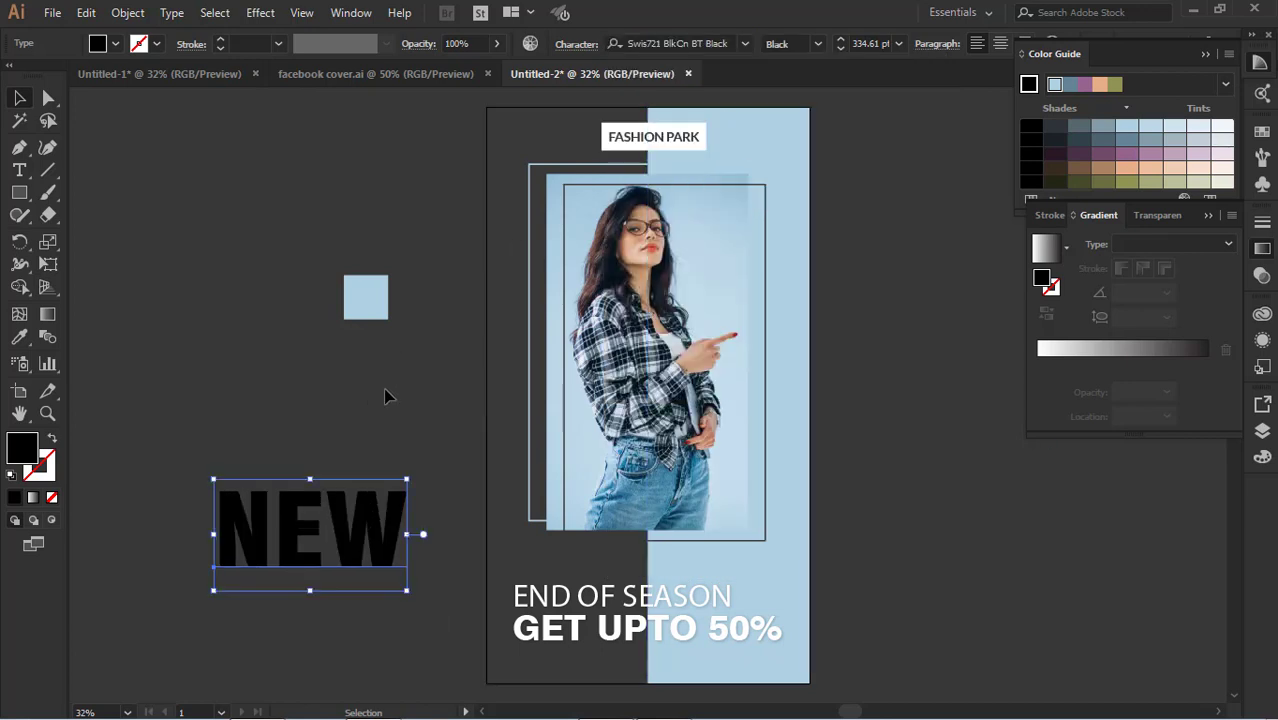
{"action": "left_click", "coordinate": [401, 410]}
Rotate the NEW text 90° counterclockwise and place it against the artboard's right edge, overlapping the photo's lower right side
{"action": "left_click", "coordinate": [385, 520]}
{"action": "left_click_drag", "start_coordinate": [418, 597], "coordinate": [415, 440]}
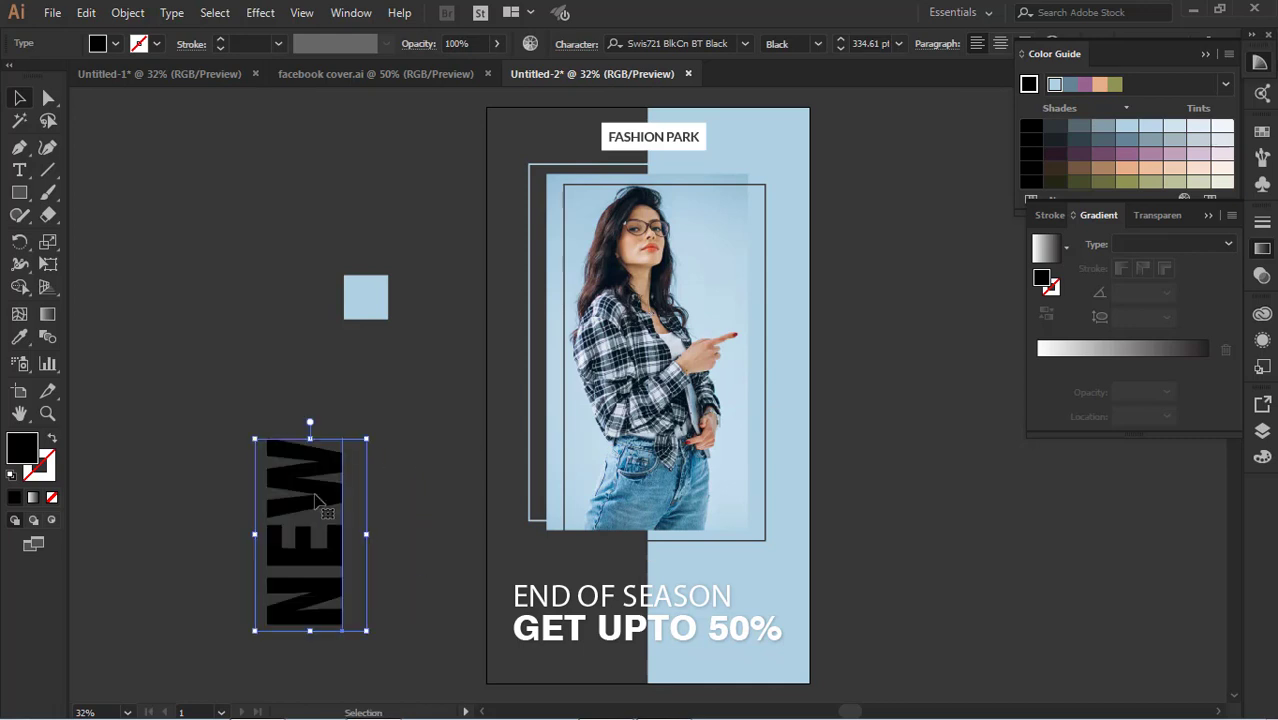
{"action": "left_click_drag", "start_coordinate": [314, 501], "coordinate": [783, 422]}
{"action": "left_click", "coordinate": [856, 402]}
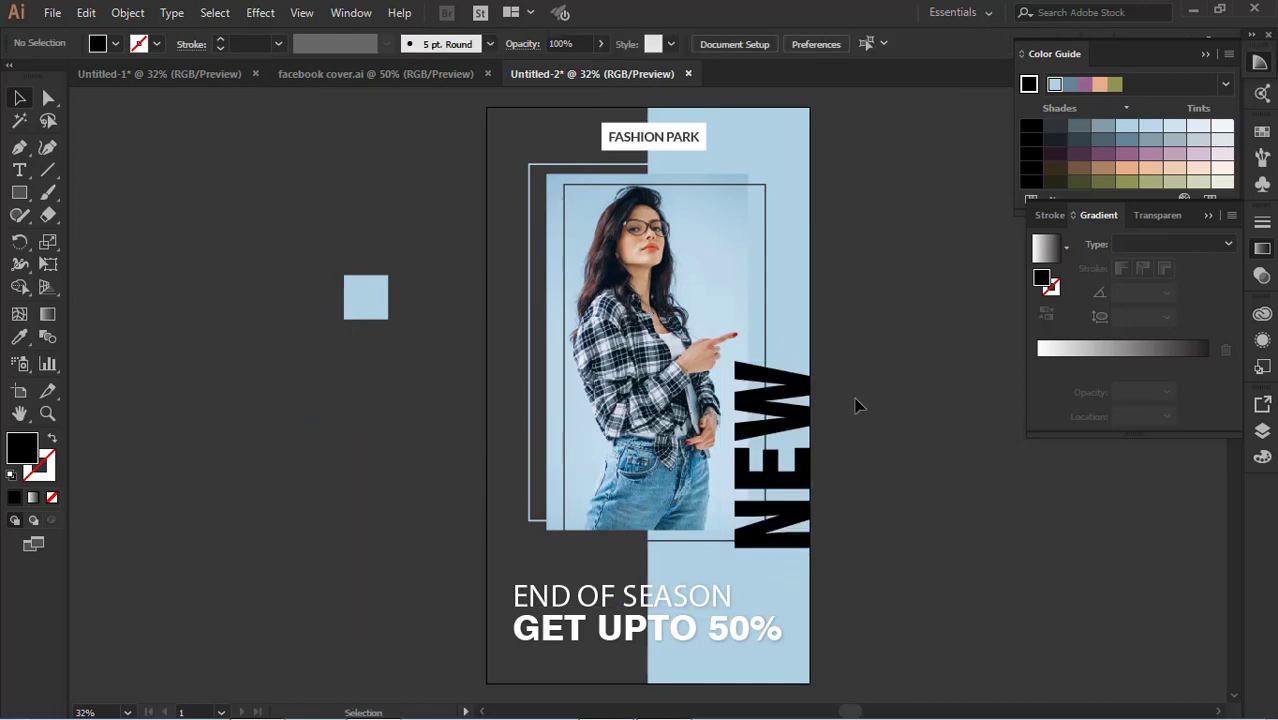
Select the photo and both outlines and bring them in front of the NEW text
{"action": "left_click", "coordinate": [793, 465]}
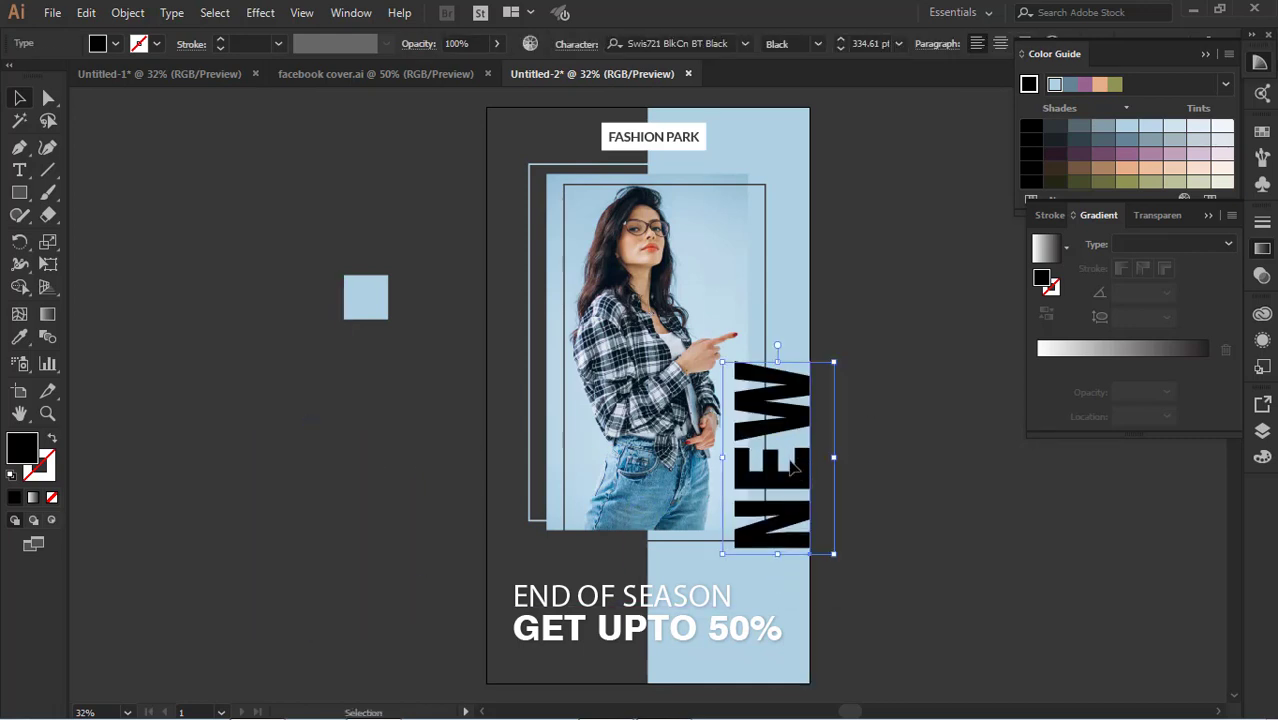
{"action": "left_click", "coordinate": [756, 285]}
{"action": "left_click", "coordinate": [742, 285], "text": "shift"}
{"action": "left_click", "coordinate": [530, 227], "text": "shift"}
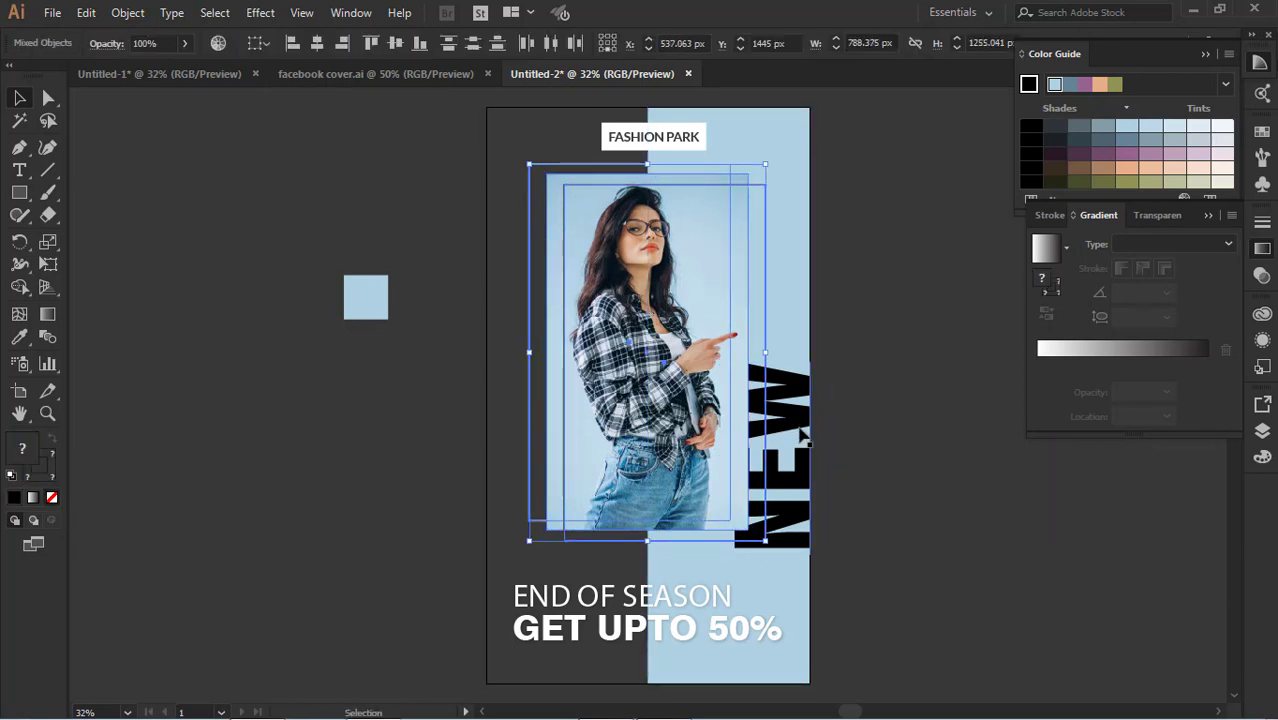
Move the NEW text slightly down along the artboard's right edge and recolour it with a very pale blue tint of the background
{"action": "left_click", "coordinate": [866, 485]}
{"action": "left_click_drag", "start_coordinate": [801, 493], "coordinate": [831, 500]}
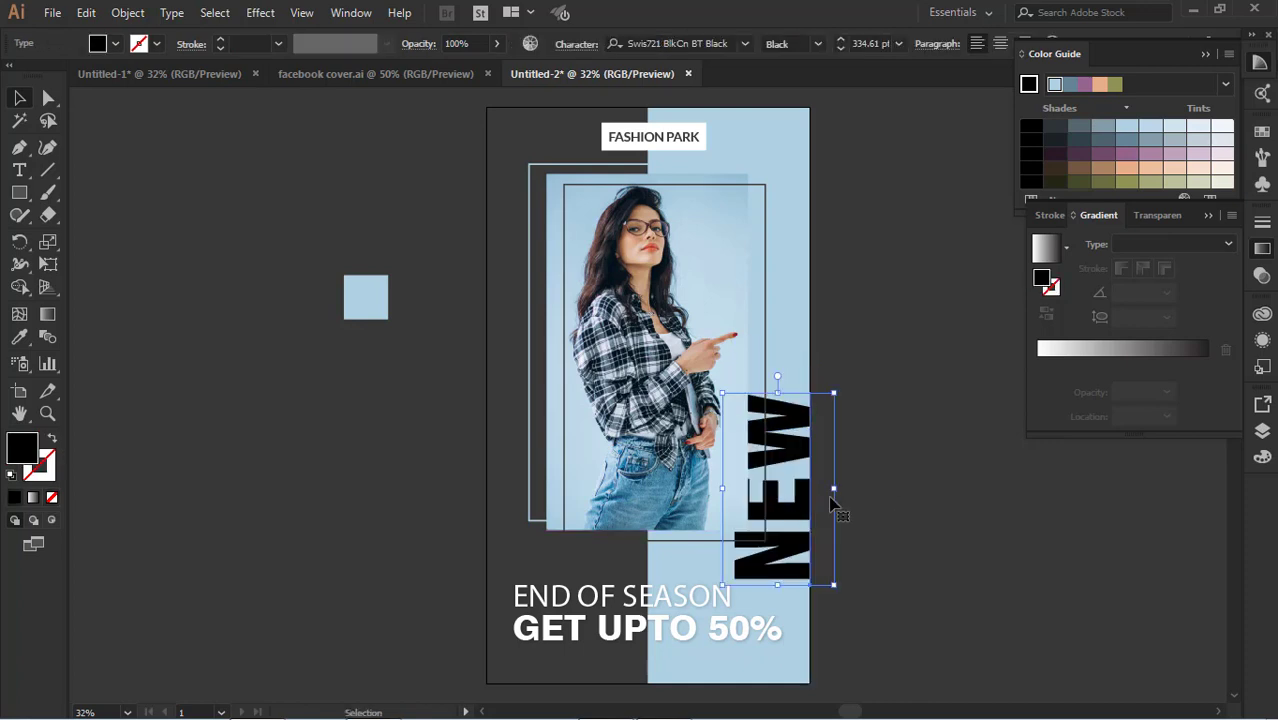
{"action": "left_click", "coordinate": [22, 337]}
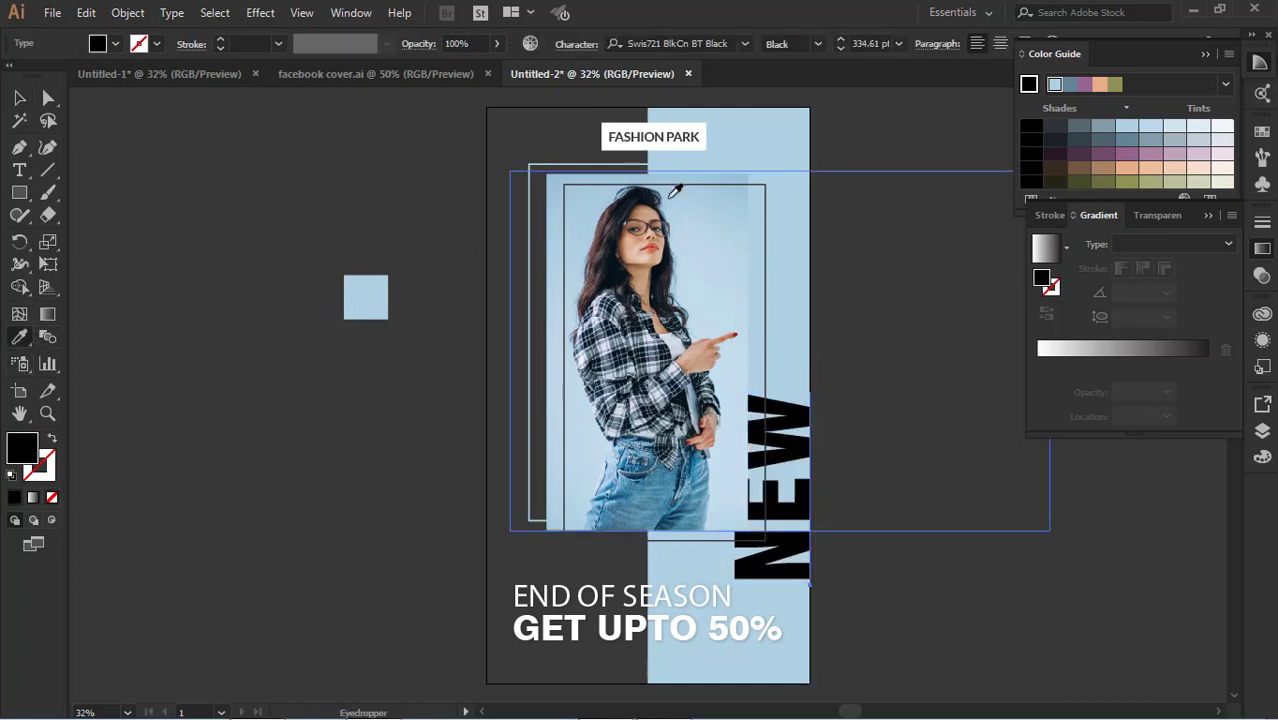
{"action": "left_click", "coordinate": [752, 146]}
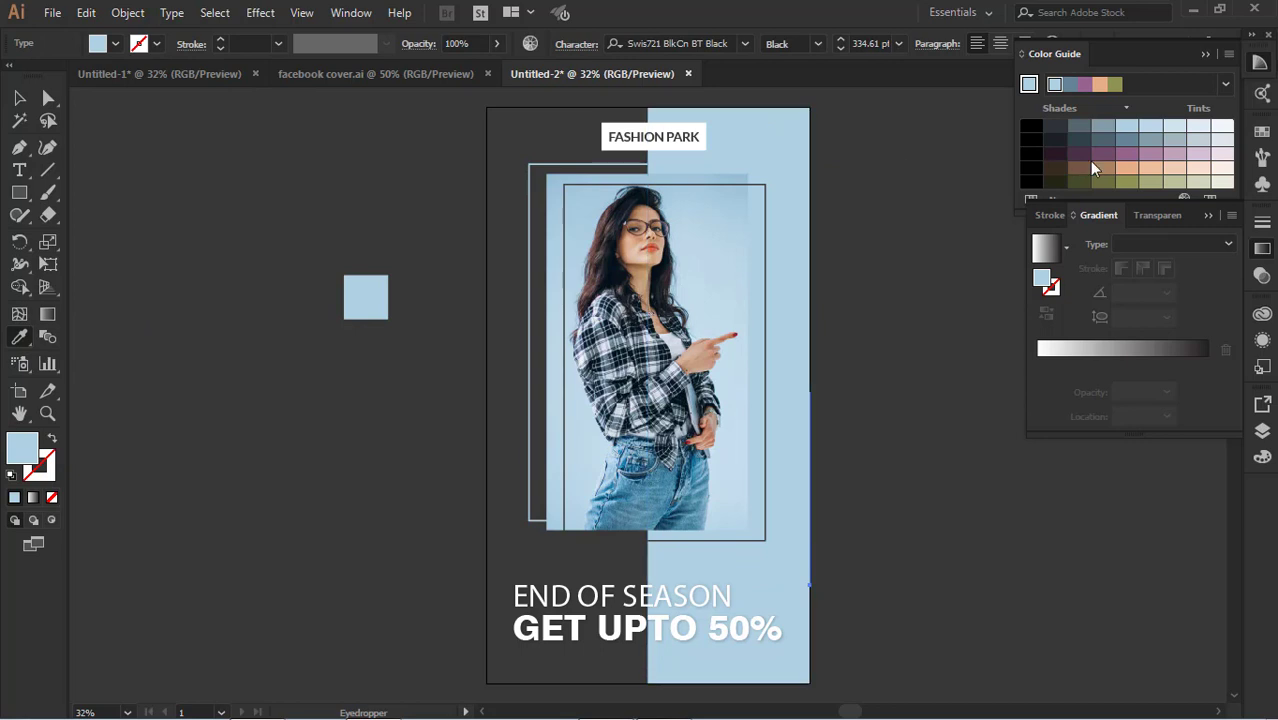
{"action": "left_click", "coordinate": [1197, 128]}
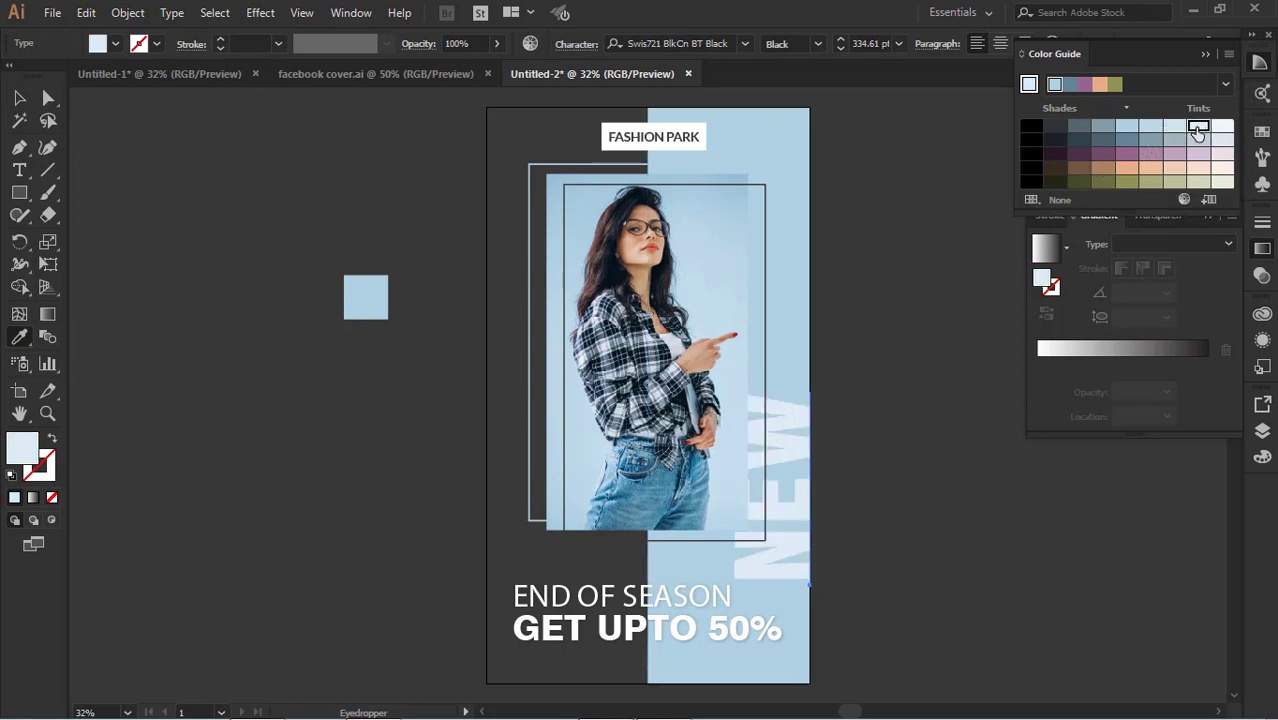
Reduce the opacity of the NEW text to 60%
{"action": "left_click", "coordinate": [496, 44]}
{"action": "left_click_drag", "start_coordinate": [492, 66], "coordinate": [464, 69]}
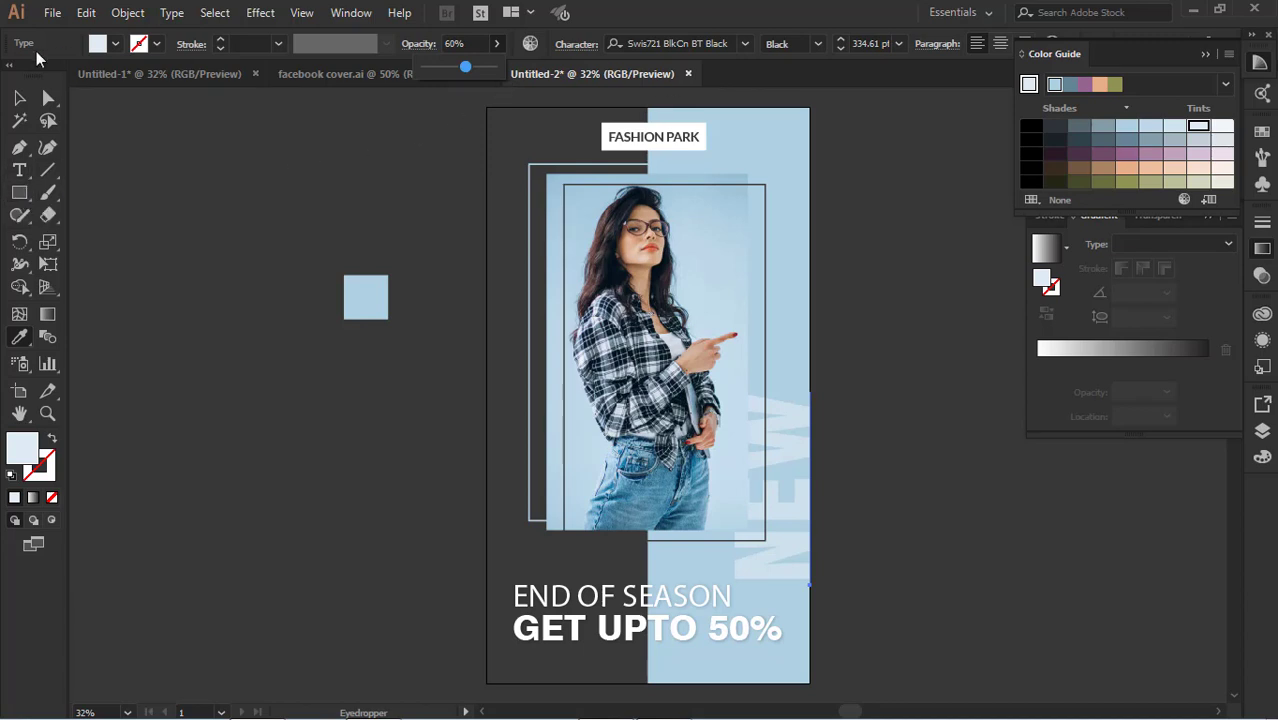
{"action": "left_click", "coordinate": [19, 99]}
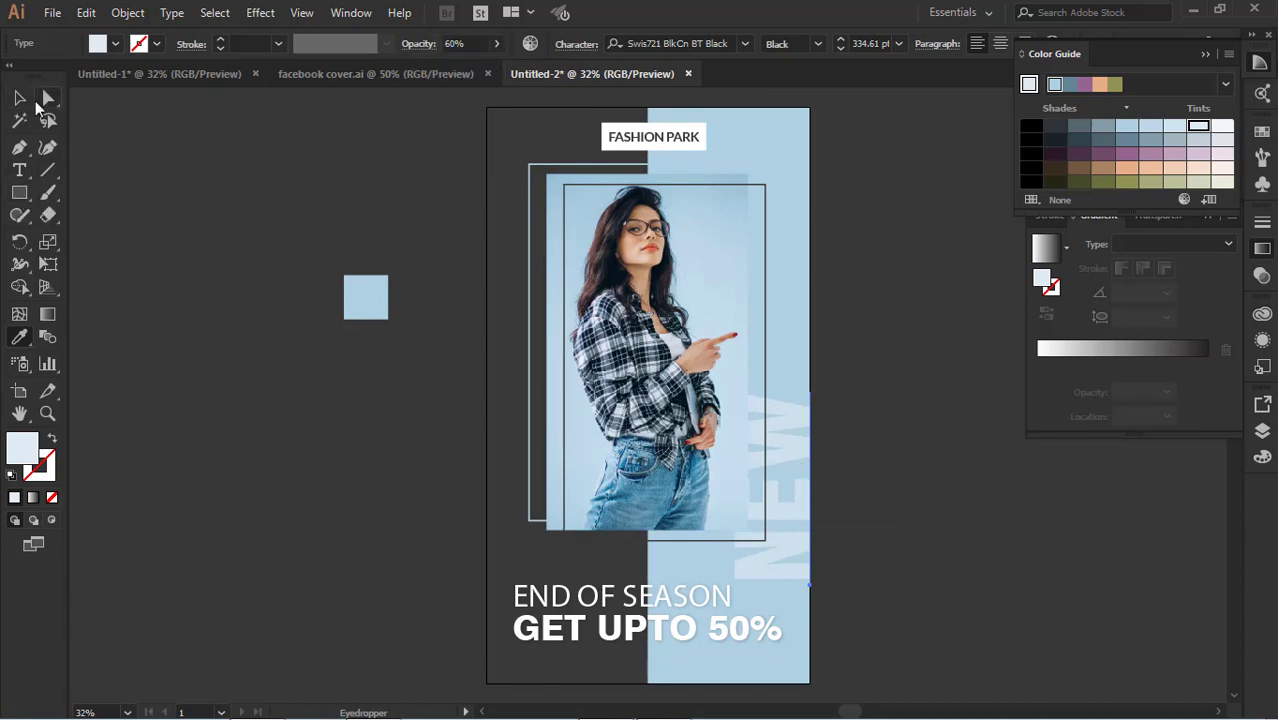
{"action": "left_click", "coordinate": [20, 98]}
{"action": "left_click", "coordinate": [163, 170]}
Scale the NEW text down proportionally about its centre to about 241 pt
{"action": "left_click", "coordinate": [801, 411]}
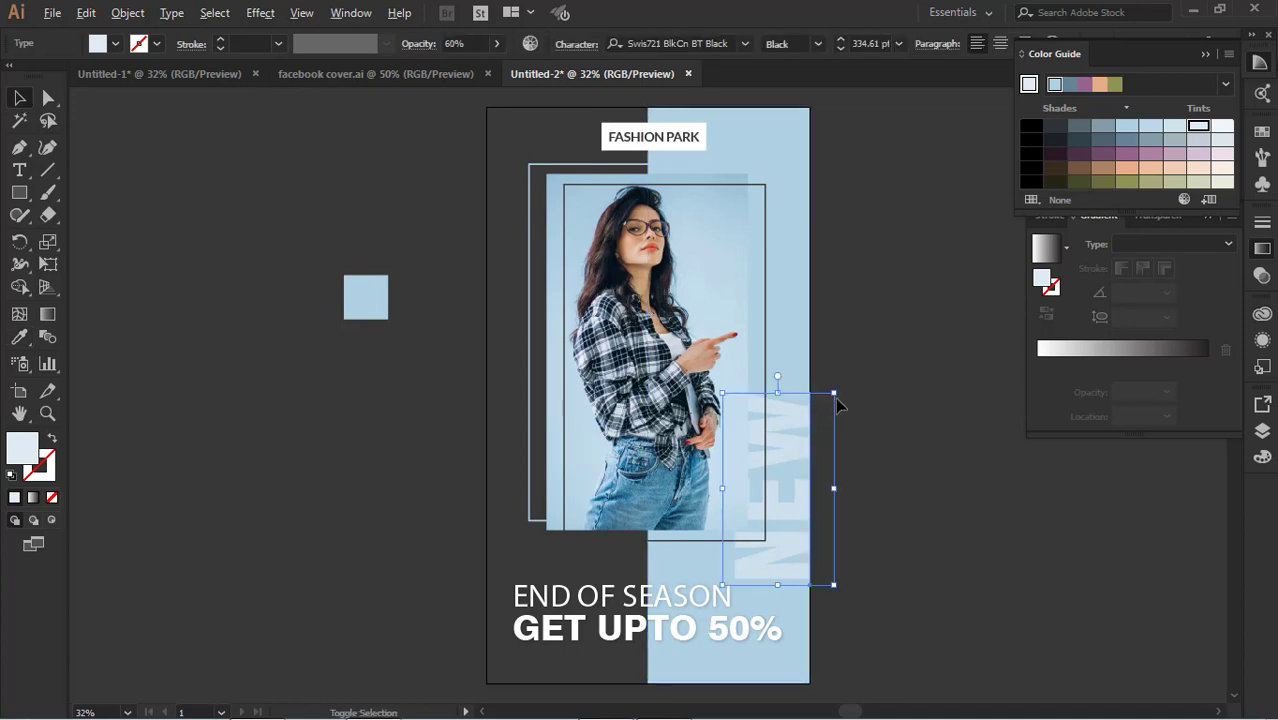
{"action": "left_click_drag", "start_coordinate": [829, 391], "coordinate": [820, 422]}
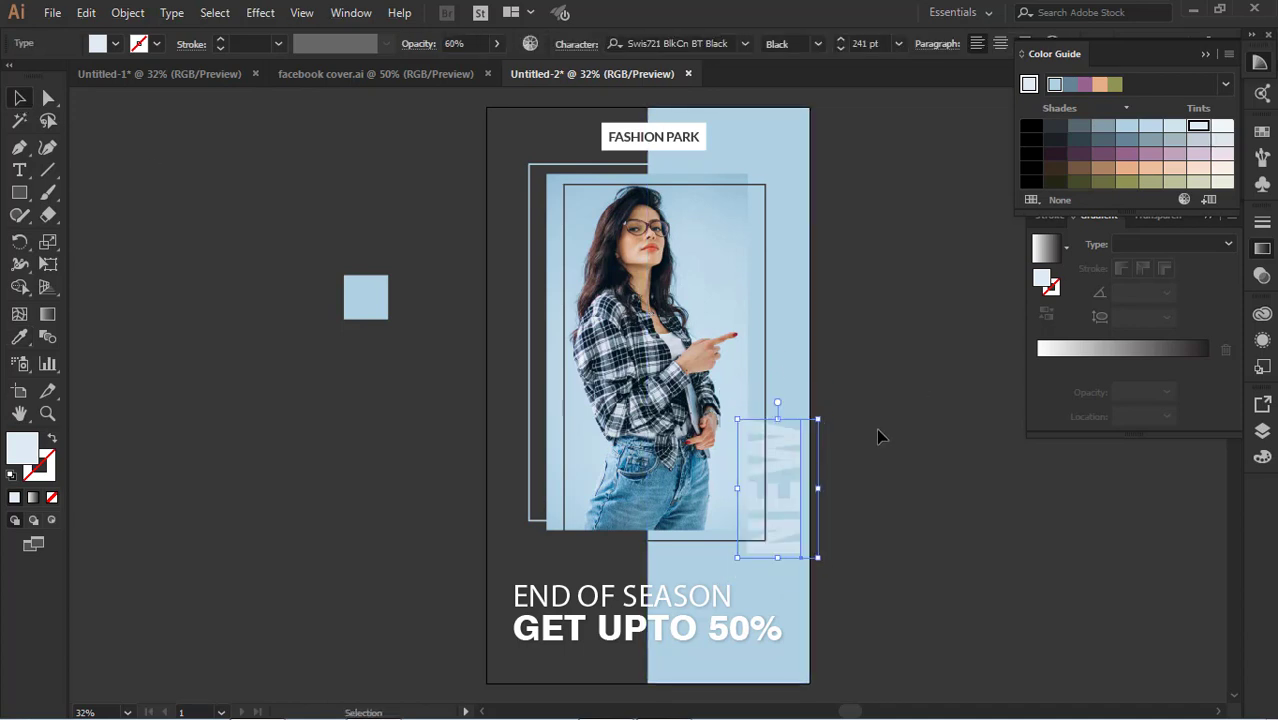
{"action": "left_click", "coordinate": [876, 428]}
{"action": "left_click", "coordinate": [793, 489]}
{"action": "left_click", "coordinate": [879, 485]}
{"action": "left_click", "coordinate": [786, 498]}
Extend the vertical NEW text to read NEW ARRIVAL
{"action": "left_click", "coordinate": [19, 170]}
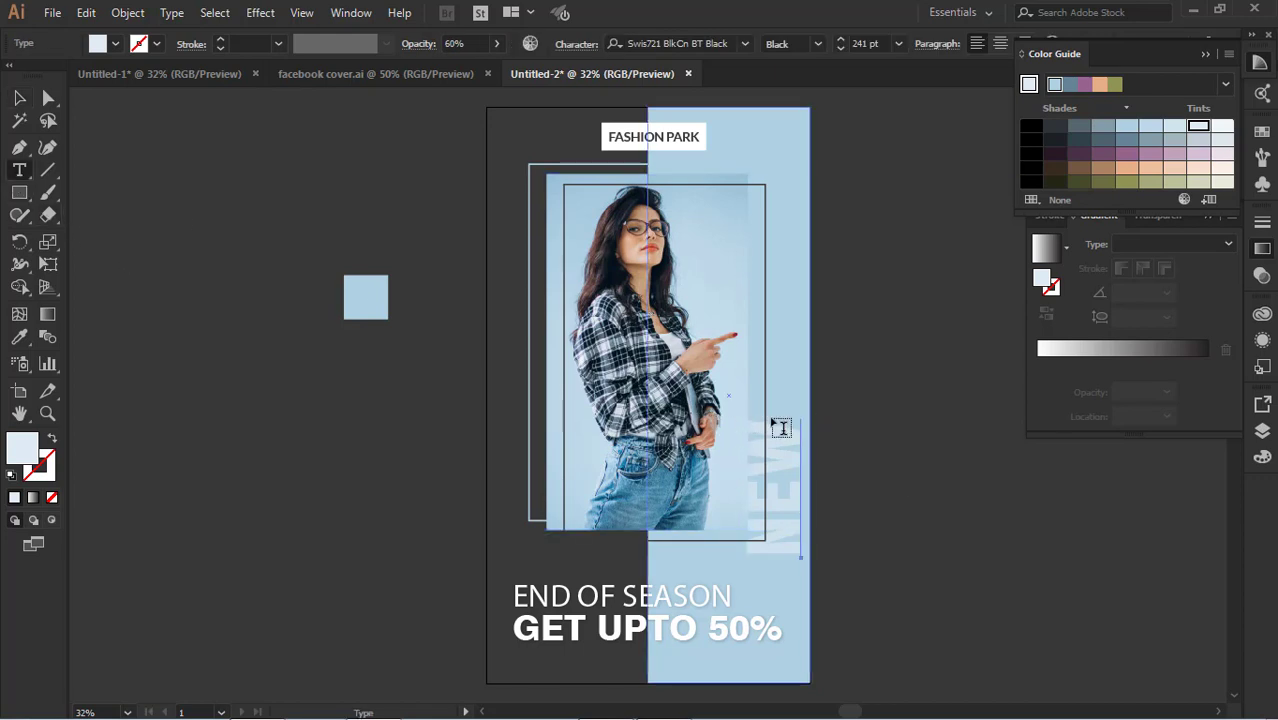
{"action": "key", "text": "ctrl+shift+a"}
{"action": "left_click", "coordinate": [778, 435]}
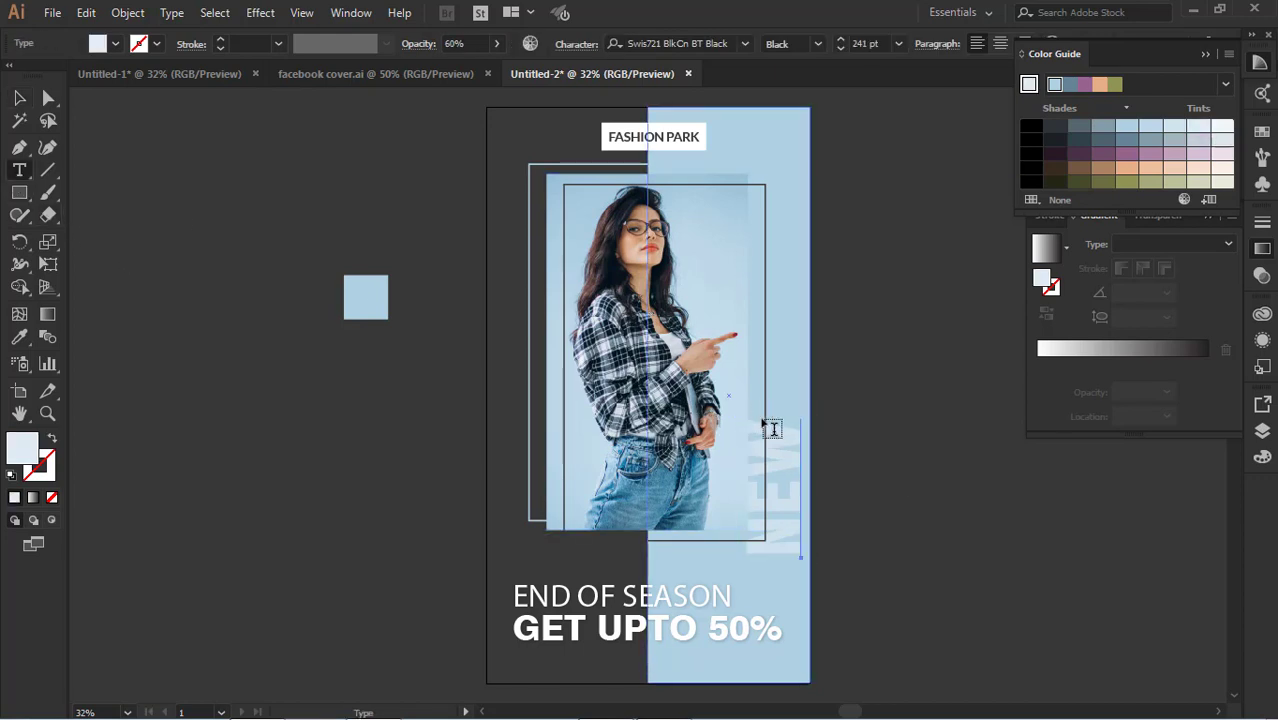
{"action": "key", "text": "ctrl+shift+a"}
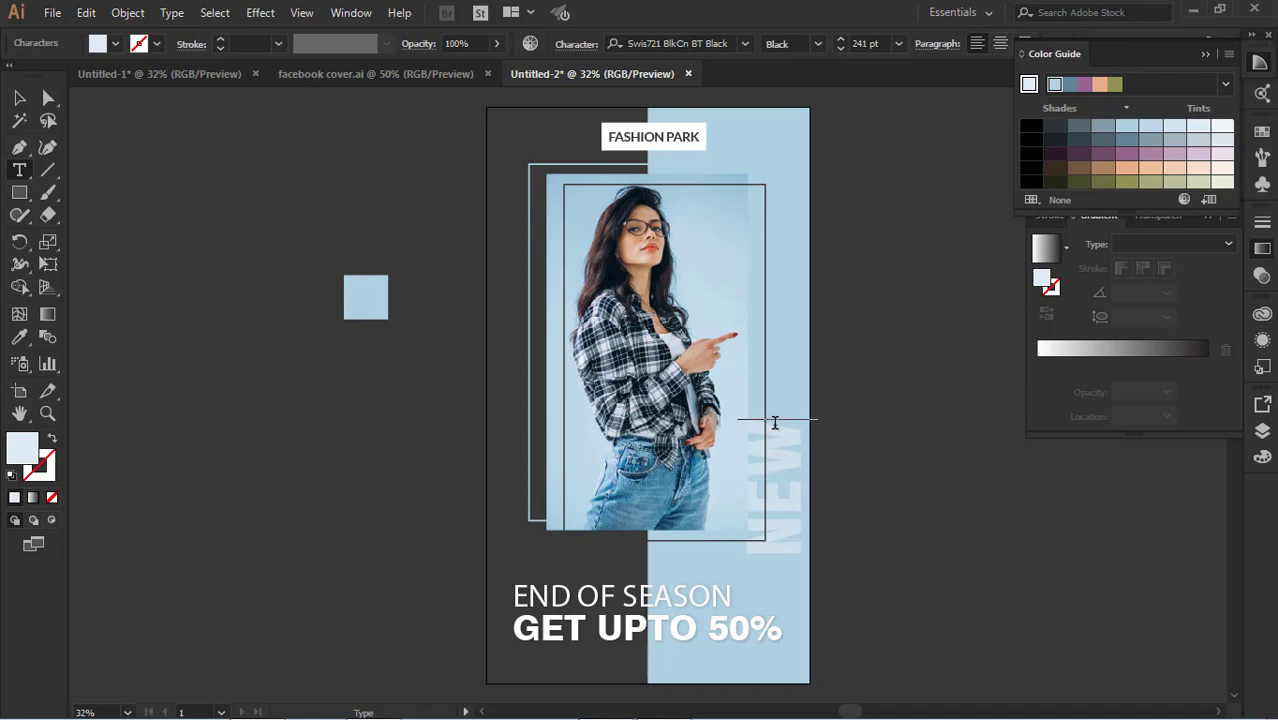
{"action": "type", "text": "A"}
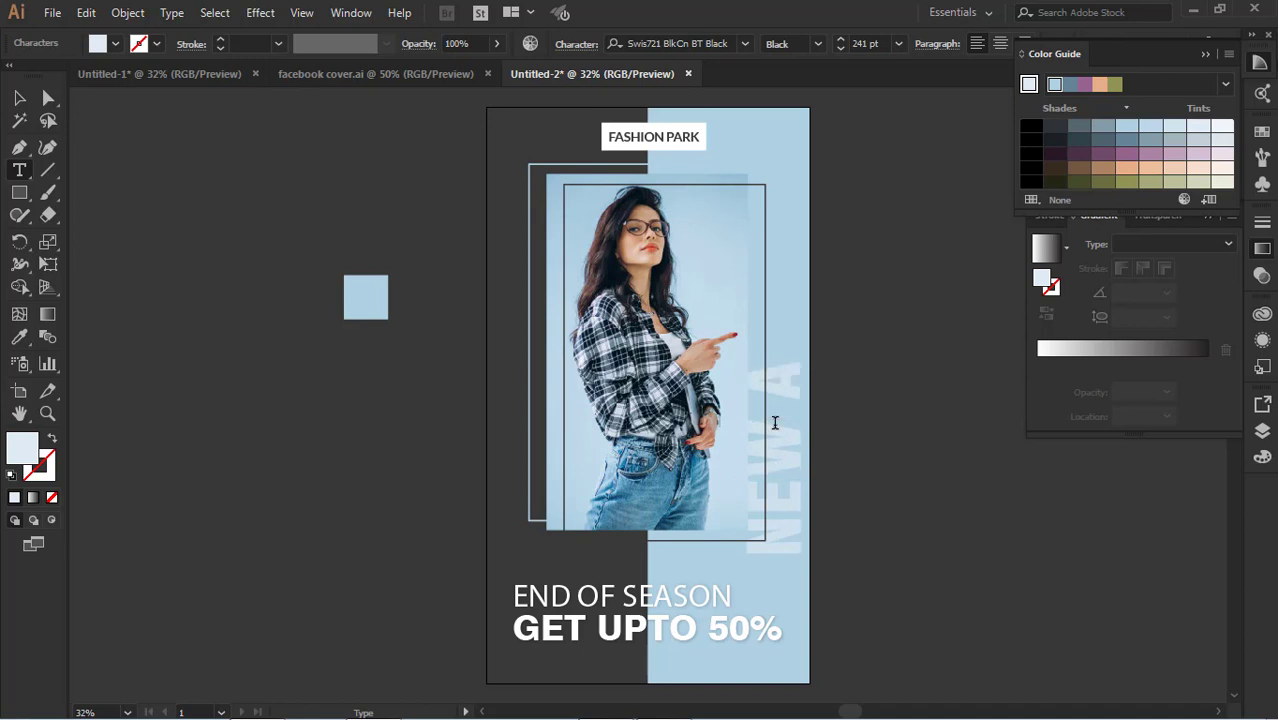
{"action": "type", "text": "RRIVAL"}
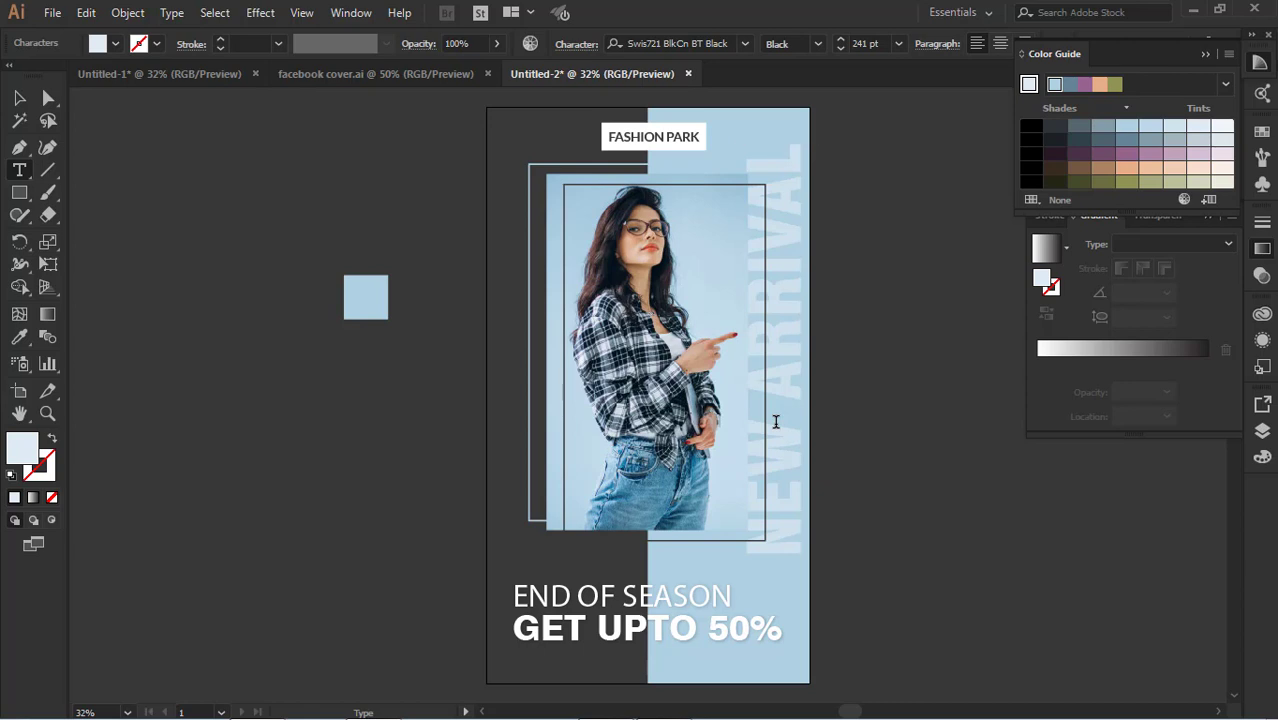
{"action": "left_click", "coordinate": [19, 97]}
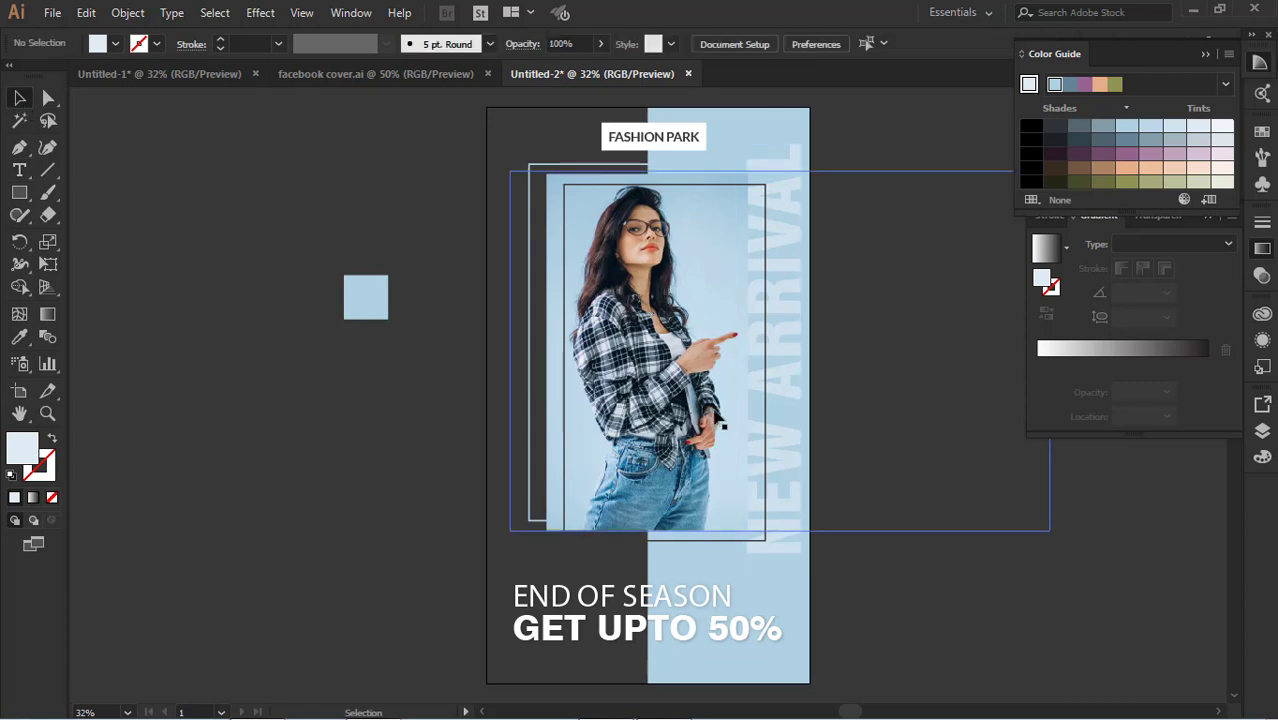
Change the font of the NEW ARRIVAL text to Swis721 WGL4 BT Bold Italic
{"action": "left_click", "coordinate": [793, 453]}
{"action": "left_click", "coordinate": [856, 456]}
{"action": "left_click", "coordinate": [793, 436]}
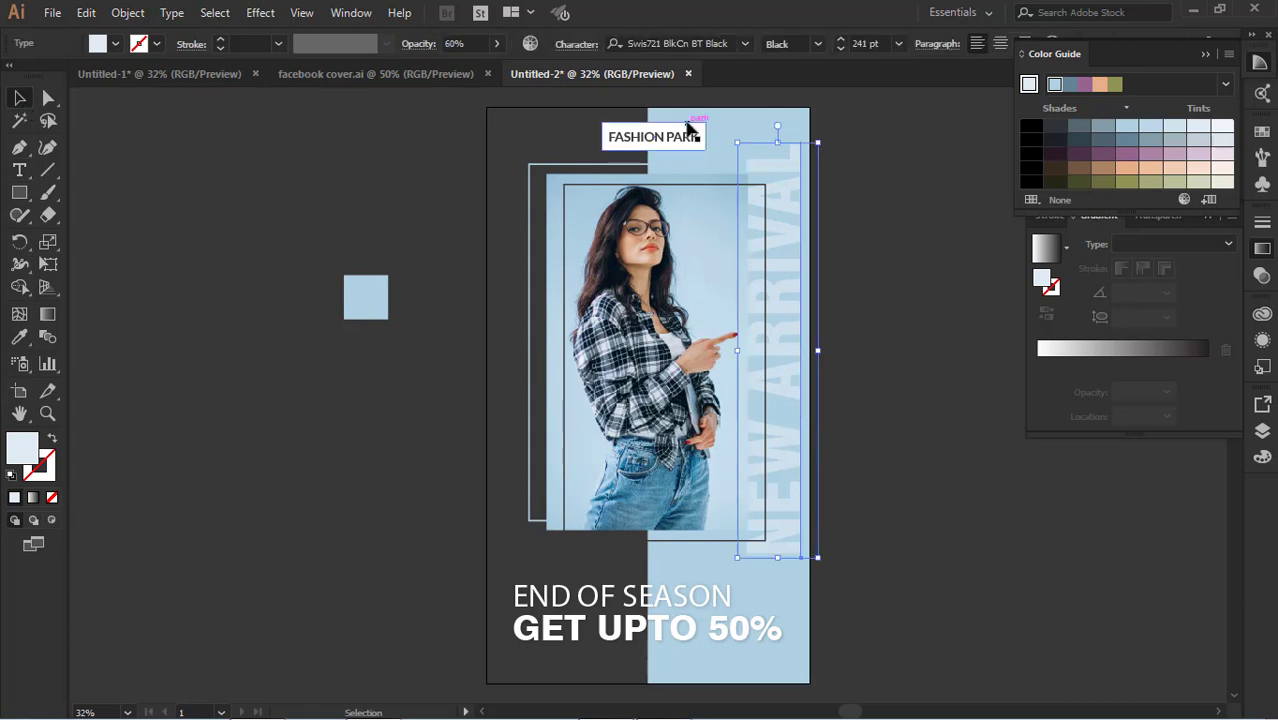
{"action": "left_click", "coordinate": [746, 46]}
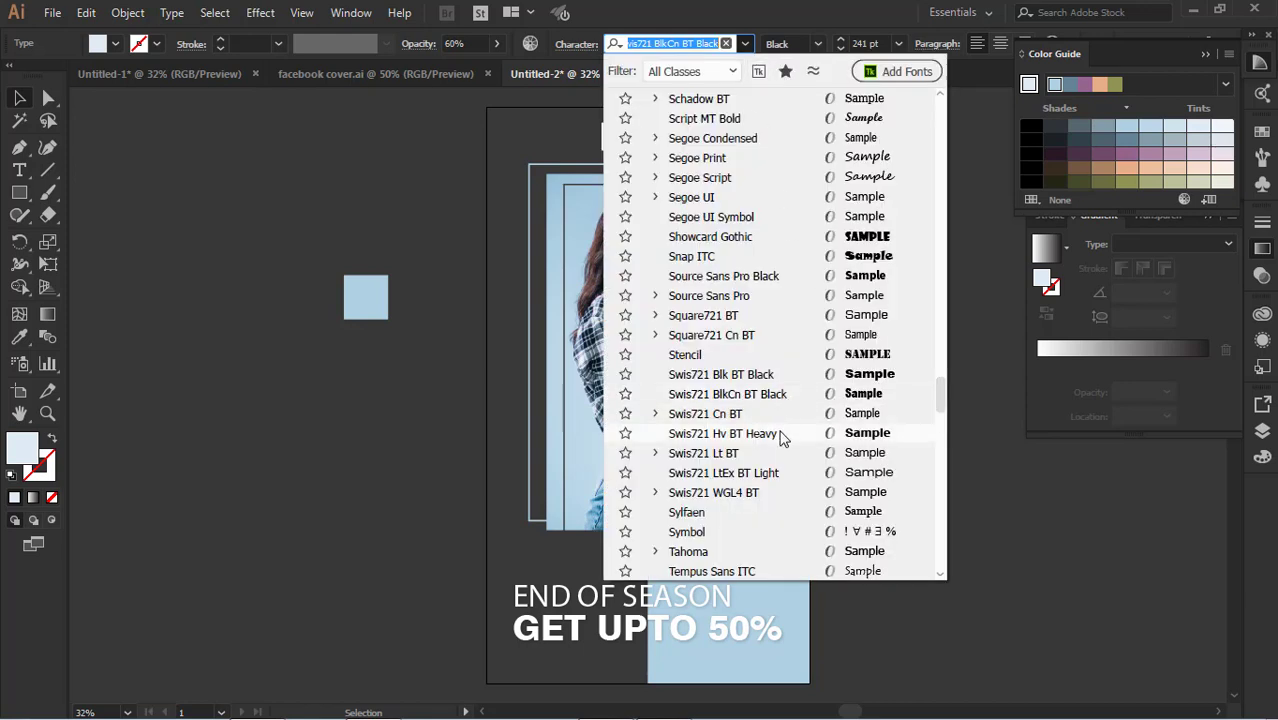
{"action": "left_click", "coordinate": [965, 486]}
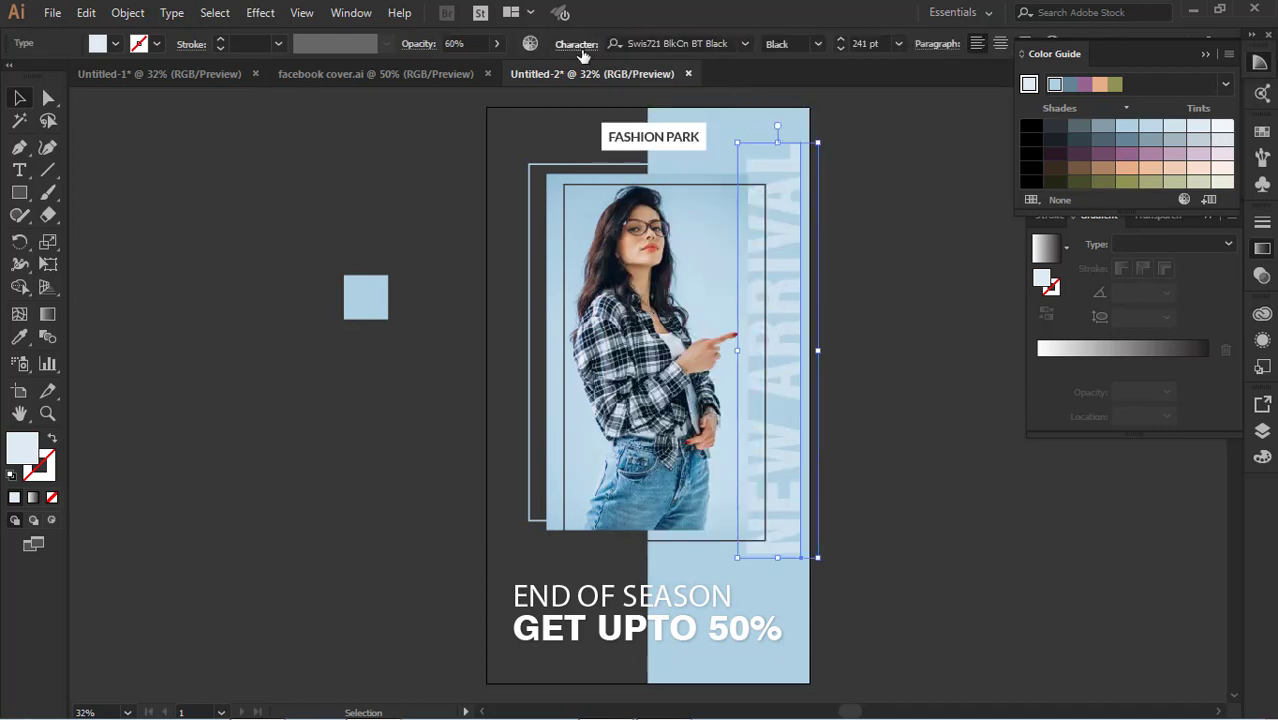
{"action": "left_click", "coordinate": [578, 45]}
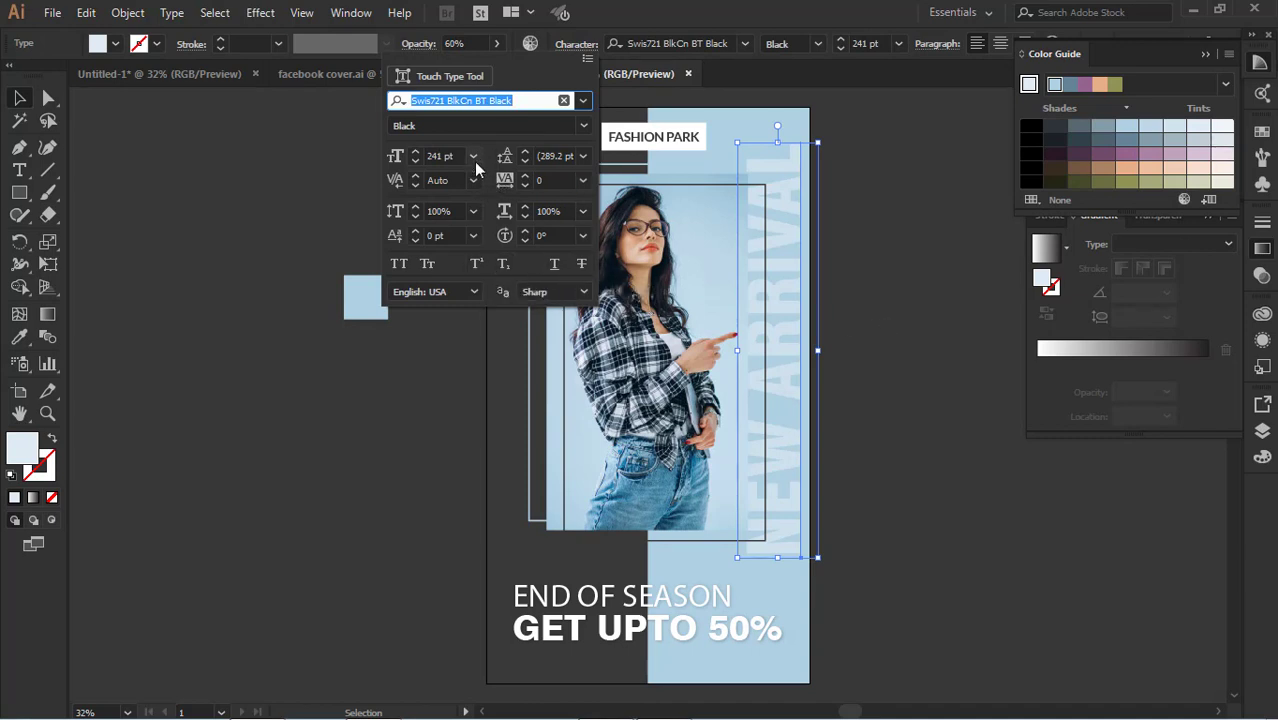
{"action": "left_click", "coordinate": [584, 126]}
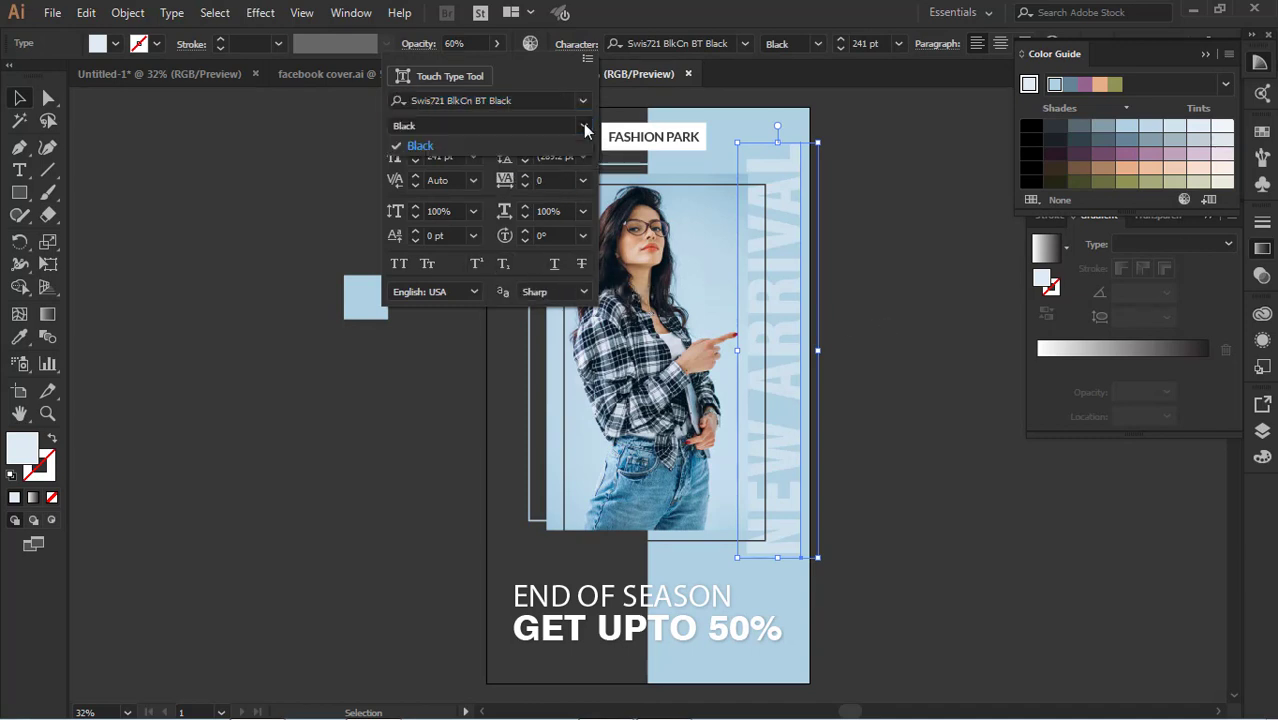
{"action": "left_click", "coordinate": [584, 126]}
{"action": "left_click", "coordinate": [522, 100]}
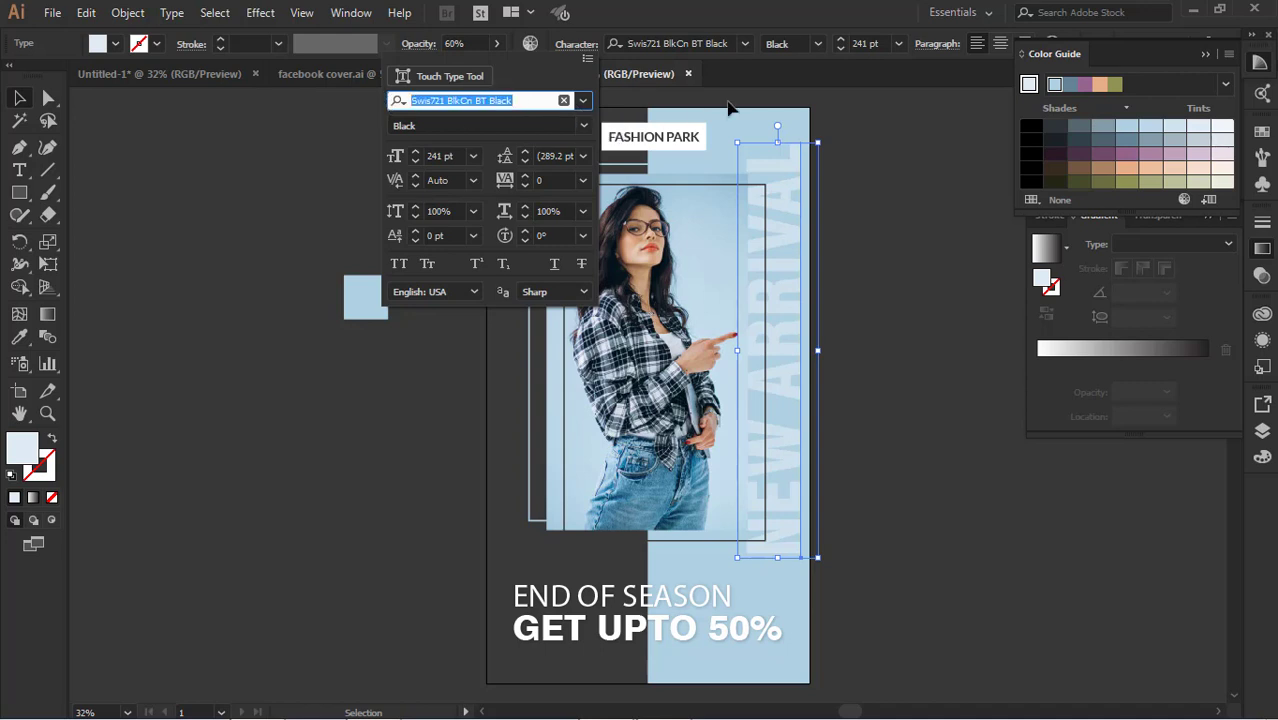
{"action": "left_click", "coordinate": [746, 45]}
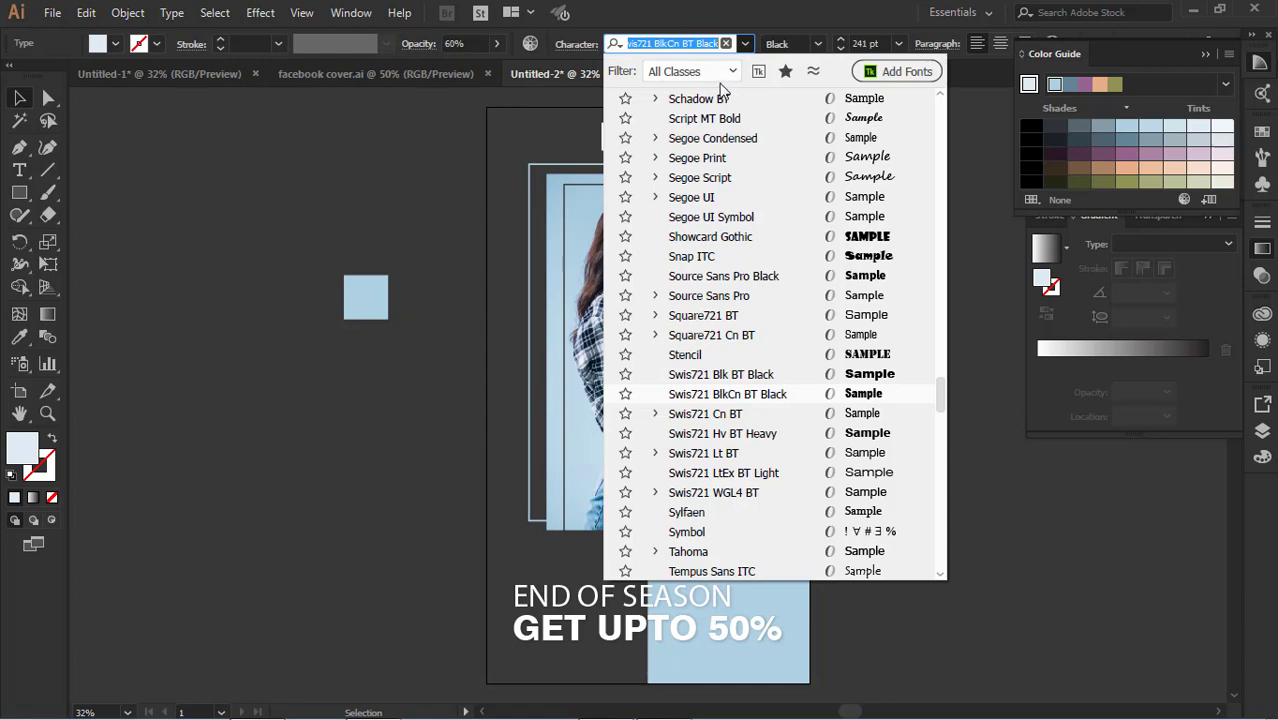
{"action": "type", "text": "sw"}
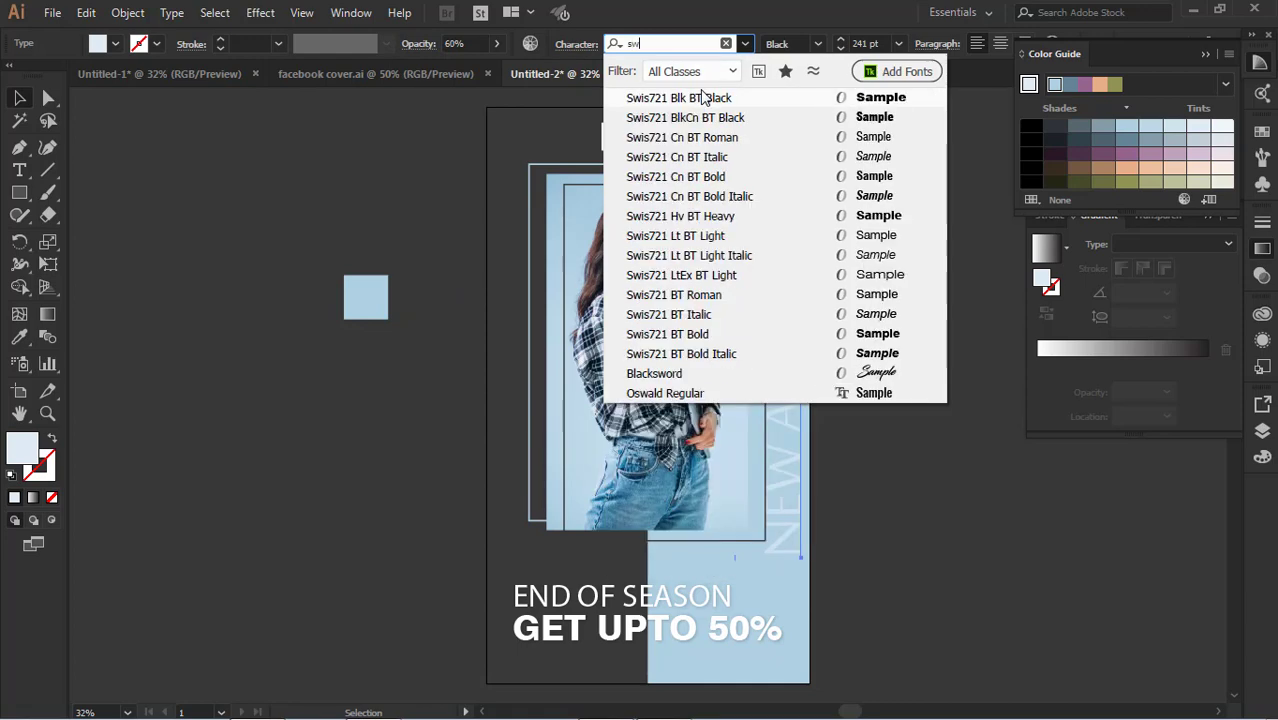
{"action": "left_click", "coordinate": [731, 352]}
Scale the NEW ARRIVAL text down to about 191.54 pt and place it between the photo and the artboard's right edge
{"action": "left_click_drag", "start_coordinate": [785, 288], "coordinate": [790, 322]}
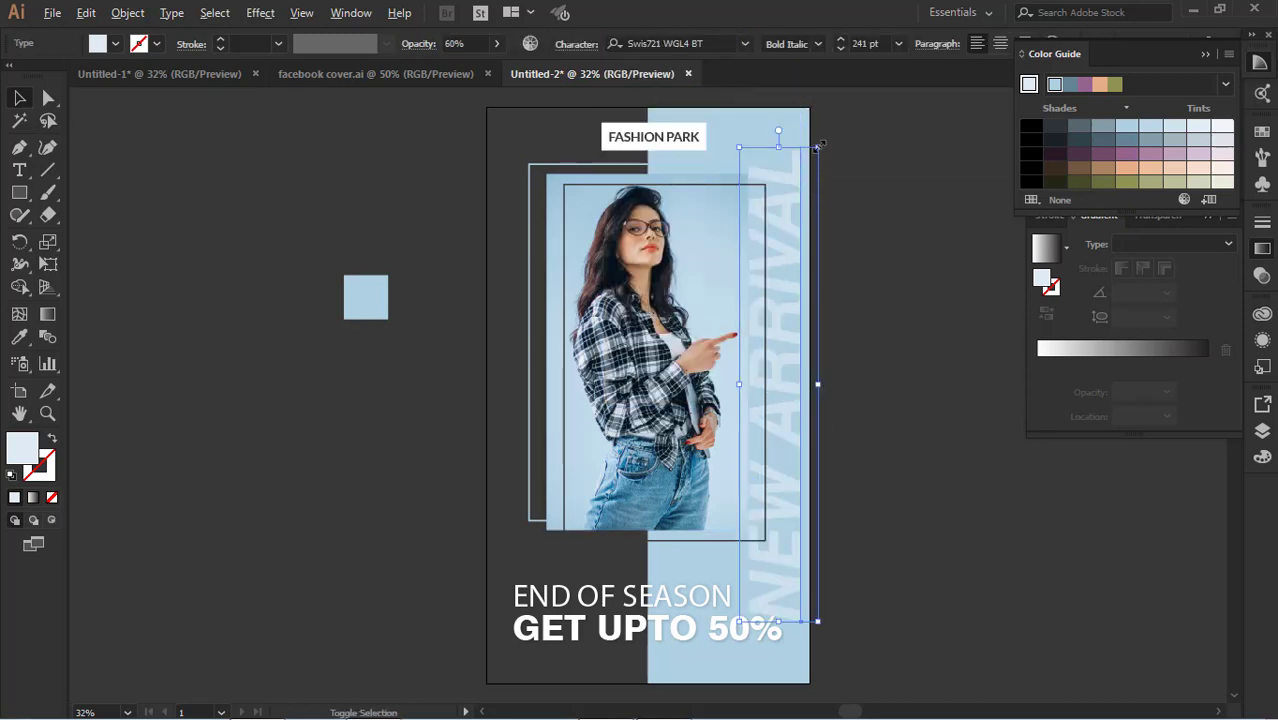
{"action": "left_click_drag", "start_coordinate": [820, 146], "coordinate": [847, 188]}
{"action": "left_click", "coordinate": [864, 228]}
{"action": "left_click_drag", "start_coordinate": [780, 346], "coordinate": [786, 357]}
Try increasing the tracking of the NEW ARRIVAL text to 148
{"action": "left_click", "coordinate": [576, 45]}
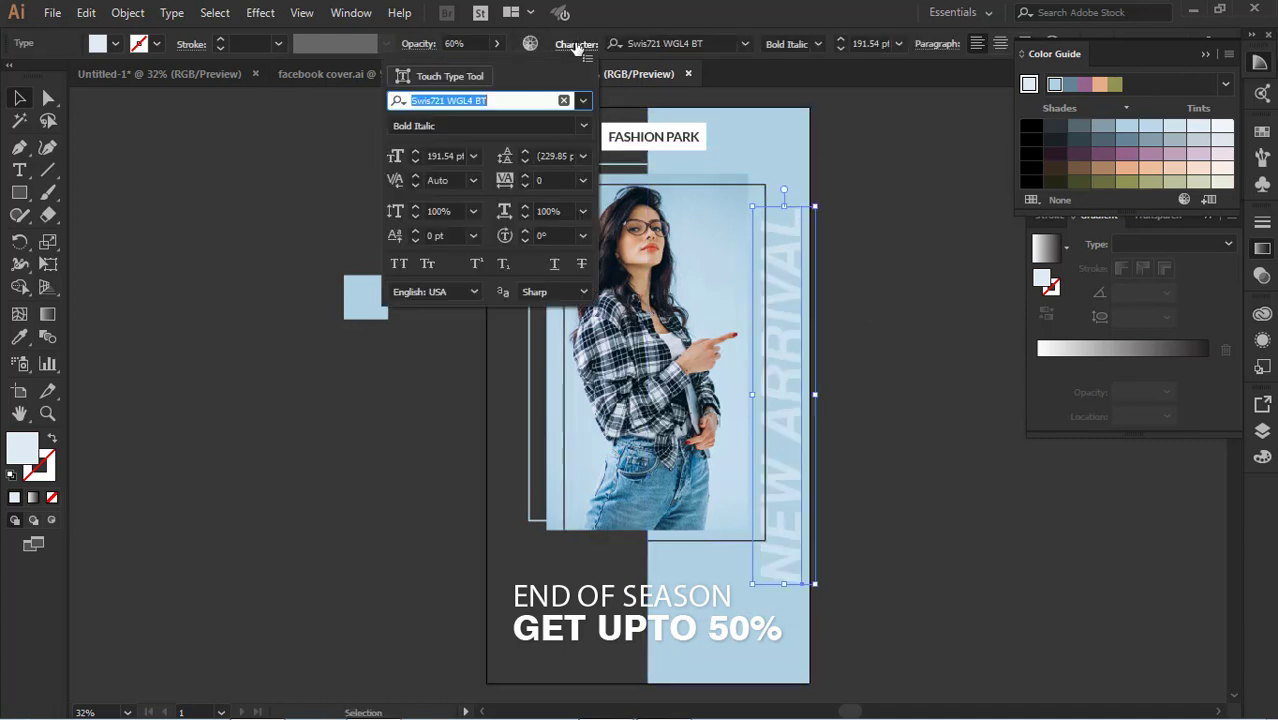
{"action": "left_click", "coordinate": [505, 180]}
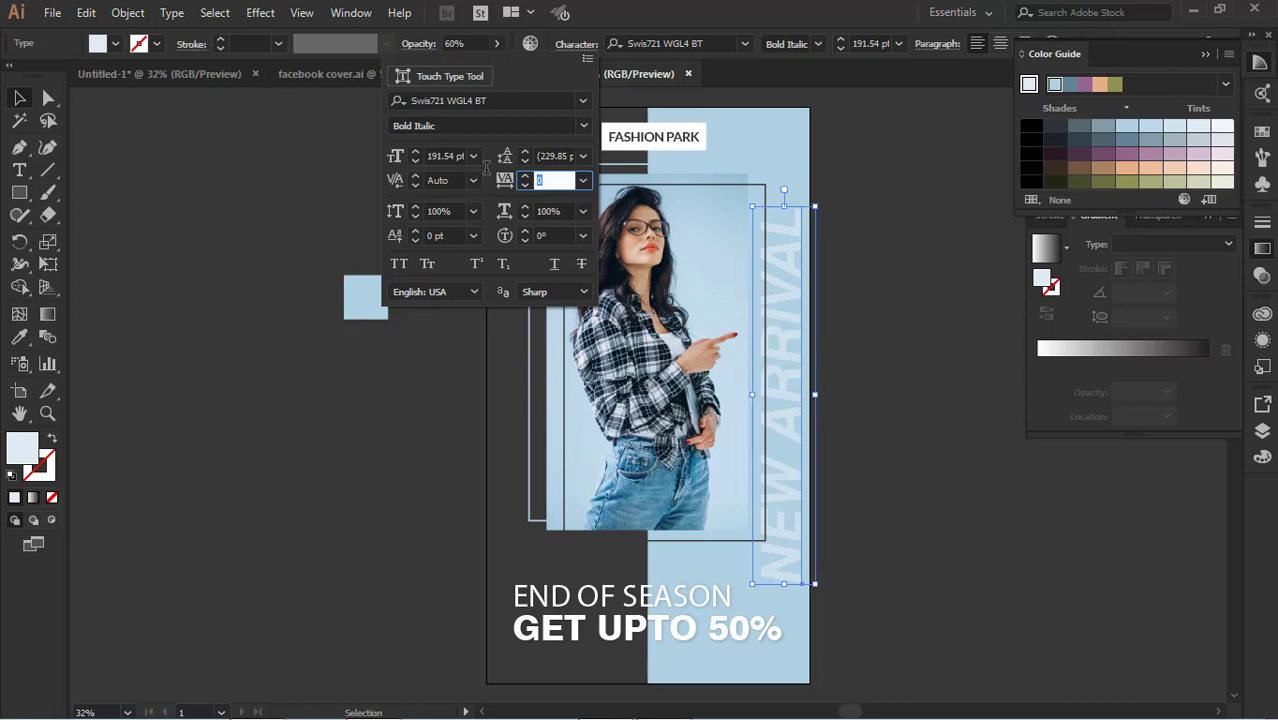
{"action": "key", "text": "Up"}
{"action": "key", "text": "Up"}
{"action": "key", "text": "Up"}
{"action": "key", "text": "Up"}
{"action": "key", "text": "Up"}
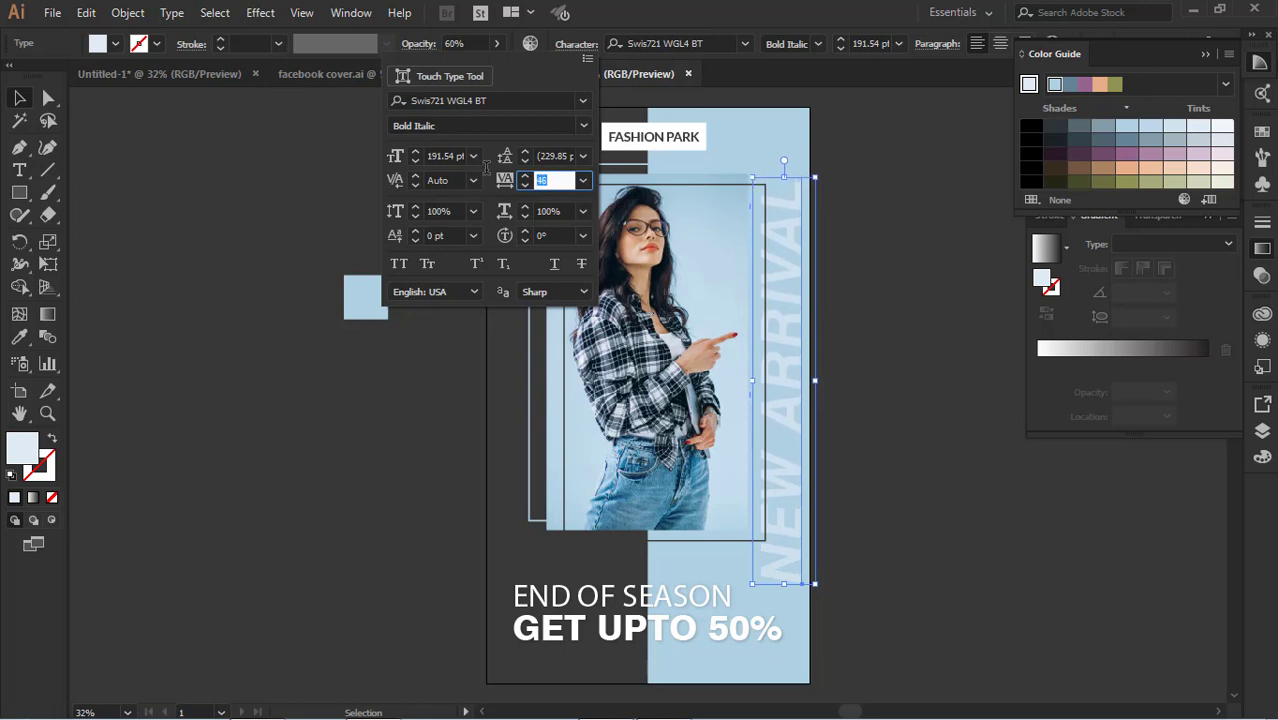
{"action": "key", "text": "Up"}
{"action": "key", "text": "Up"}
{"action": "key", "text": "Up"}
{"action": "key", "text": "Up"}
{"action": "key", "text": "Up"}
{"action": "key", "text": "Up"}
{"action": "key", "text": "Up"}
{"action": "key", "text": "Up"}
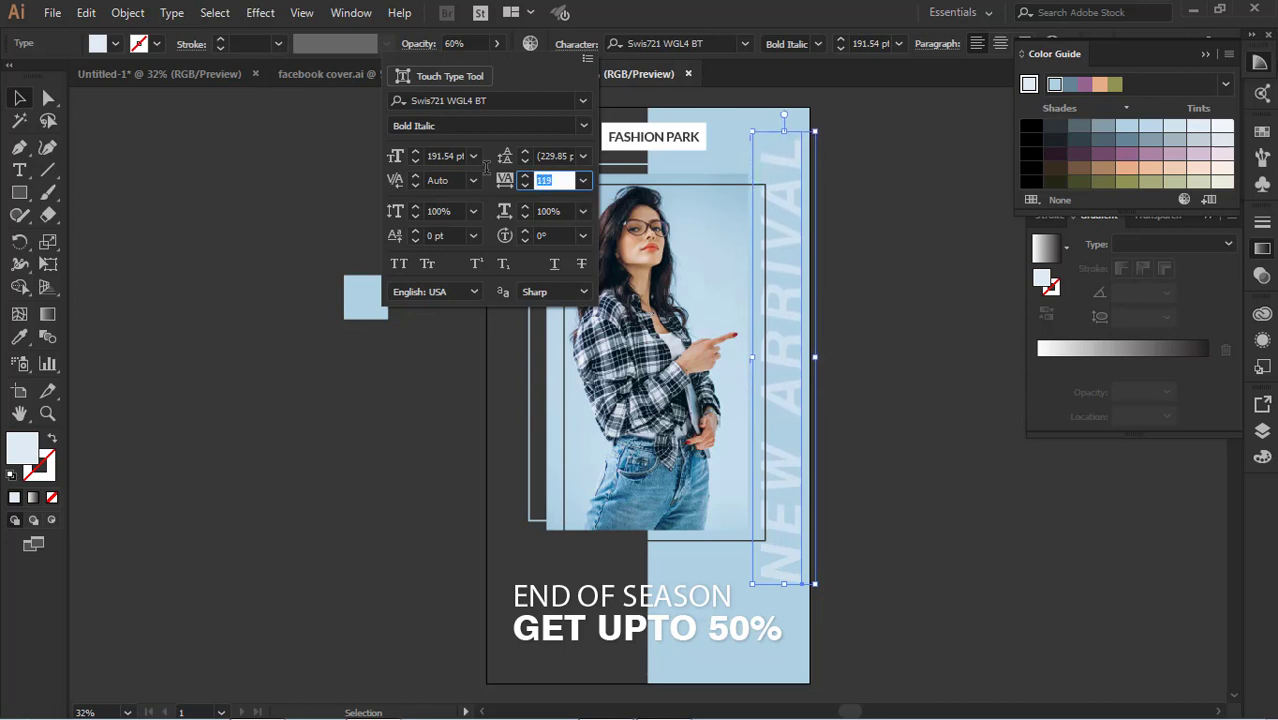
{"action": "key", "text": "Up"}
{"action": "key", "text": "Up"}
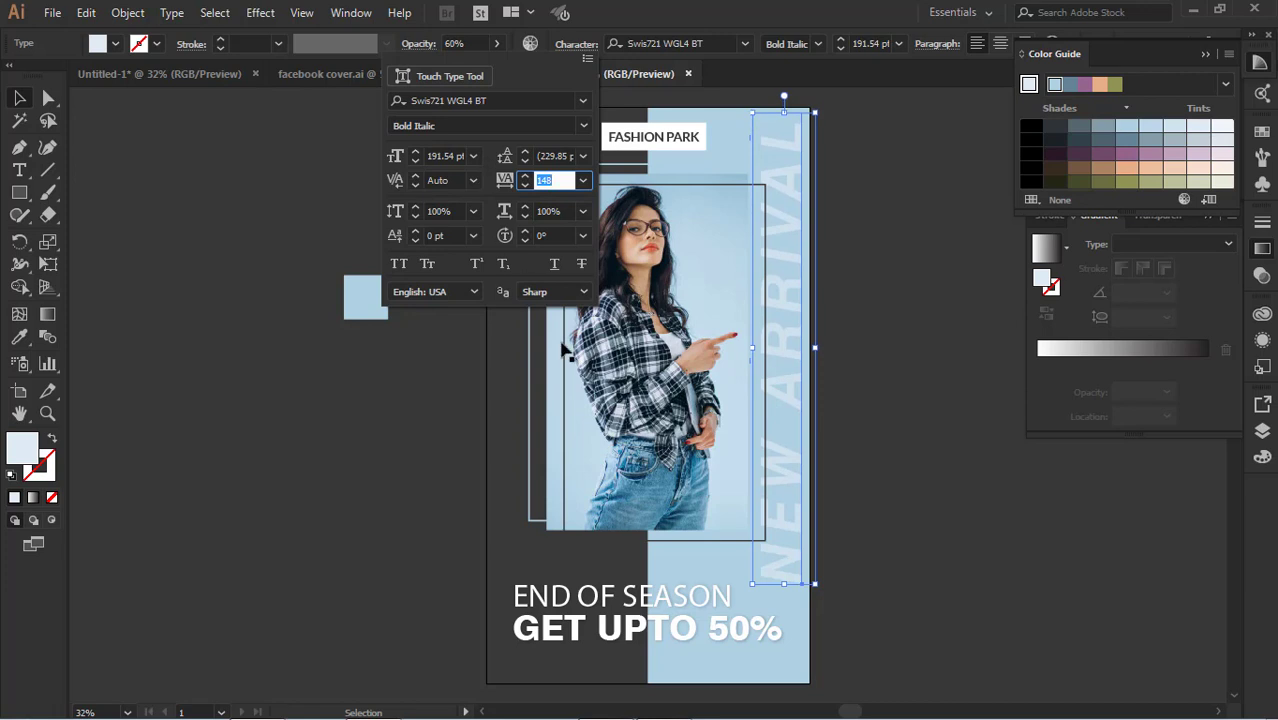
{"action": "left_click", "coordinate": [905, 432]}
Try shifting the NEW ARRIVAL text slightly down, and undo both this move and the tracking increase
{"action": "left_click", "coordinate": [819, 471]}
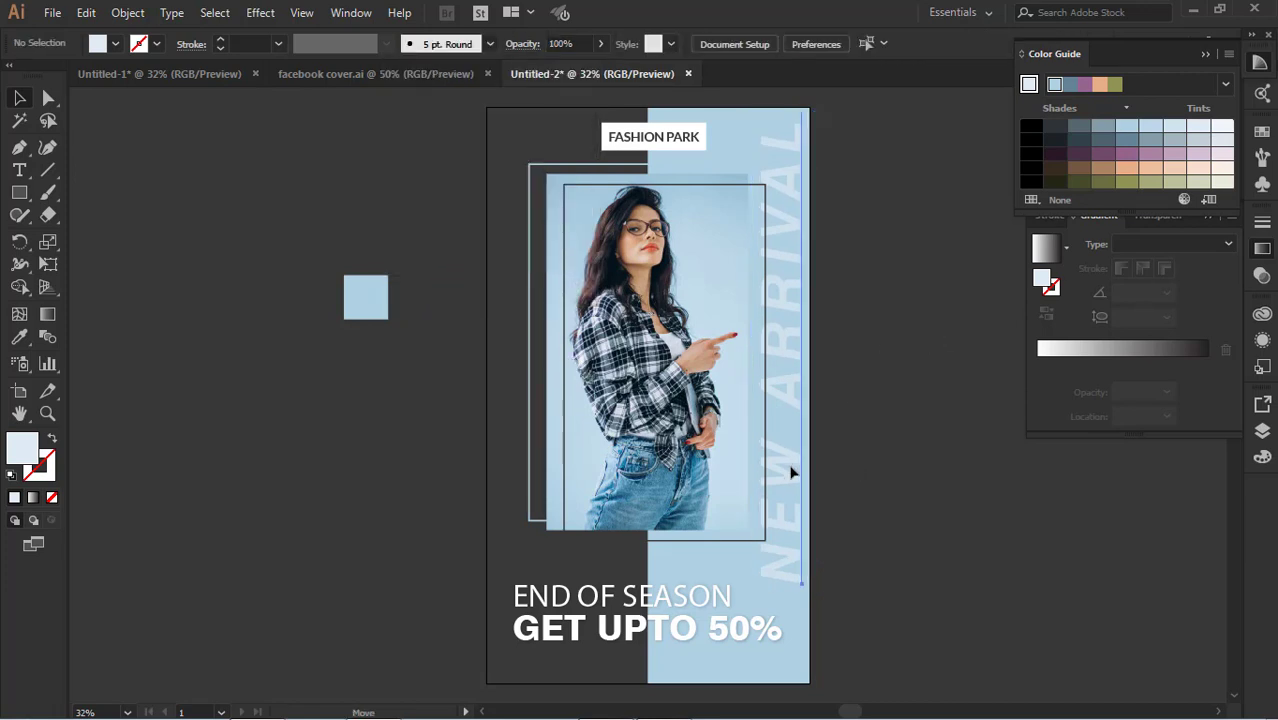
{"action": "left_click", "coordinate": [791, 472]}
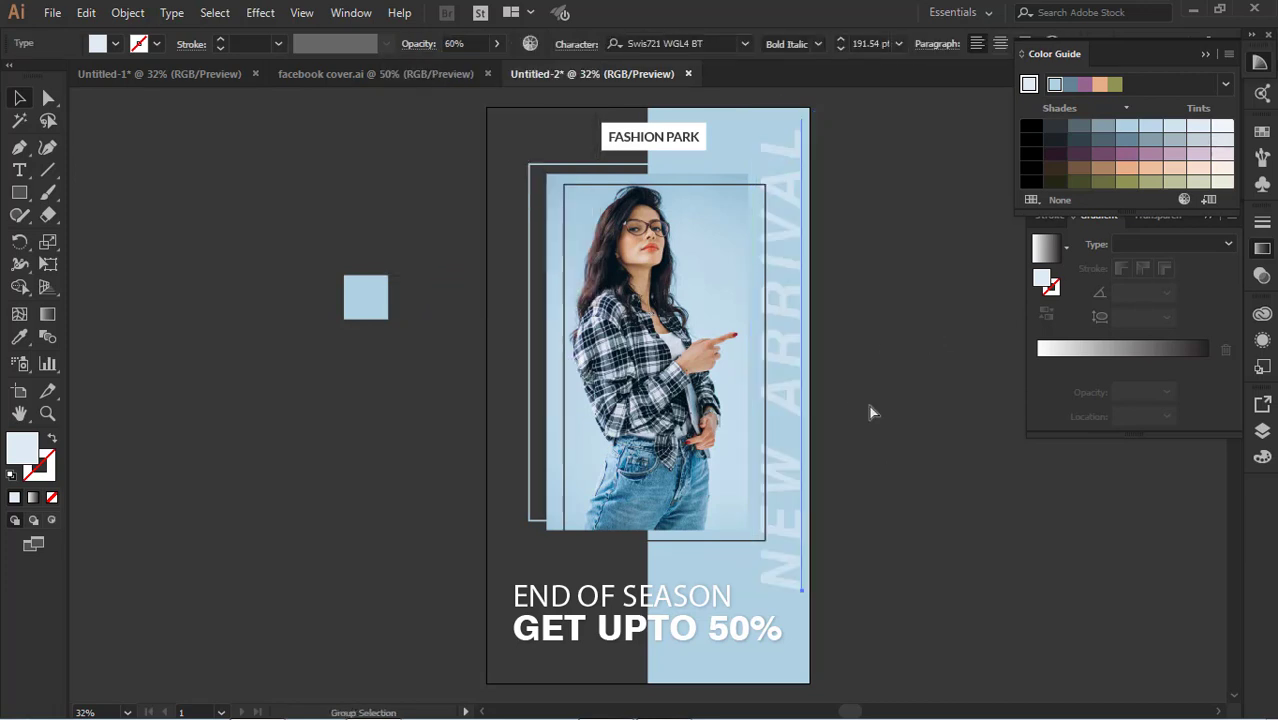
{"action": "key", "text": "ctrl+z"}
{"action": "key", "text": "ctrl+z"}
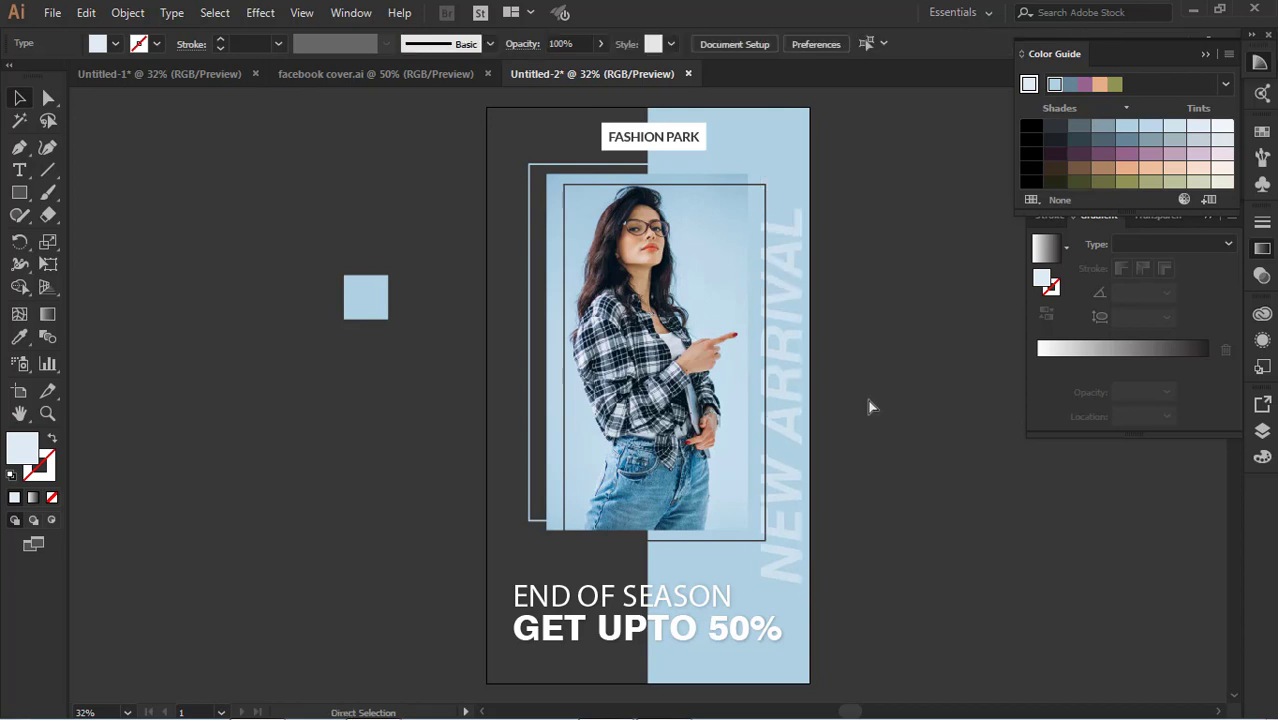
Duplicate the NEW ARRIVAL text to the artboard's upper left edge and move the original slightly down along the right edge
{"action": "left_click", "coordinate": [800, 397]}
{"action": "left_click", "coordinate": [893, 405]}
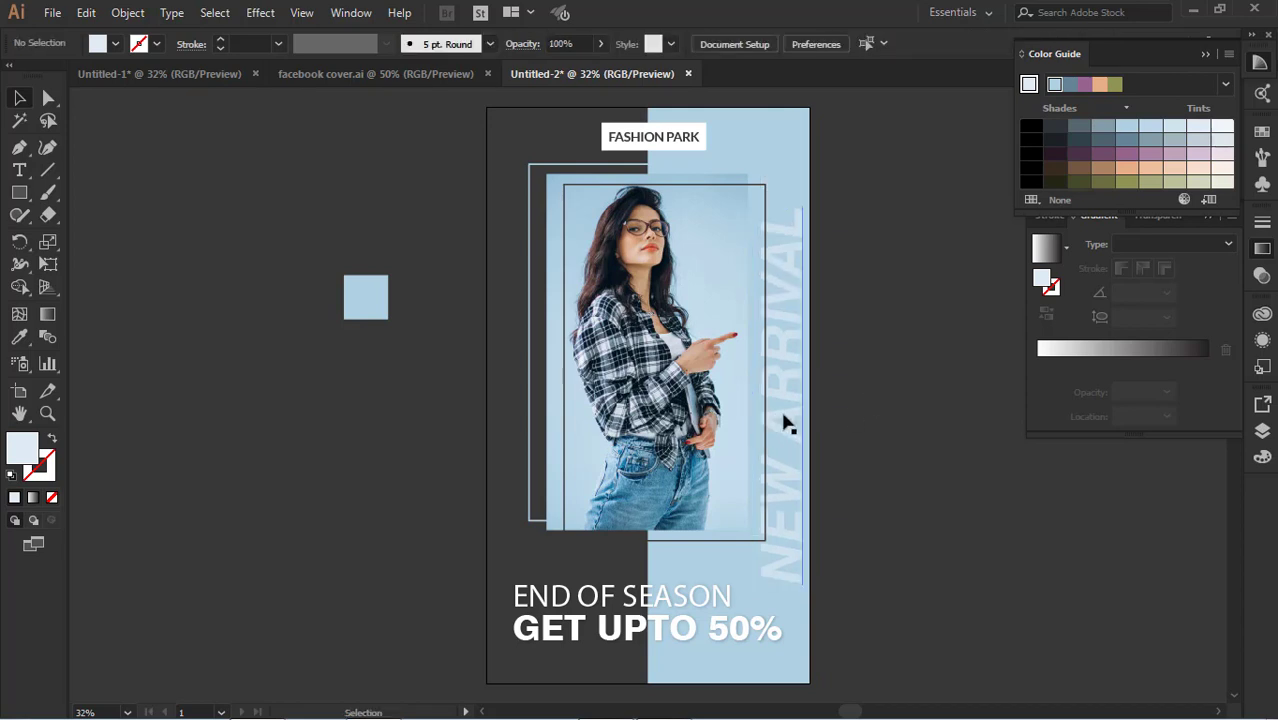
{"action": "left_click_drag", "start_coordinate": [800, 420], "coordinate": [535, 321]}
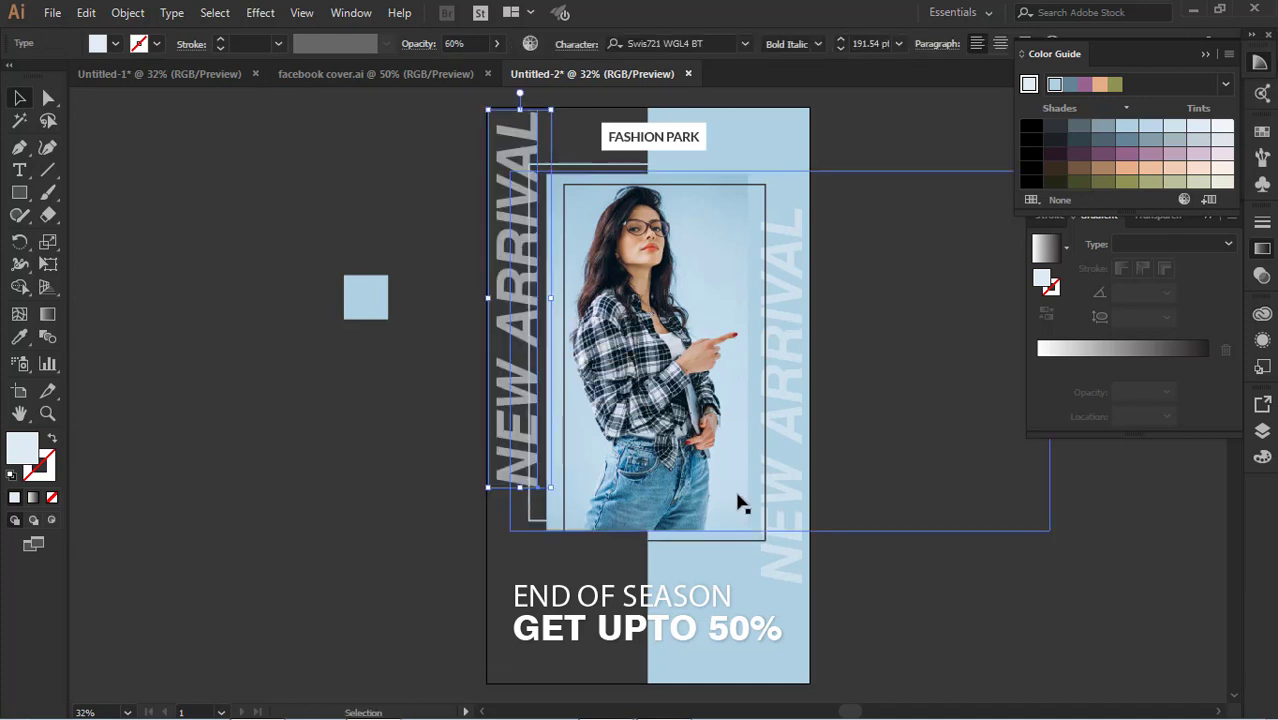
{"action": "mouse_move", "coordinate": [793, 525]}
{"action": "left_mouse_down"}
{"action": "mouse_move", "coordinate": [797, 622]}
{"action": "mouse_move", "coordinate": [793, 547]}
{"action": "left_mouse_up"}
{"action": "left_click", "coordinate": [885, 502]}
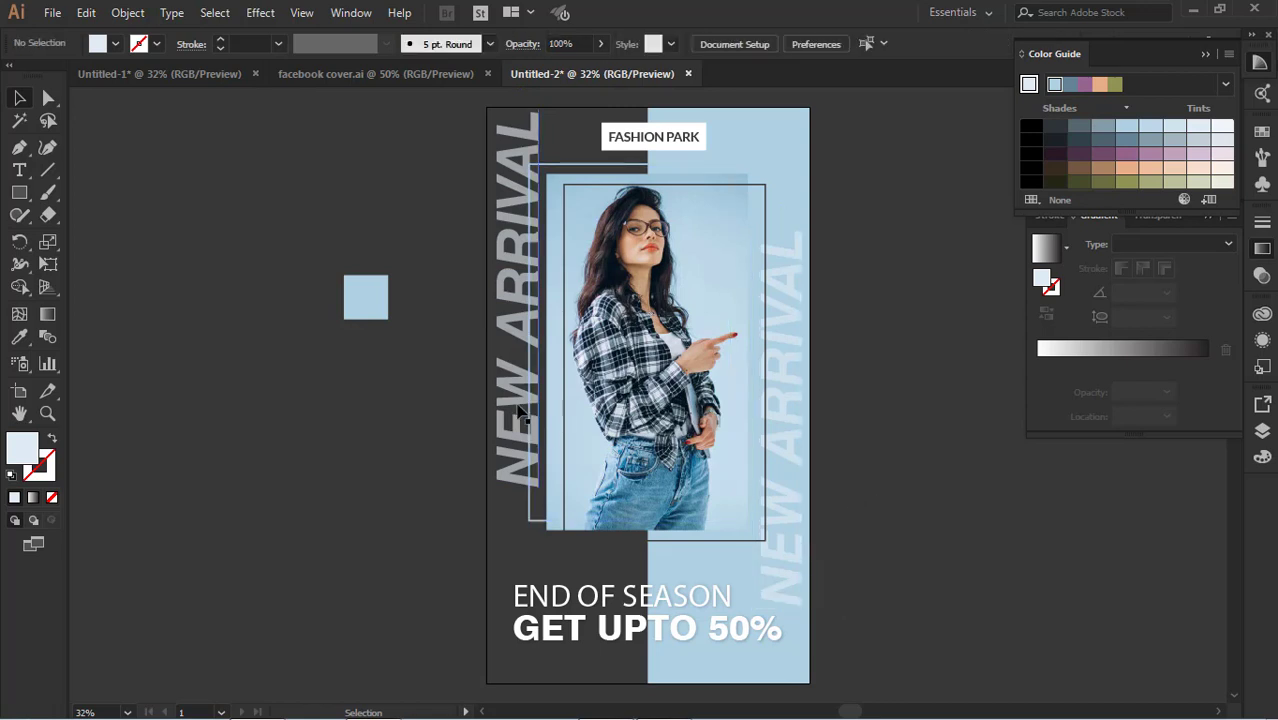
Lower the opacity of the NEW ARRIVAL text on the dark half of the artboard to 5%
{"action": "left_click", "coordinate": [516, 405]}
{"action": "left_click", "coordinate": [496, 44]}
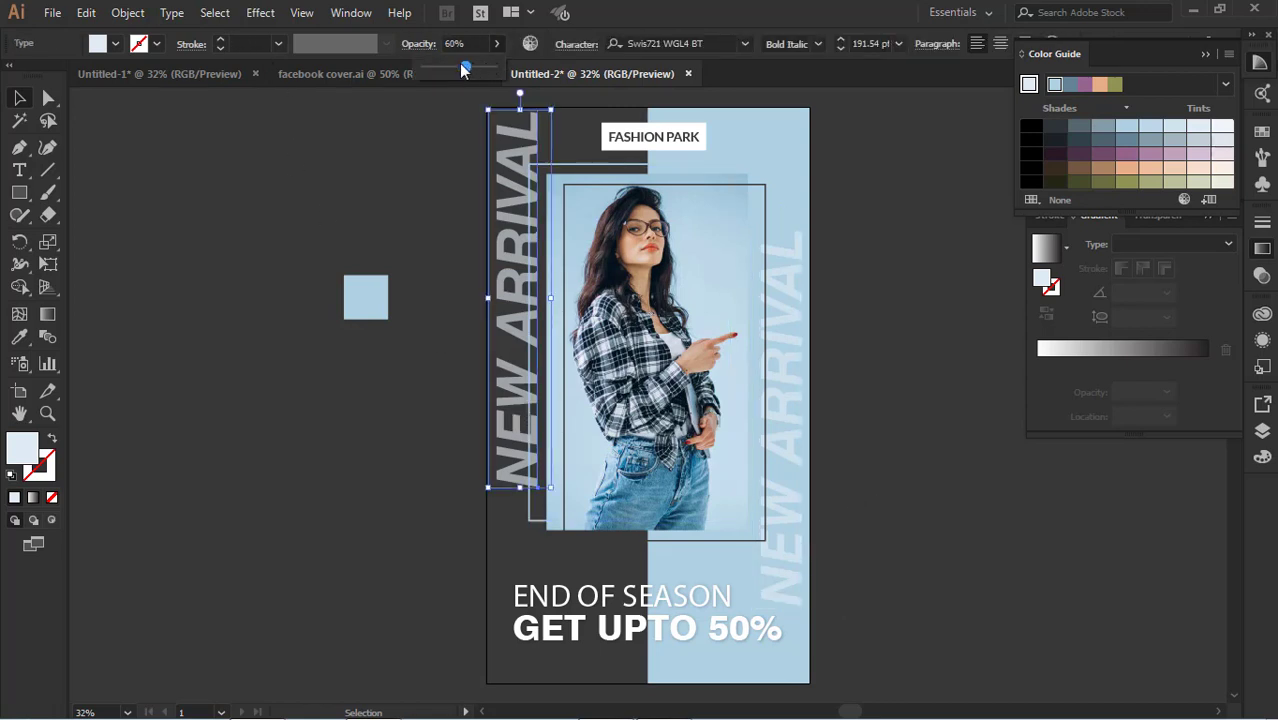
{"action": "left_click_drag", "start_coordinate": [463, 68], "coordinate": [424, 66]}
{"action": "left_click", "coordinate": [788, 262]}
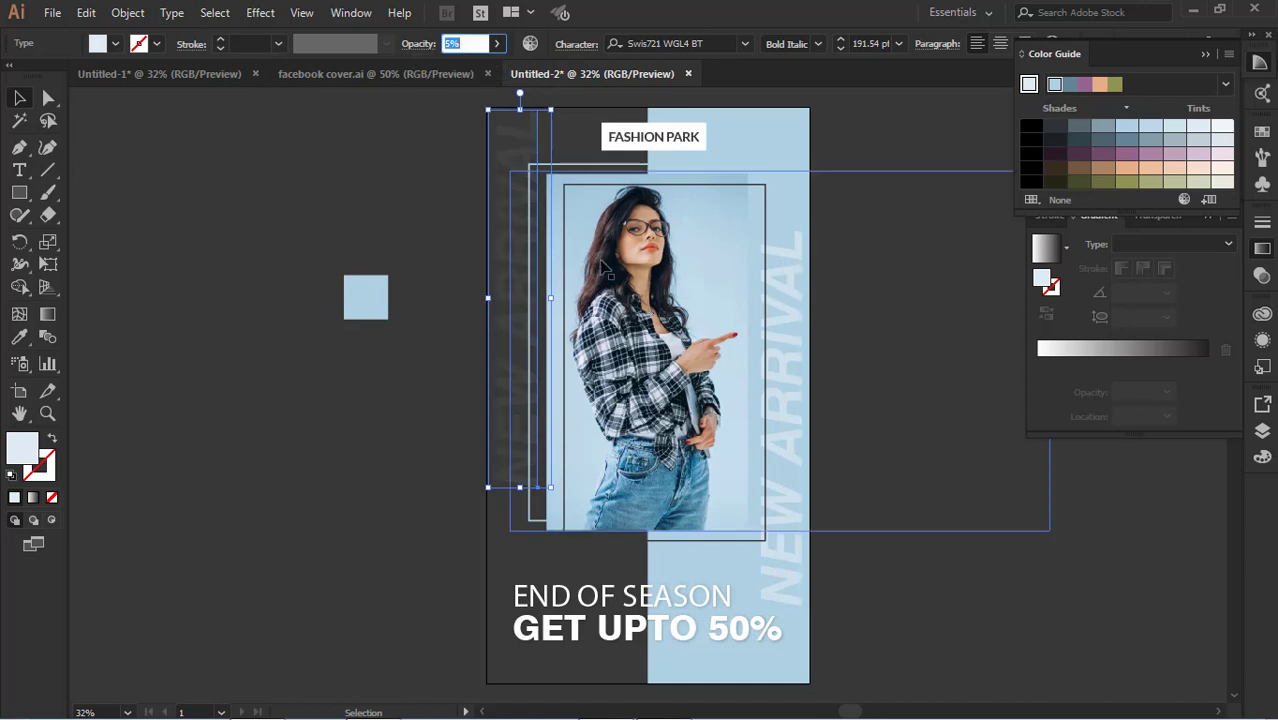
{"action": "left_click", "coordinate": [822, 266]}
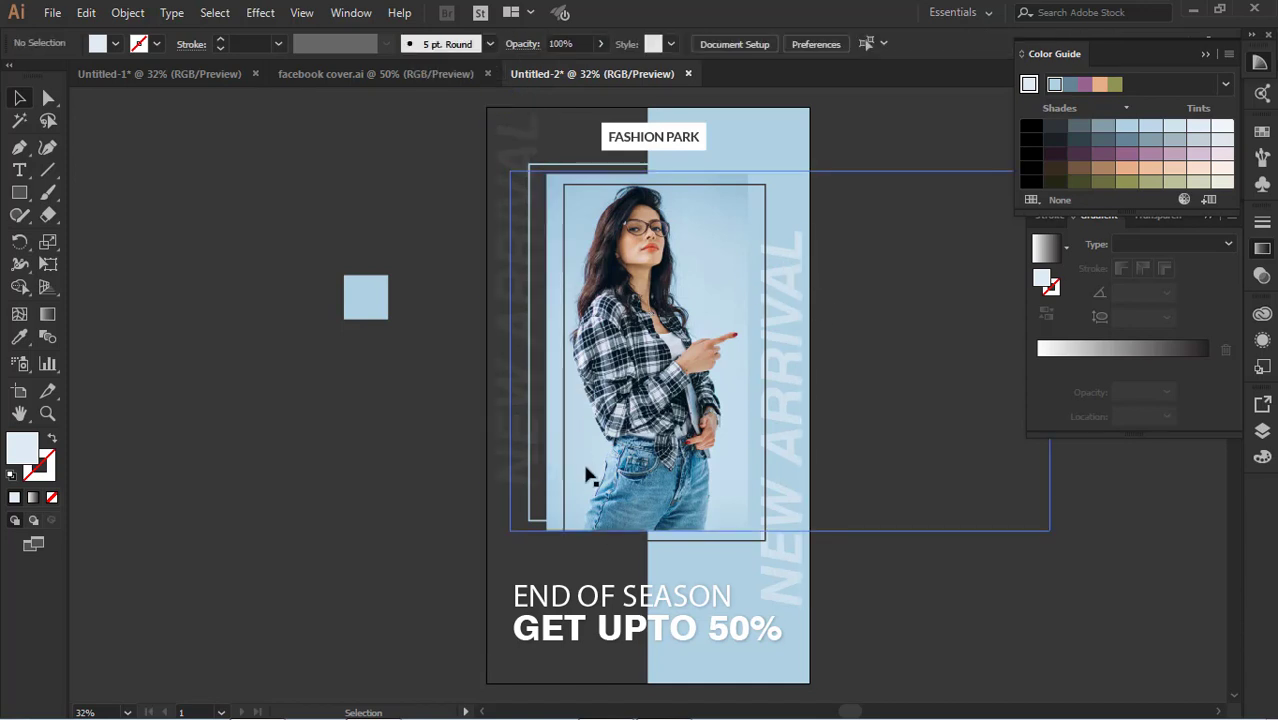
Nudge the NEW ARRIVAL text on the light blue half slightly up along the artboard edge
{"action": "left_click", "coordinate": [800, 444]}
{"action": "left_click", "coordinate": [878, 400]}
{"action": "scroll", "coordinate": [877, 392], "scroll_direction": "down", "scroll_amount": 2}
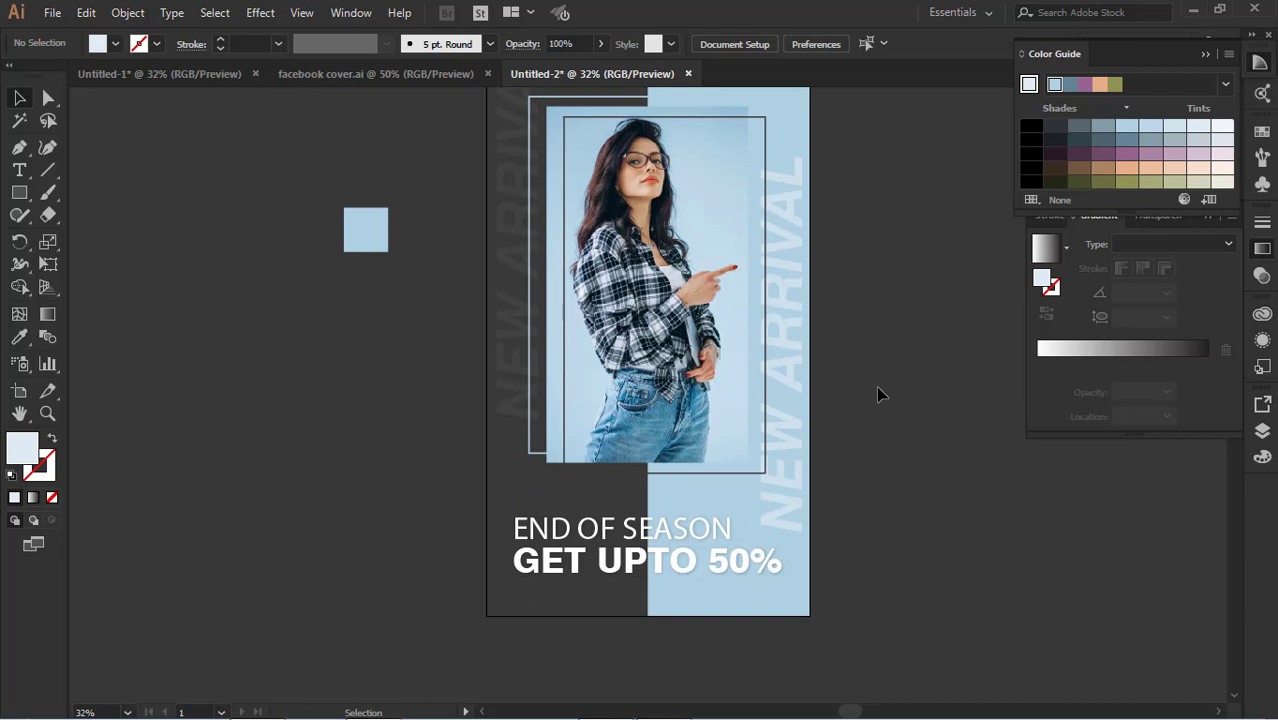
{"action": "scroll", "coordinate": [776, 491], "scroll_direction": "up", "scroll_amount": 4}
{"action": "scroll", "coordinate": [843, 338], "scroll_direction": "down", "scroll_amount": 2}
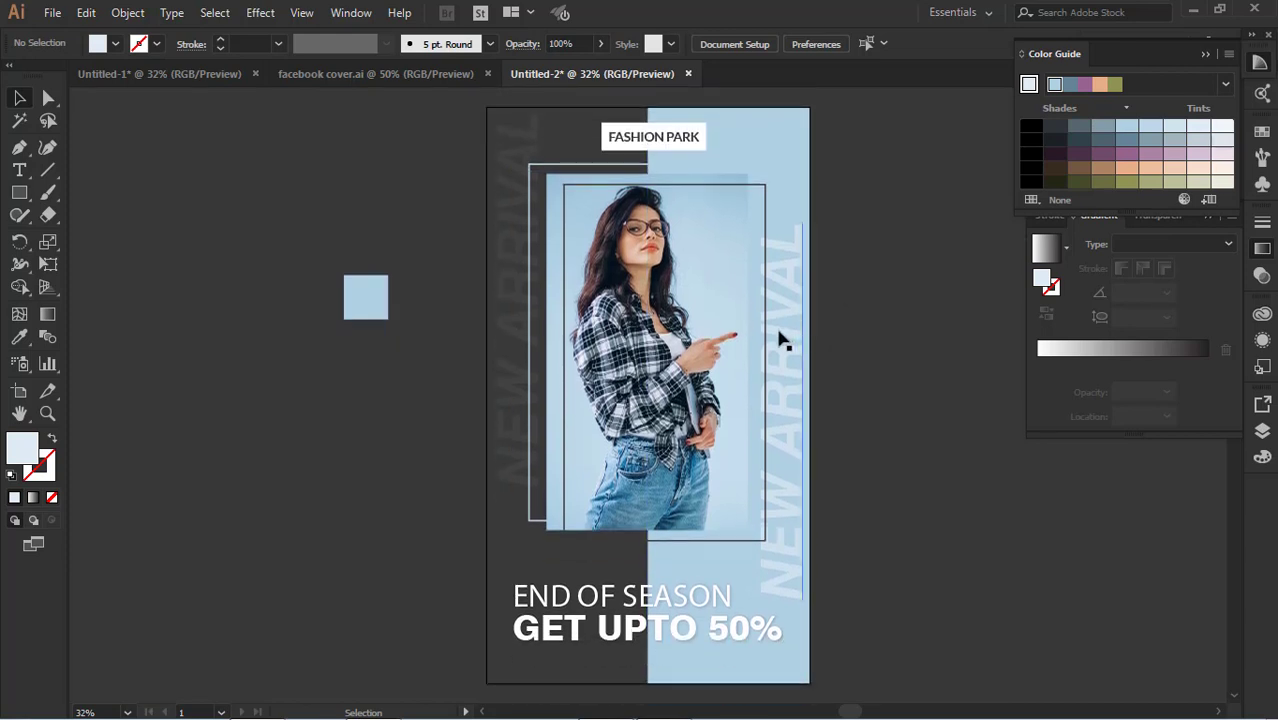
Apply a Multiply drop shadow to the photo with 25% opacity, 2 px X and Y offsets and 5 px blur
{"action": "left_click", "coordinate": [745, 335]}
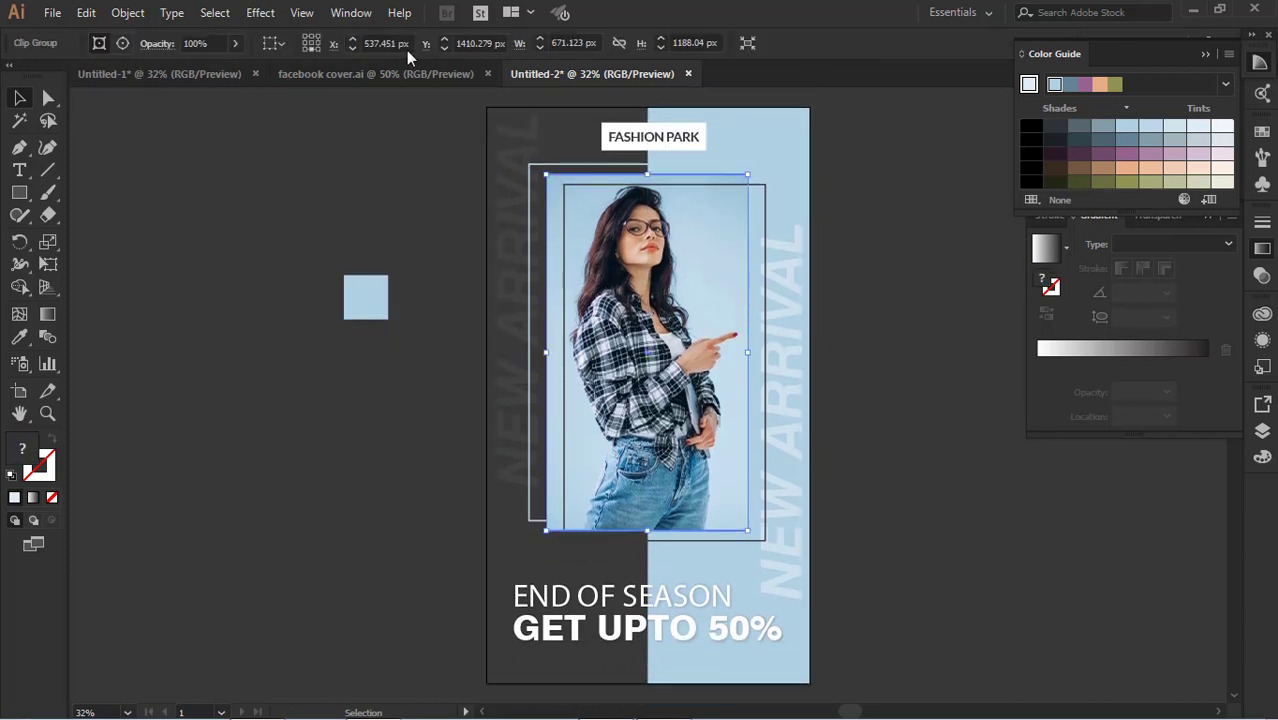
{"action": "left_click", "coordinate": [252, 14]}
{"action": "mouse_move", "coordinate": [300, 225]}
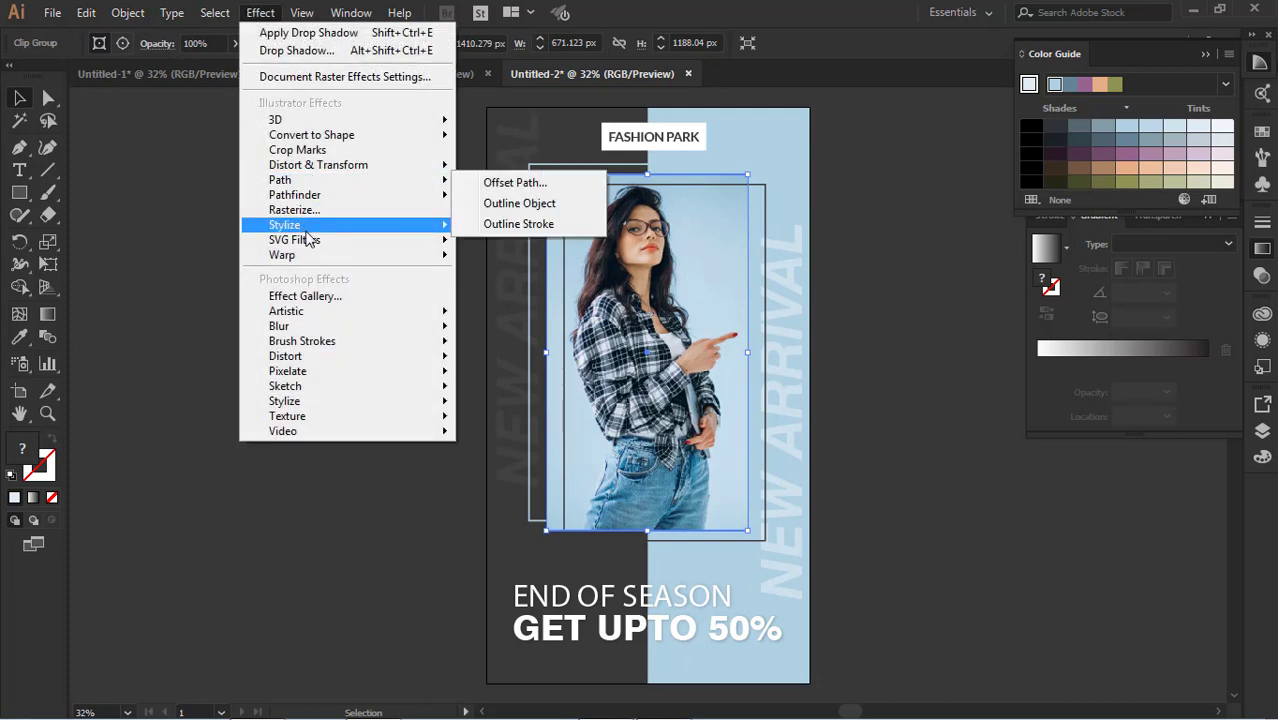
{"action": "left_click", "coordinate": [510, 229]}
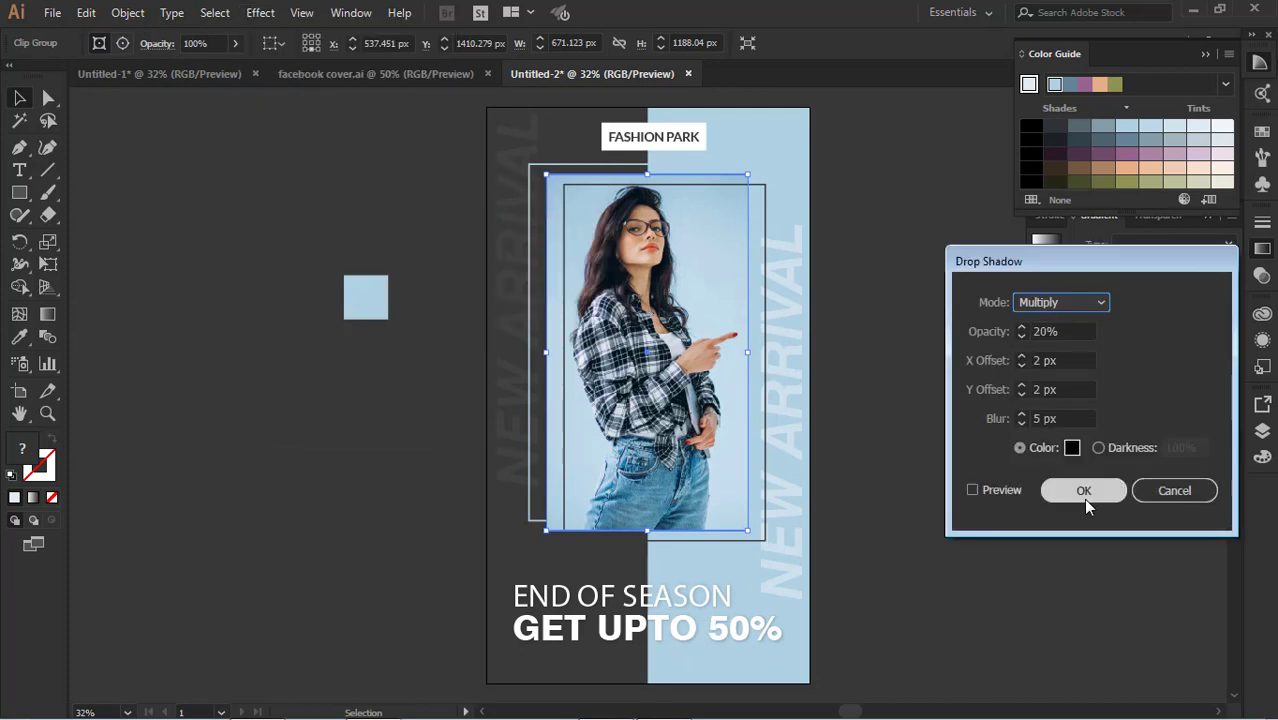
{"action": "key", "text": "Tab"}
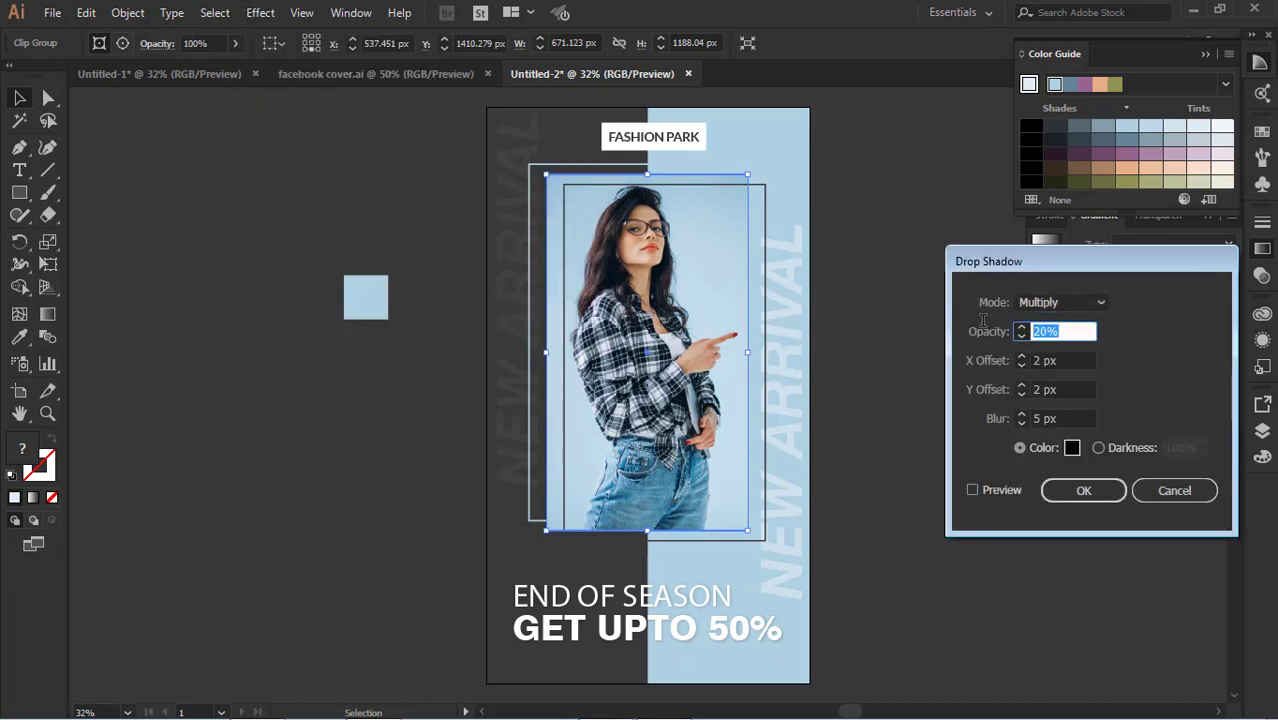
{"action": "type", "text": "2"}
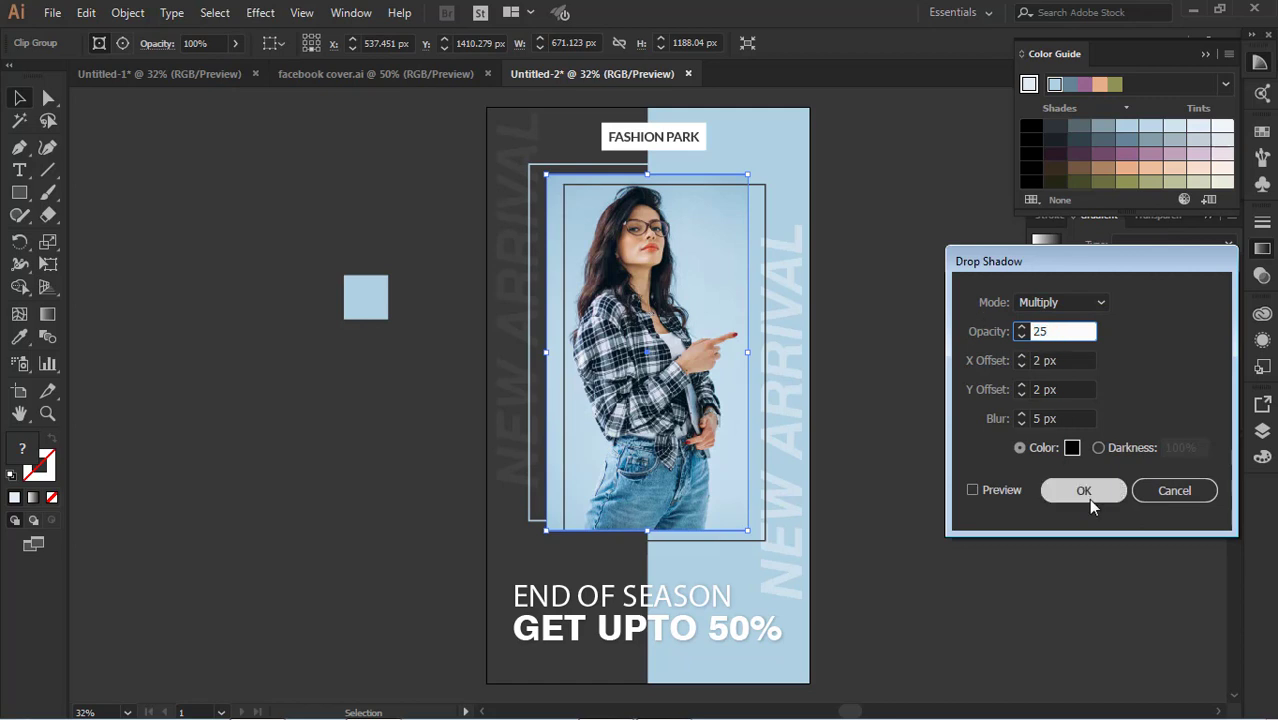
{"action": "type", "text": "5"}
{"action": "left_click", "coordinate": [1085, 497]}
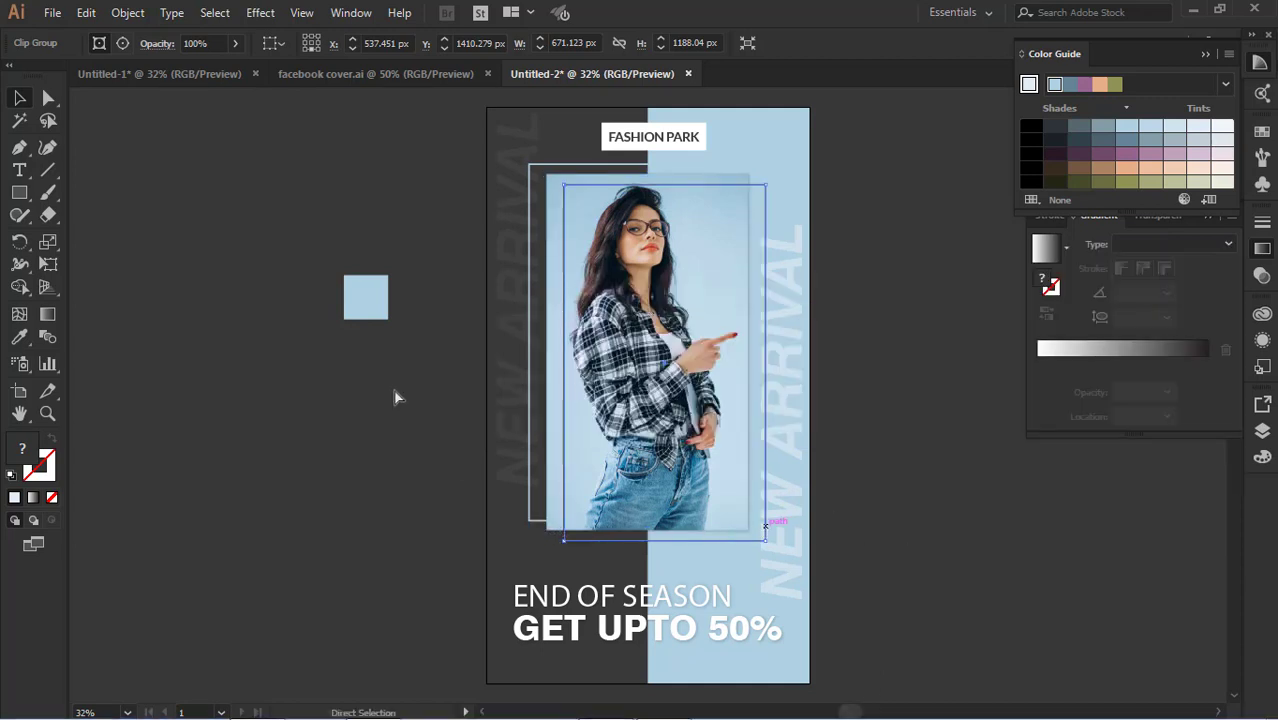
Group the photo with its two outline frames and move the group down 40 px
{"action": "left_click", "coordinate": [374, 425]}
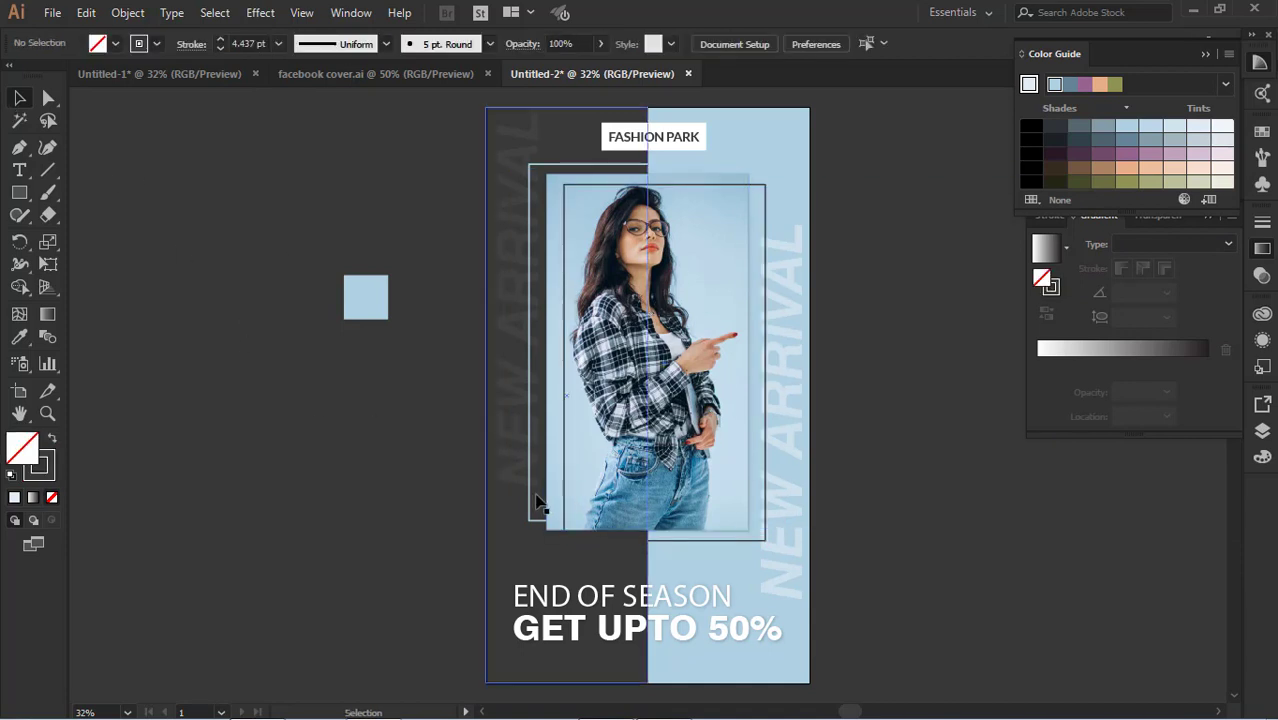
{"action": "left_click", "coordinate": [530, 494]}
{"action": "left_click", "coordinate": [553, 505], "text": "shift"}
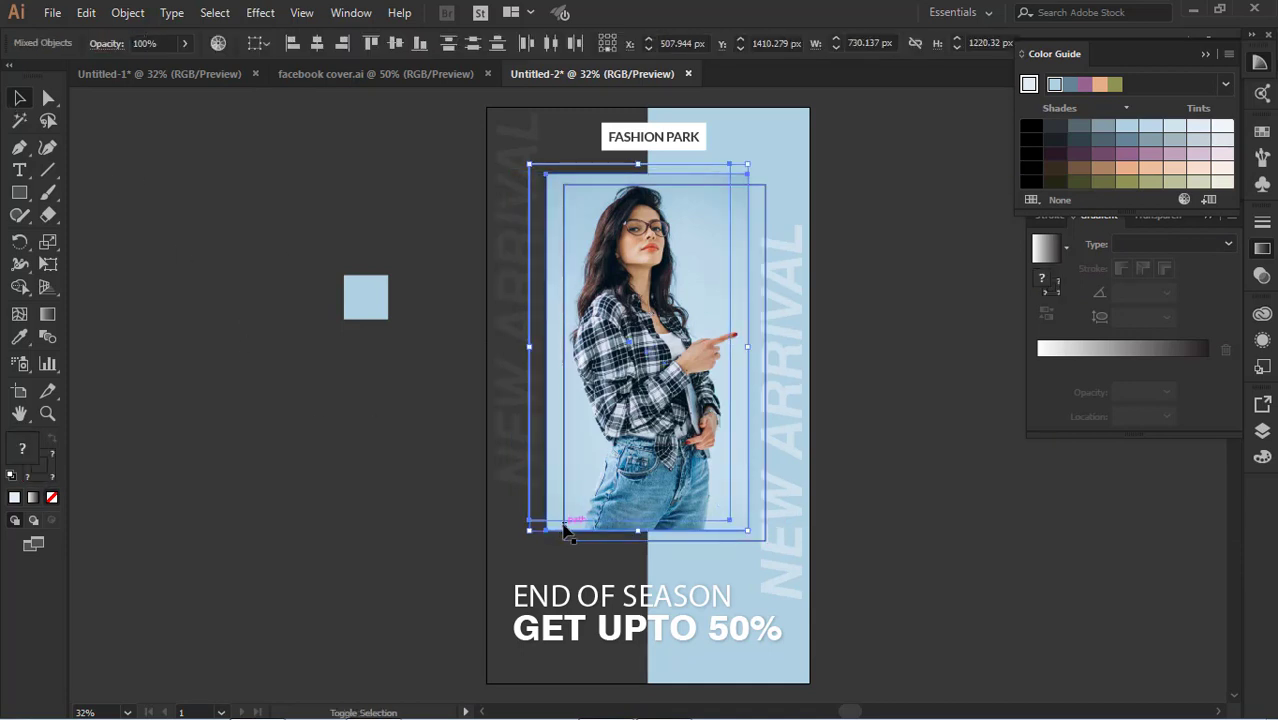
{"action": "key", "text": "a"}
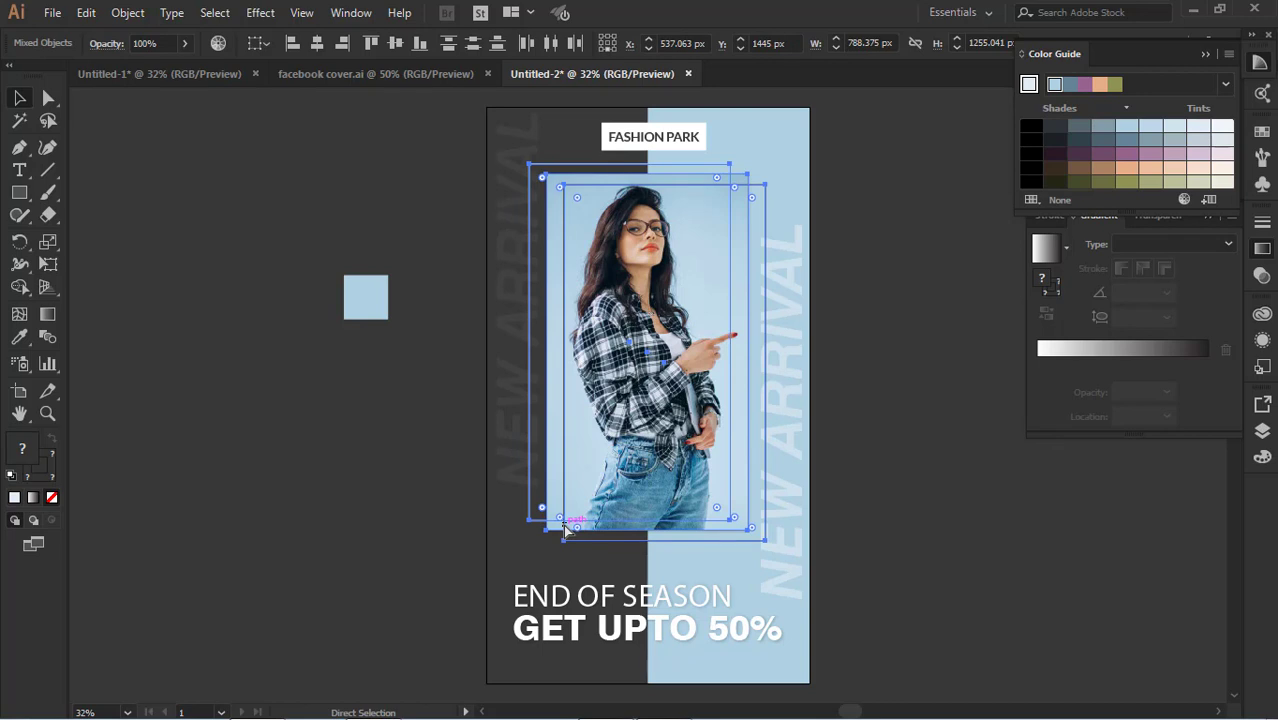
{"action": "key", "text": "ctrl+g"}
{"action": "key", "text": "shift+Down"}
{"action": "key", "text": "shift+Down"}
{"action": "key", "text": "shift+Down"}
{"action": "key", "text": "shift+Down"}
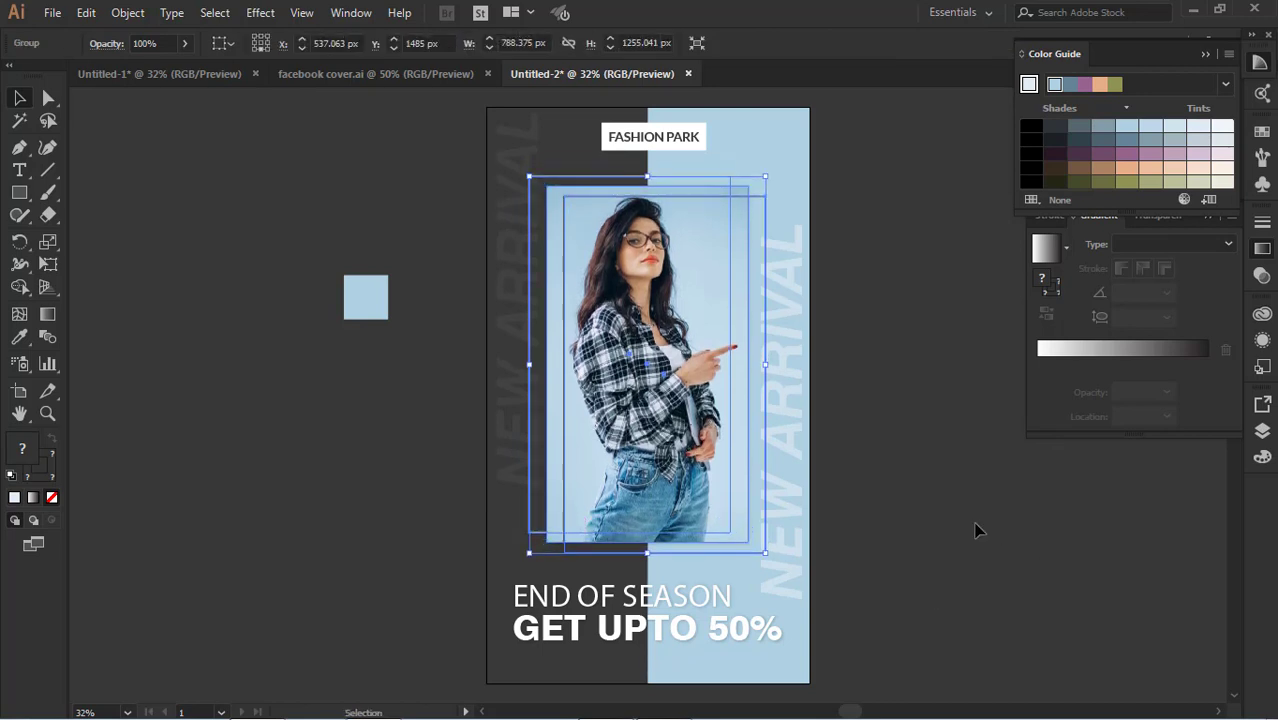
{"action": "left_click", "coordinate": [884, 422]}
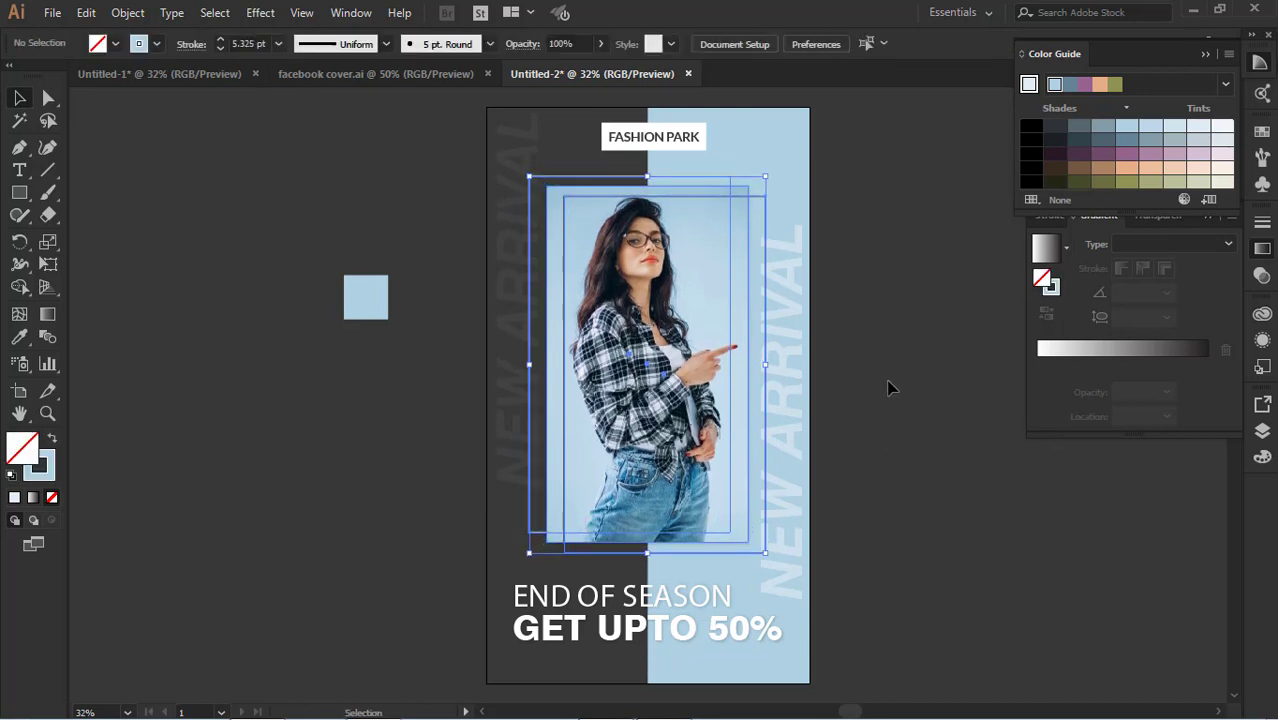
{"action": "scroll", "coordinate": [890, 386], "scroll_direction": "up", "scroll_amount": 1}
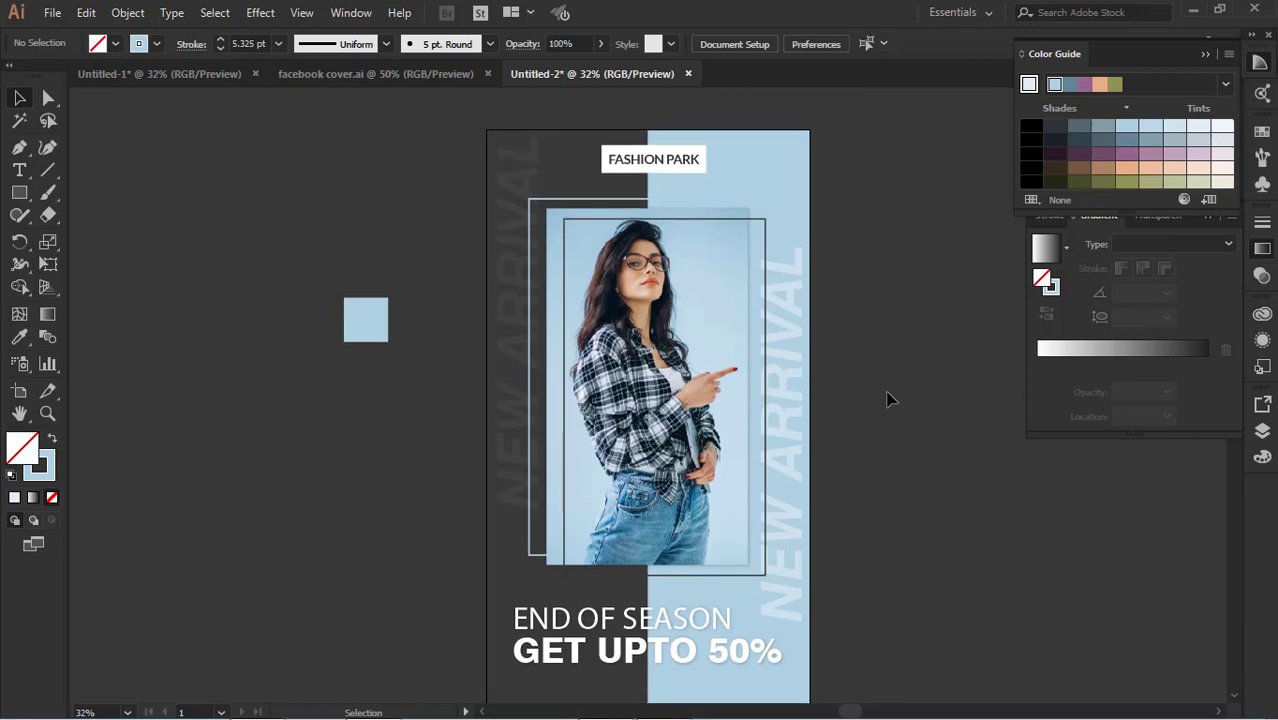
{"action": "scroll", "coordinate": [888, 398], "scroll_direction": "down", "scroll_amount": 3}
{"action": "left_click", "coordinate": [18, 171]}
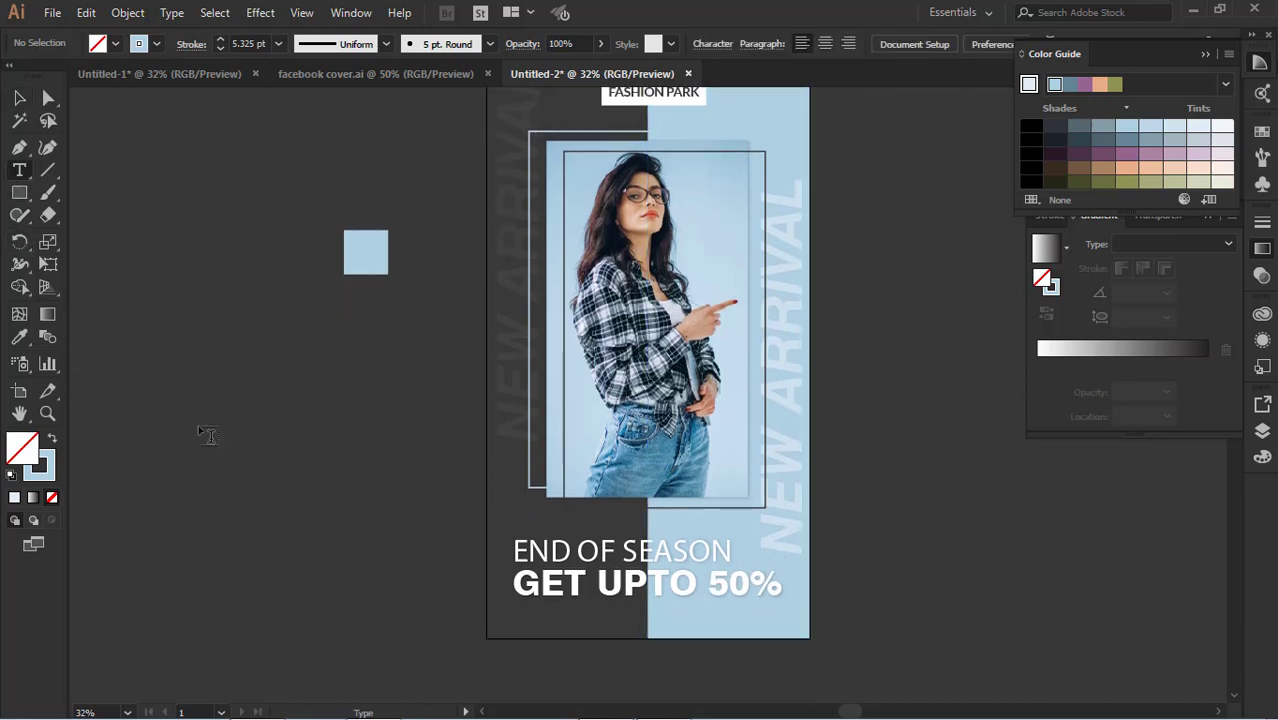
{"action": "left_click", "coordinate": [209, 430]}
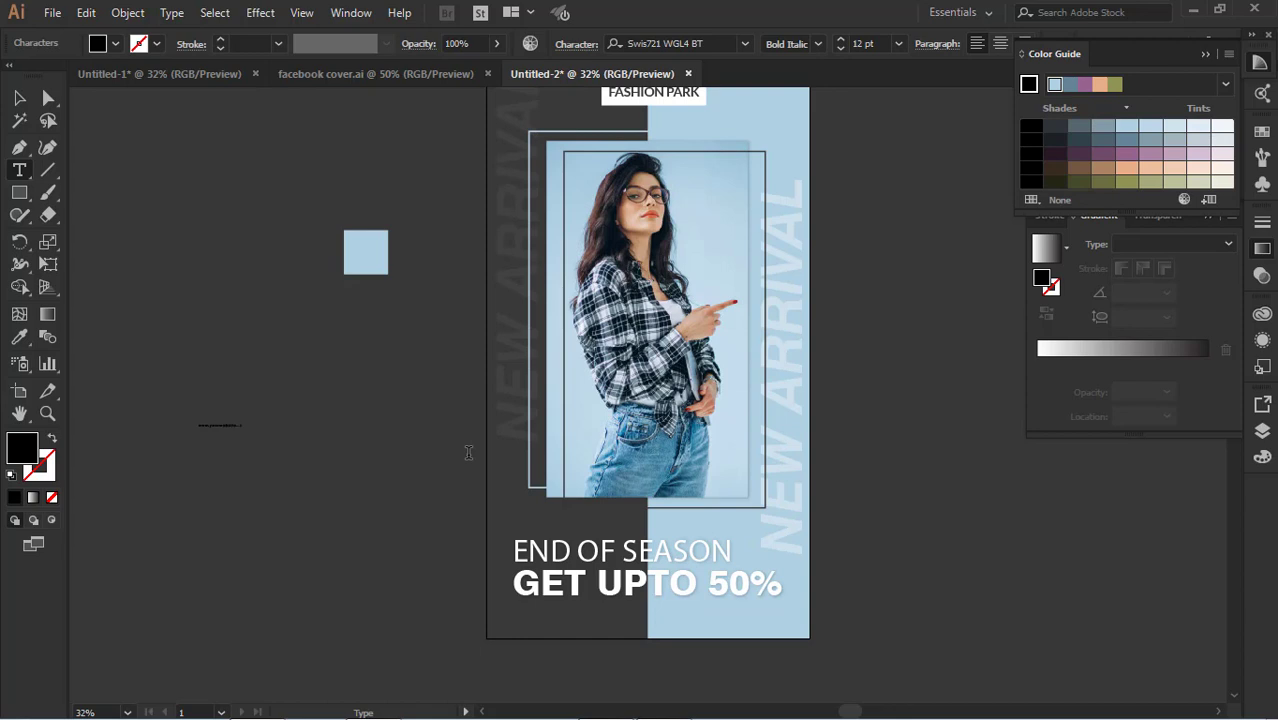
{"action": "key", "text": "ctrl+a"}
{"action": "left_click", "coordinate": [116, 44]}
{"action": "left_click", "coordinate": [19, 337]}
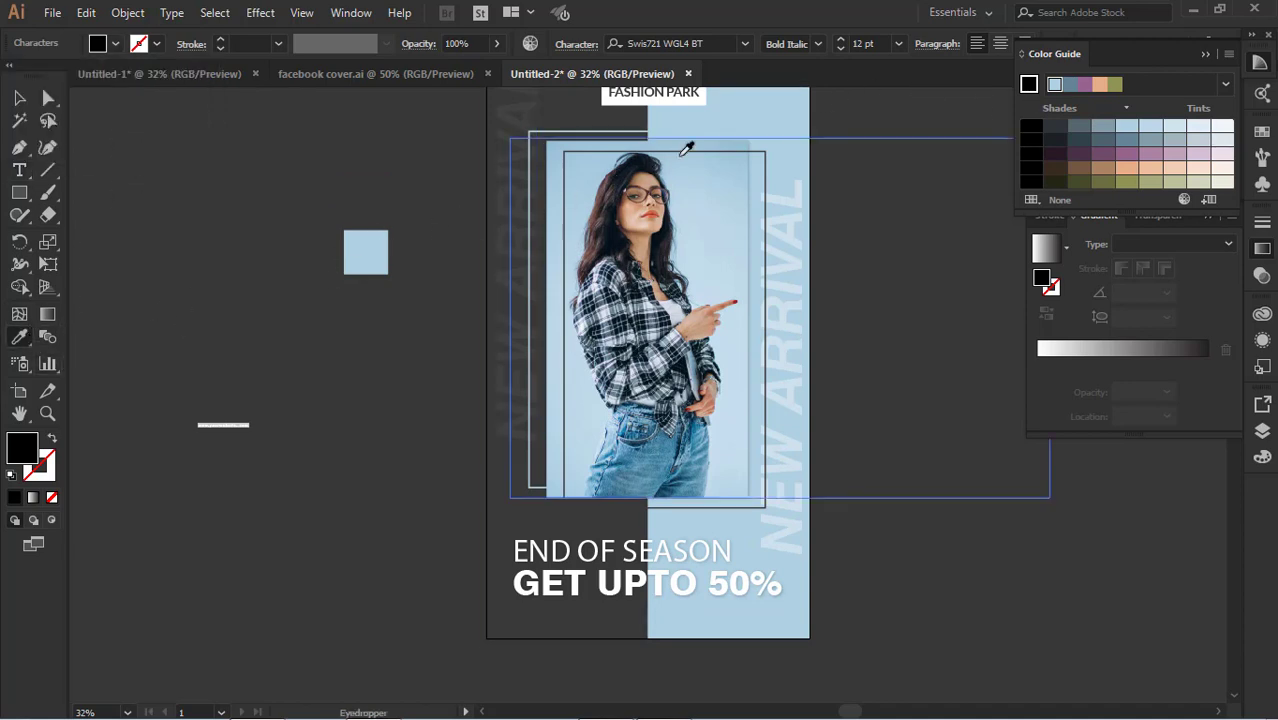
{"action": "left_click", "coordinate": [636, 139]}
{"action": "left_click", "coordinate": [19, 97]}
{"action": "left_click", "coordinate": [148, 250]}
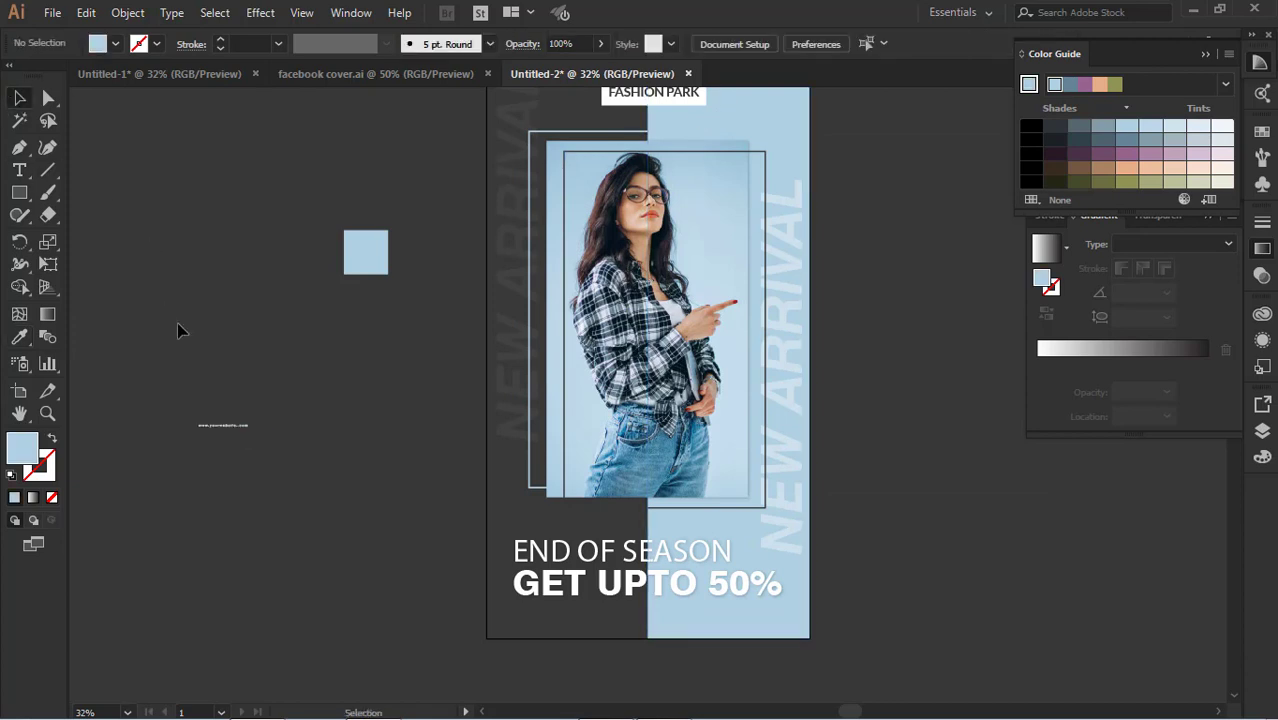
Enlarge the website text to 37.9 pt and place it below the GET UPTO 50% line
{"action": "left_click", "coordinate": [249, 433]}
{"action": "left_click_drag", "start_coordinate": [265, 433], "coordinate": [628, 618]}
{"action": "left_click", "coordinate": [330, 510]}
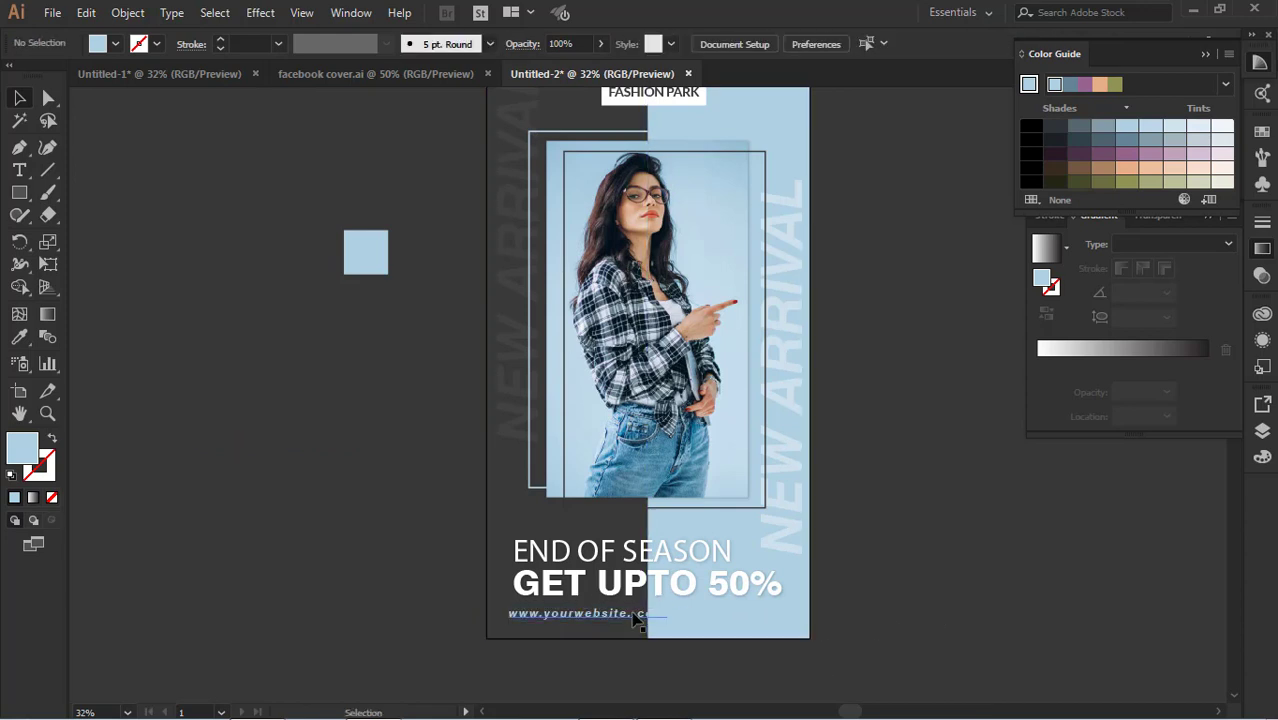
Set the website text's tracking to 0 and shift the line slightly right beneath GET UPTO 50%
{"action": "left_click", "coordinate": [578, 46]}
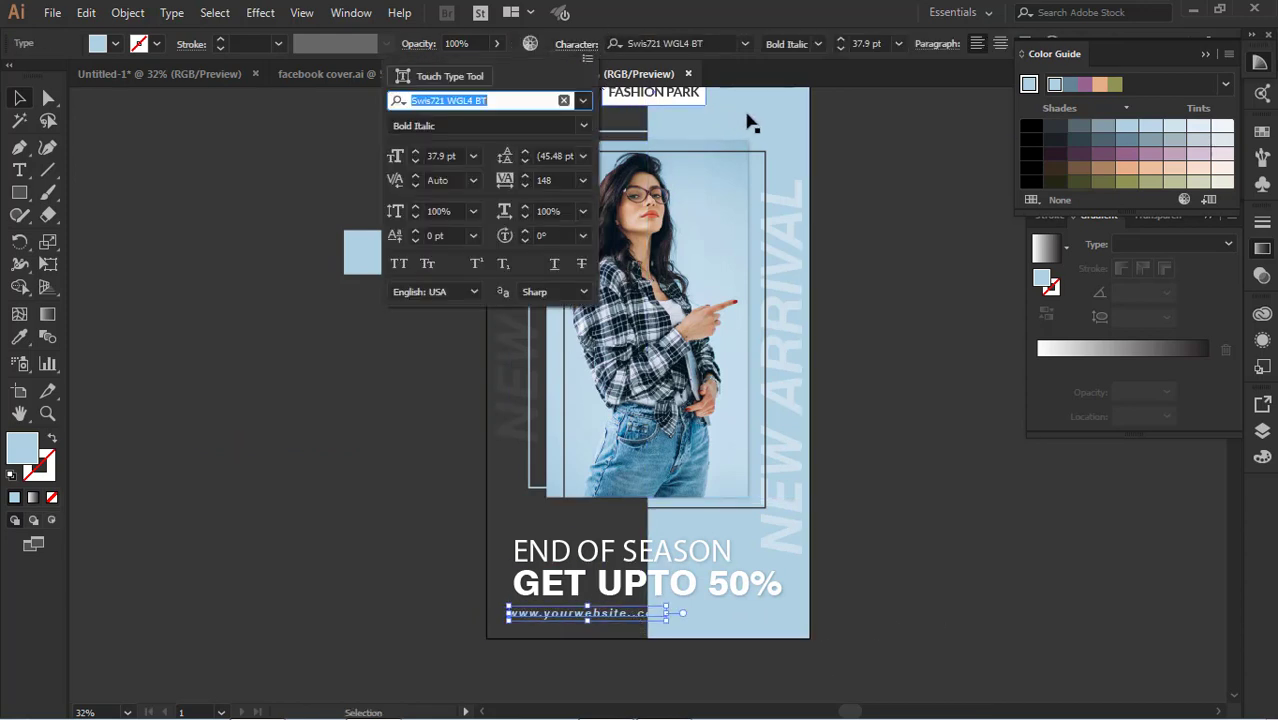
{"action": "left_click", "coordinate": [581, 183]}
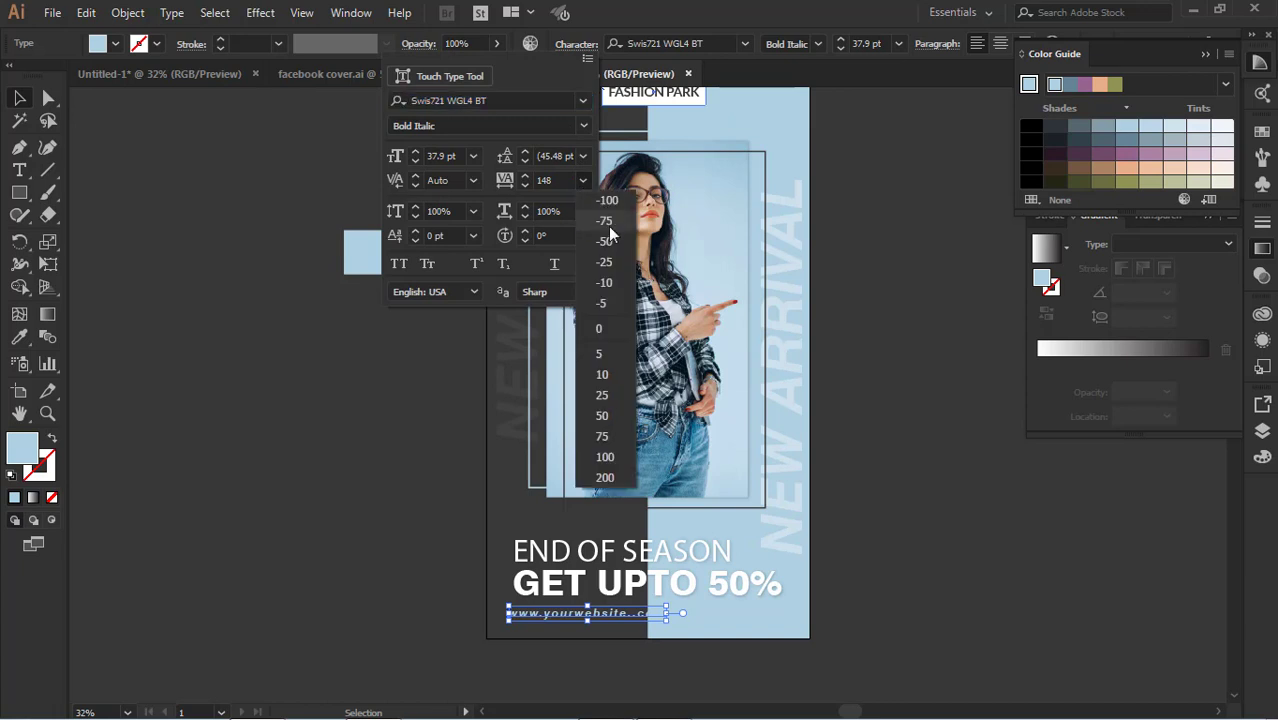
{"action": "left_click", "coordinate": [600, 334]}
{"action": "left_click", "coordinate": [900, 630]}
{"action": "left_click", "coordinate": [847, 633]}
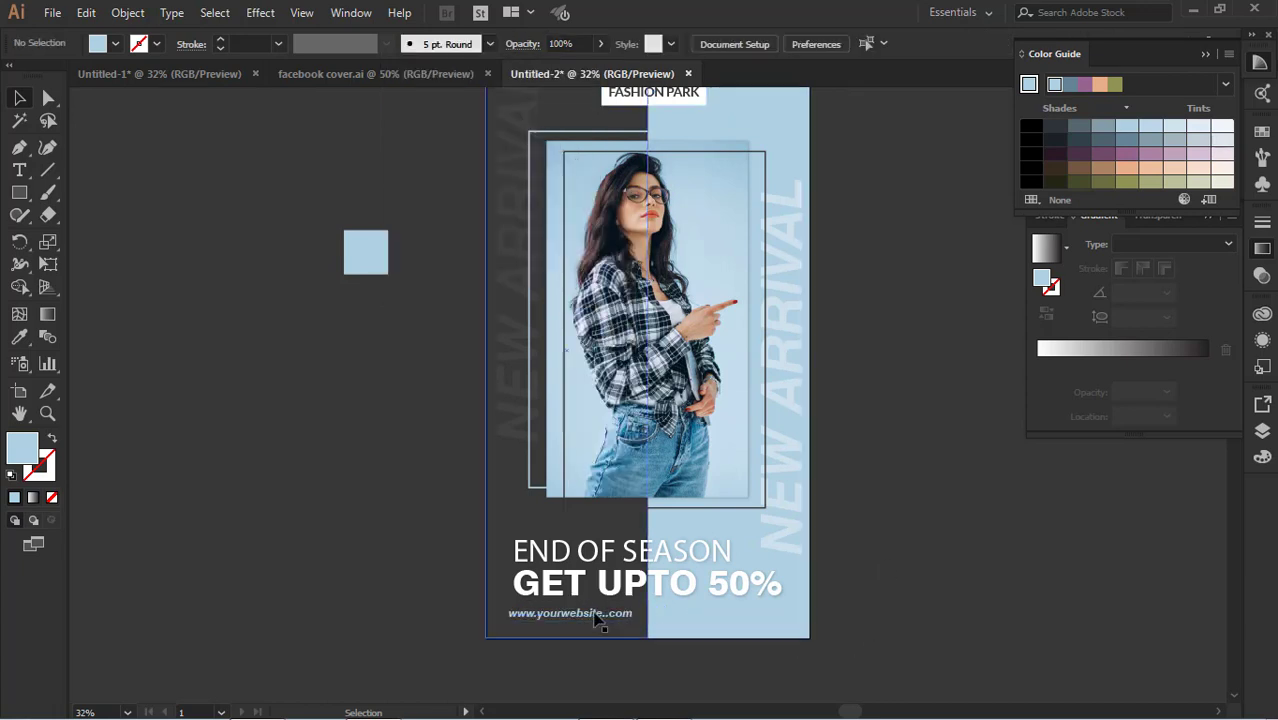
{"action": "left_click_drag", "start_coordinate": [588, 613], "coordinate": [610, 613]}
{"action": "left_click", "coordinate": [879, 573]}
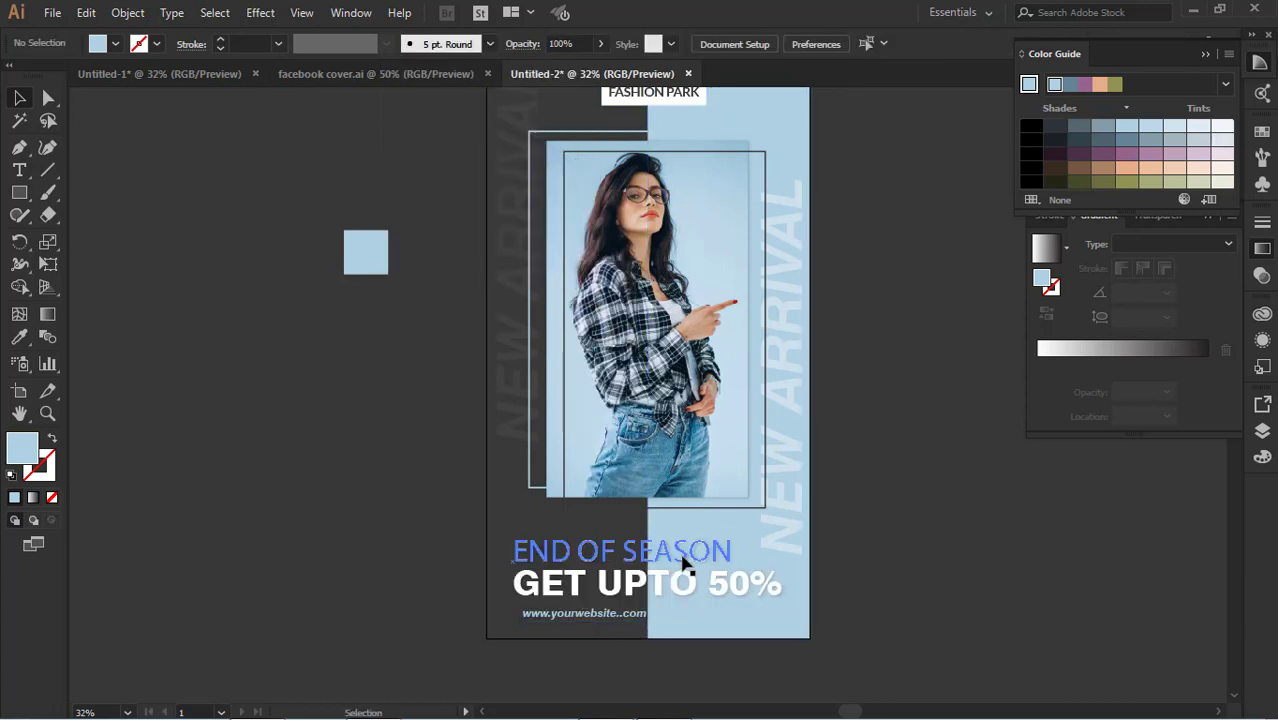
{"action": "left_click", "coordinate": [687, 558]}
{"action": "left_click", "coordinate": [675, 588], "text": "shift"}
{"action": "left_click", "coordinate": [670, 590], "text": "shift"}
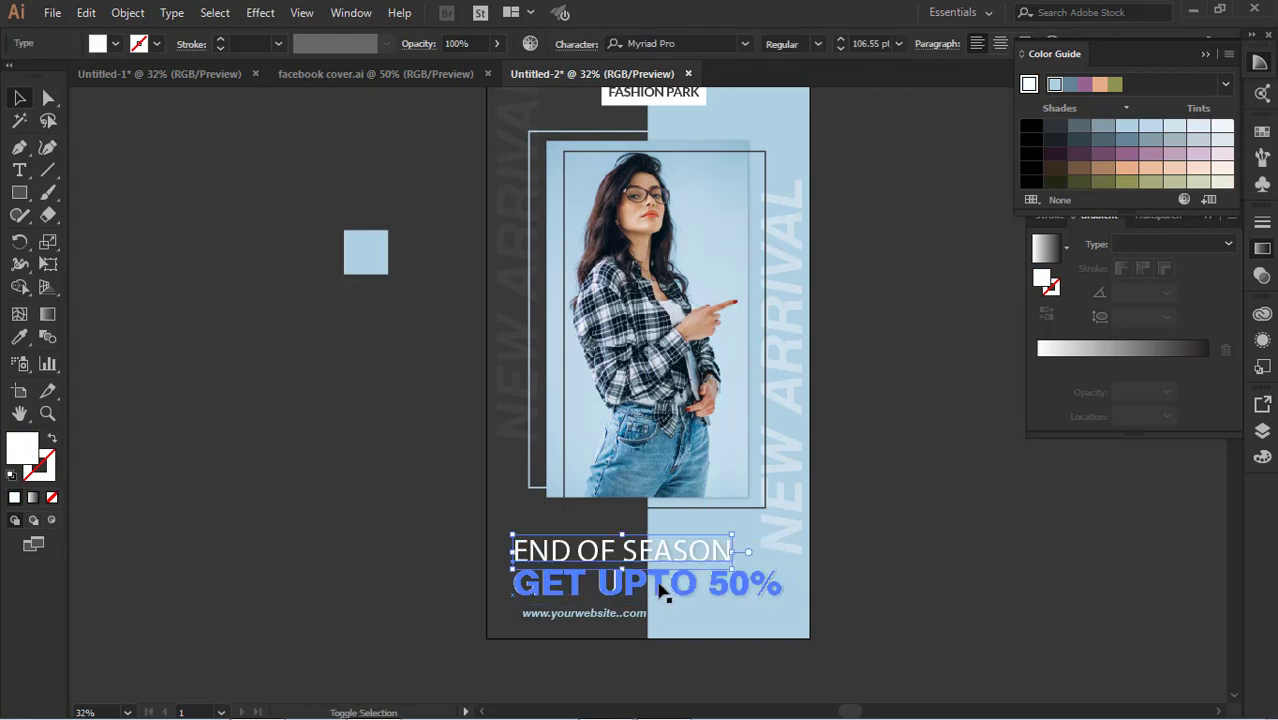
{"action": "left_click", "coordinate": [795, 575]}
{"action": "left_click", "coordinate": [742, 584]}
{"action": "left_click", "coordinate": [699, 560], "text": "shift"}
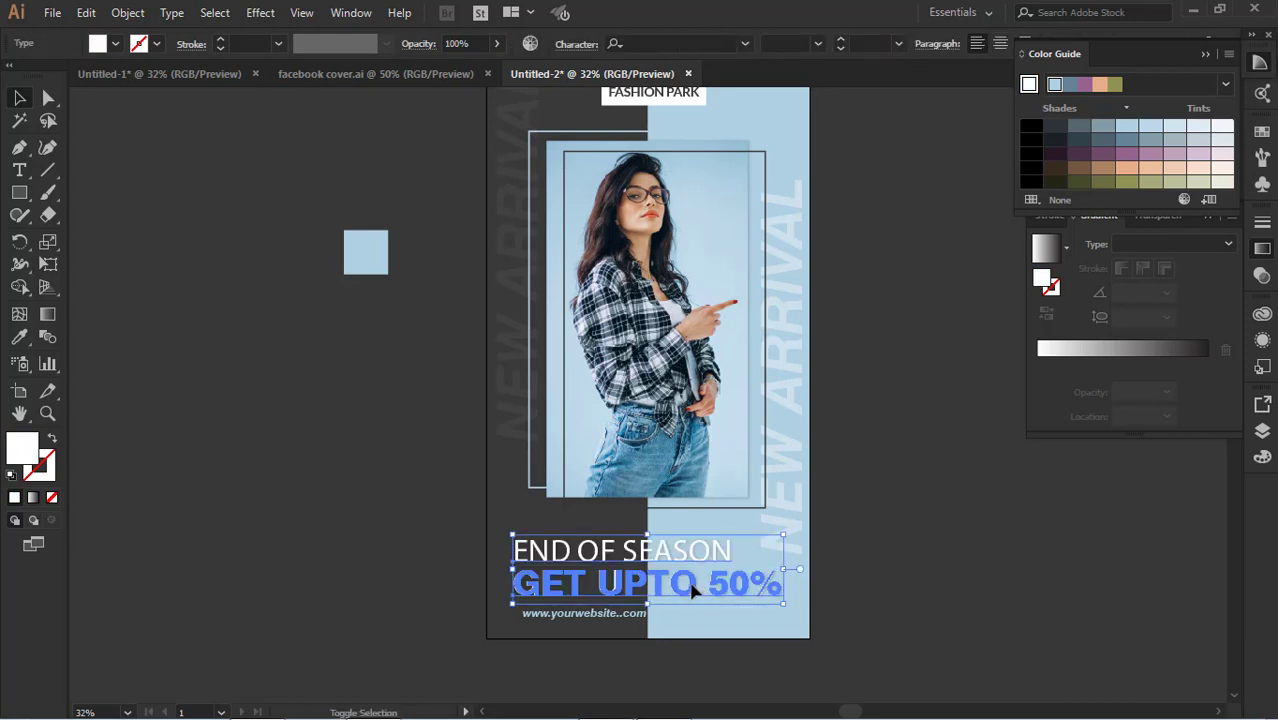
{"action": "left_click", "coordinate": [692, 586], "text": "shift"}
{"action": "left_click", "coordinate": [797, 576]}
{"action": "left_click", "coordinate": [684, 588]}
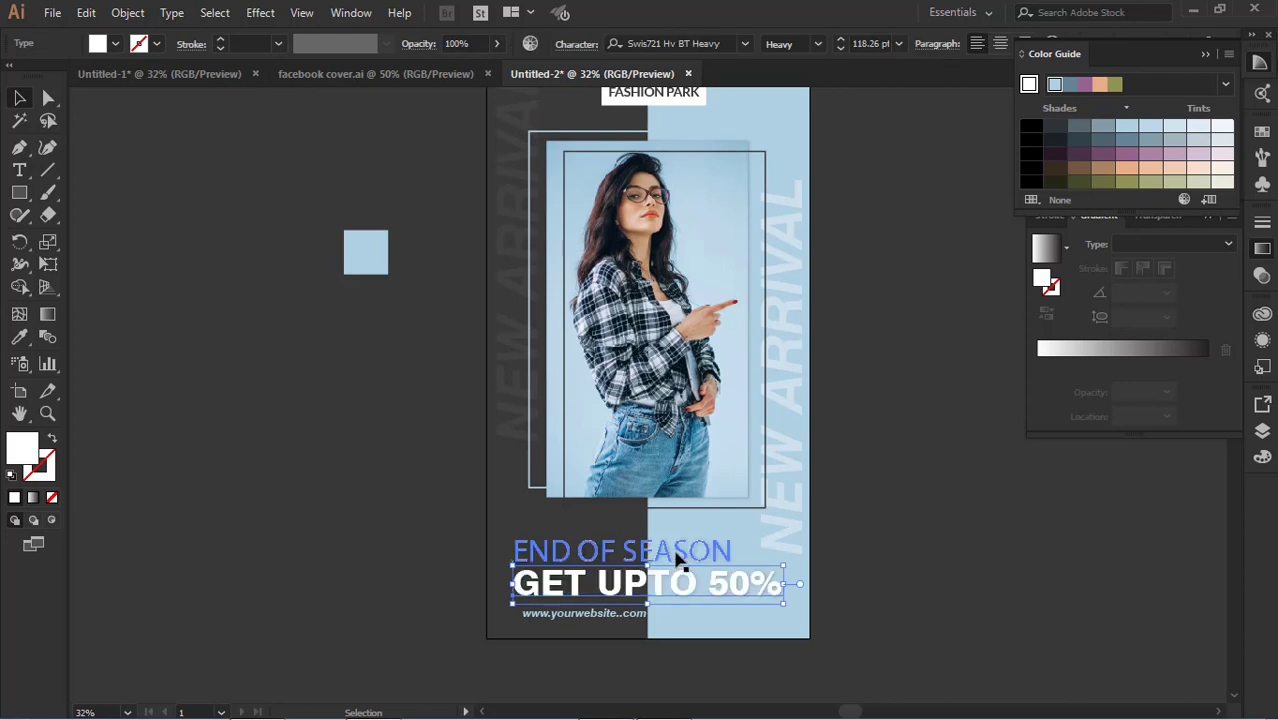
{"action": "left_click", "coordinate": [676, 560]}
{"action": "left_click", "coordinate": [681, 587], "text": "shift"}
{"action": "left_click", "coordinate": [668, 588], "text": "shift"}
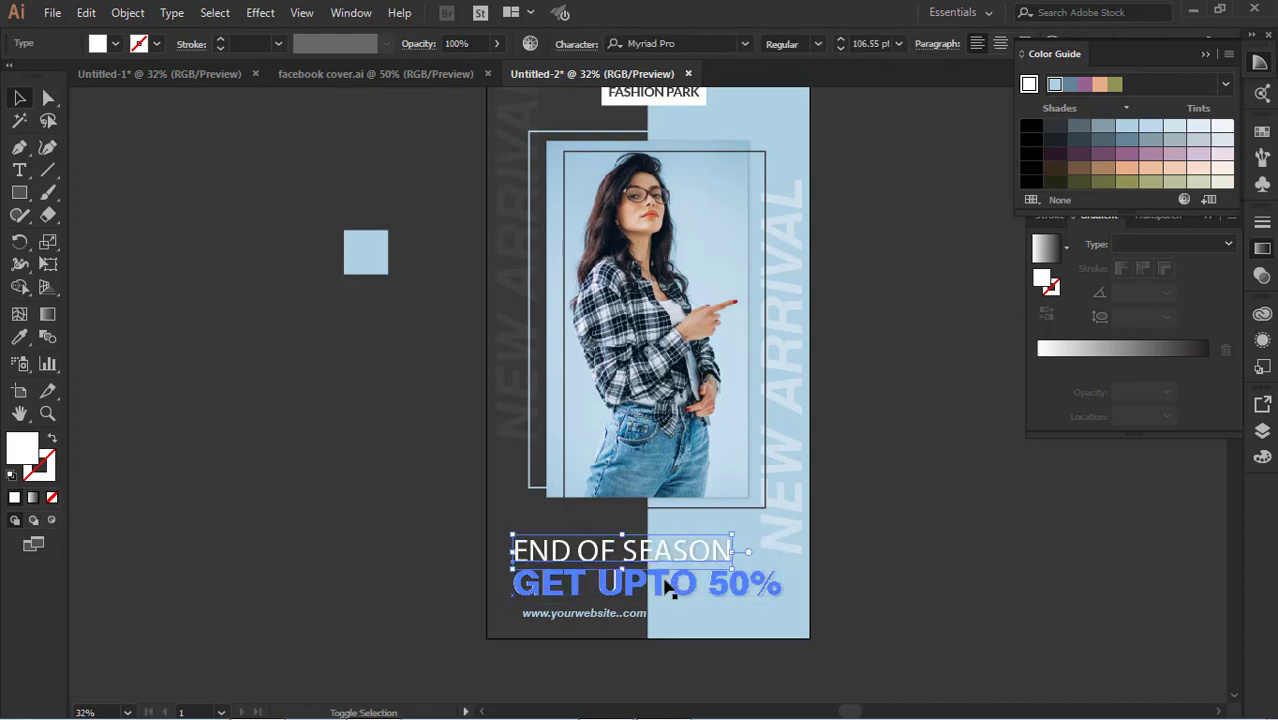
{"action": "left_click", "coordinate": [836, 578]}
Move the END OF SEASON and GET UPTO 50% lines together slightly left, keeping their left edges aligned
{"action": "left_click", "coordinate": [48, 98]}
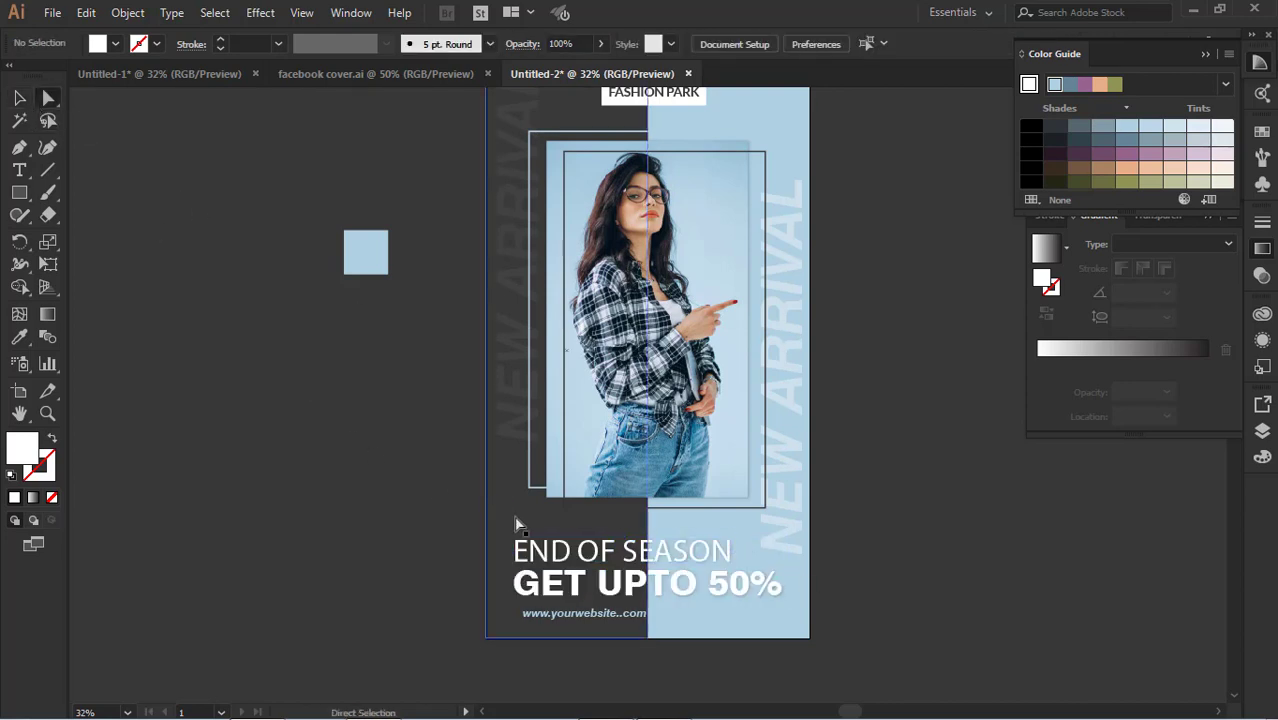
{"action": "left_click", "coordinate": [520, 586]}
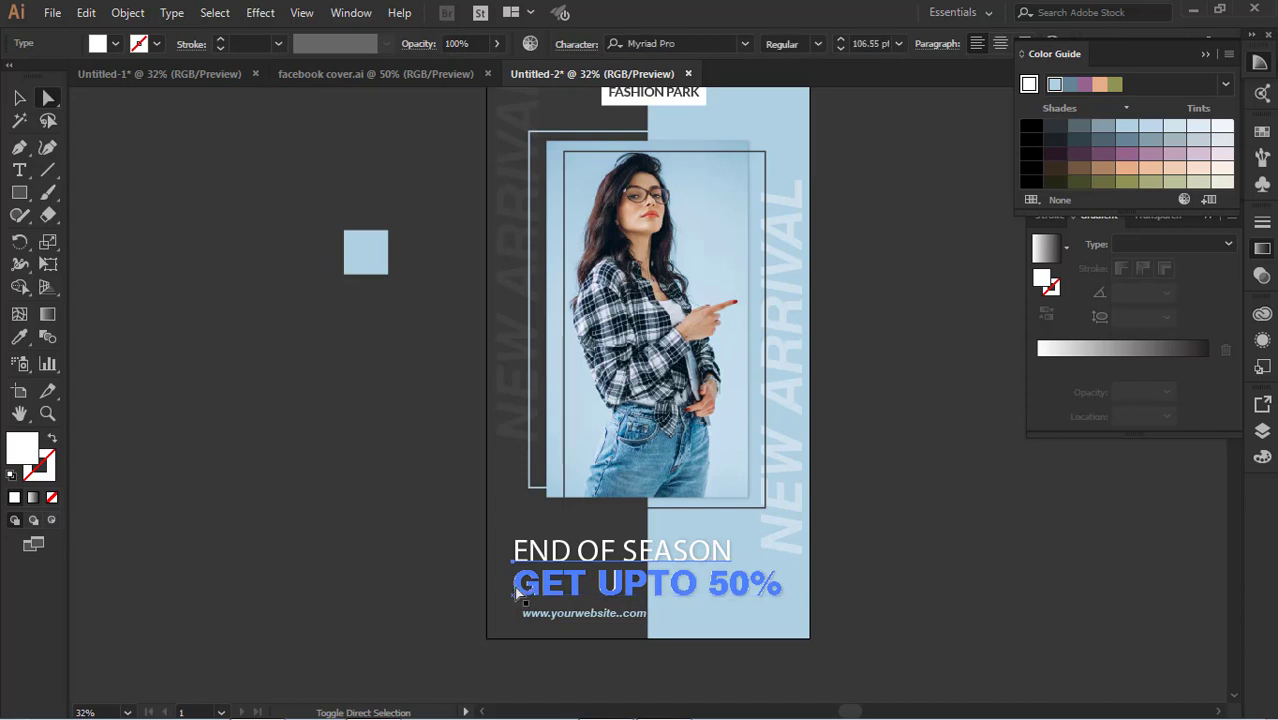
{"action": "left_click", "coordinate": [425, 576]}
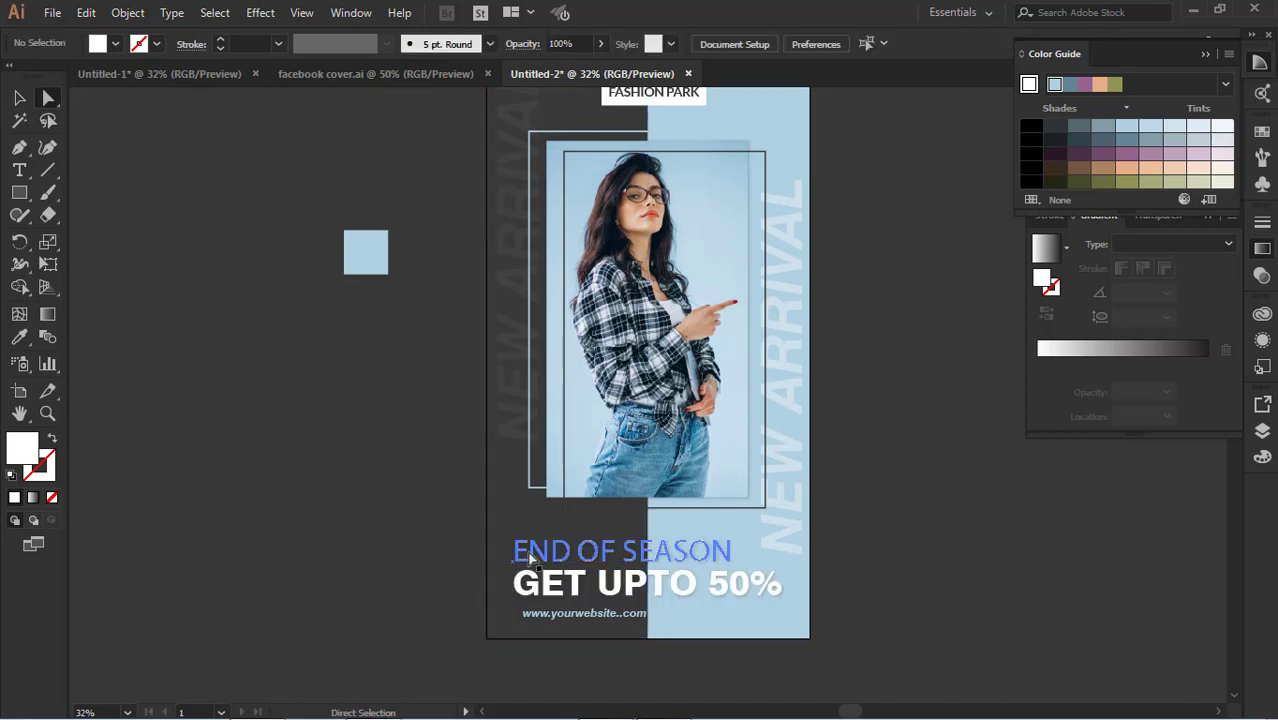
{"action": "mouse_move", "coordinate": [530, 560]}
{"action": "left_mouse_down"}
{"action": "mouse_move", "coordinate": [516, 560]}
{"action": "mouse_move", "coordinate": [530, 552]}
{"action": "left_mouse_up"}
{"action": "left_click_drag", "start_coordinate": [759, 597], "coordinate": [723, 589]}
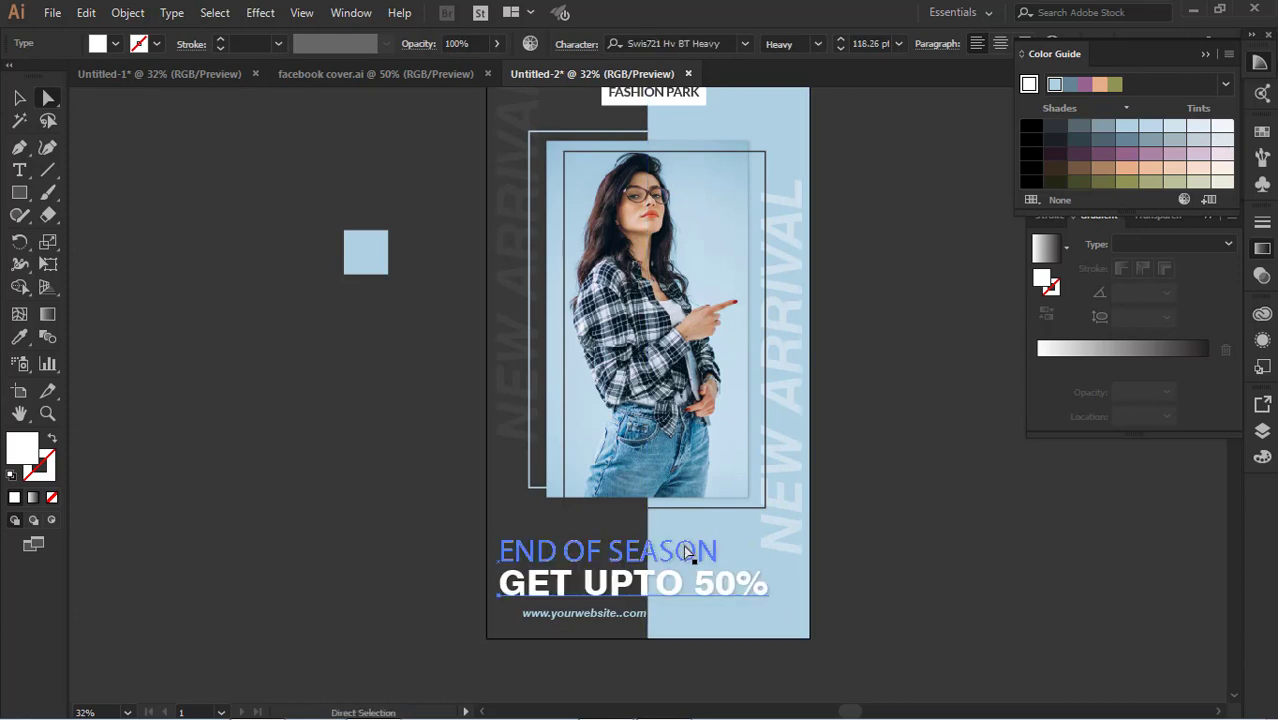
Enlarge the GET UPTO 50% line to about 126.61 pt, keeping its left edge aligned with END OF SEASON
{"action": "key", "text": "v"}
{"action": "left_click", "coordinate": [171, 223]}
{"action": "left_click", "coordinate": [757, 598]}
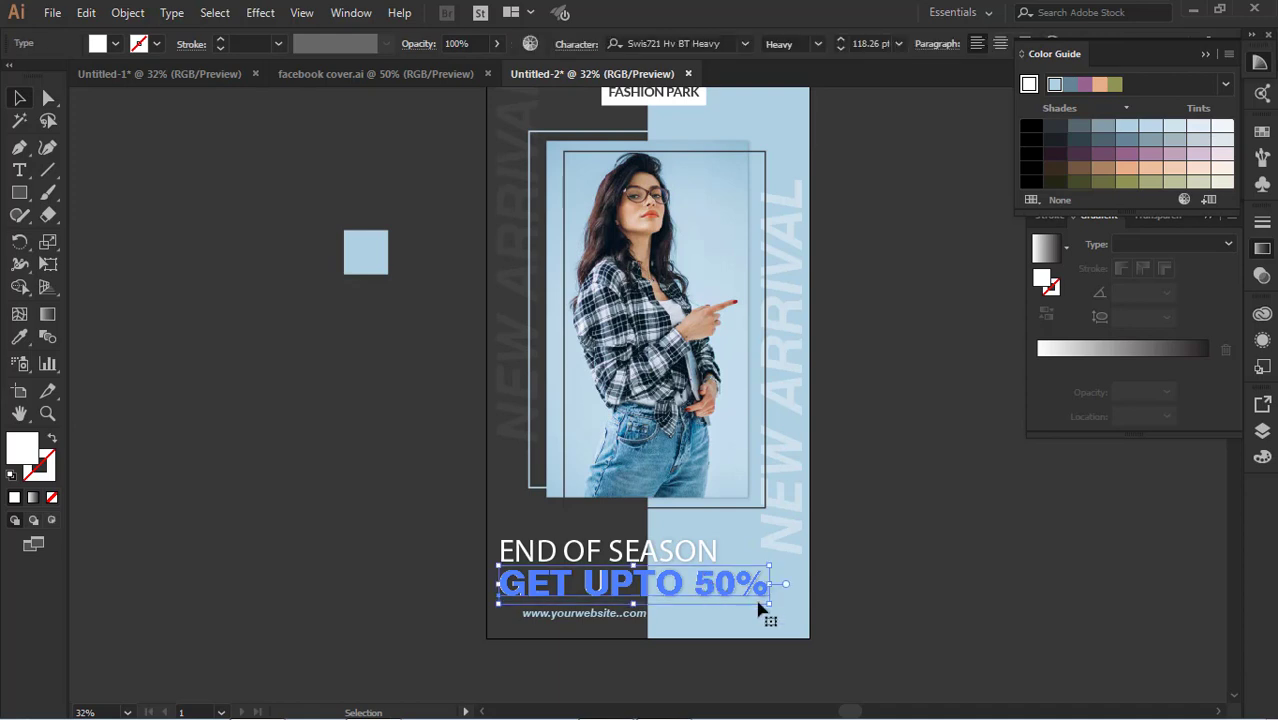
{"action": "left_click_drag", "start_coordinate": [772, 604], "coordinate": [797, 615]}
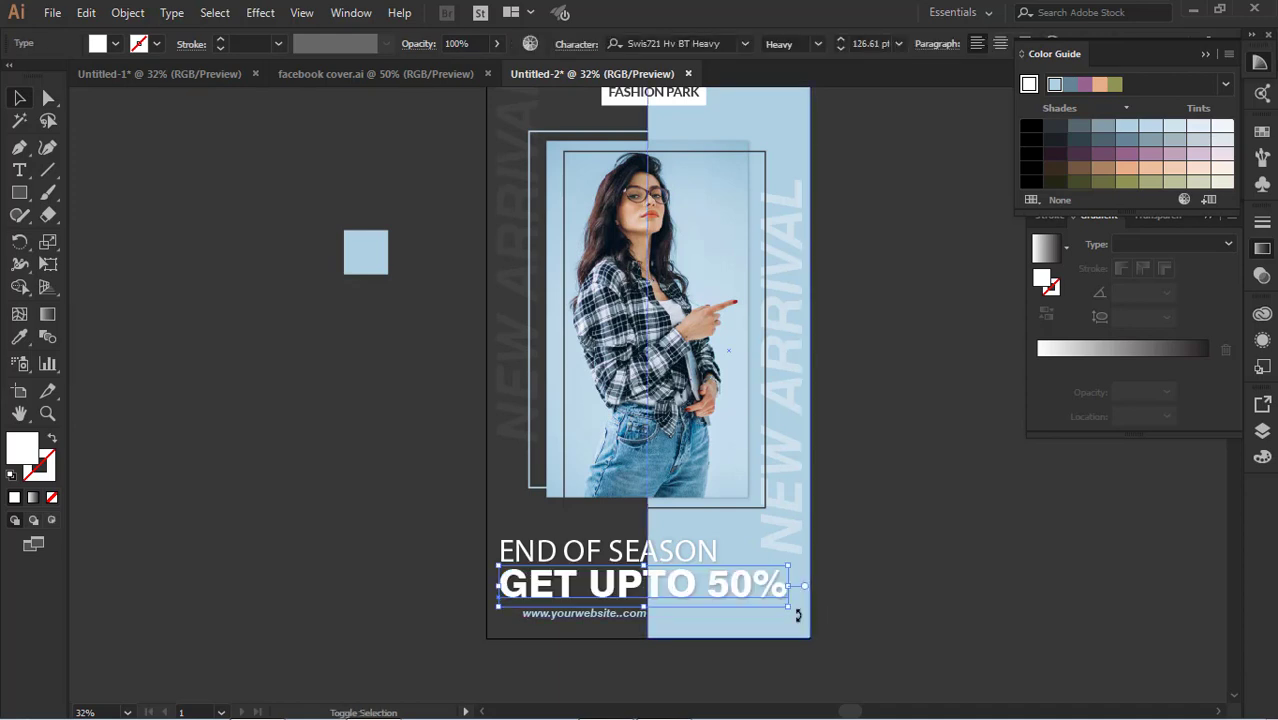
{"action": "left_click", "coordinate": [853, 596]}
Shift the website text slightly left beneath the GET UPTO 50% line
{"action": "left_click_drag", "start_coordinate": [610, 620], "coordinate": [594, 620]}
{"action": "left_click", "coordinate": [897, 572]}
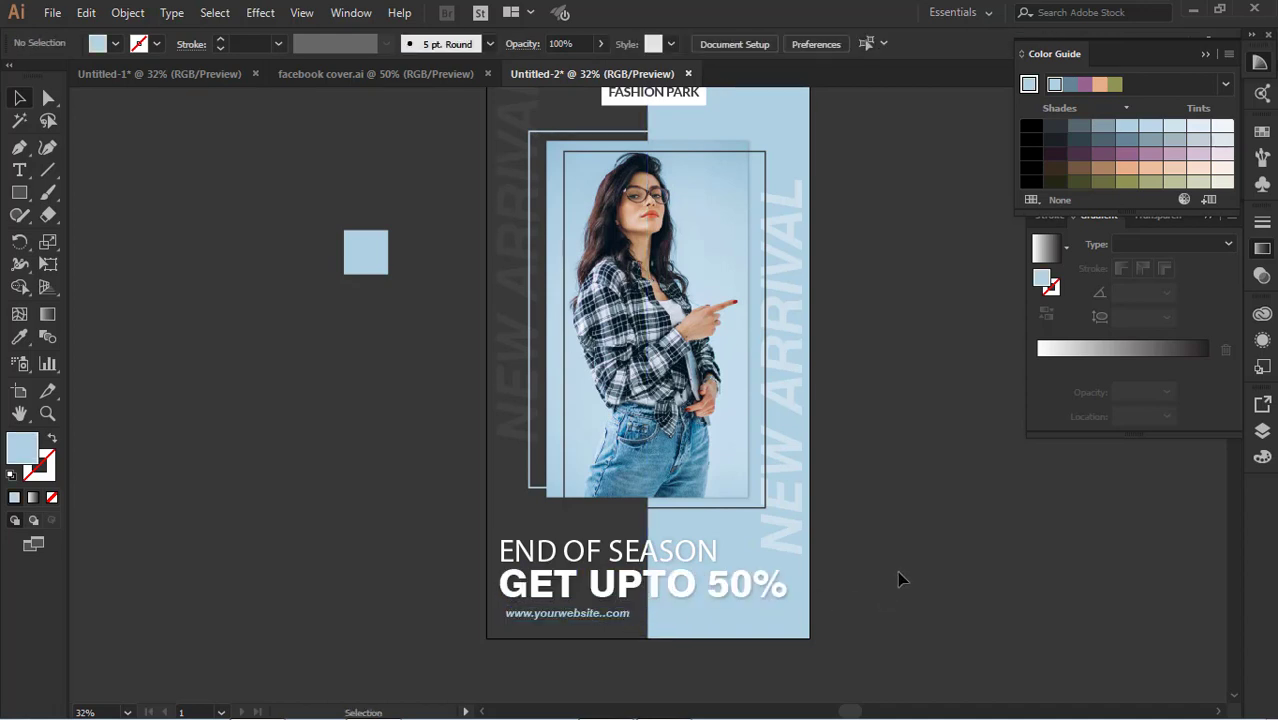
{"action": "scroll", "coordinate": [821, 453], "scroll_direction": "up", "scroll_amount": 2}
{"action": "scroll", "coordinate": [760, 348], "scroll_direction": "down", "scroll_amount": 3}
{"action": "scroll", "coordinate": [762, 348], "scroll_direction": "down", "scroll_amount": 1}
{"action": "scroll", "coordinate": [878, 412], "scroll_direction": "up", "scroll_amount": 6}
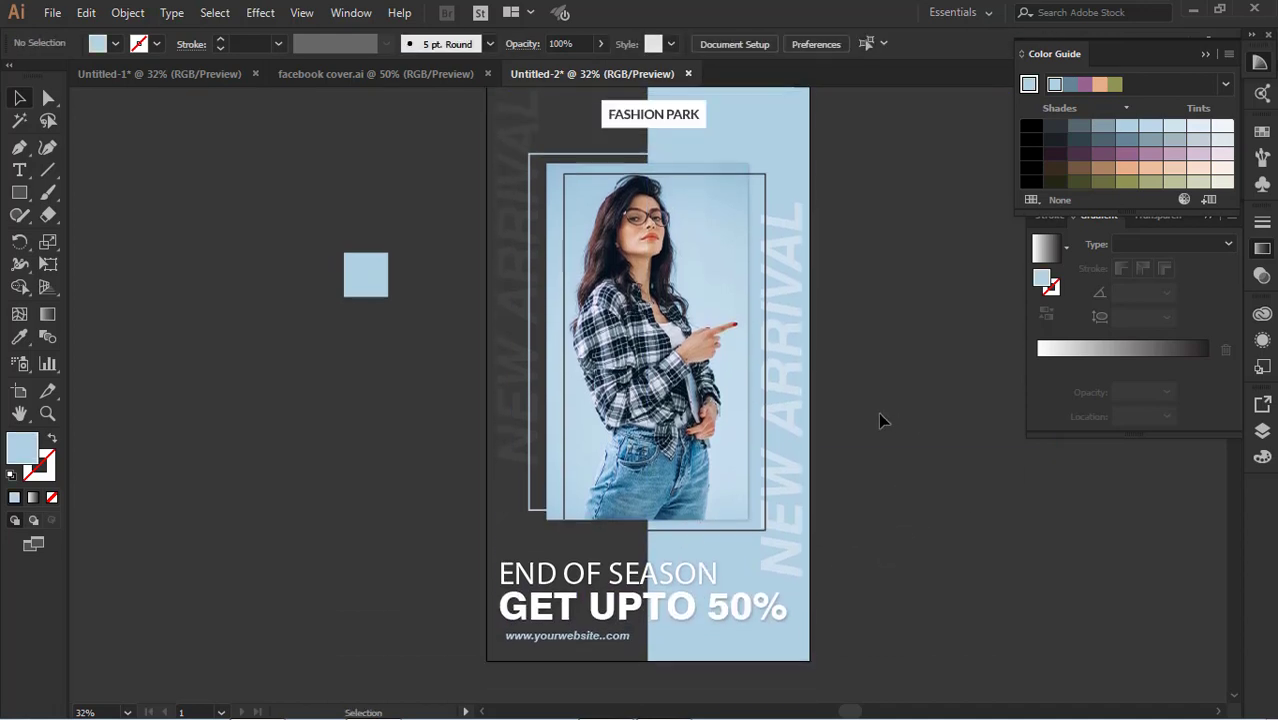
Duplicate Artboard 1 with all its artwork and place the copy beside the original on its right
{"action": "left_click_drag", "start_coordinate": [893, 325], "coordinate": [622, 262]}
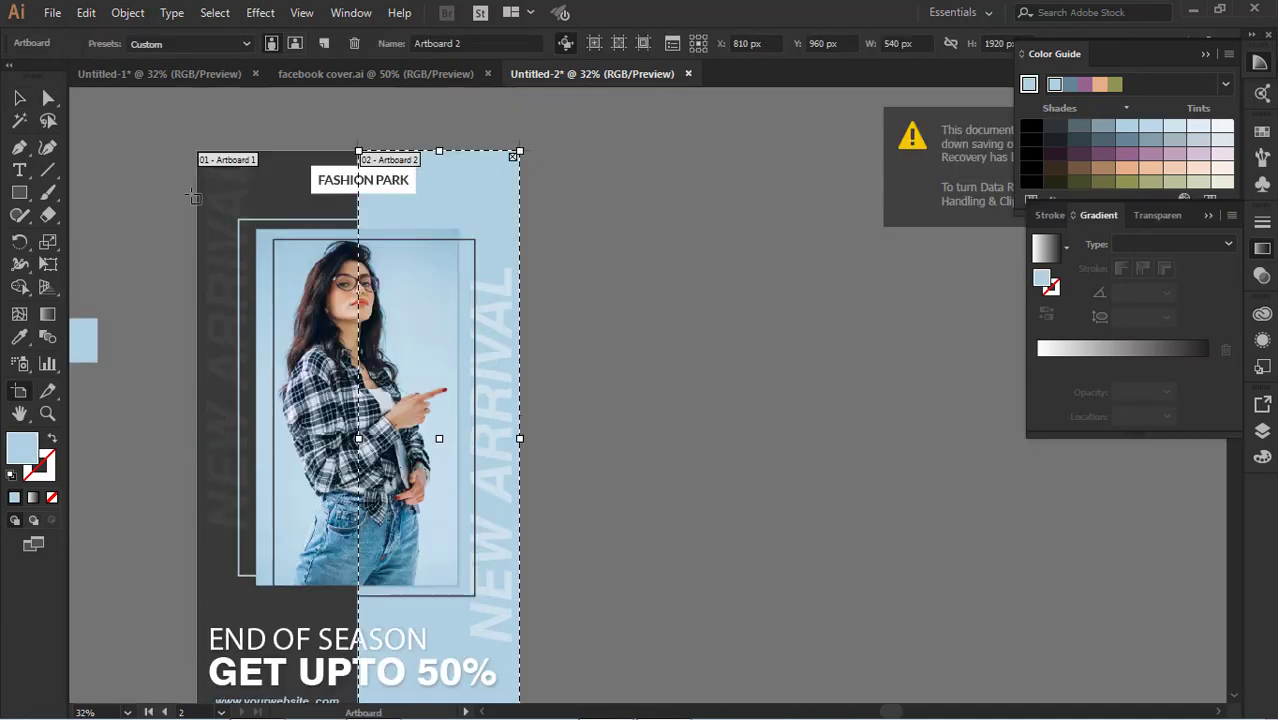
{"action": "left_click", "coordinate": [20, 98]}
{"action": "left_click", "coordinate": [657, 222]}
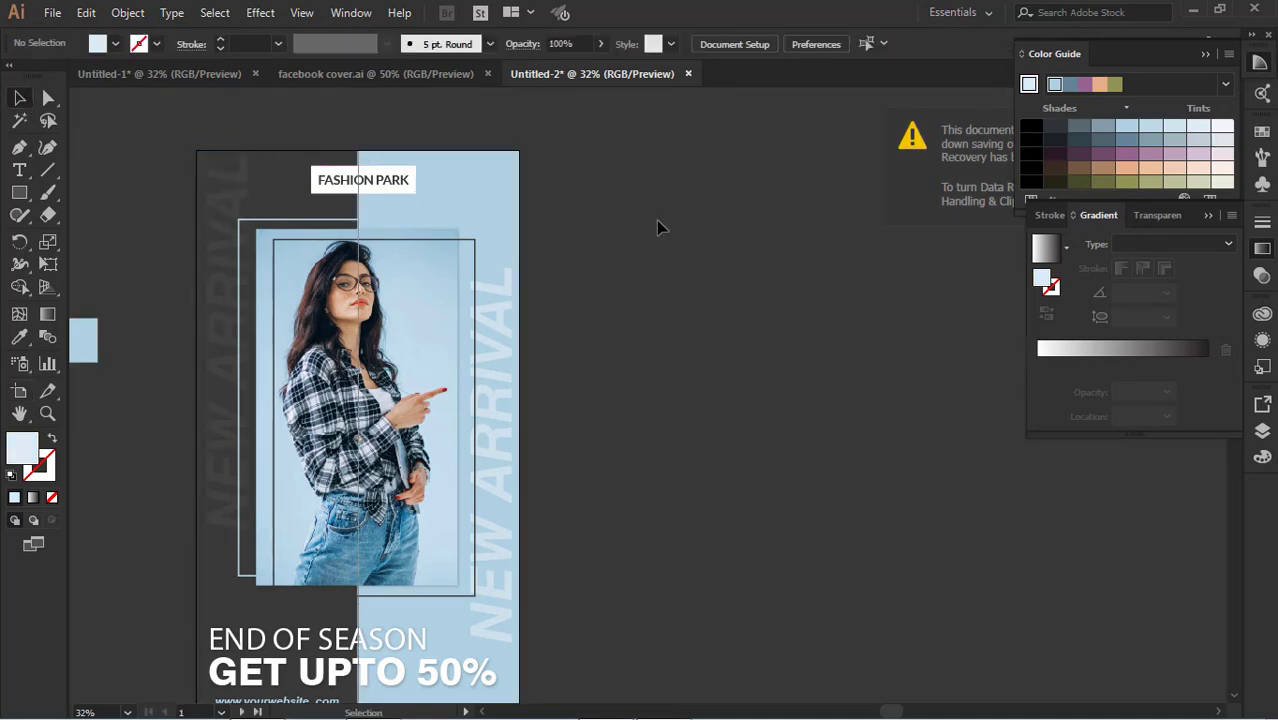
{"action": "left_click", "coordinate": [22, 390]}
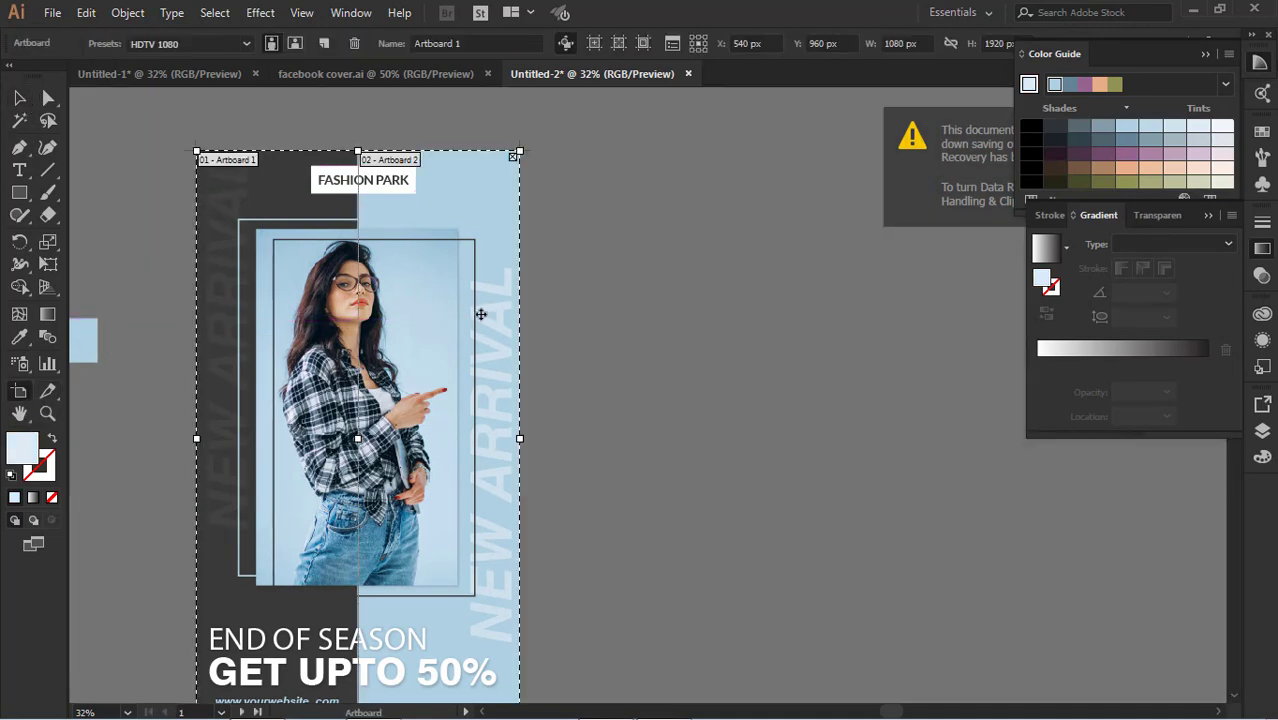
{"action": "left_click_drag", "start_coordinate": [448, 298], "coordinate": [808, 299]}
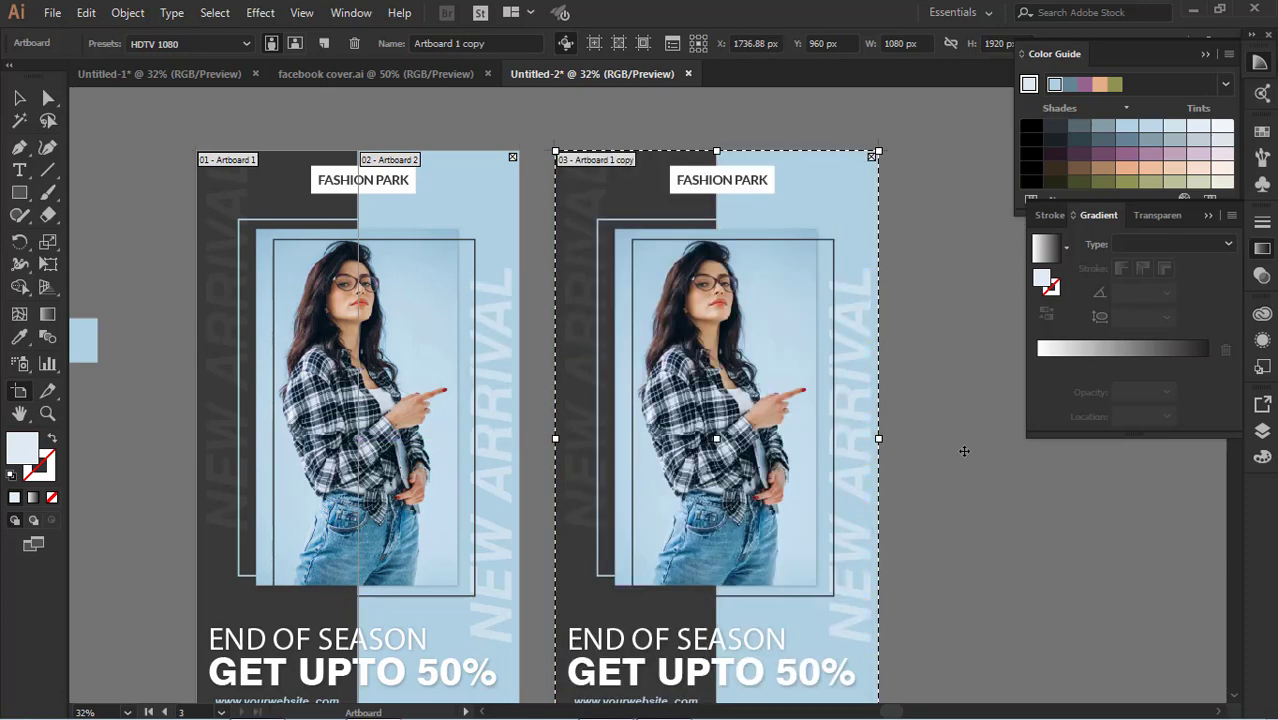
{"action": "left_click", "coordinate": [19, 97]}
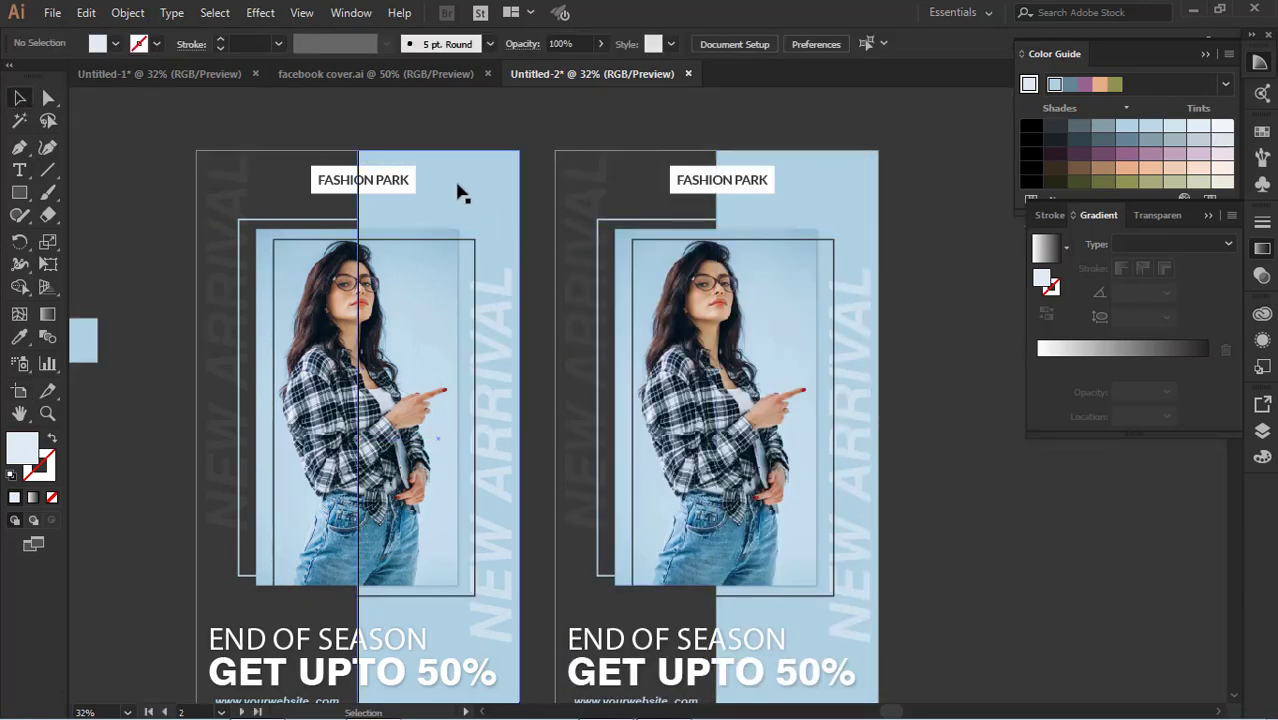
Try removing the light blue and dark background halves of the original layout, restoring each one
{"action": "left_click", "coordinate": [404, 212]}
{"action": "key", "text": "ctrl+z"}
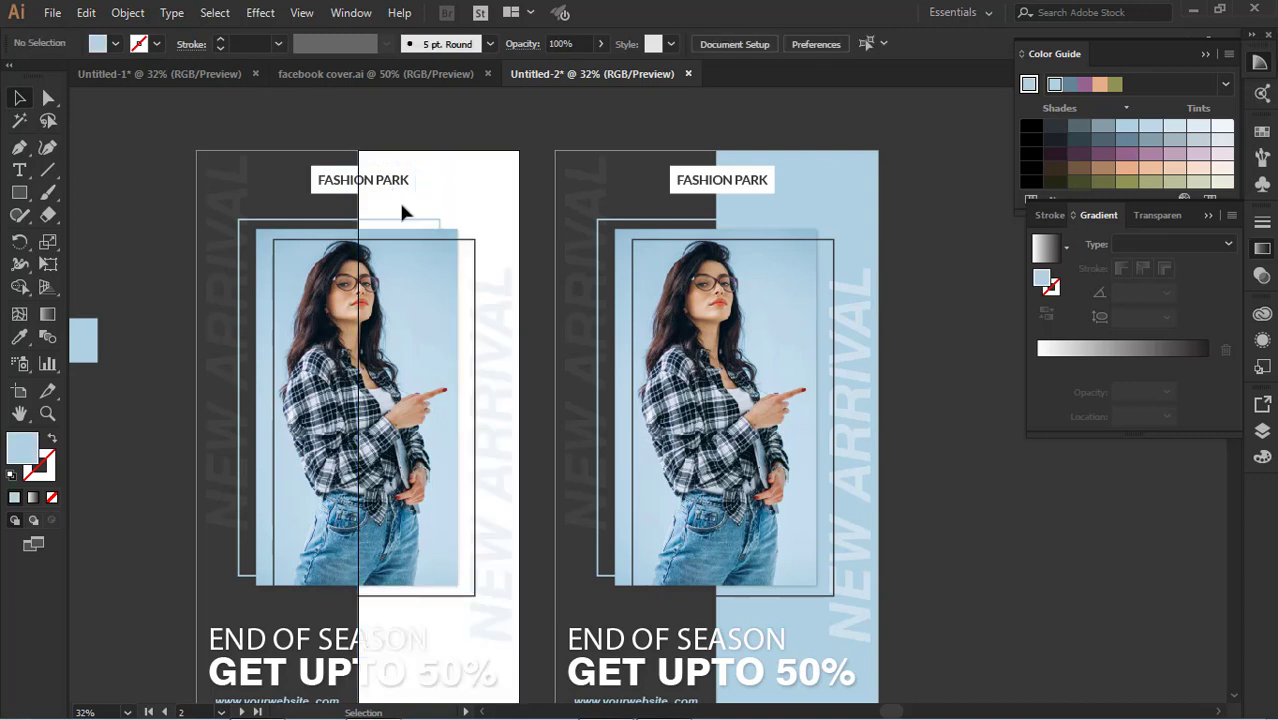
{"action": "key", "text": "ctrl+shift+z"}
{"action": "left_click", "coordinate": [335, 115]}
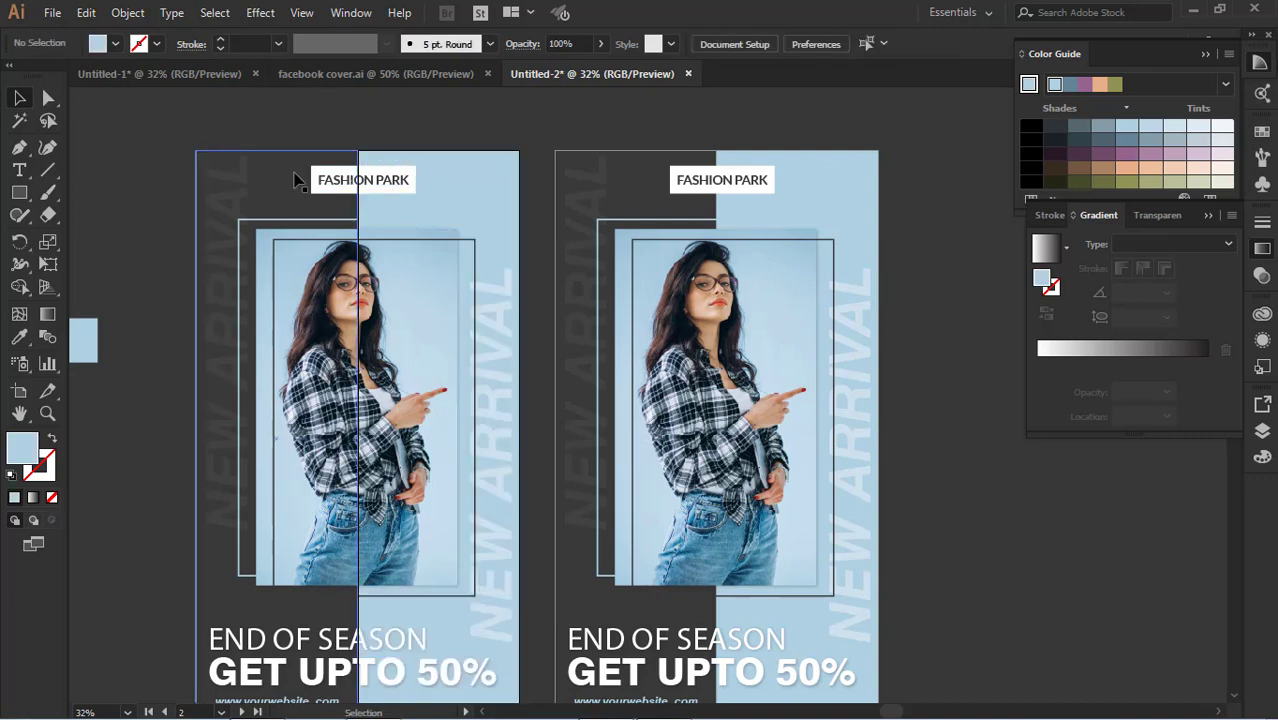
{"action": "left_click", "coordinate": [292, 166]}
{"action": "key", "text": "Delete"}
{"action": "key", "text": "ctrl+z"}
{"action": "scroll", "coordinate": [295, 615], "scroll_direction": "down", "scroll_amount": 3}
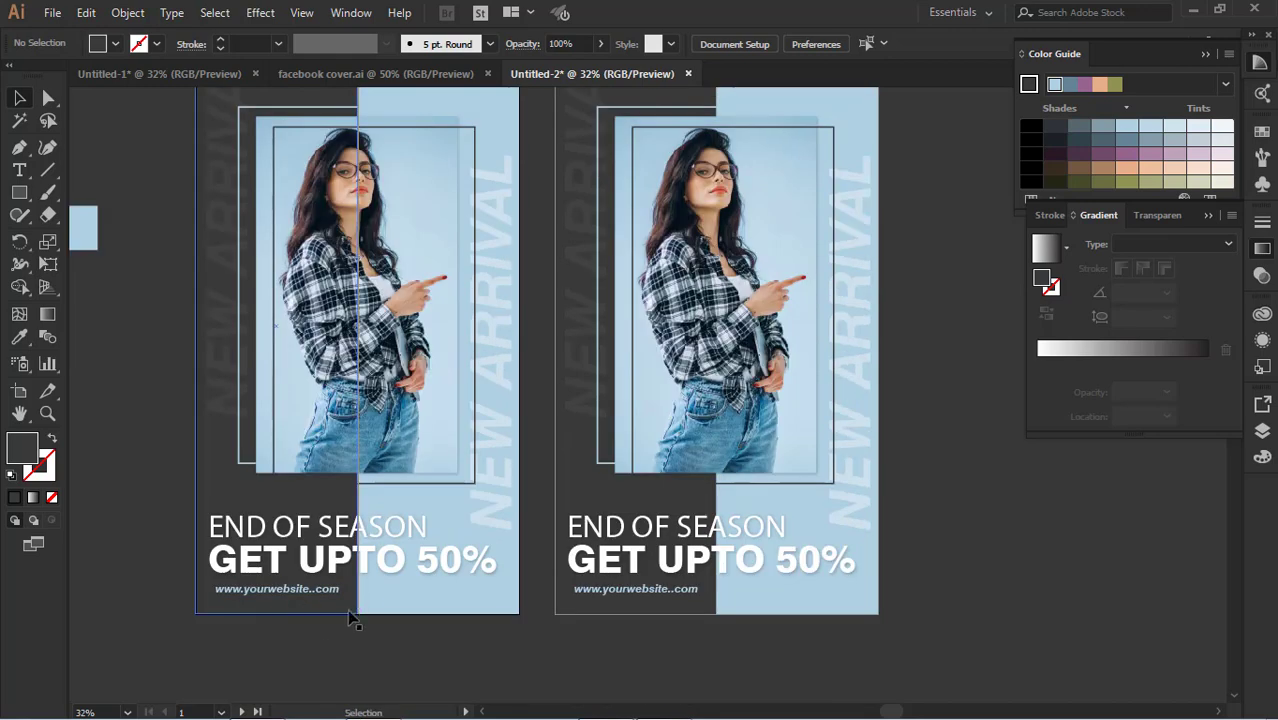
Widen the original layout's light blue background rectangle slightly leftward past the middle
{"action": "left_click", "coordinate": [383, 605]}
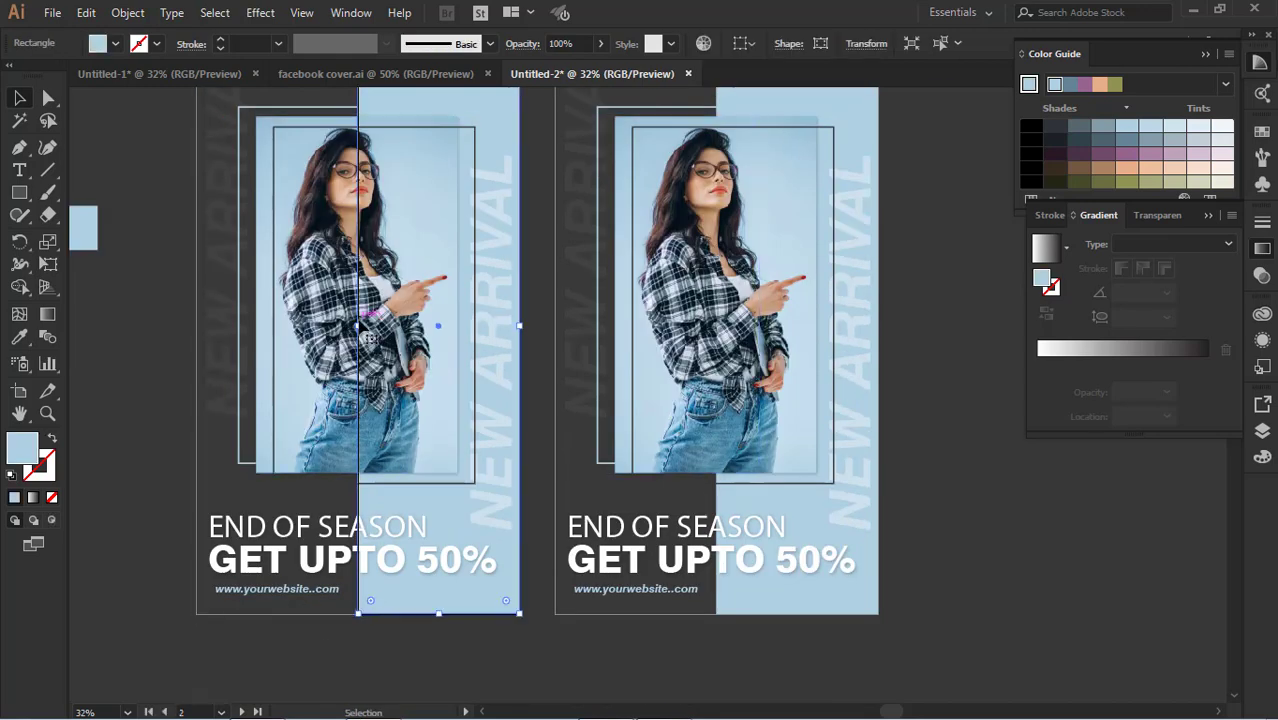
{"action": "left_click_drag", "start_coordinate": [358, 325], "coordinate": [333, 320]}
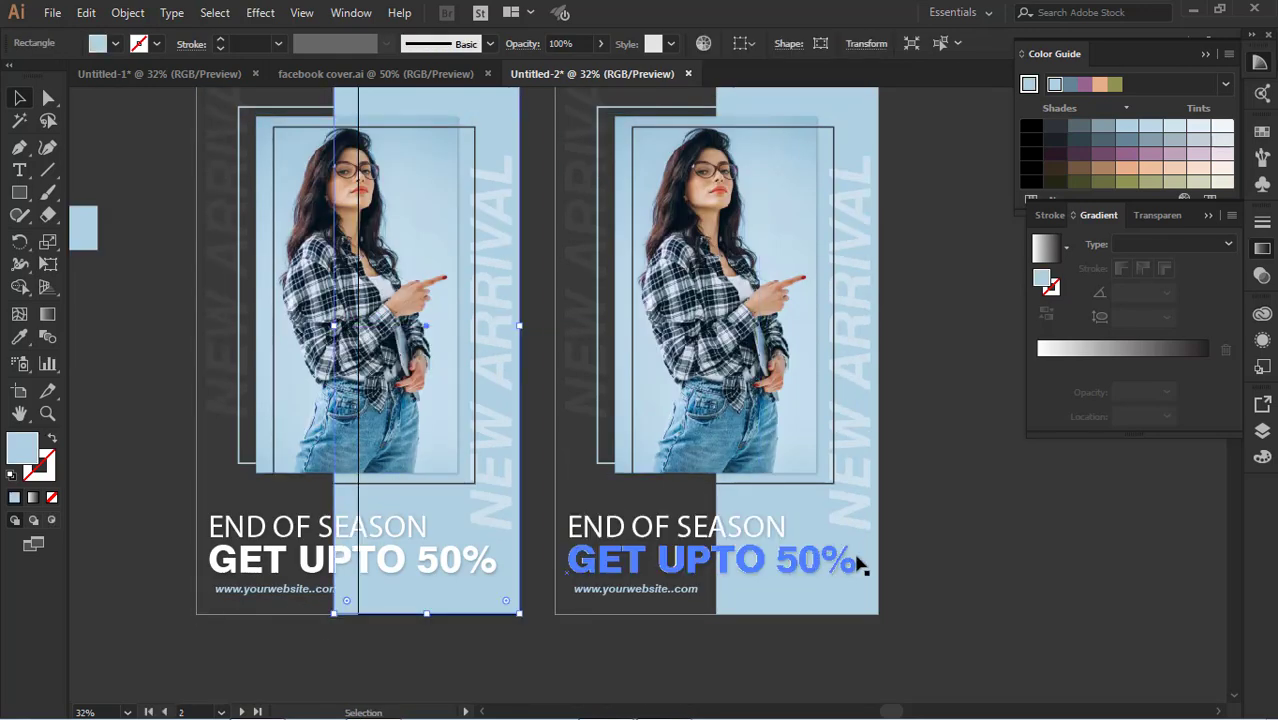
{"action": "left_click", "coordinate": [918, 559]}
Remove the extra Artboard 2 overlapping the original layout, moving the light blue rectangle aside for this and back into place
{"action": "left_click_drag", "start_coordinate": [516, 618], "coordinate": [191, 539]}
{"action": "left_click_drag", "start_coordinate": [470, 606], "coordinate": [561, 662]}
{"action": "left_click", "coordinate": [495, 616]}
{"action": "left_click", "coordinate": [20, 391]}
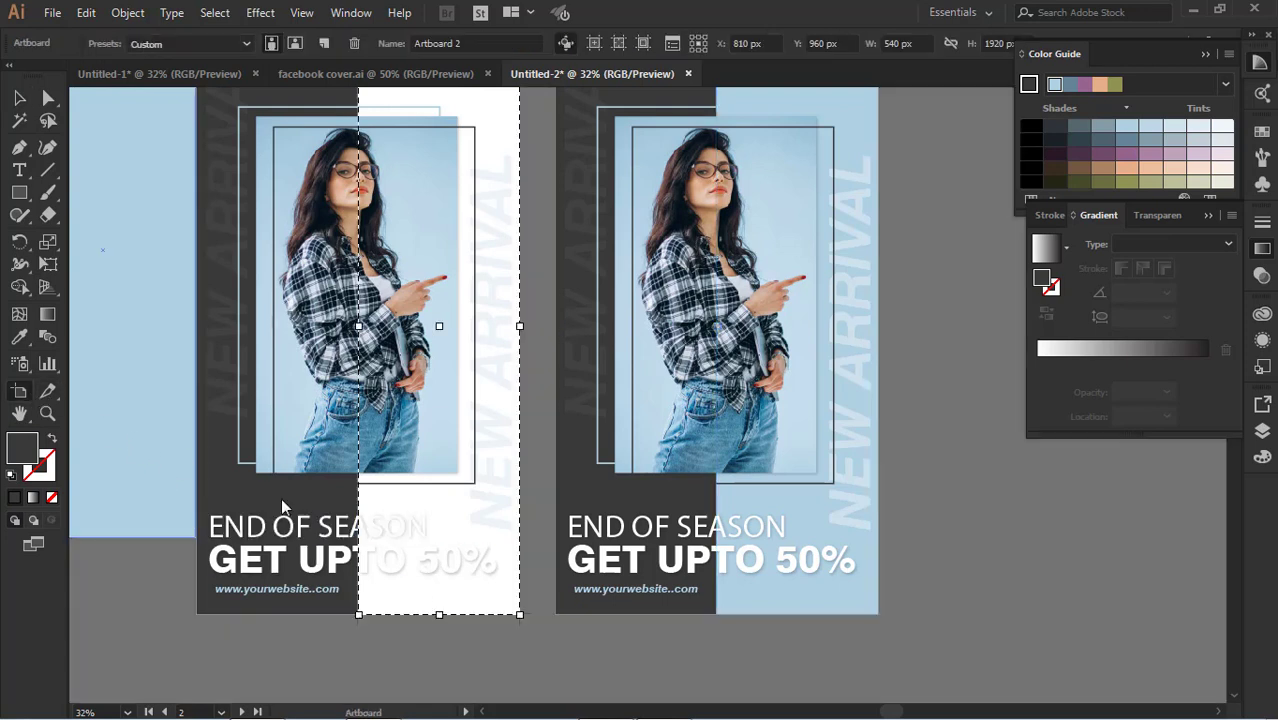
{"action": "left_click", "coordinate": [420, 562]}
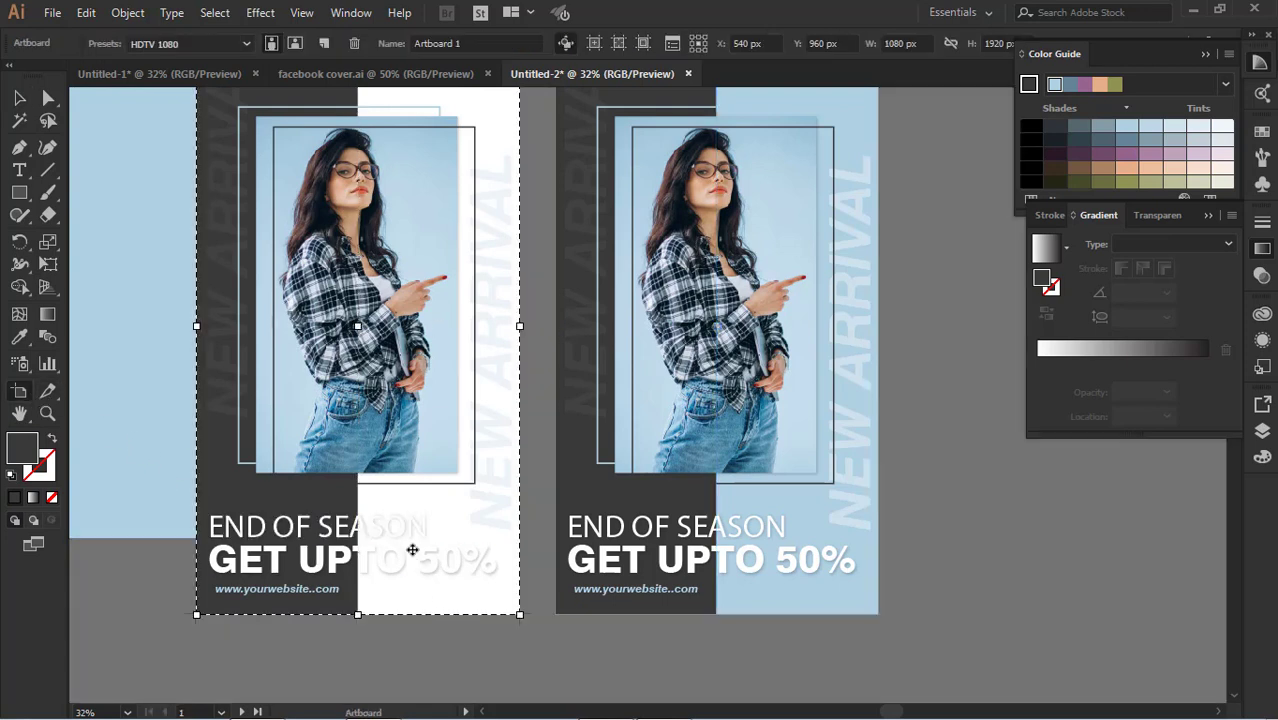
{"action": "left_click", "coordinate": [19, 100]}
{"action": "left_click_drag", "start_coordinate": [148, 492], "coordinate": [464, 568]}
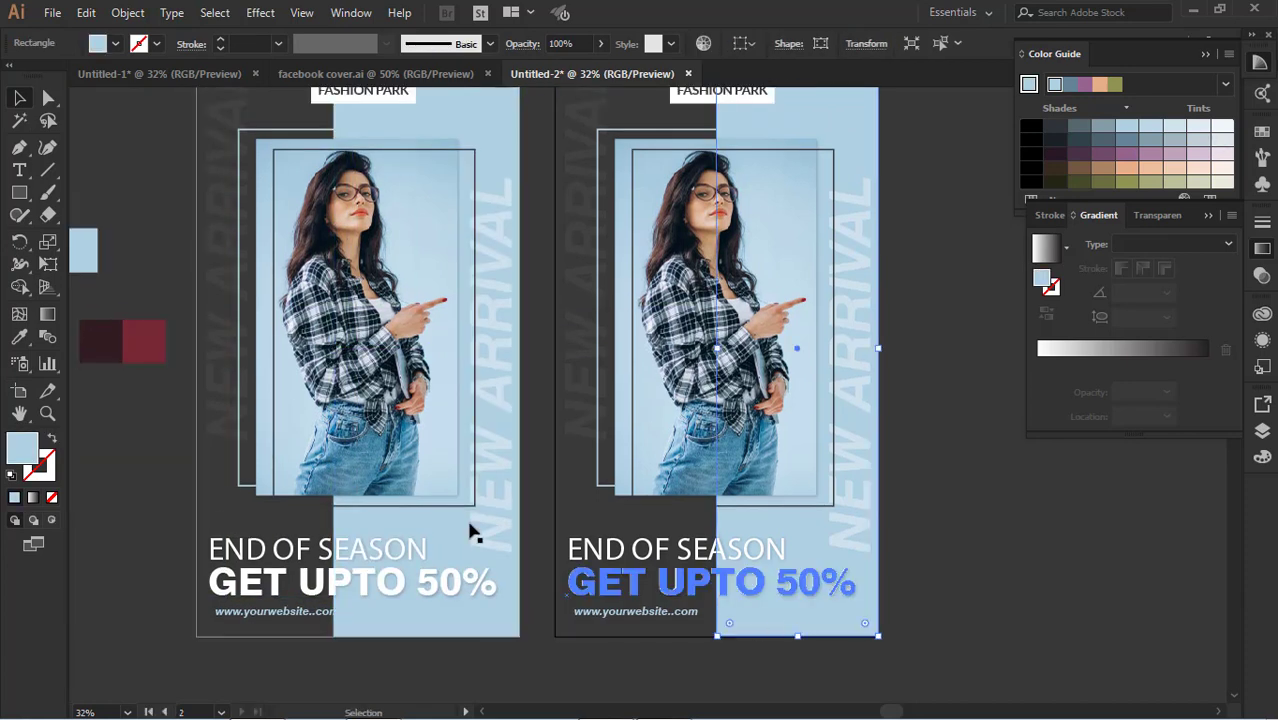
Fill the right background half of the copied layout with maroon sampled from the red swatch square beside the artboards
{"action": "left_click", "coordinate": [19, 337]}
{"action": "left_click", "coordinate": [156, 333]}
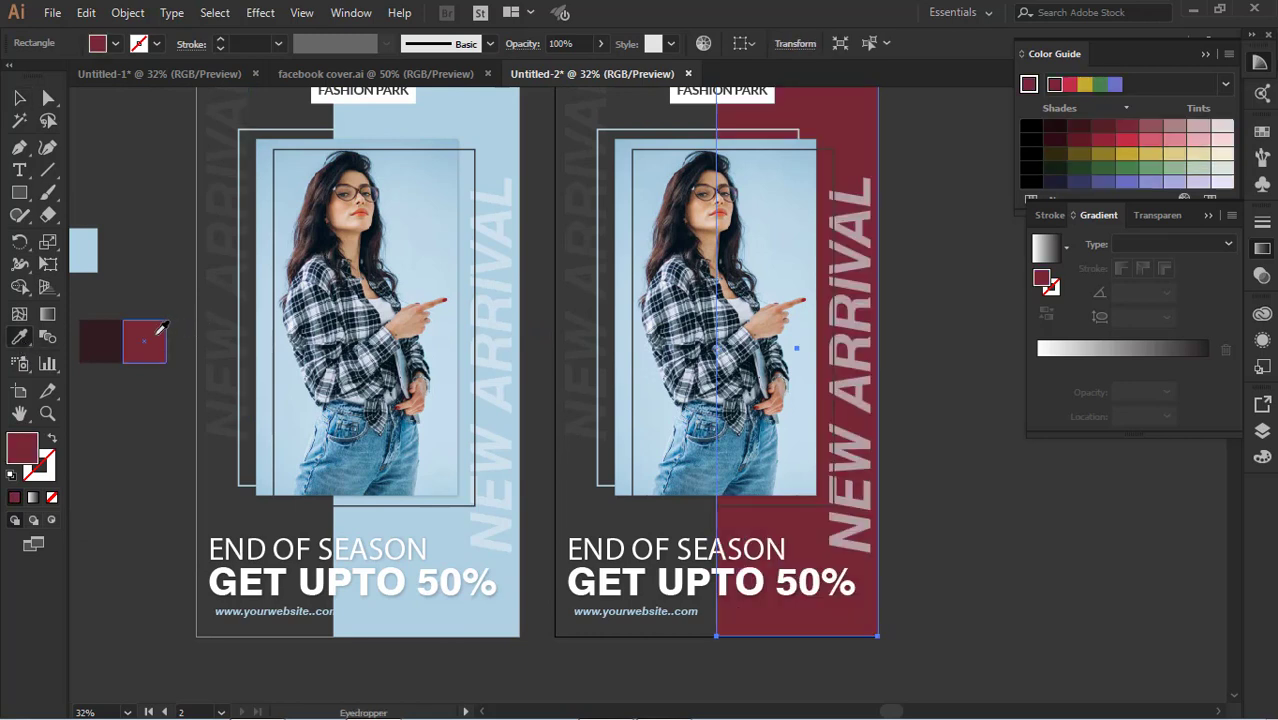
{"action": "left_click", "coordinate": [21, 104]}
{"action": "left_click", "coordinate": [120, 188]}
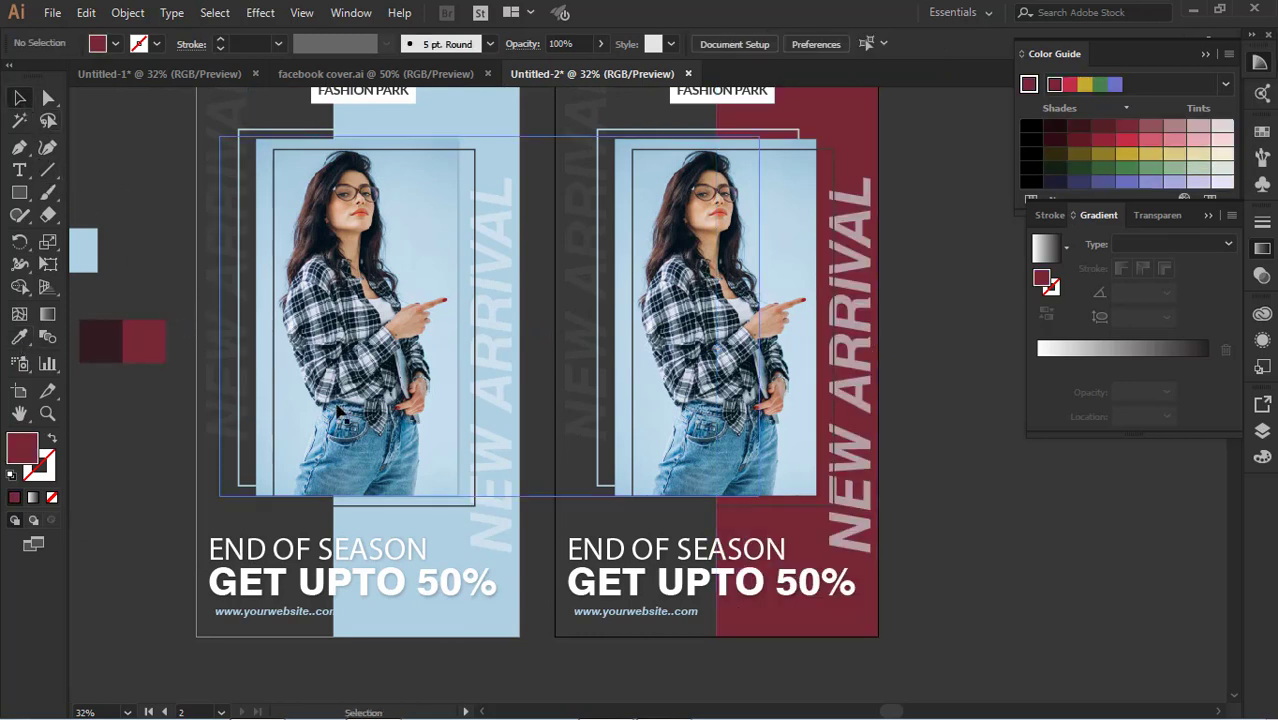
Fill the left background half of the copied layout with the very dark maroon sampled from the darker swatch square
{"action": "left_click", "coordinate": [631, 527]}
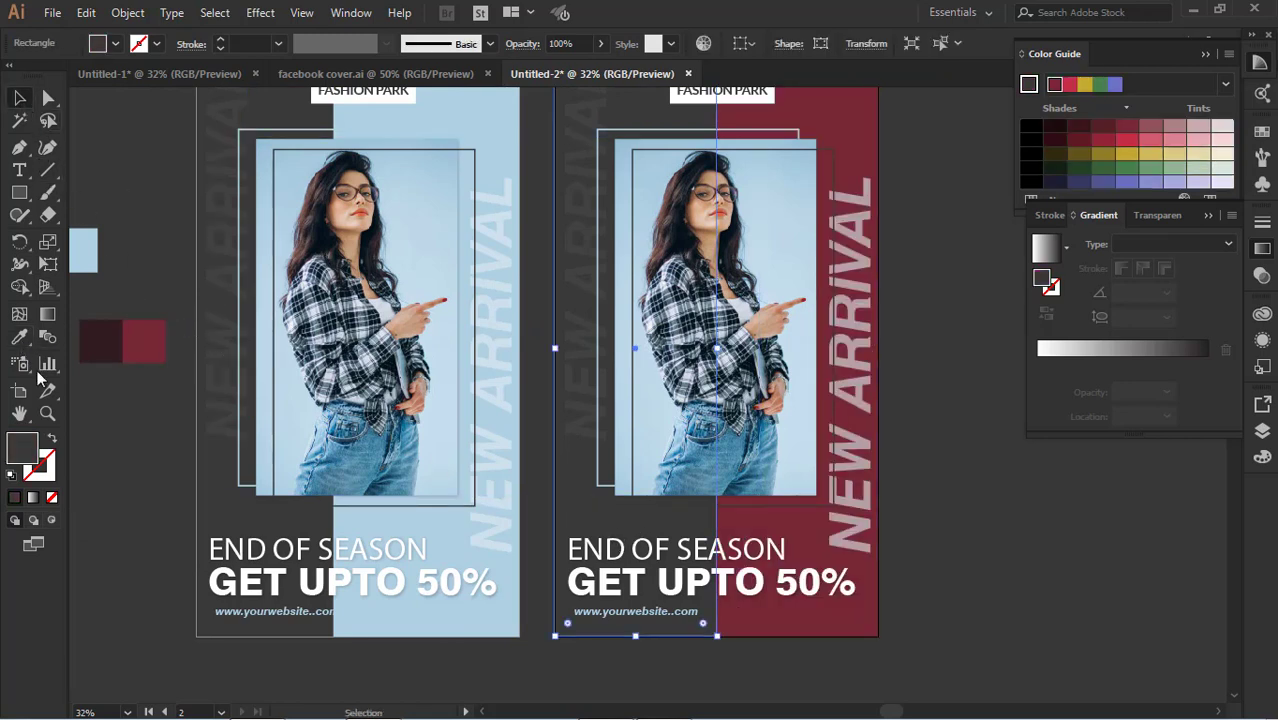
{"action": "left_click", "coordinate": [20, 339]}
{"action": "left_click", "coordinate": [100, 340]}
{"action": "scroll", "coordinate": [100, 340], "scroll_direction": "up", "scroll_amount": 2}
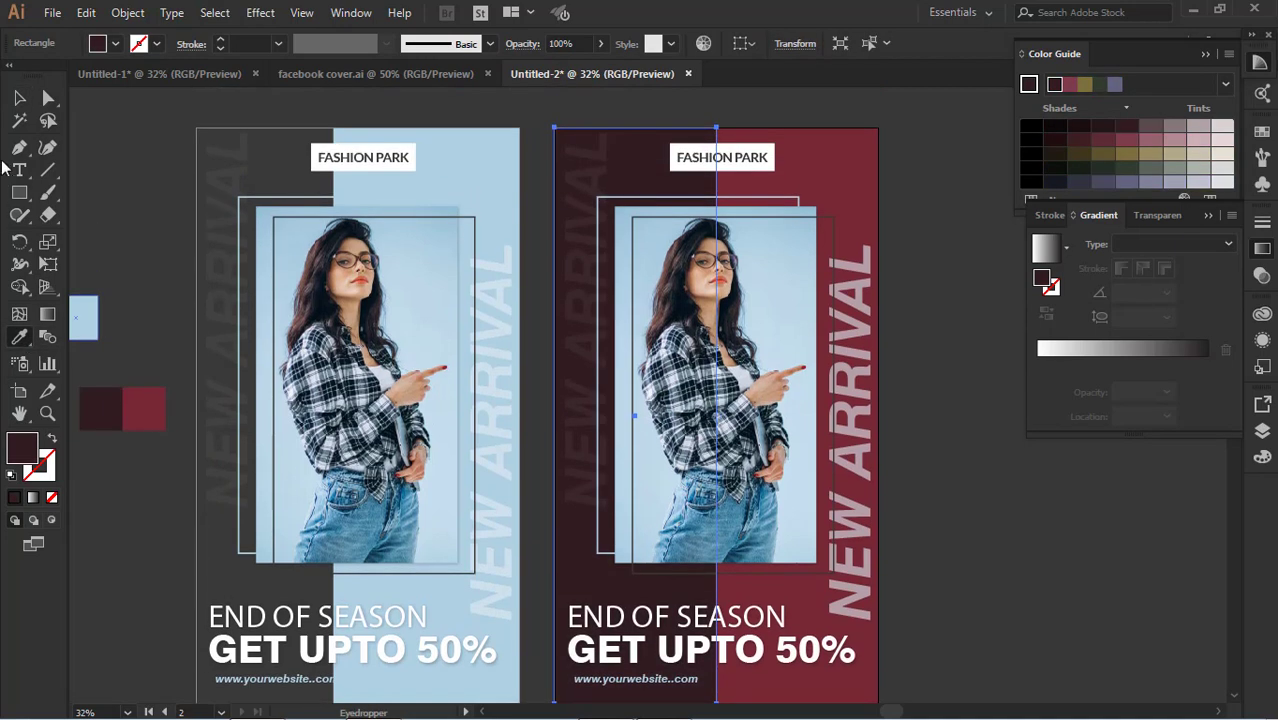
{"action": "left_click", "coordinate": [20, 98]}
{"action": "left_click", "coordinate": [962, 368]}
{"action": "scroll", "coordinate": [962, 368], "scroll_direction": "up", "scroll_amount": 2}
{"action": "scroll", "coordinate": [902, 380], "scroll_direction": "down", "scroll_amount": 3}
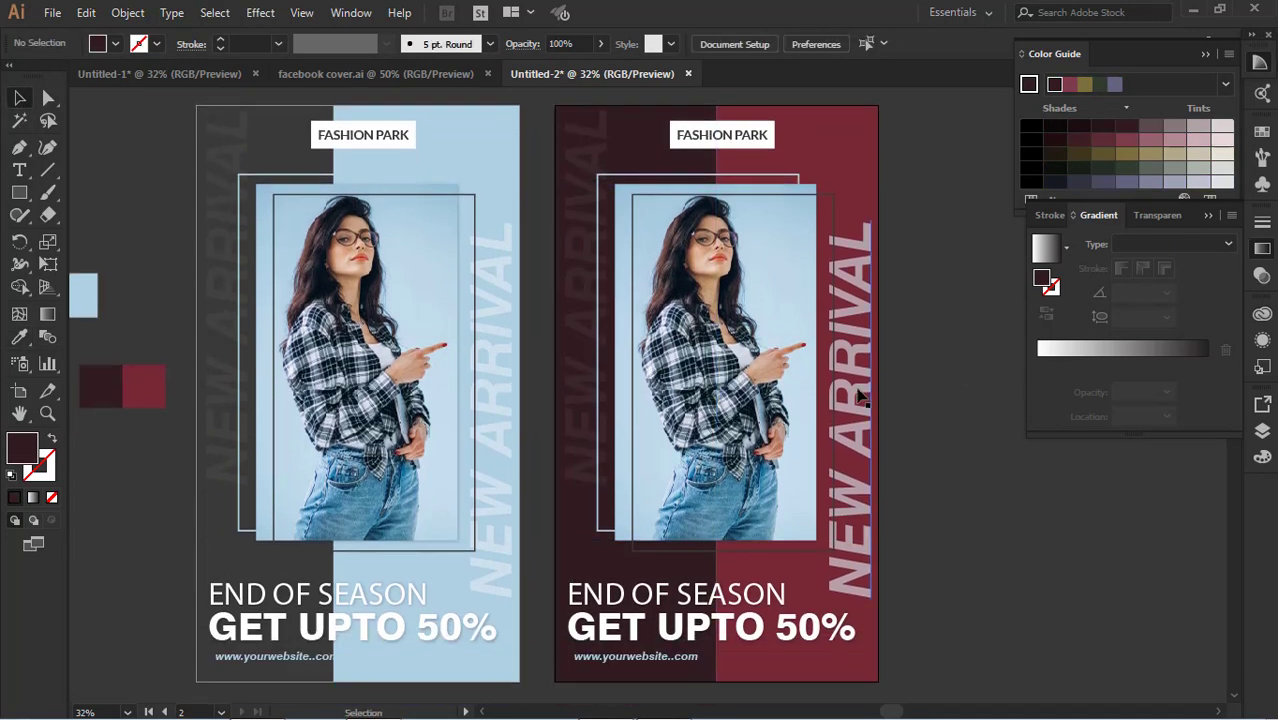
Apply the maroon sampled from the right background half to the vertical NEW ARRIVAL text on that side of the copy
{"action": "left_click", "coordinate": [854, 390]}
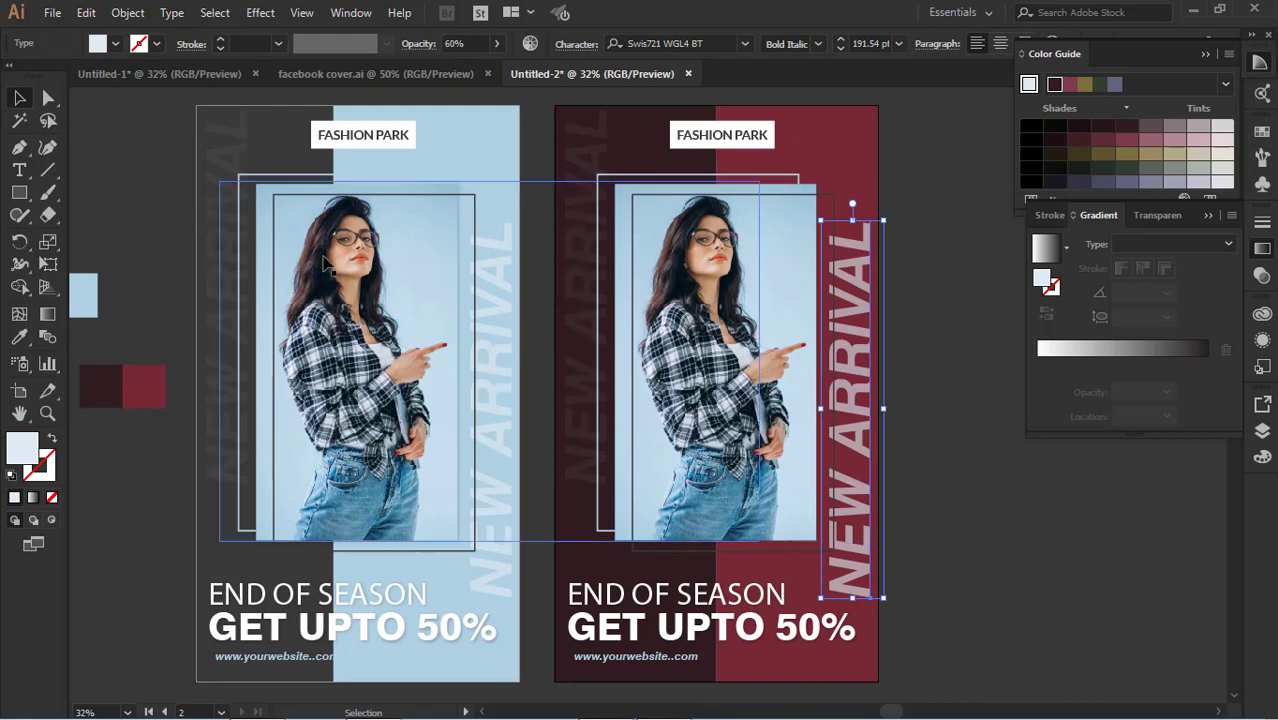
{"action": "left_click", "coordinate": [20, 338]}
{"action": "left_click", "coordinate": [845, 123]}
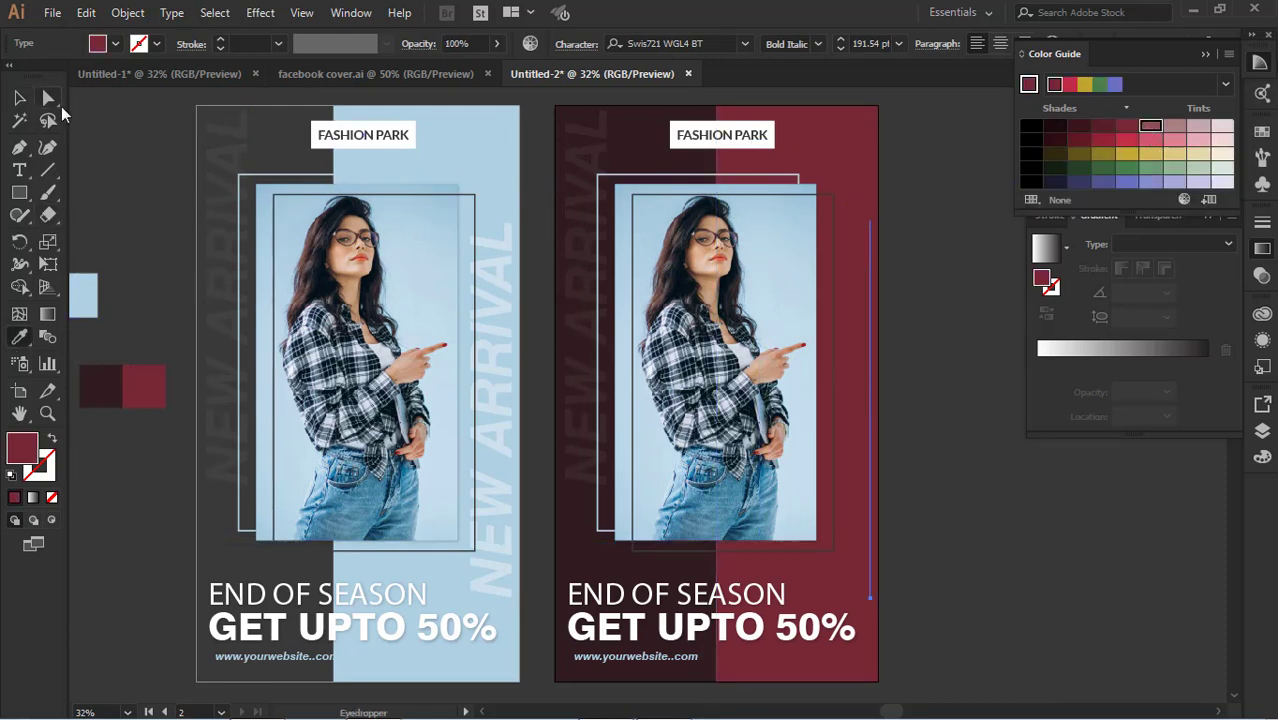
{"action": "left_click", "coordinate": [19, 98]}
{"action": "left_click", "coordinate": [955, 390]}
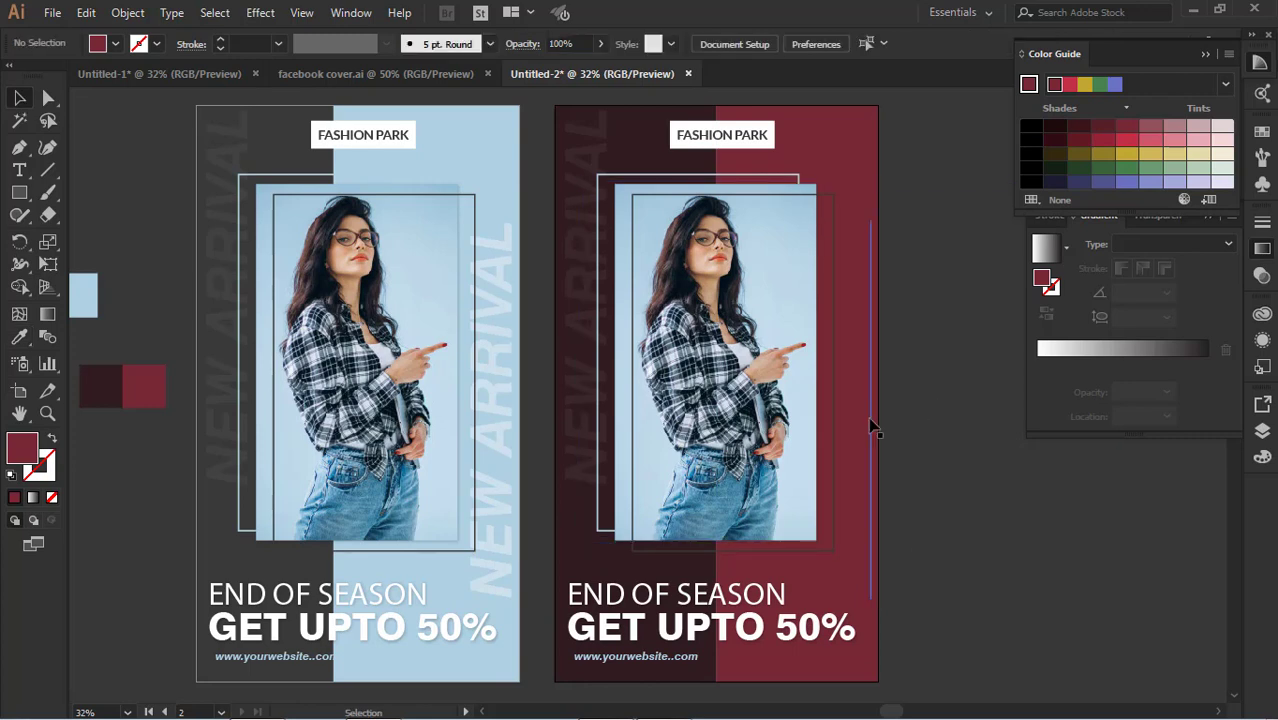
Recolour the copy's right NEW ARRIVAL text with a maroon shade one step darker than the background, after trying lighter tints
{"action": "left_click", "coordinate": [855, 425]}
{"action": "left_click", "coordinate": [1154, 132]}
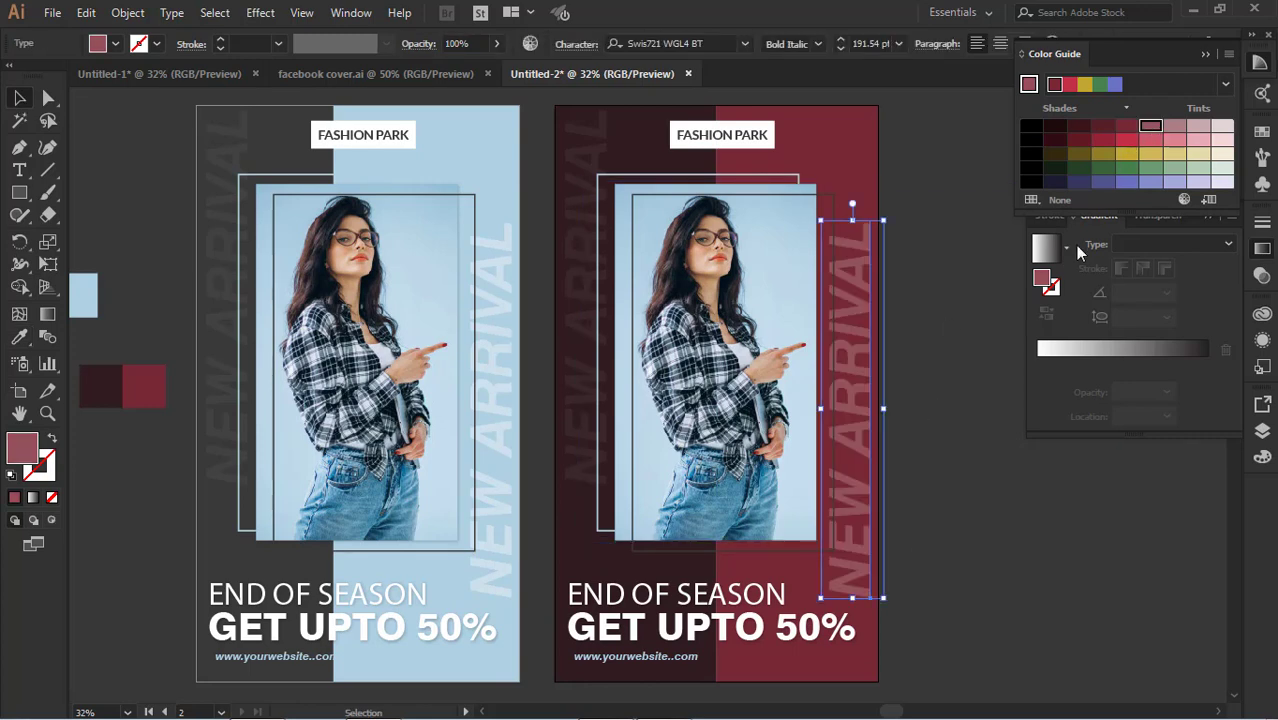
{"action": "left_click", "coordinate": [1176, 133]}
{"action": "left_click", "coordinate": [1127, 130]}
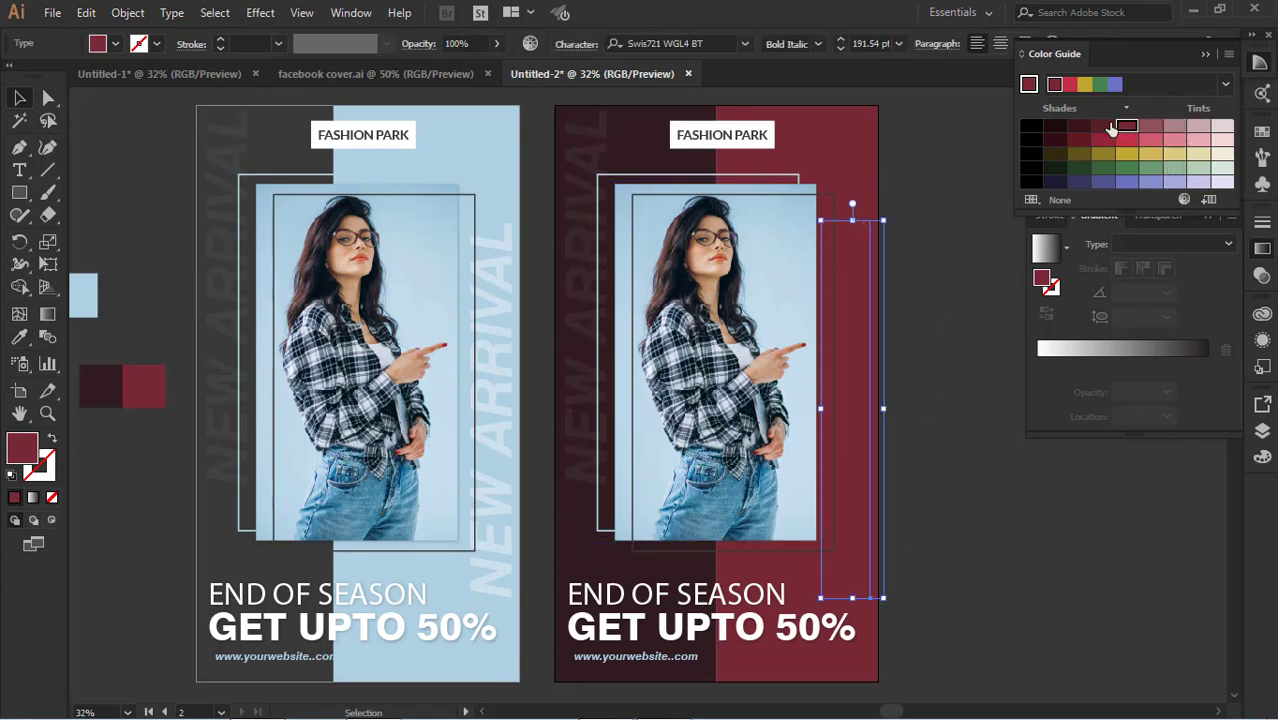
{"action": "left_click", "coordinate": [1103, 129]}
{"action": "left_click", "coordinate": [957, 456]}
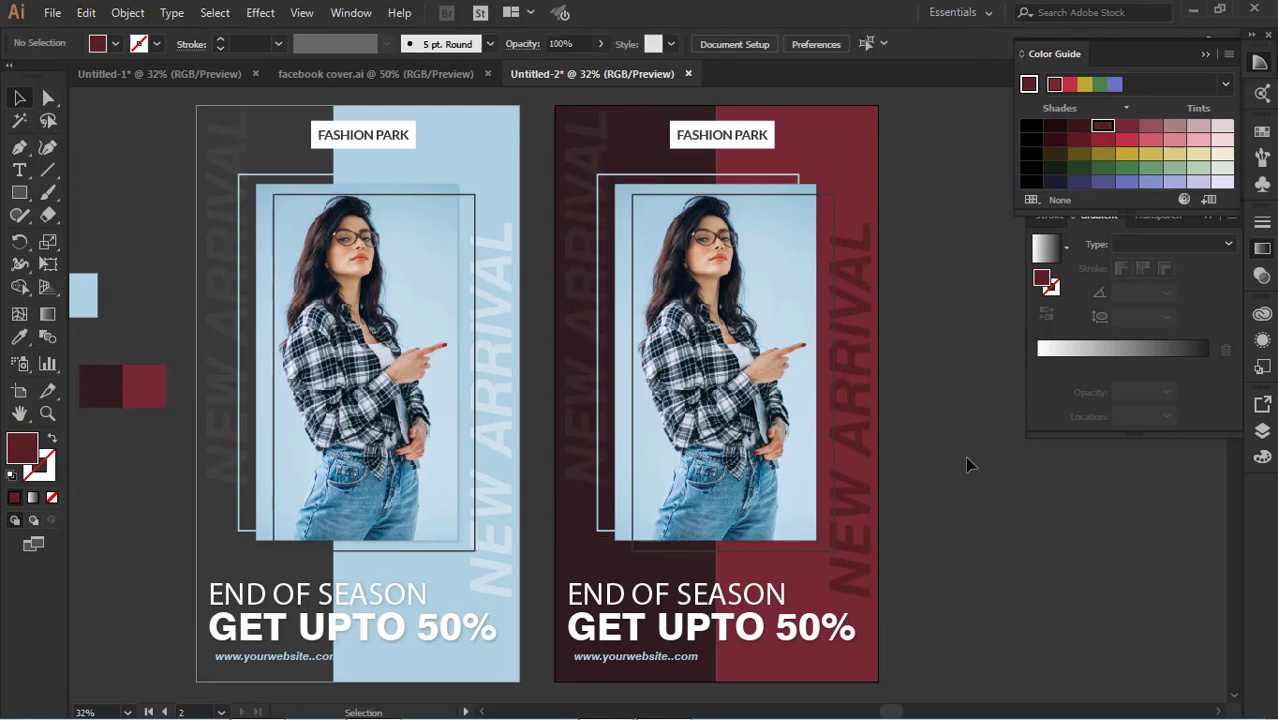
{"action": "scroll", "coordinate": [995, 513], "scroll_direction": "down", "scroll_amount": 1}
{"action": "scroll", "coordinate": [995, 513], "scroll_direction": "up", "scroll_amount": 2}
{"action": "scroll", "coordinate": [856, 280], "scroll_direction": "down", "scroll_amount": 2}
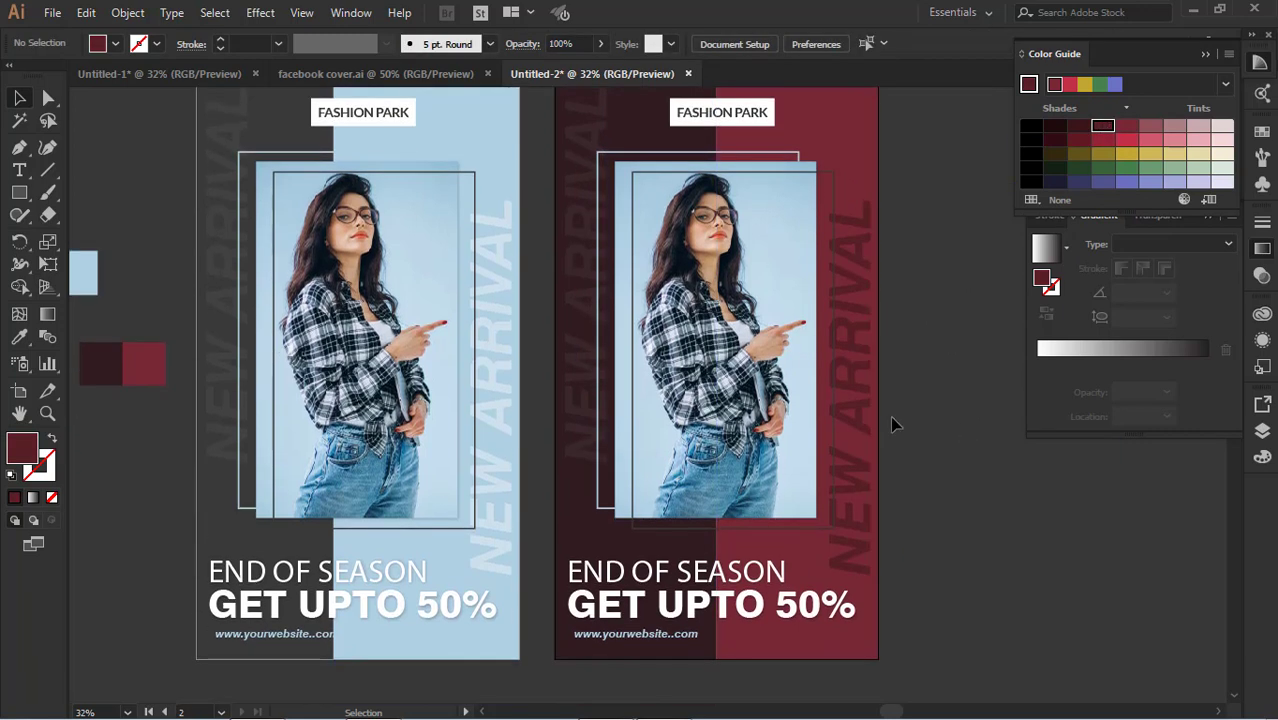
Place the linked photo 20526.jpg over the copied layout and take it off the canvas
{"action": "left_click", "coordinate": [800, 294]}
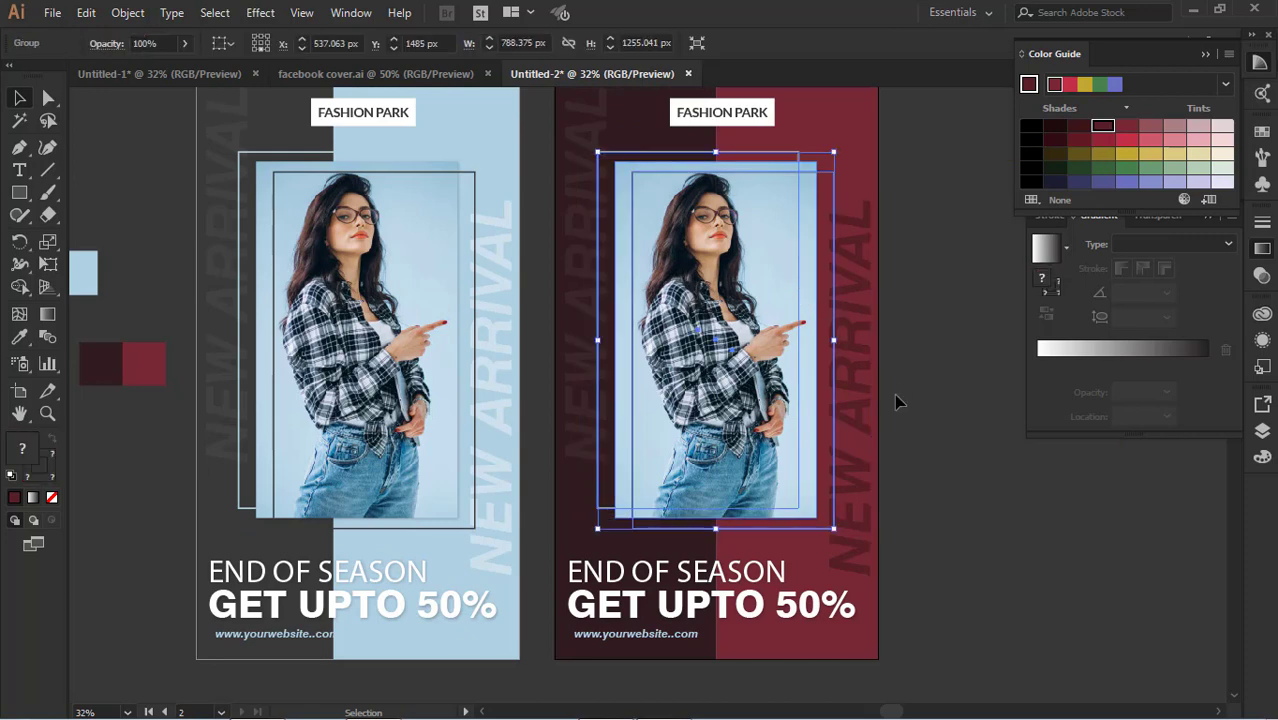
{"action": "left_click", "coordinate": [927, 498]}
{"action": "left_click", "coordinate": [663, 708]}
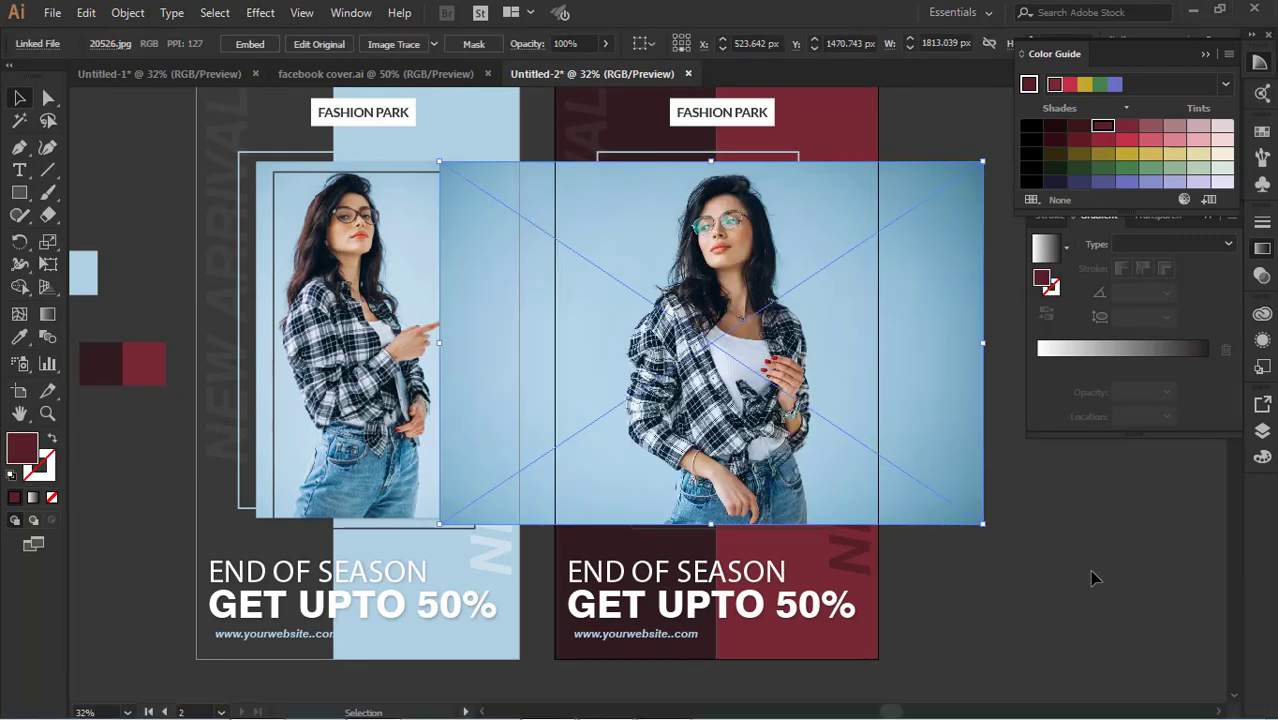
{"action": "left_click", "coordinate": [1093, 505]}
{"action": "left_click", "coordinate": [962, 462]}
{"action": "key", "text": "Delete"}
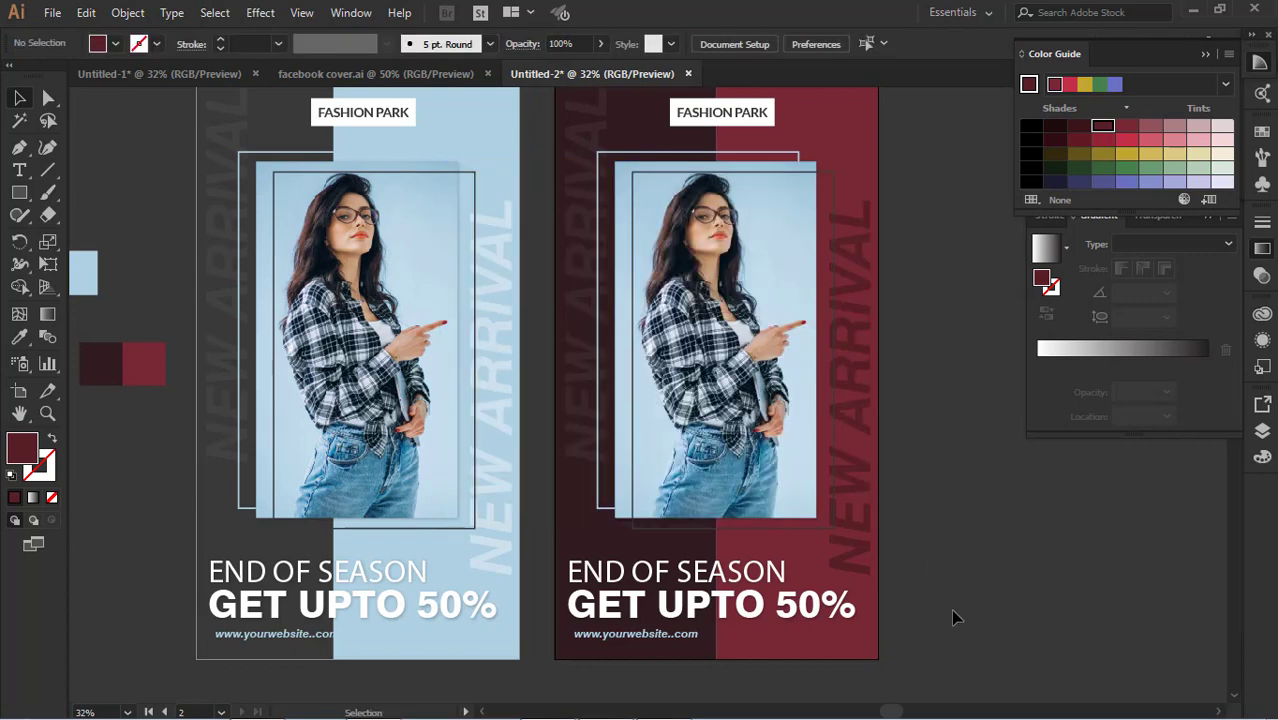
Isolate the clip group inside the copied layout's framed photo group and delete the photo it contains
{"action": "left_click", "coordinate": [800, 388]}
{"action": "double_click", "coordinate": [800, 388]}
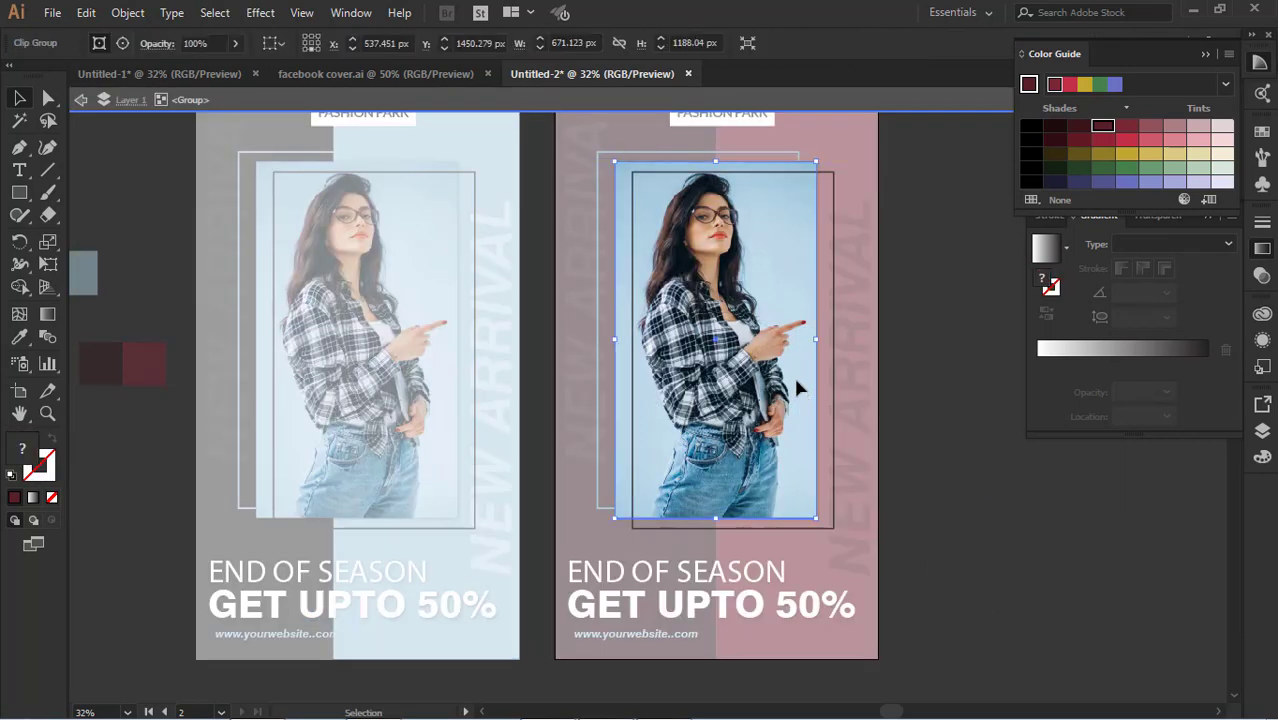
{"action": "left_click", "coordinate": [799, 388]}
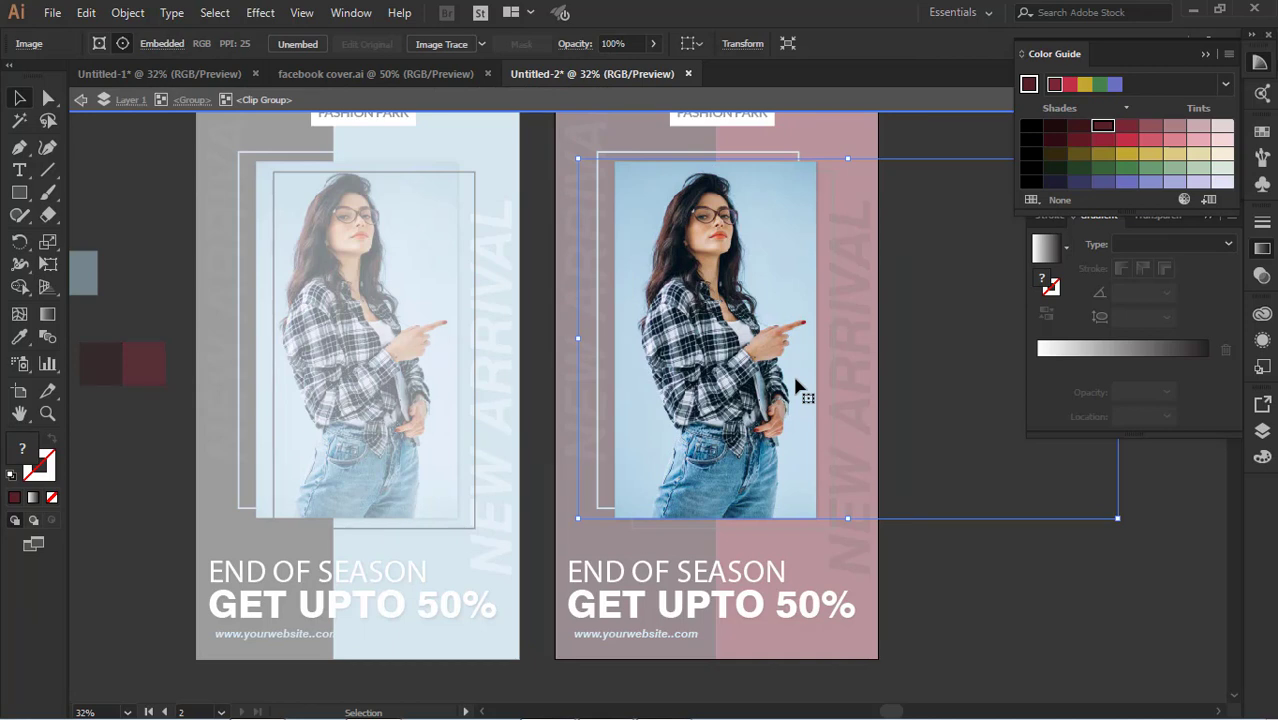
{"action": "key", "text": "Delete"}
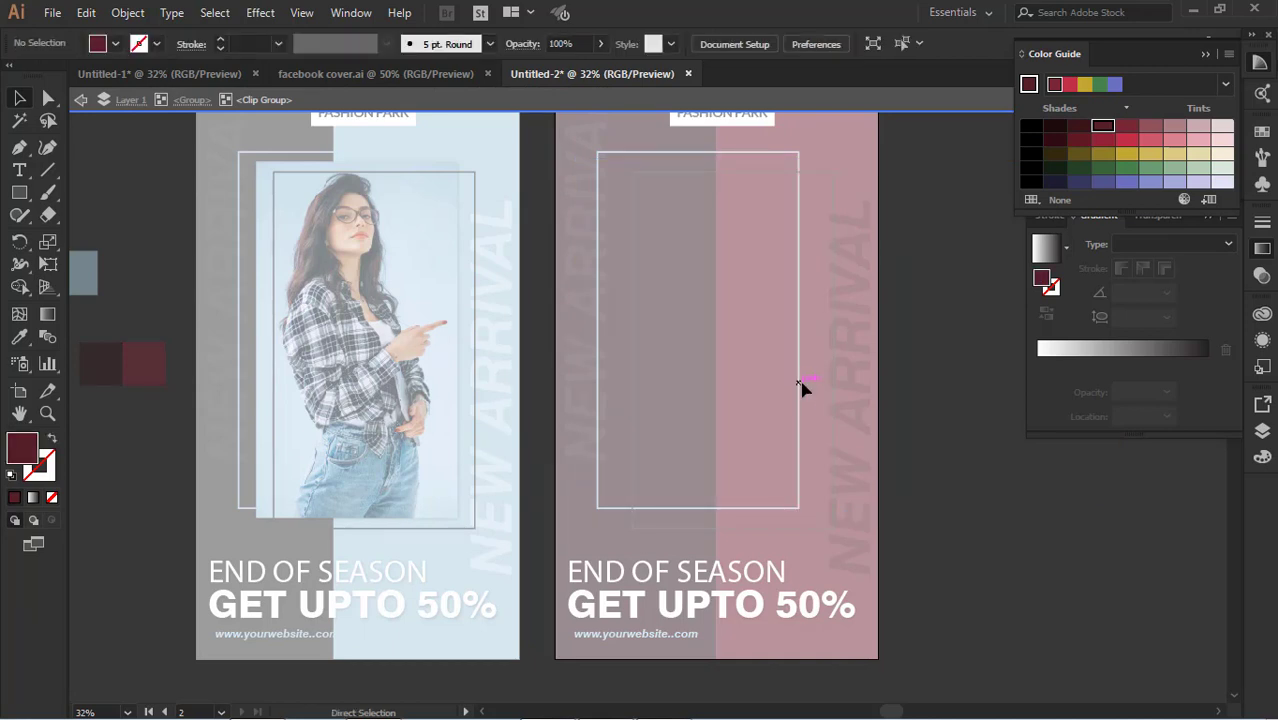
Paste the linked photo 20526.jpg into the copied layout's isolated clip group, centre the woman within the frame, and leave isolation
{"action": "left_click", "coordinate": [803, 388]}
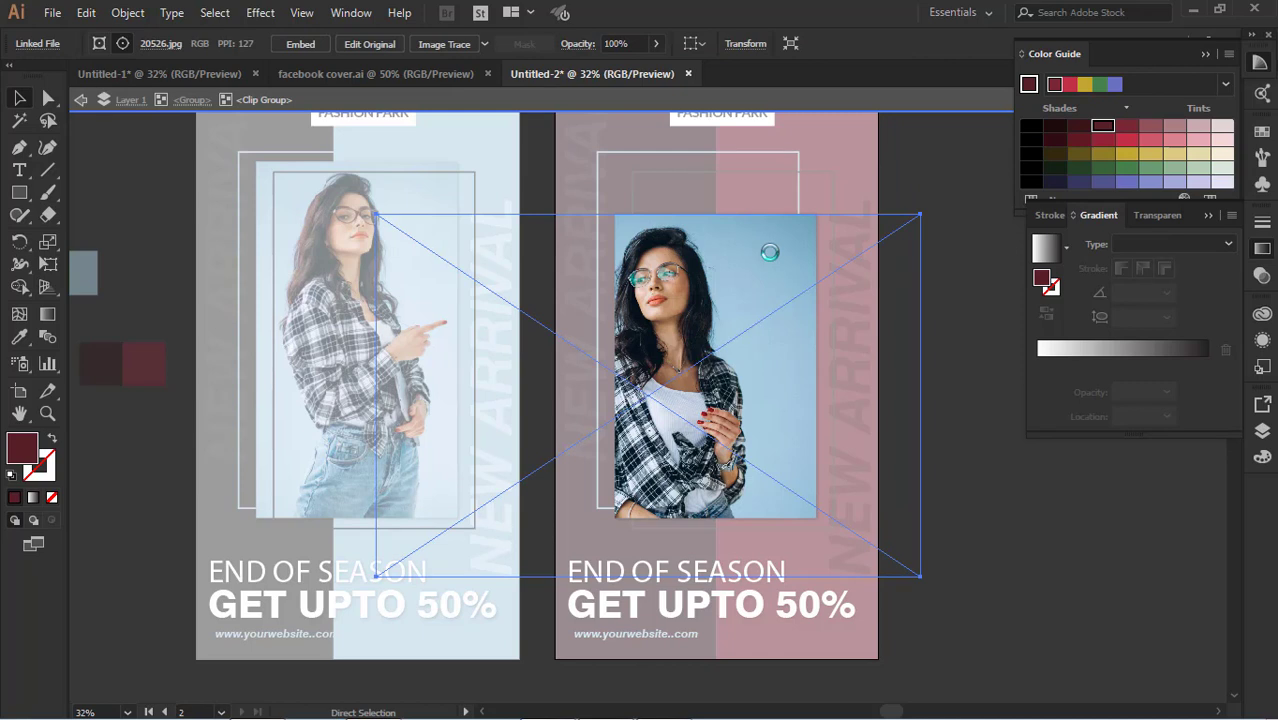
{"action": "left_click", "coordinate": [1004, 525]}
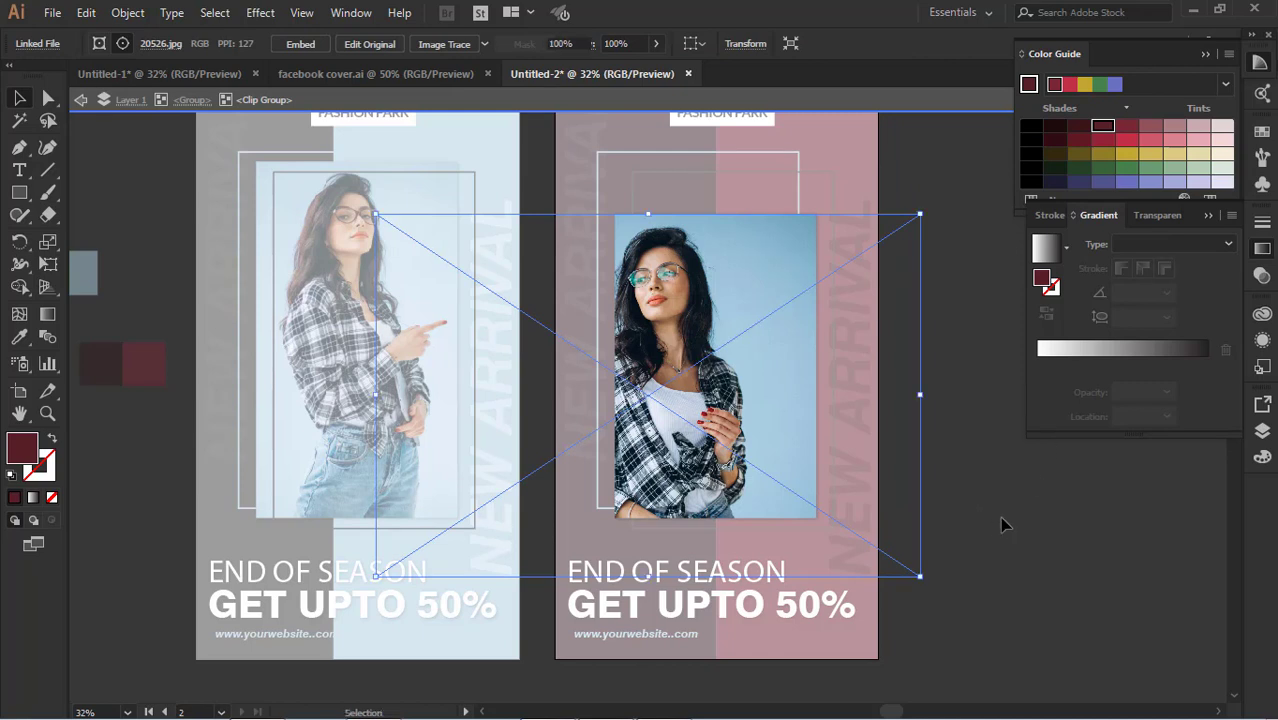
{"action": "left_click_drag", "start_coordinate": [720, 295], "coordinate": [753, 268]}
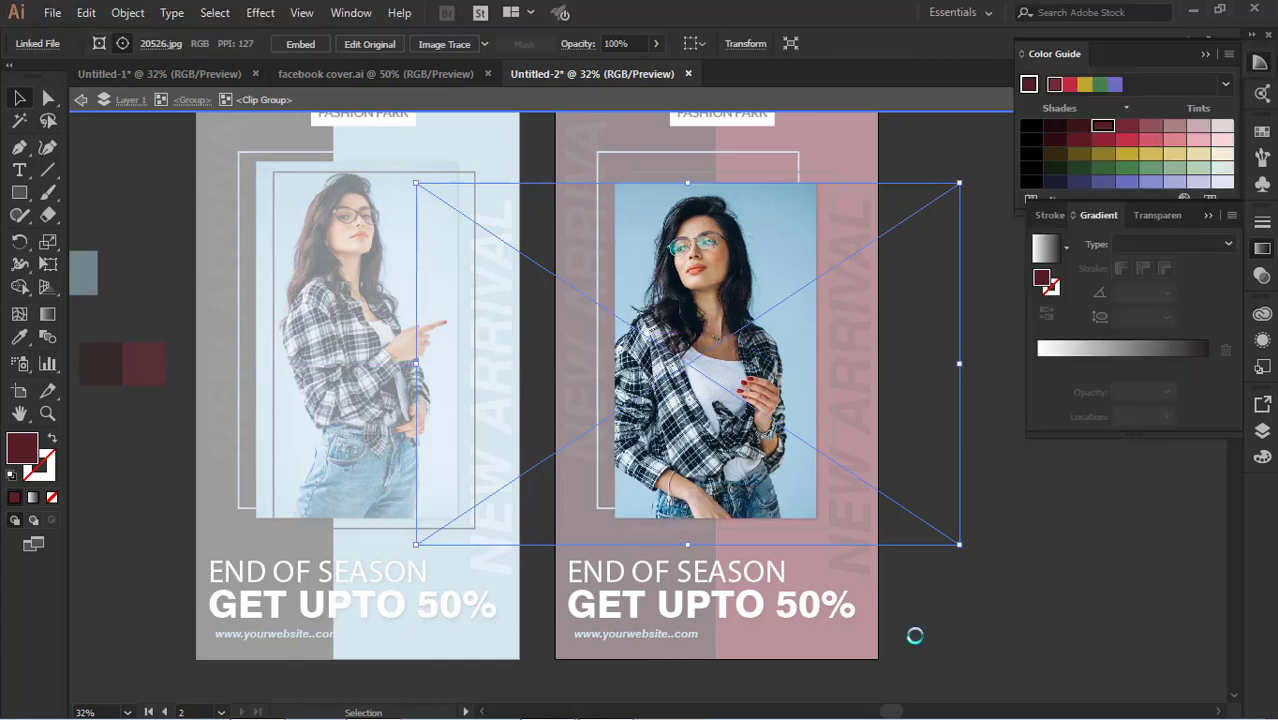
{"action": "left_click", "coordinate": [1057, 537]}
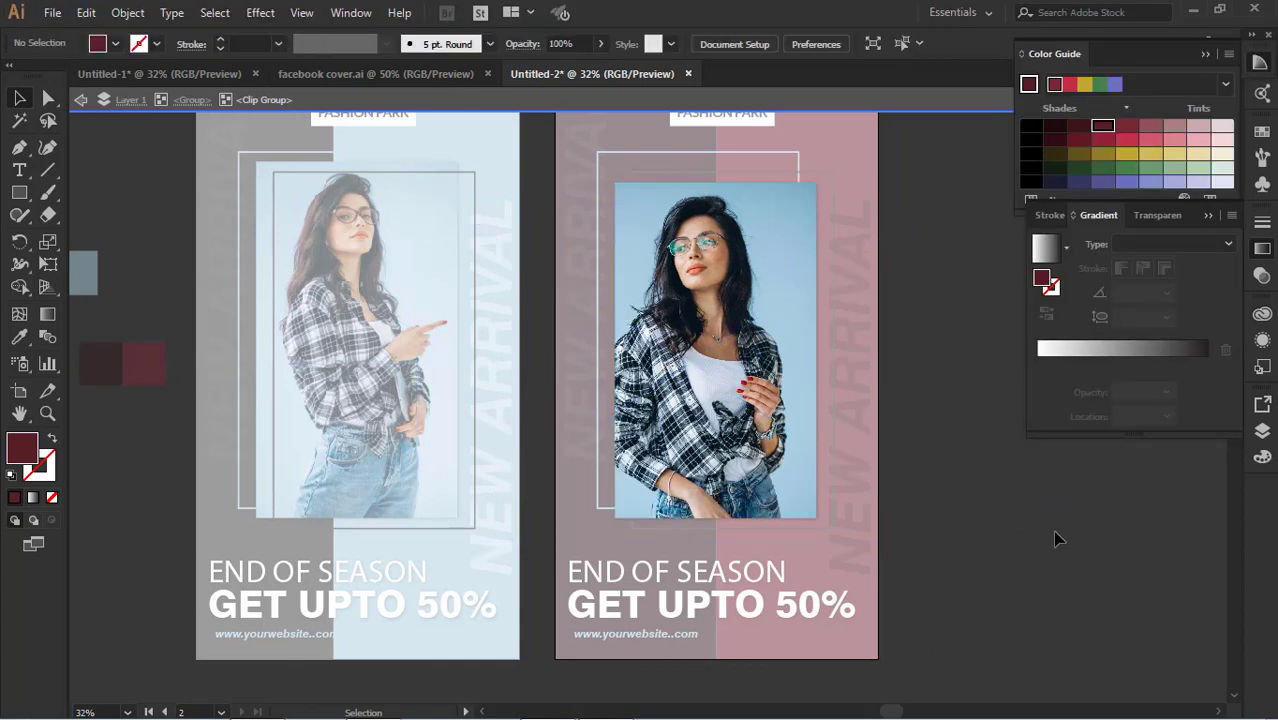
{"action": "left_click", "coordinate": [699, 225]}
{"action": "left_click_drag", "start_coordinate": [714, 255], "coordinate": [731, 247]}
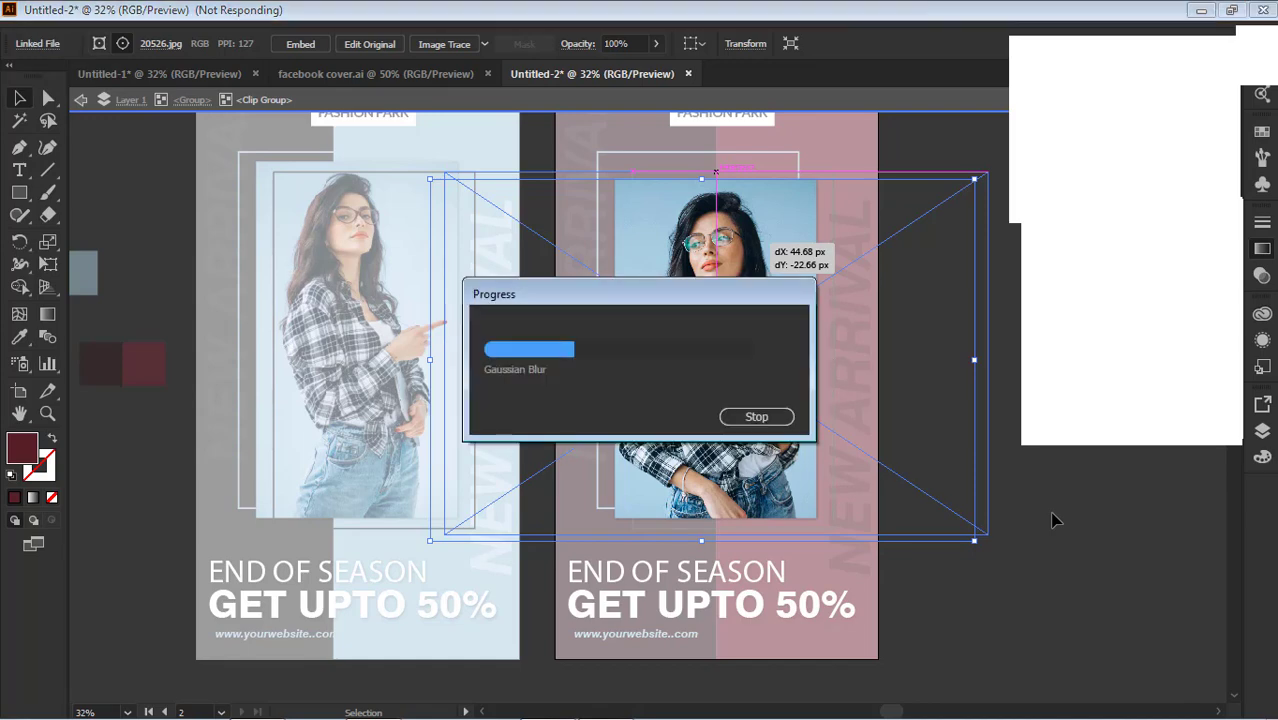
{"action": "left_click", "coordinate": [80, 99]}
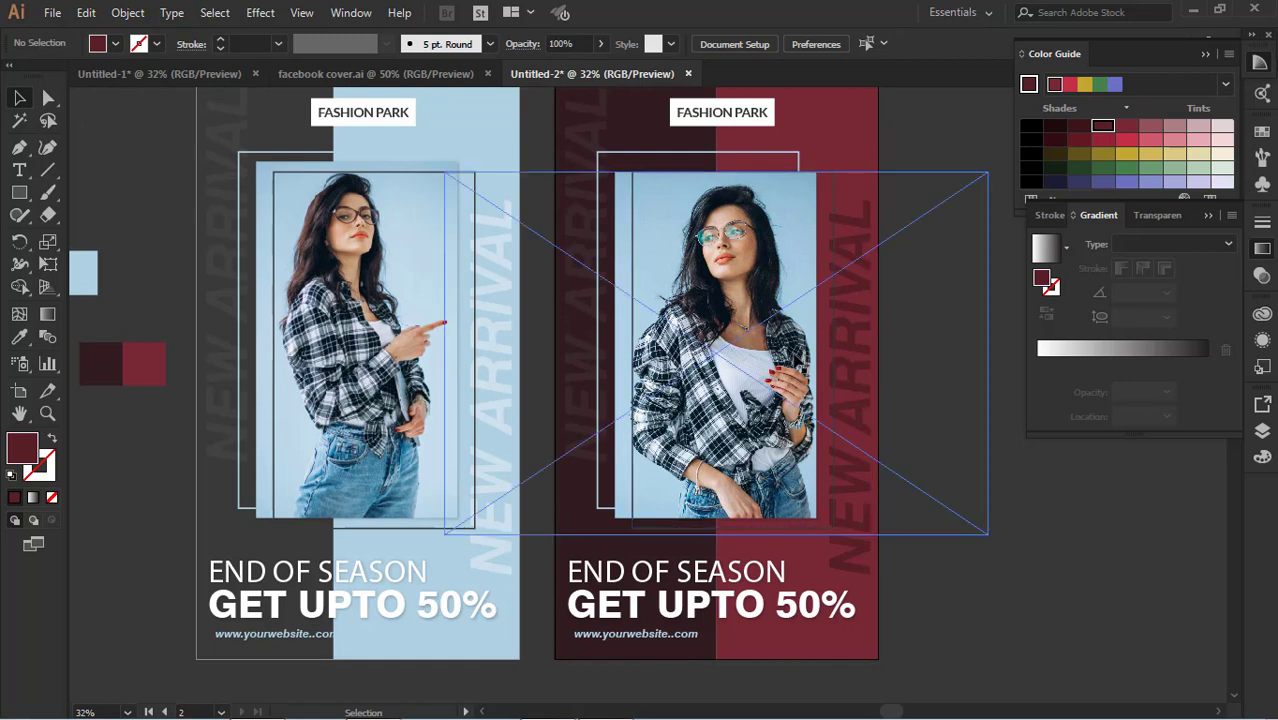
Ungroup the framed photo group on the maroon copy
{"action": "left_click", "coordinate": [814, 322]}
{"action": "right_click", "coordinate": [815, 319]}
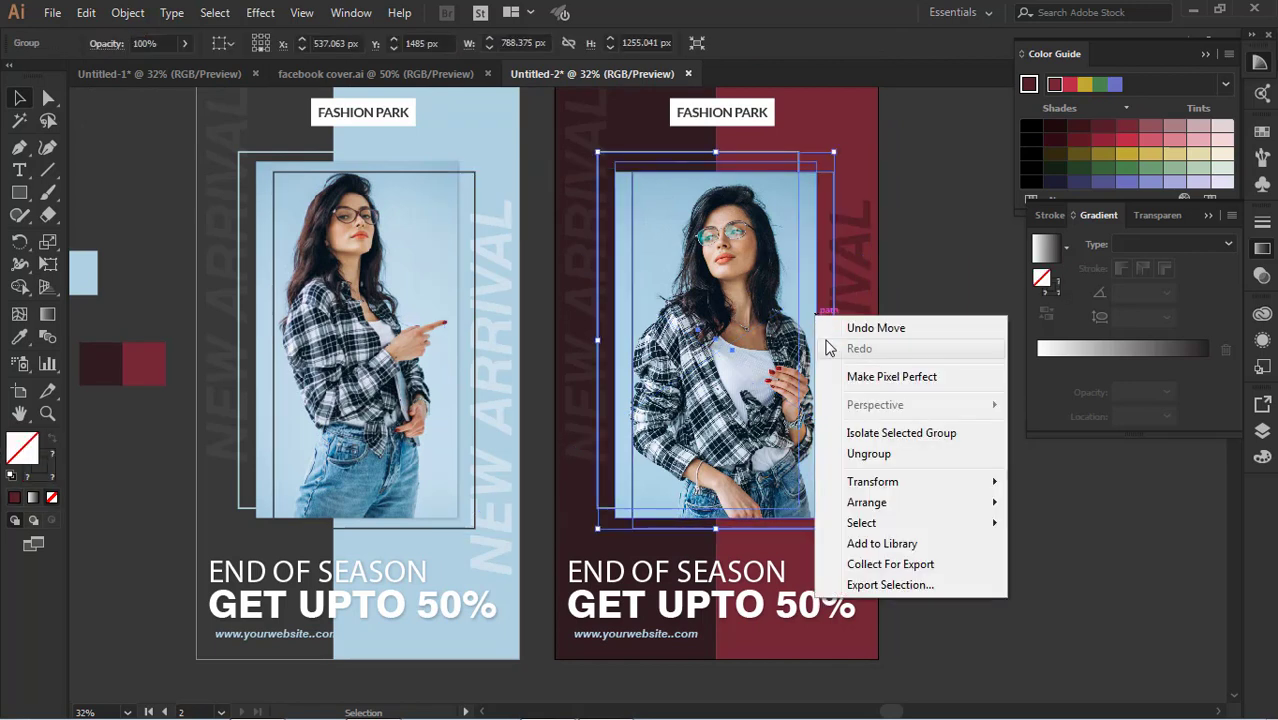
{"action": "left_click", "coordinate": [899, 453]}
{"action": "left_click", "coordinate": [905, 268]}
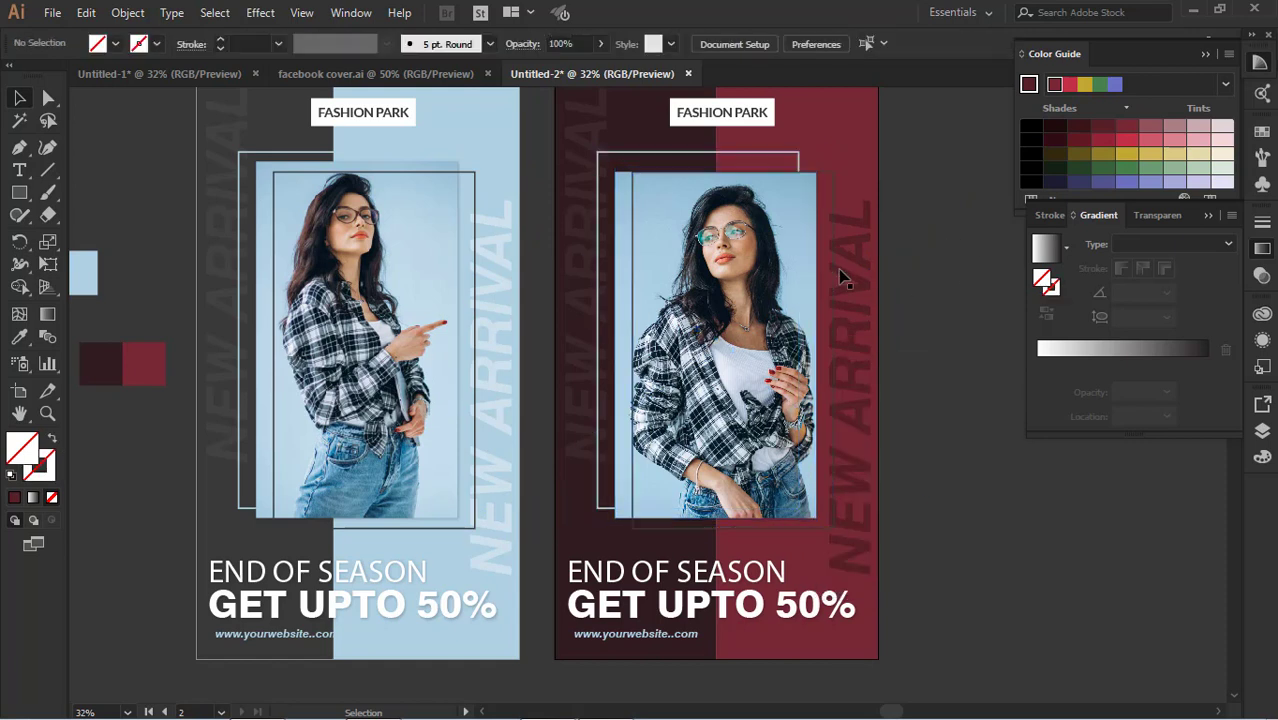
Remove the Drop Shadow effect from the maroon copy's photo clip group
{"action": "left_click", "coordinate": [812, 265]}
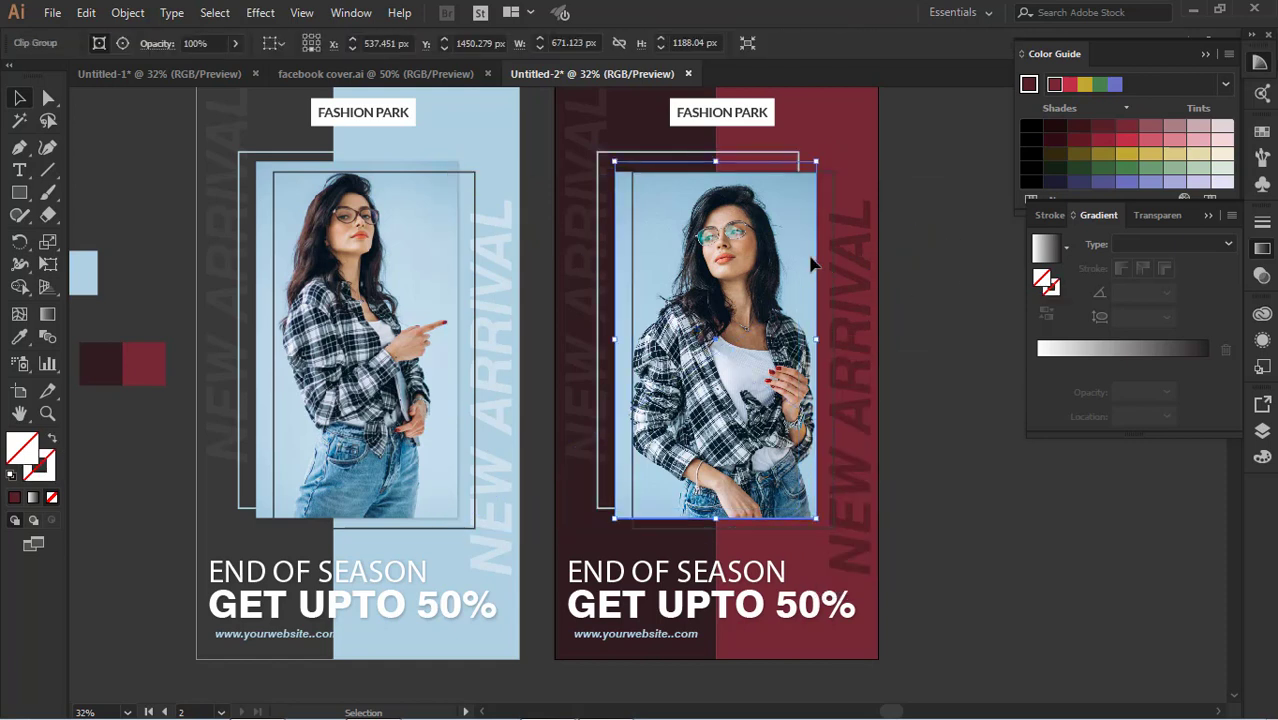
{"action": "left_click", "coordinate": [1261, 341]}
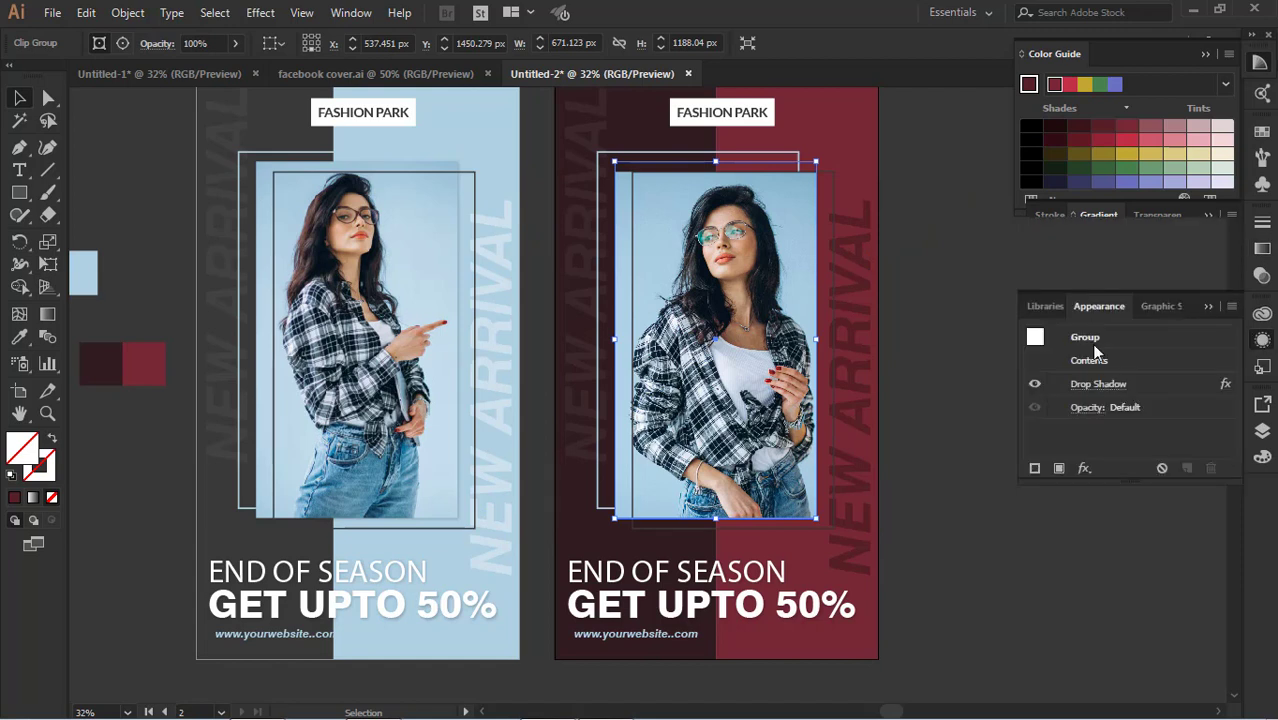
{"action": "left_click", "coordinate": [1126, 383]}
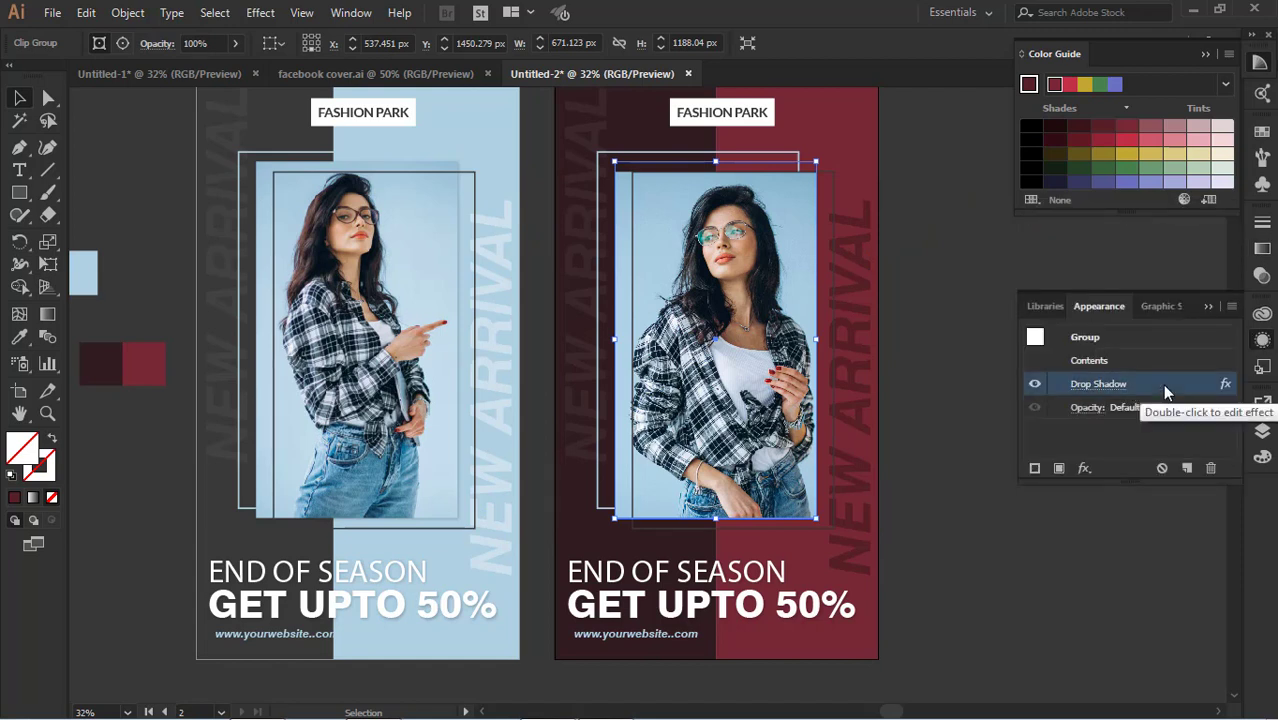
{"action": "left_click", "coordinate": [1211, 468]}
{"action": "left_click", "coordinate": [1045, 512]}
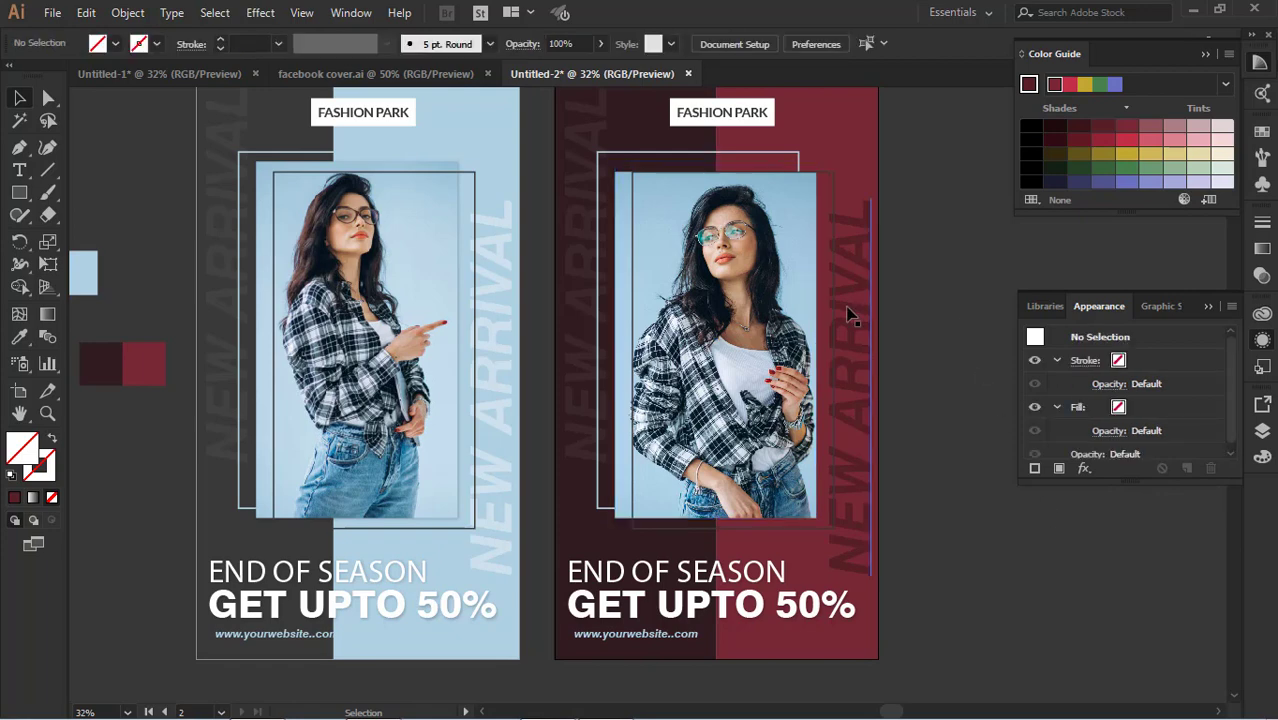
Isolate the maroon copy's photo clip group, raise and slightly enlarge the photo so it fills the mask, and leave isolation
{"action": "left_click", "coordinate": [792, 289]}
{"action": "double_click", "coordinate": [792, 292]}
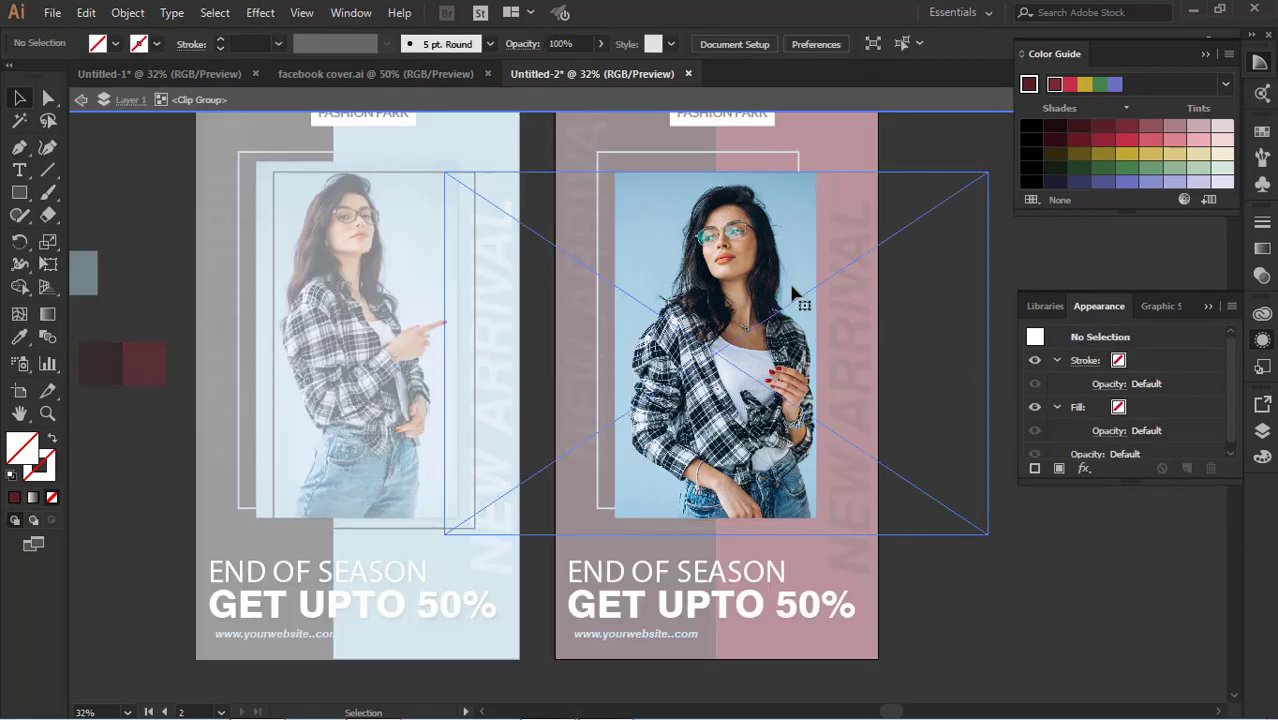
{"action": "left_click_drag", "start_coordinate": [789, 281], "coordinate": [785, 251]}
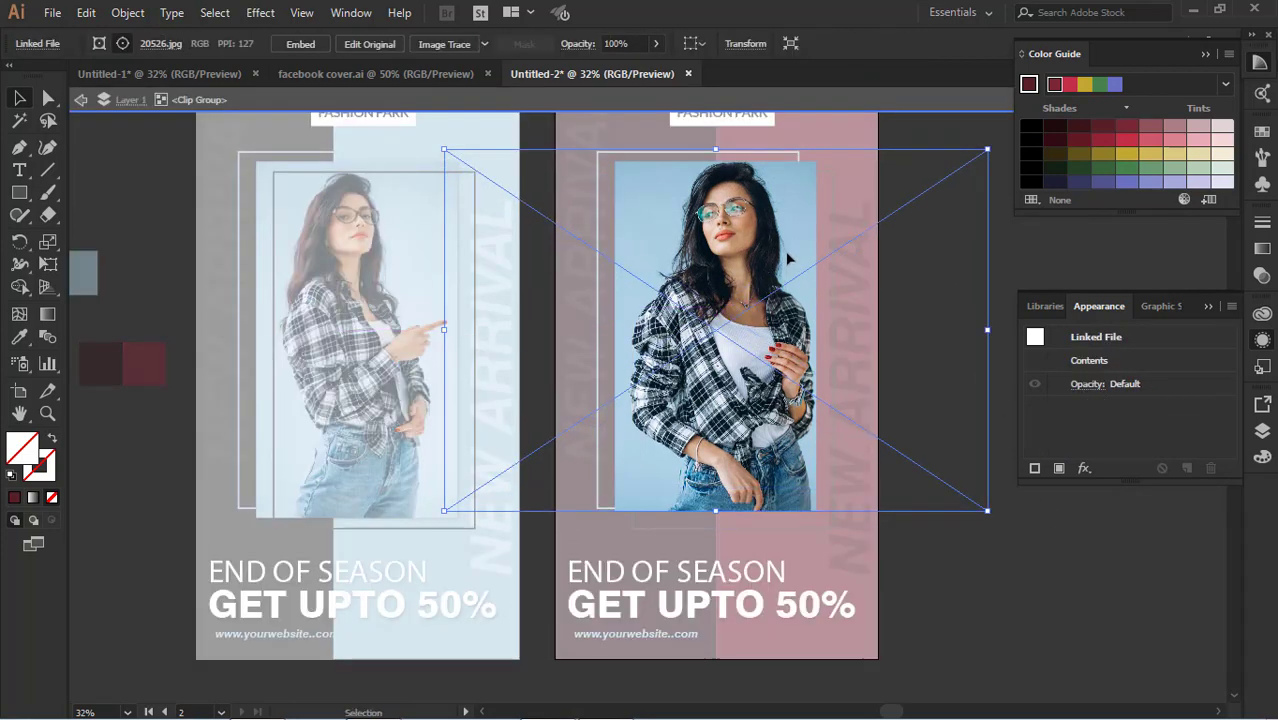
{"action": "left_click_drag", "start_coordinate": [987, 510], "coordinate": [1017, 531]}
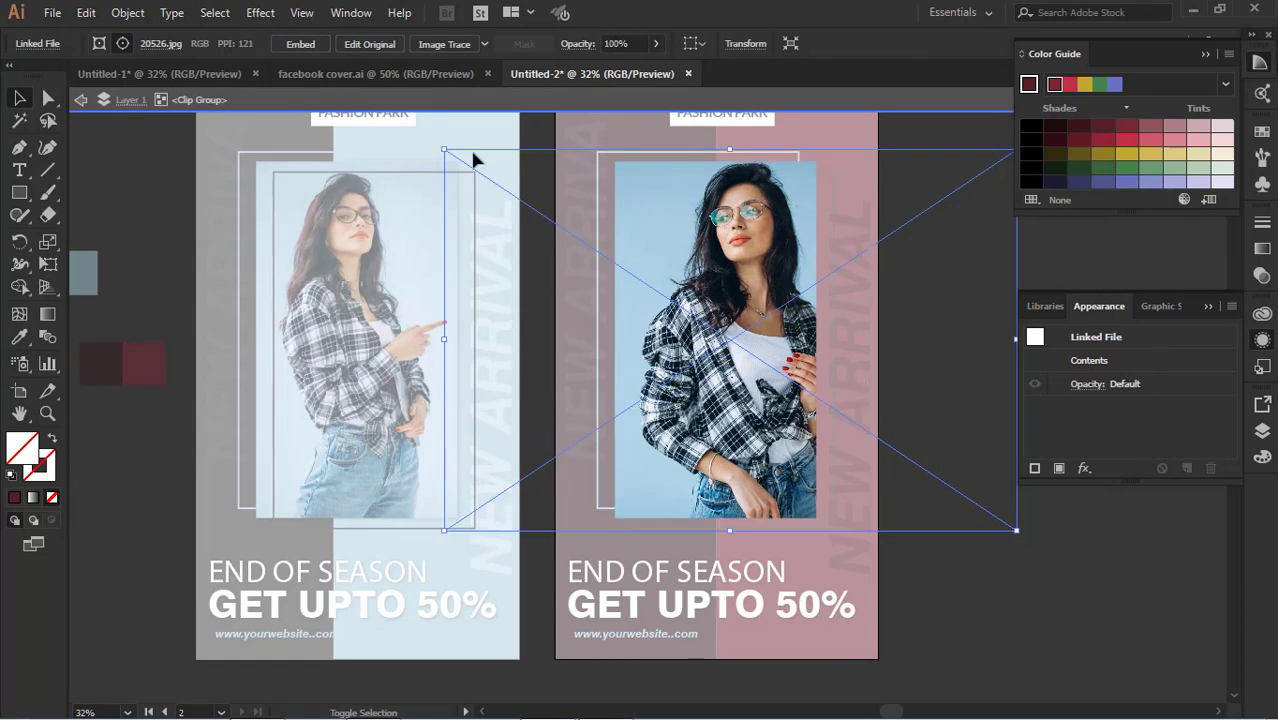
{"action": "left_click_drag", "start_coordinate": [445, 148], "coordinate": [439, 146]}
{"action": "left_click_drag", "start_coordinate": [783, 260], "coordinate": [760, 258]}
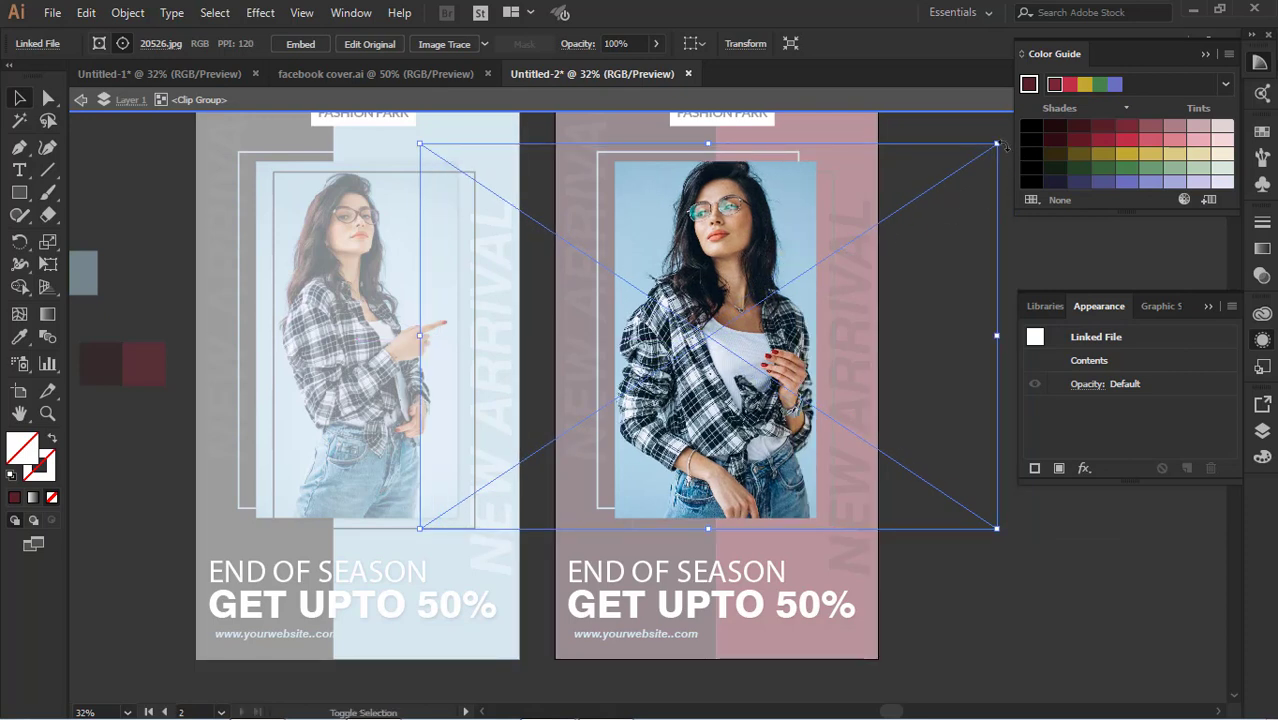
{"action": "left_click_drag", "start_coordinate": [997, 144], "coordinate": [990, 148]}
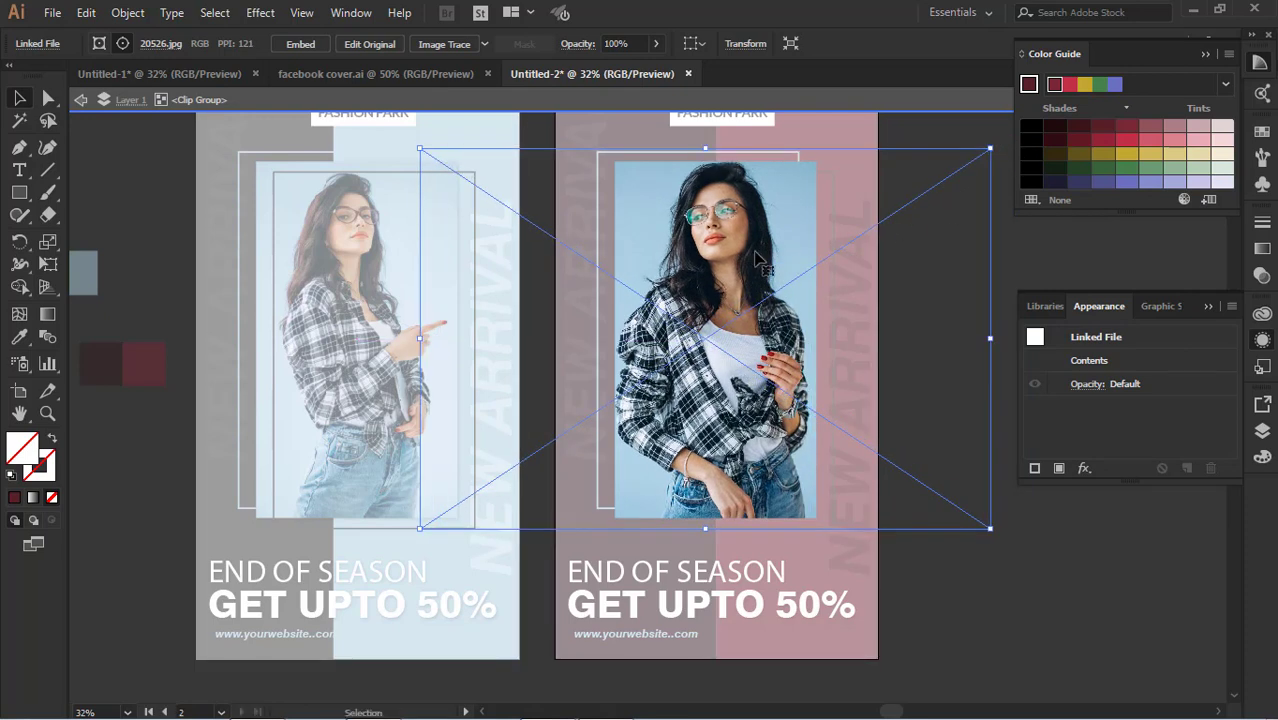
{"action": "left_click", "coordinate": [81, 100]}
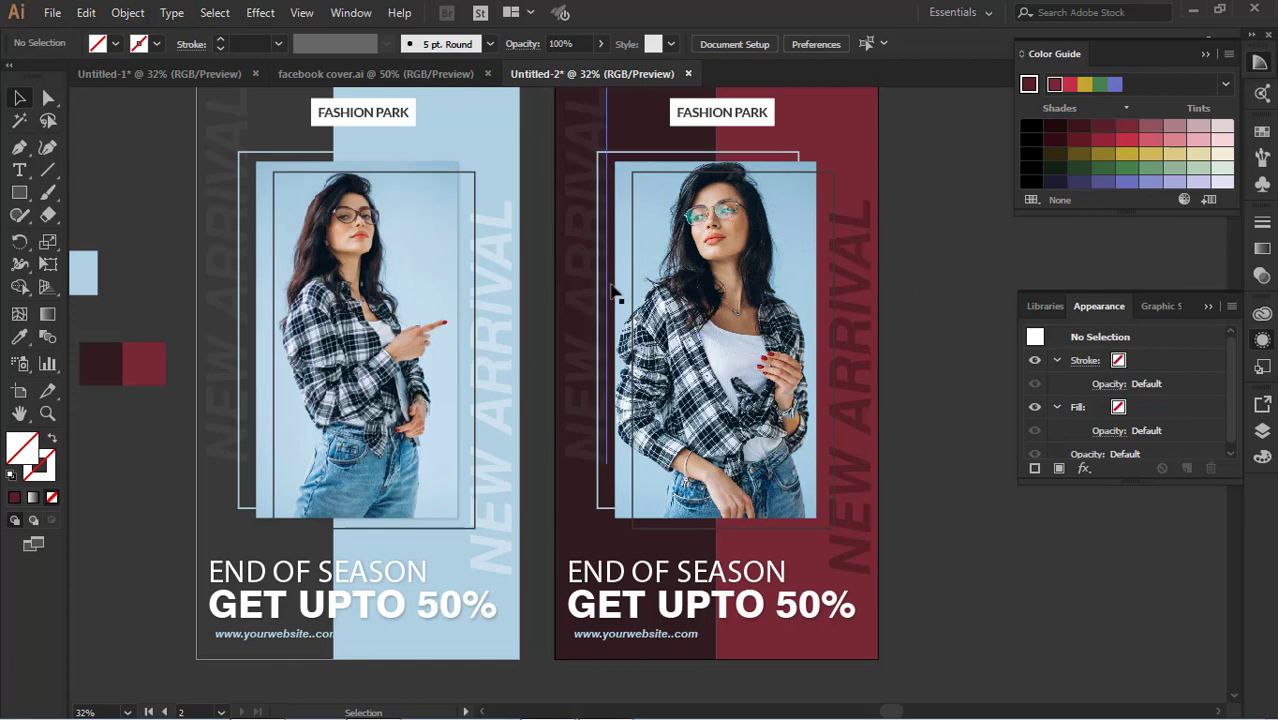
Set the stroke of the front frame rectangle over the maroon copy's photo to white
{"action": "left_click", "coordinate": [836, 252]}
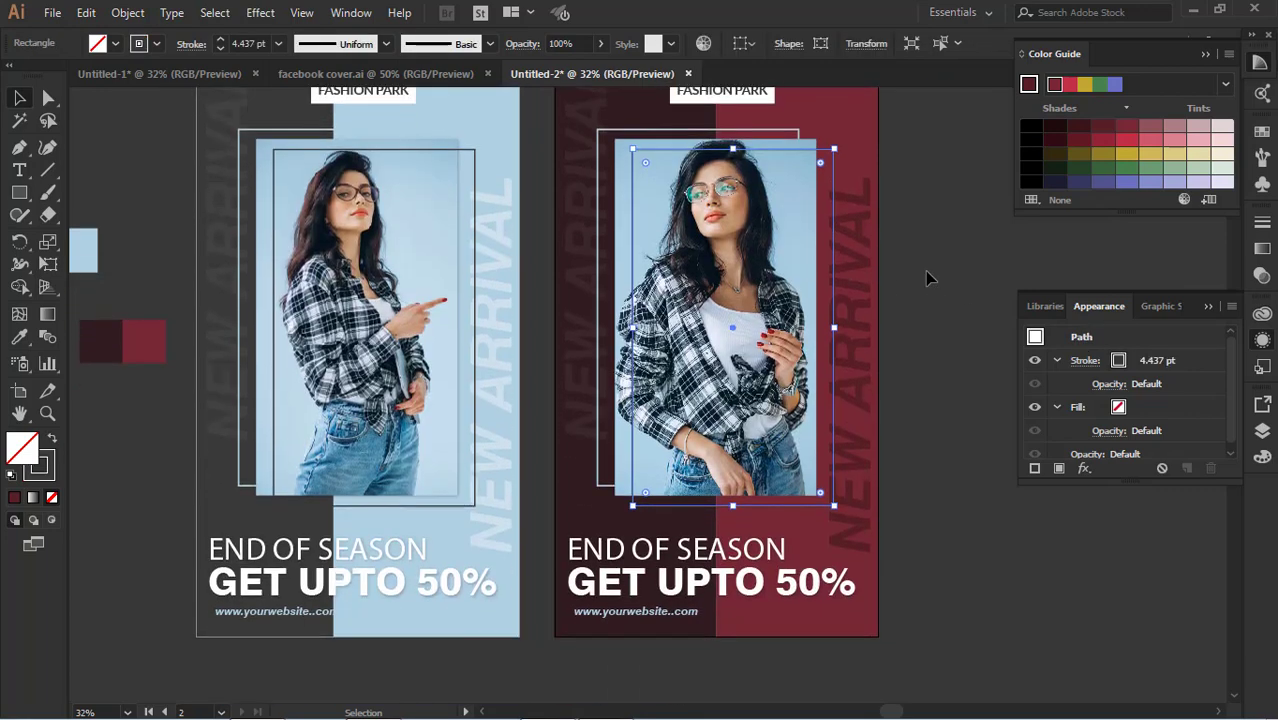
{"action": "left_click", "coordinate": [932, 276]}
{"action": "left_click", "coordinate": [837, 363]}
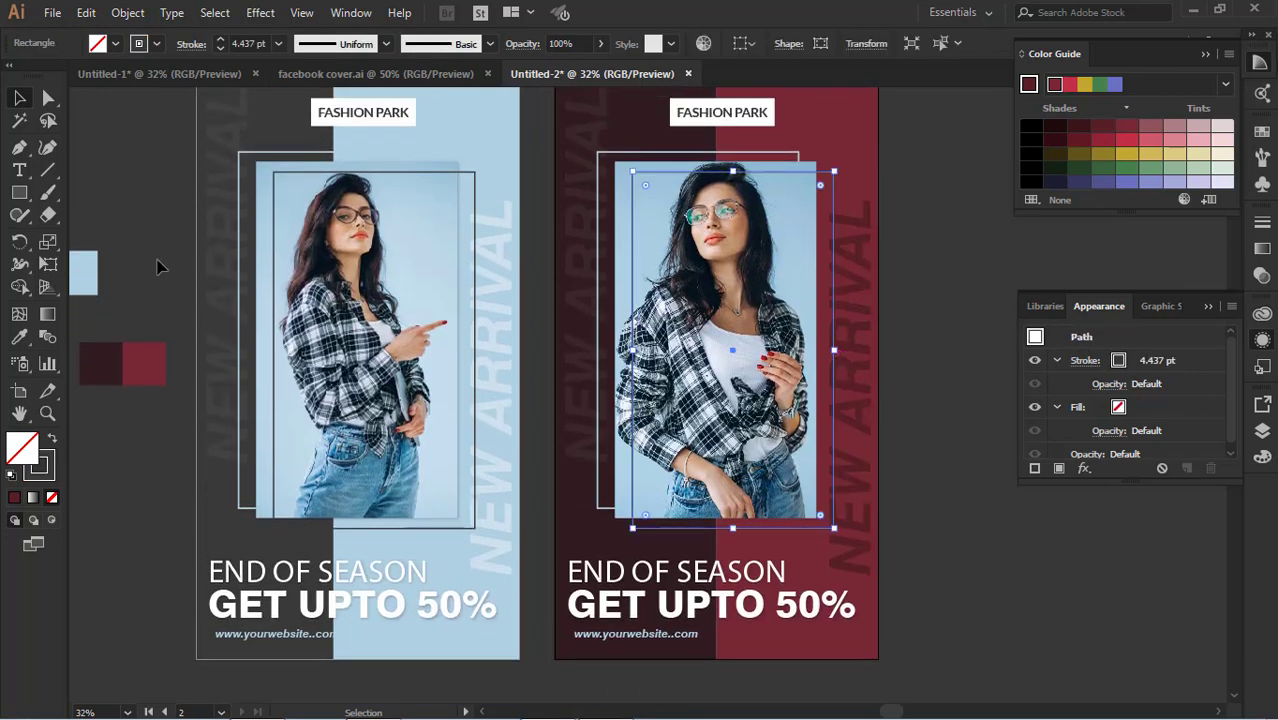
{"action": "left_click", "coordinate": [158, 44]}
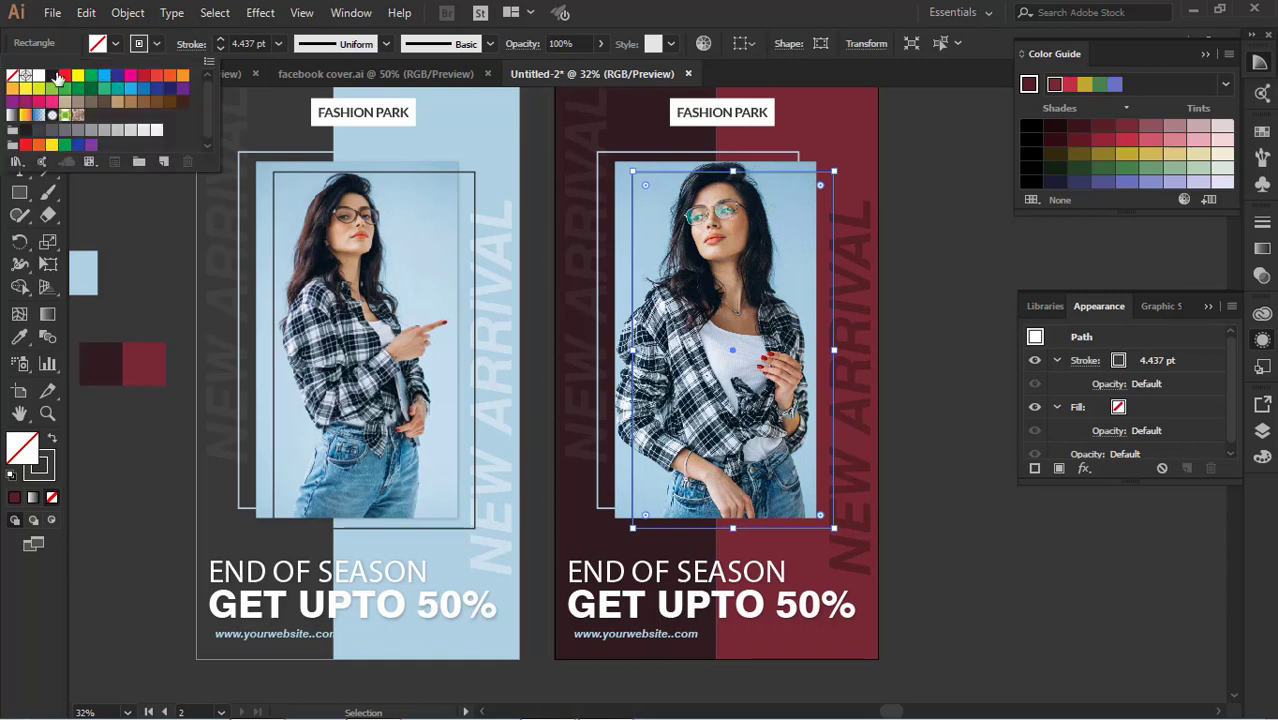
{"action": "left_click", "coordinate": [156, 129]}
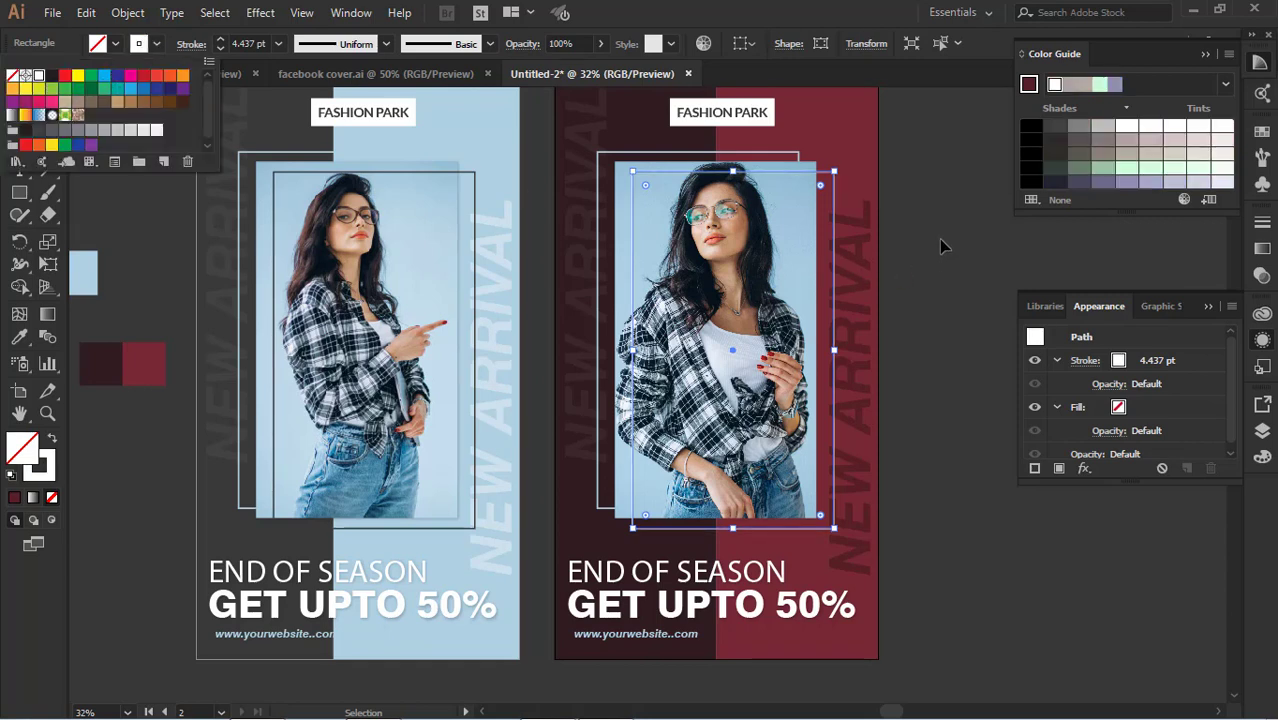
{"action": "left_click", "coordinate": [924, 244]}
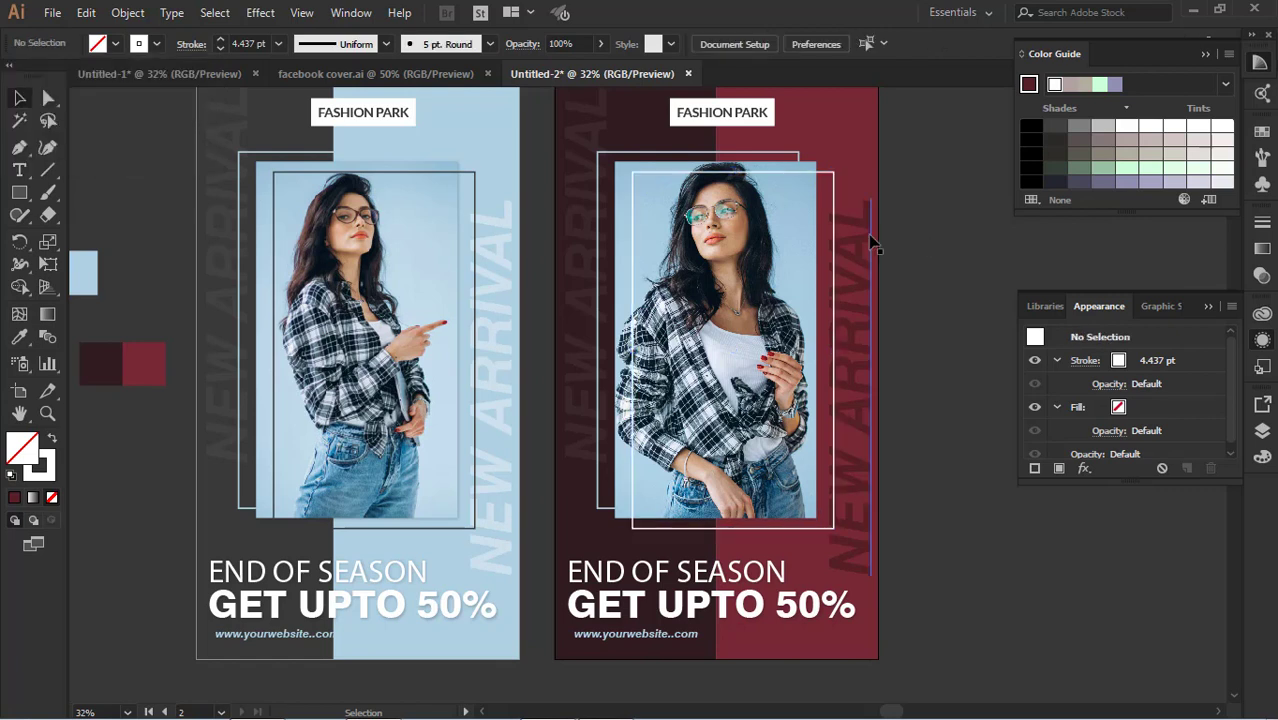
Sample the first layout's light blue background for the maroon copy's back frame rectangle and swap it onto the stroke
{"action": "left_click", "coordinate": [790, 157]}
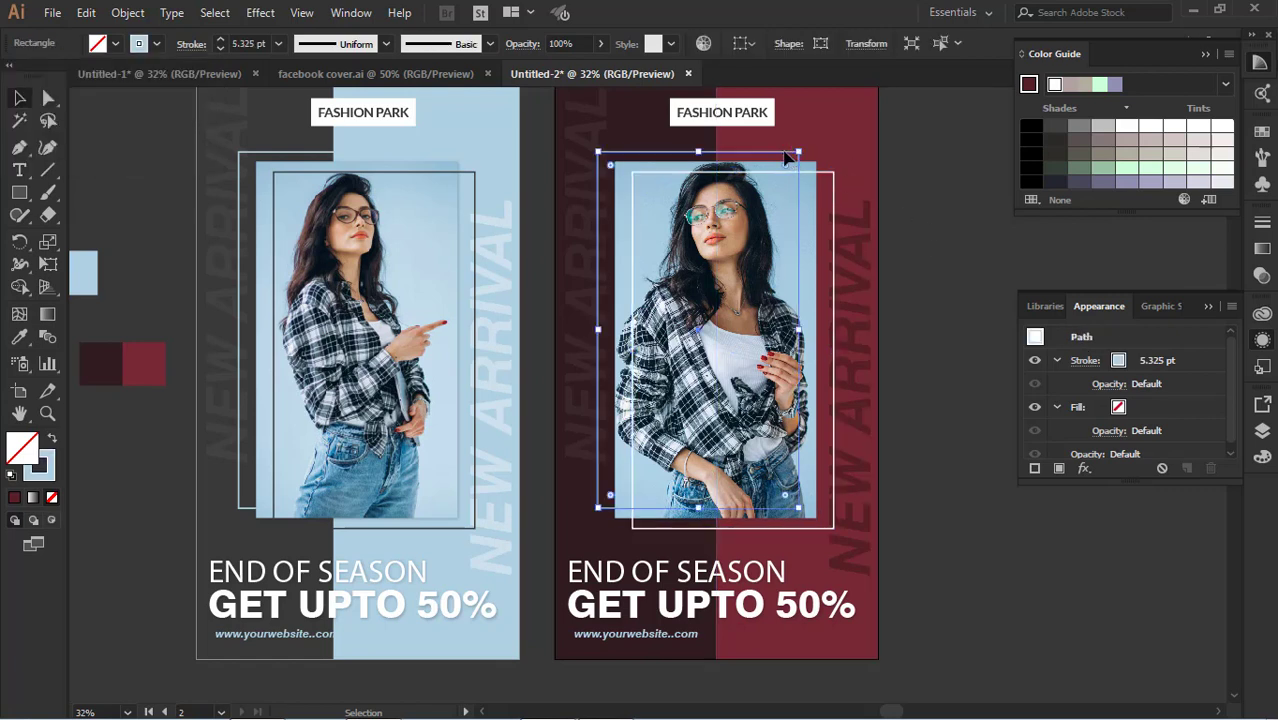
{"action": "left_click", "coordinate": [19, 337]}
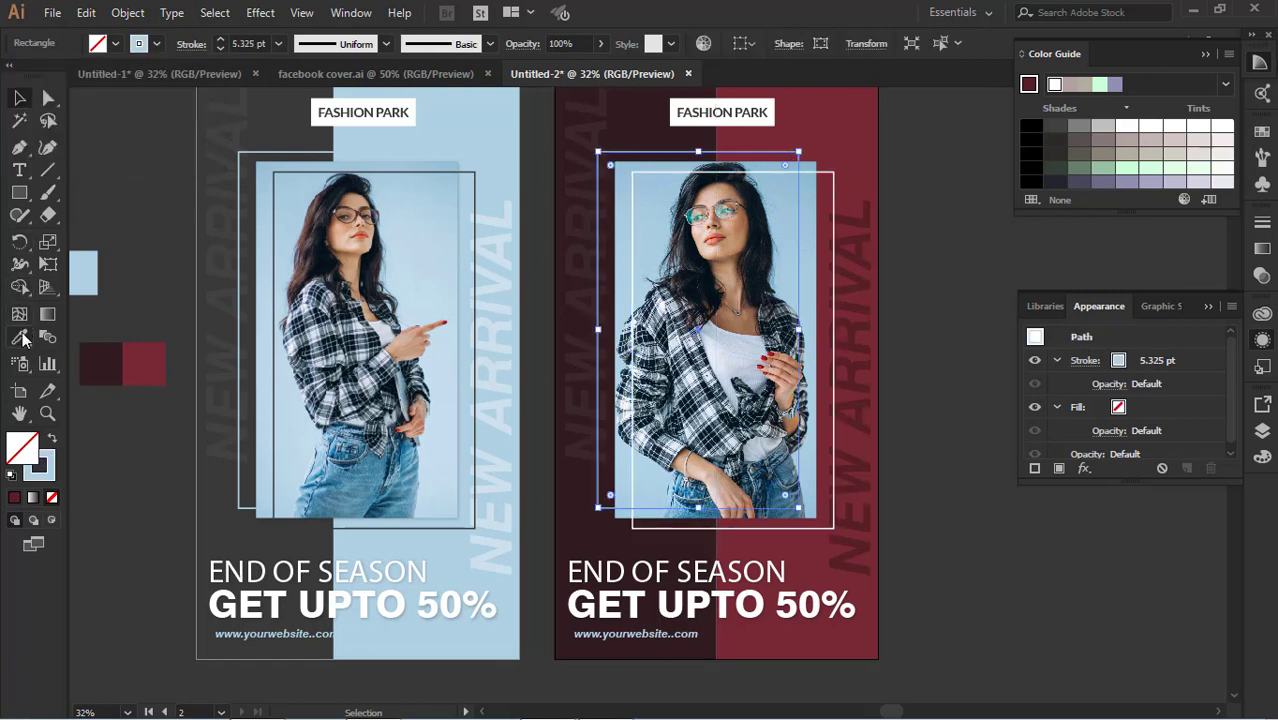
{"action": "left_click", "coordinate": [450, 123]}
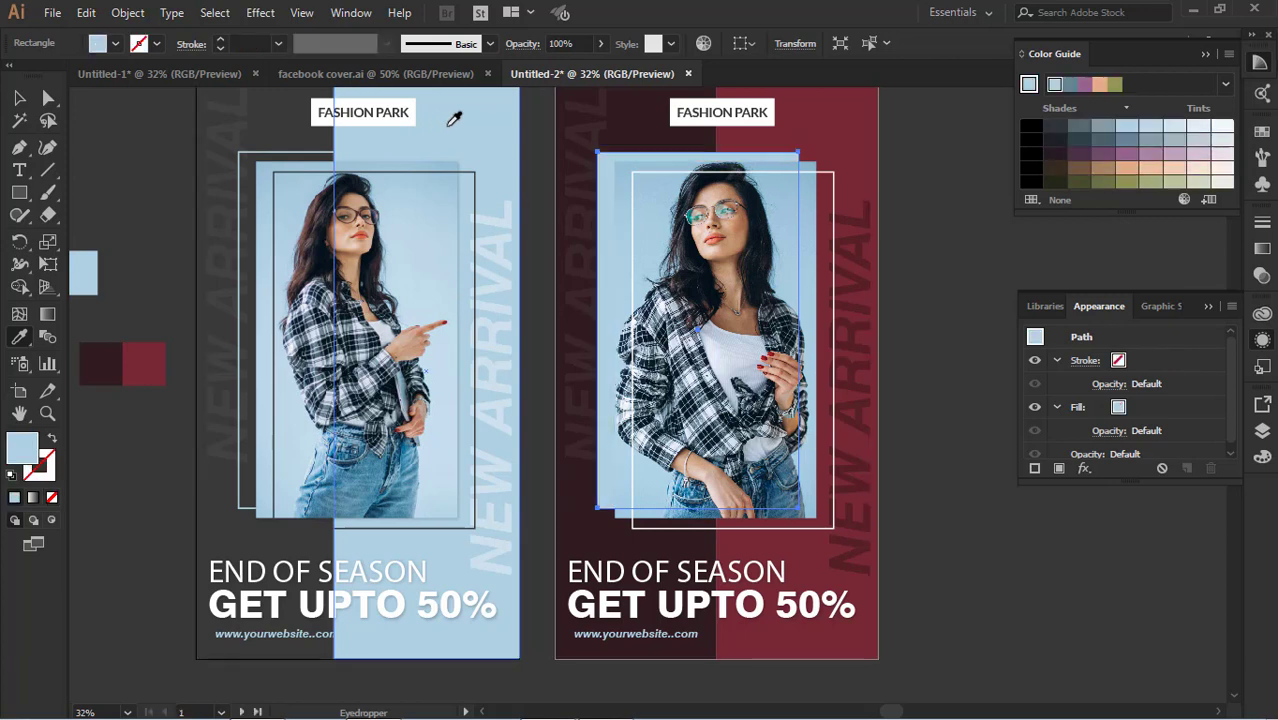
{"action": "left_click", "coordinate": [53, 440]}
Try a 5 pt stroke weight on the maroon copy's back frame rectangle and undo it
{"action": "left_click", "coordinate": [280, 45]}
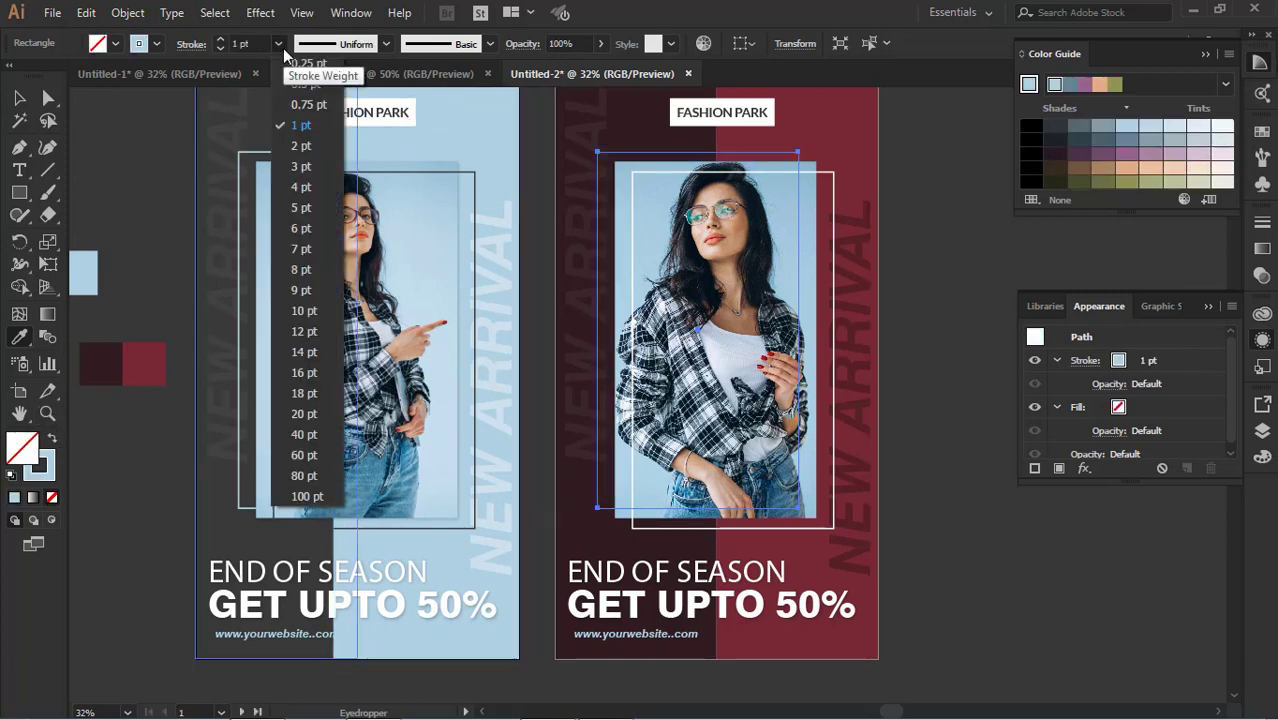
{"action": "left_click", "coordinate": [318, 208]}
{"action": "left_click", "coordinate": [24, 100]}
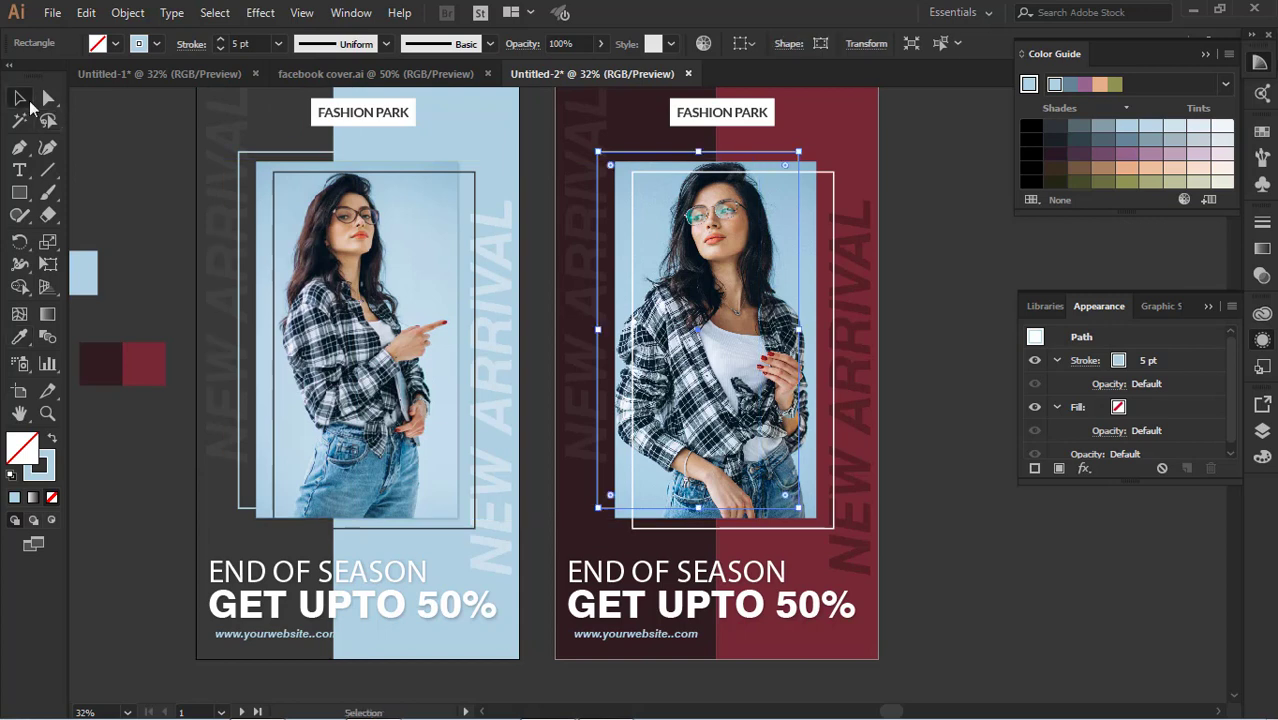
{"action": "left_click", "coordinate": [191, 171]}
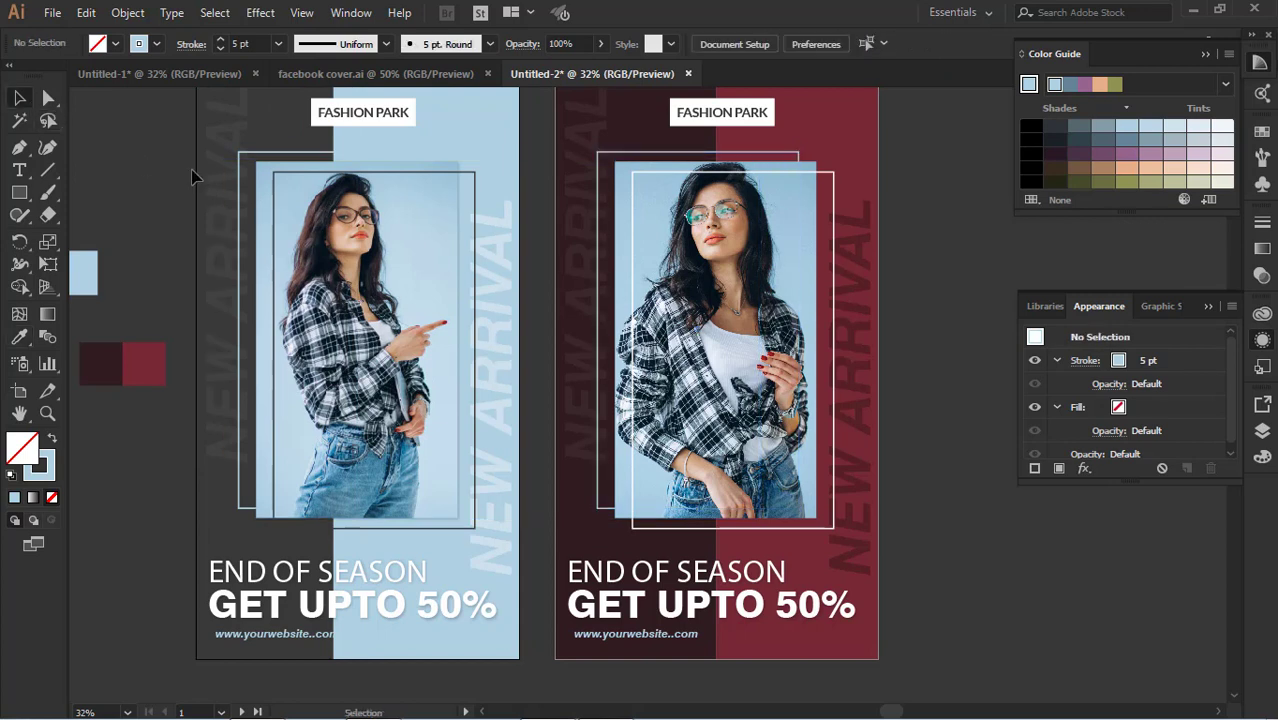
{"action": "left_click", "coordinate": [750, 156]}
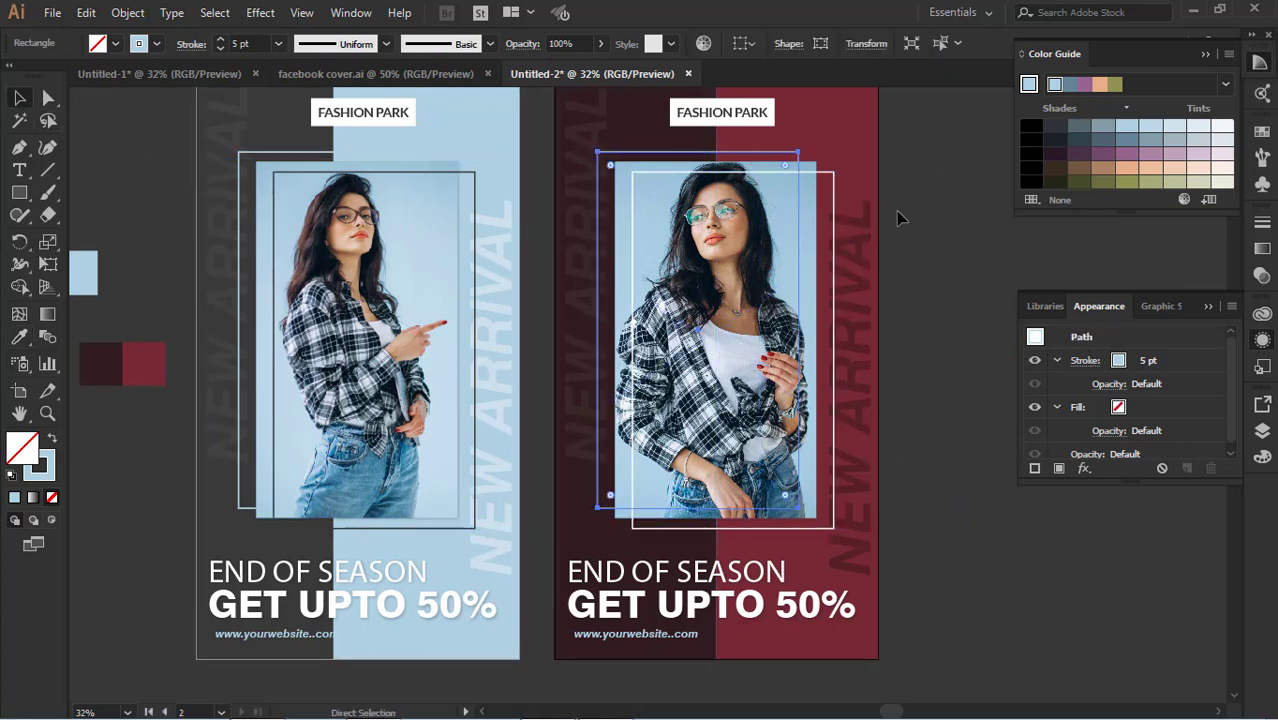
{"action": "key", "text": "ctrl+z"}
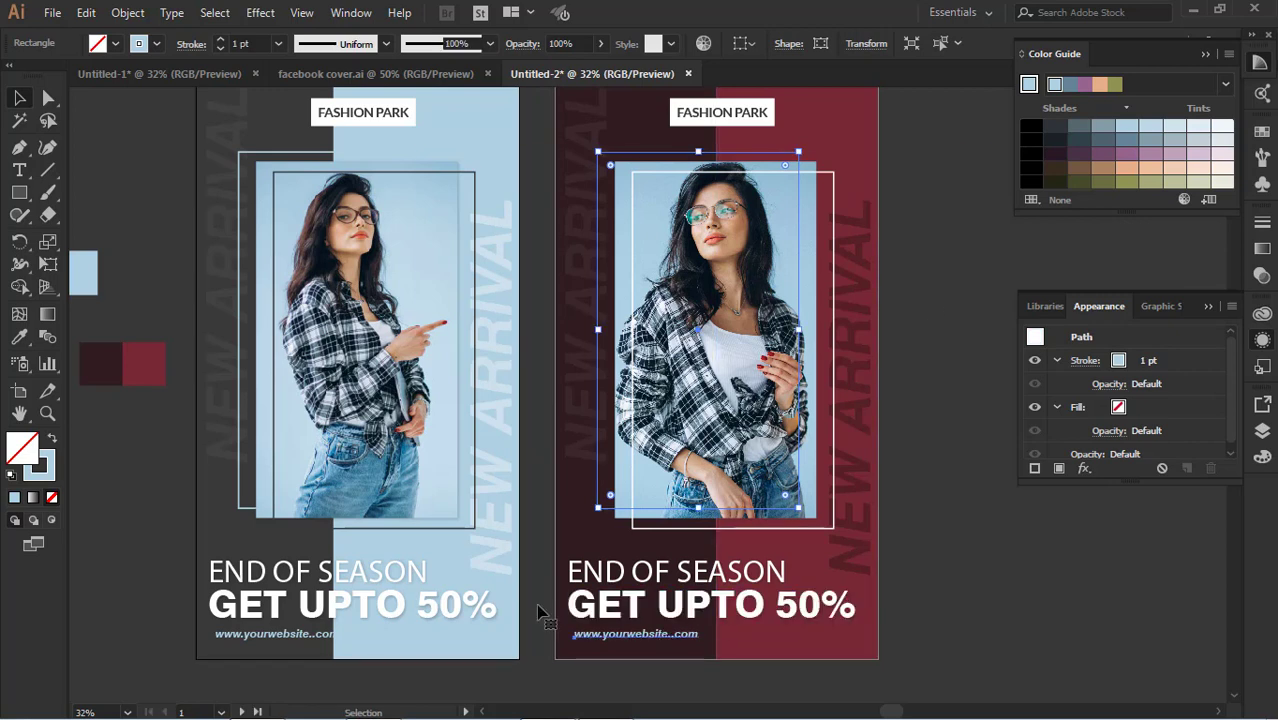
Recolour the maroon copy's website text with the white sampled from the FASHION PARK label, after trying the background maroon
{"action": "left_click", "coordinate": [636, 634]}
{"action": "left_click", "coordinate": [20, 338]}
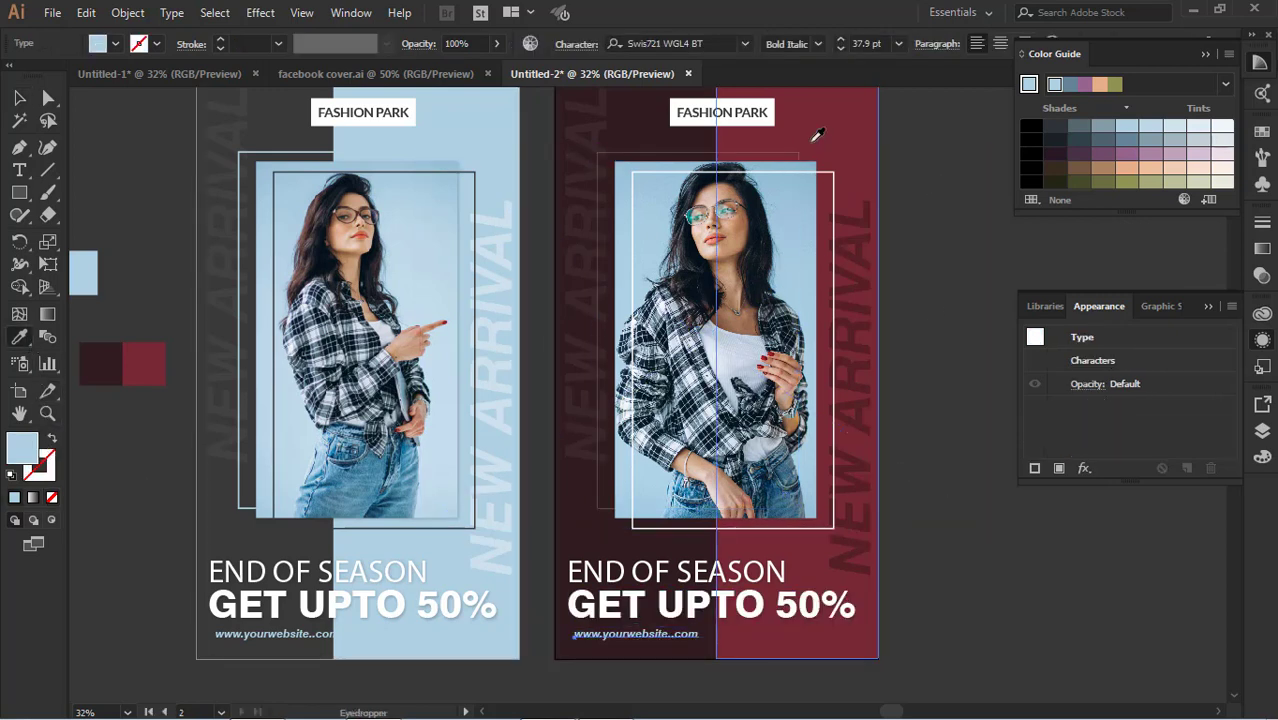
{"action": "left_click", "coordinate": [829, 113]}
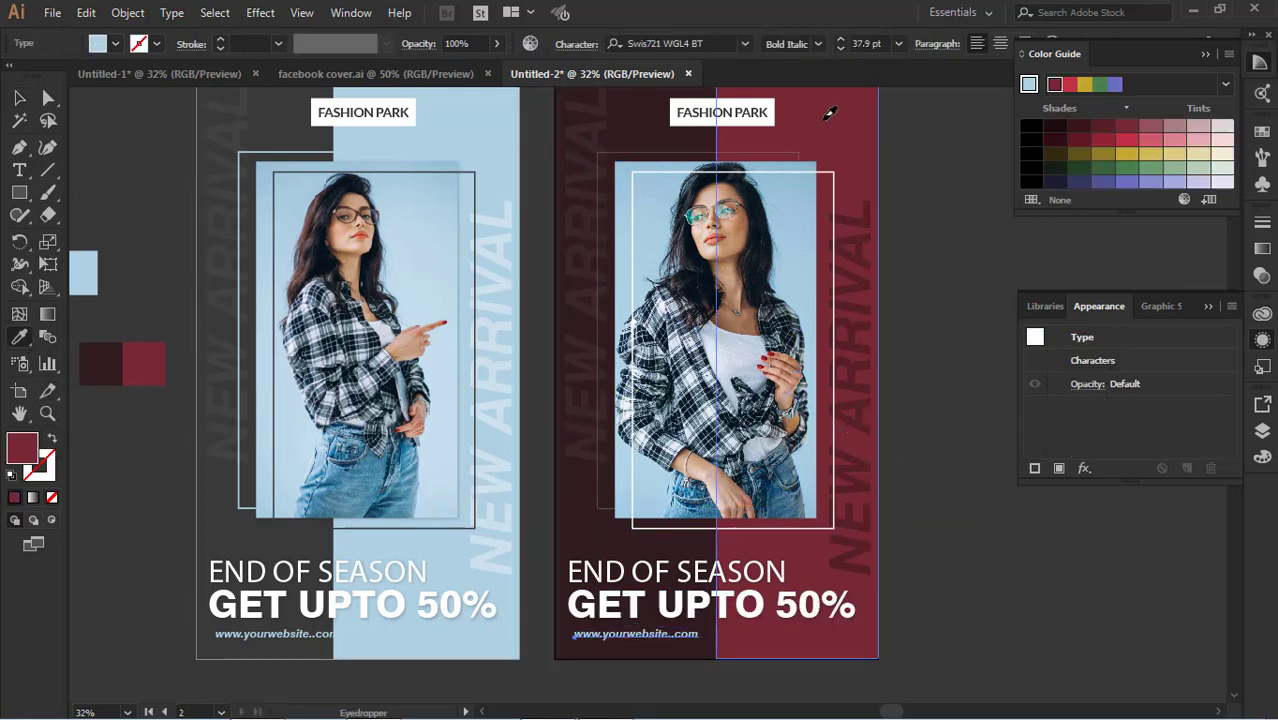
{"action": "left_click", "coordinate": [694, 114]}
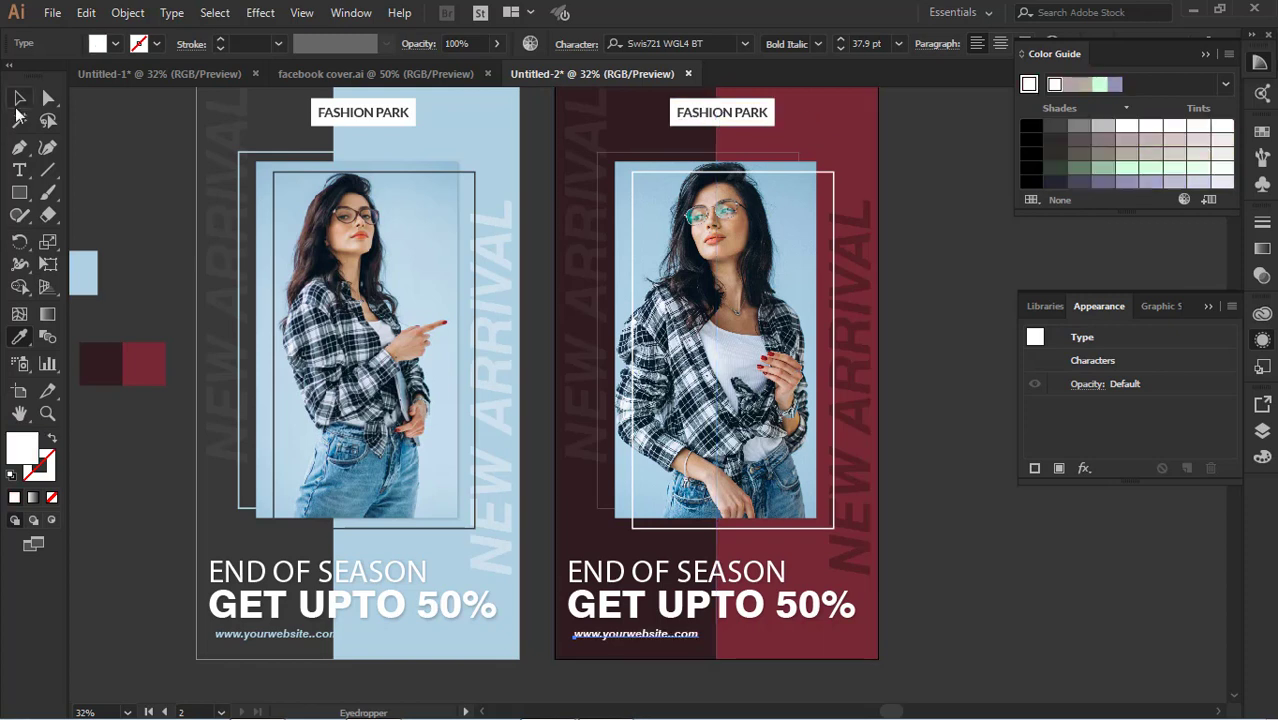
{"action": "left_click", "coordinate": [19, 99]}
{"action": "left_click", "coordinate": [903, 168]}
{"action": "scroll", "coordinate": [903, 168], "scroll_direction": "up", "scroll_amount": 1}
{"action": "scroll", "coordinate": [888, 333], "scroll_direction": "down", "scroll_amount": 2}
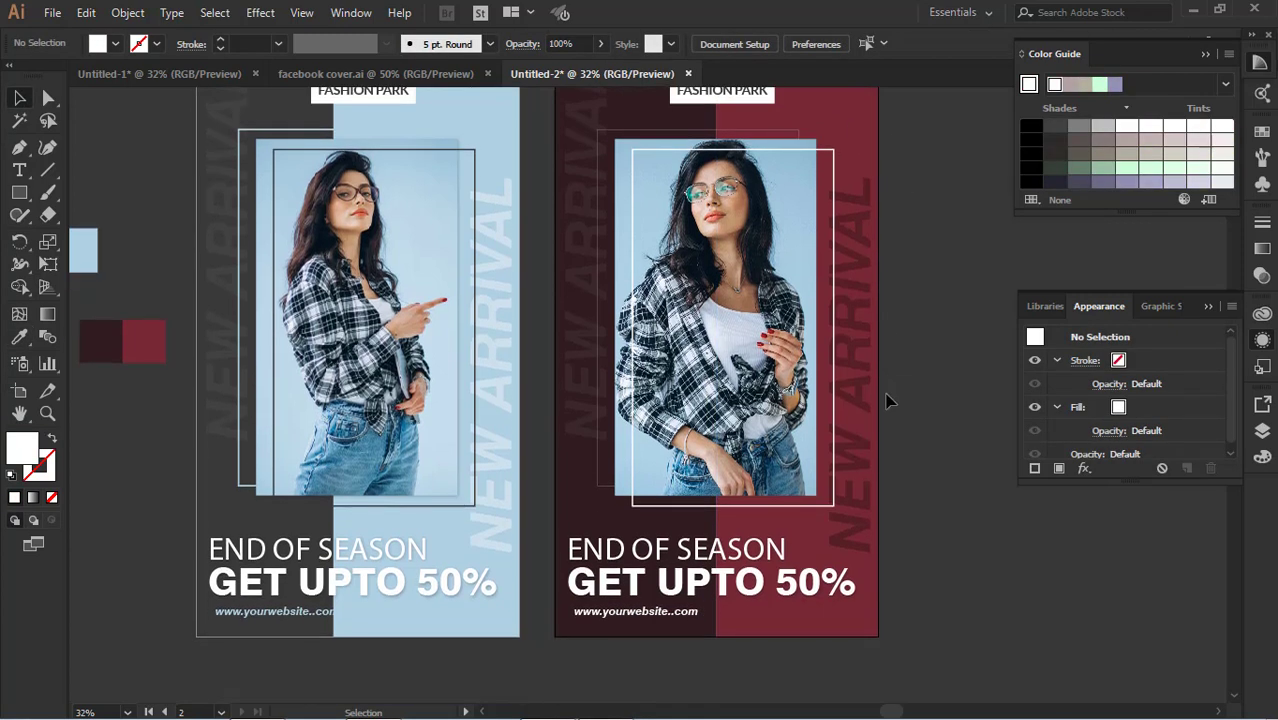
Nudge the faint NEW ARRIVAL text on the maroon copy's dark half slightly towards the layout's outer left edge
{"action": "left_click", "coordinate": [867, 369]}
{"action": "left_click", "coordinate": [924, 321]}
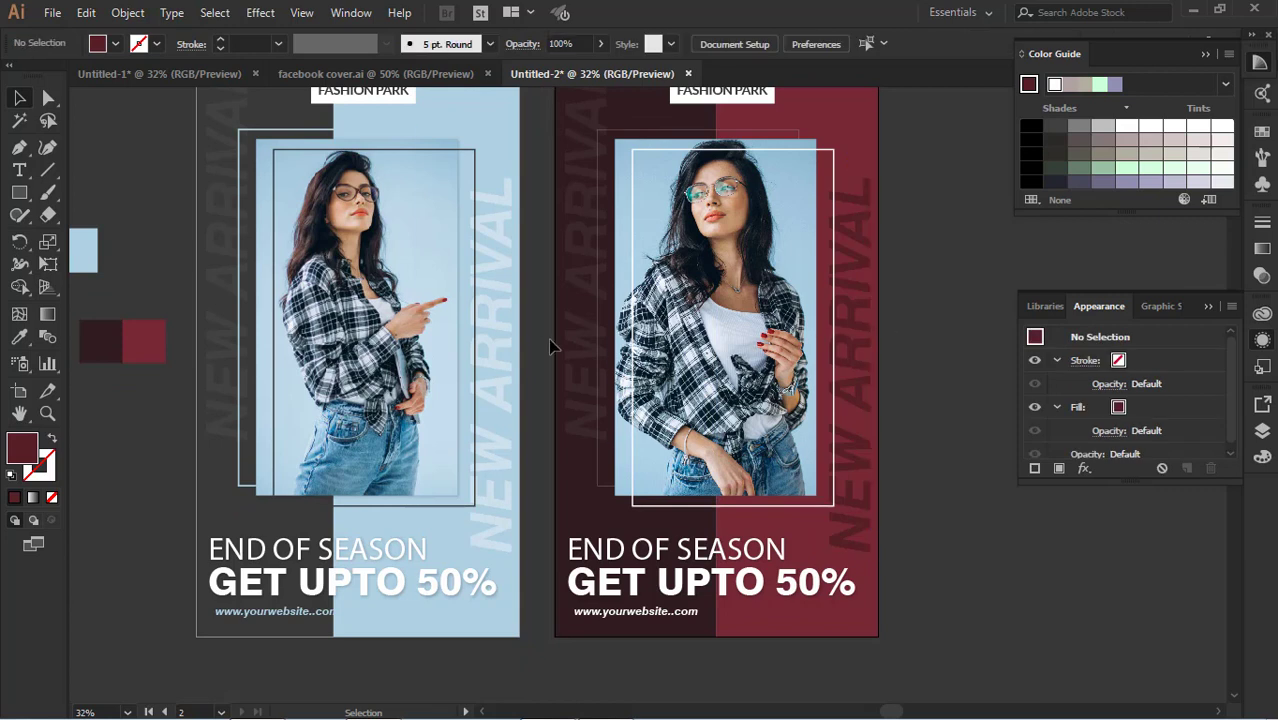
{"action": "left_click", "coordinate": [580, 338]}
{"action": "left_click", "coordinate": [584, 347]}
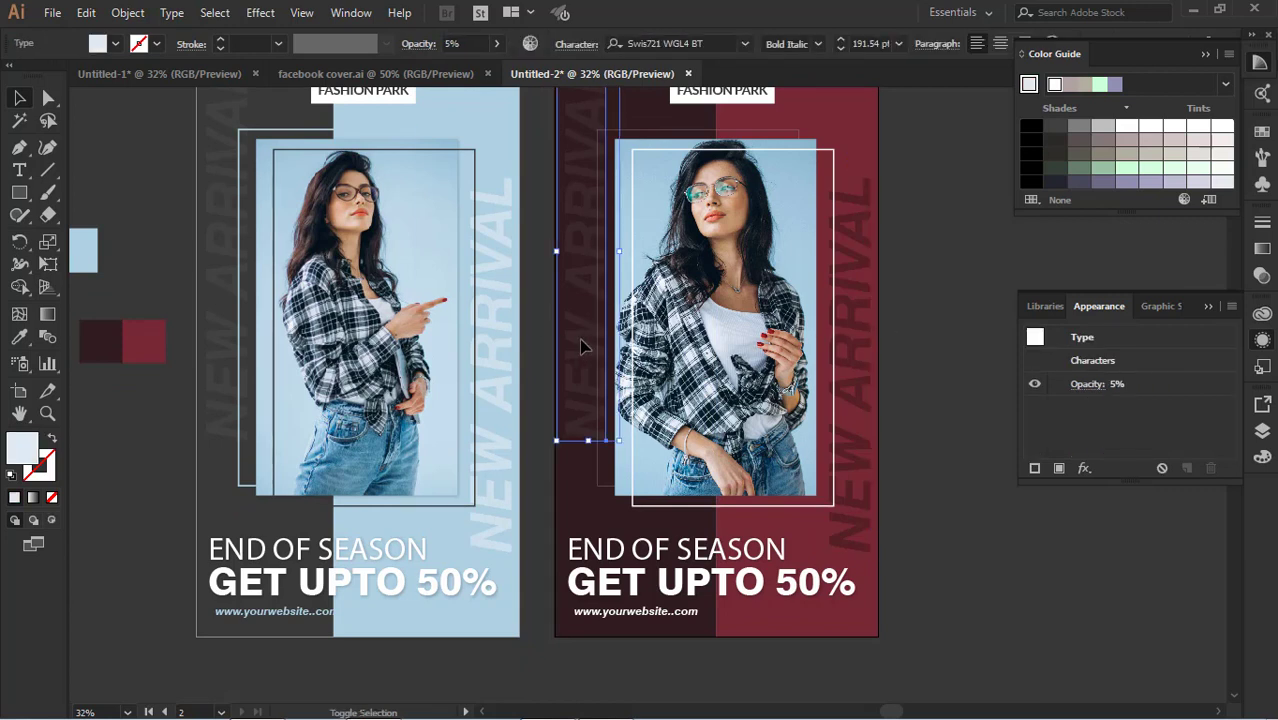
{"action": "key", "text": "shift+Left"}
{"action": "left_click", "coordinate": [965, 326]}
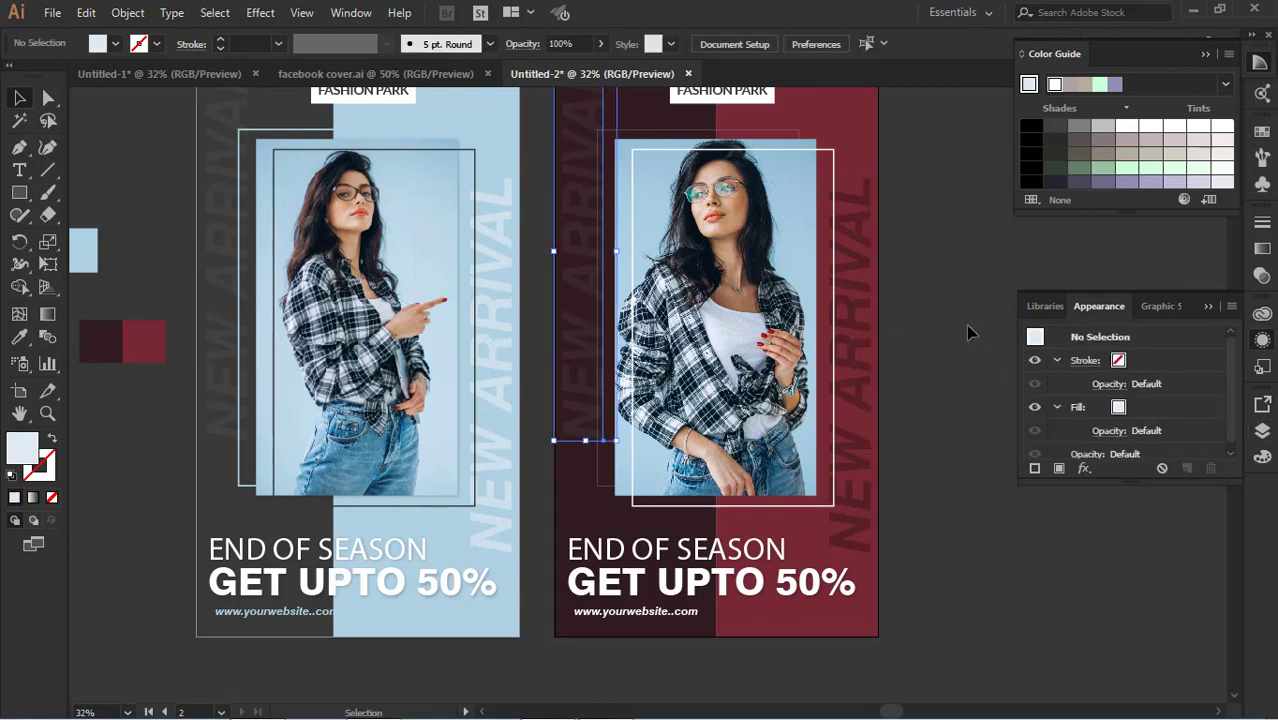
Set the stroke weight of the back frame rectangle behind the maroon copy's photo to 5 pt
{"action": "left_click", "coordinate": [781, 138]}
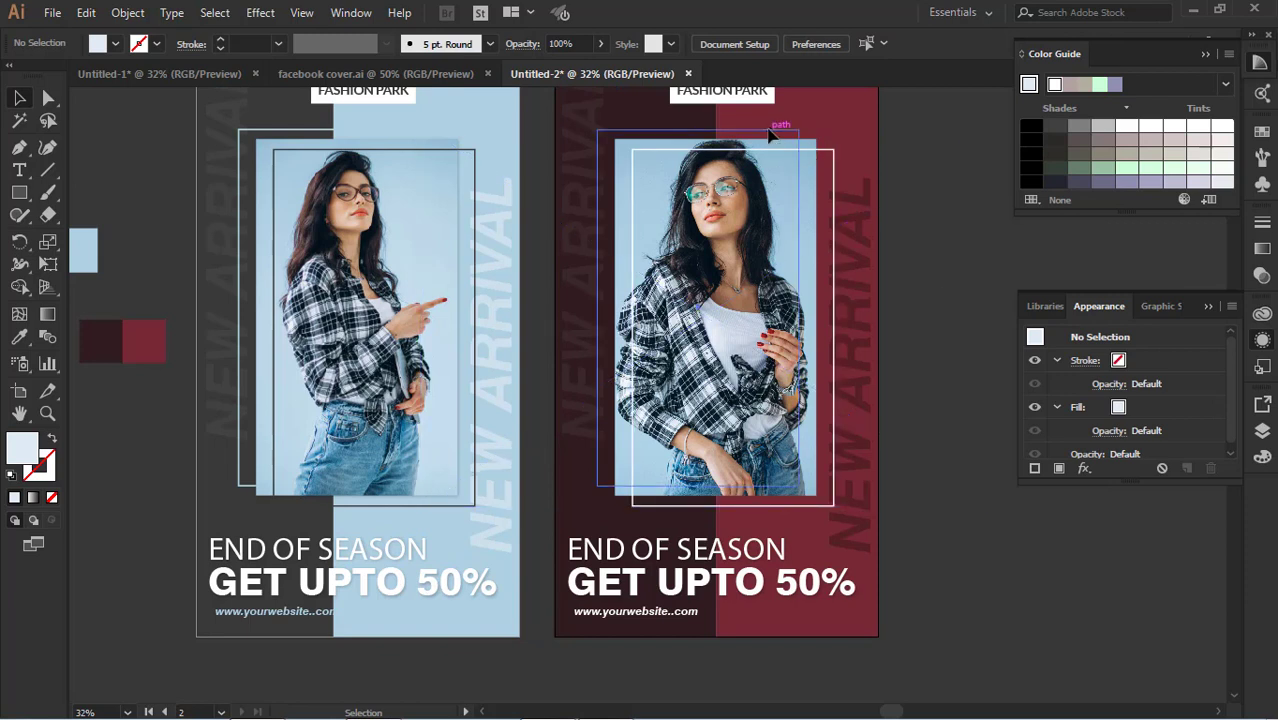
{"action": "left_click", "coordinate": [278, 44]}
{"action": "left_click", "coordinate": [275, 196]}
{"action": "left_click", "coordinate": [920, 205]}
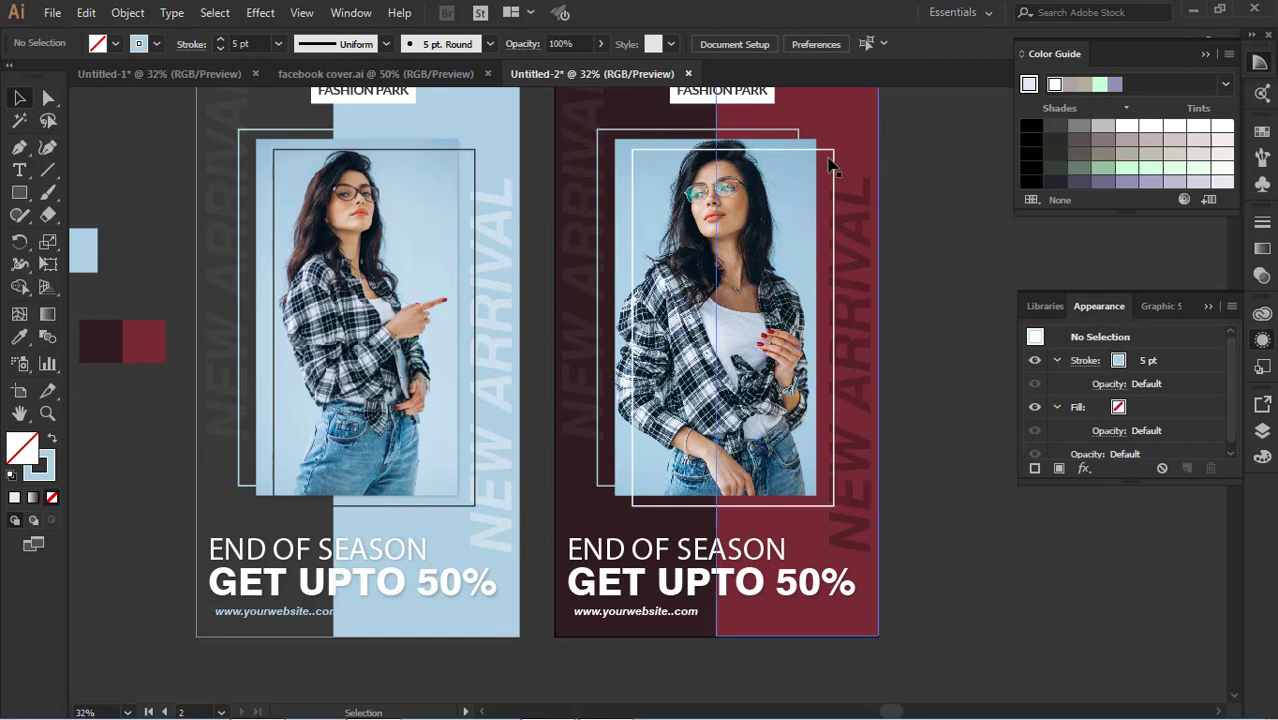
Nudge the NEW ARRIVAL text on the copy's maroon half slightly right, towards the layout's outer edge
{"action": "left_click", "coordinate": [881, 275]}
{"action": "left_click", "coordinate": [854, 280]}
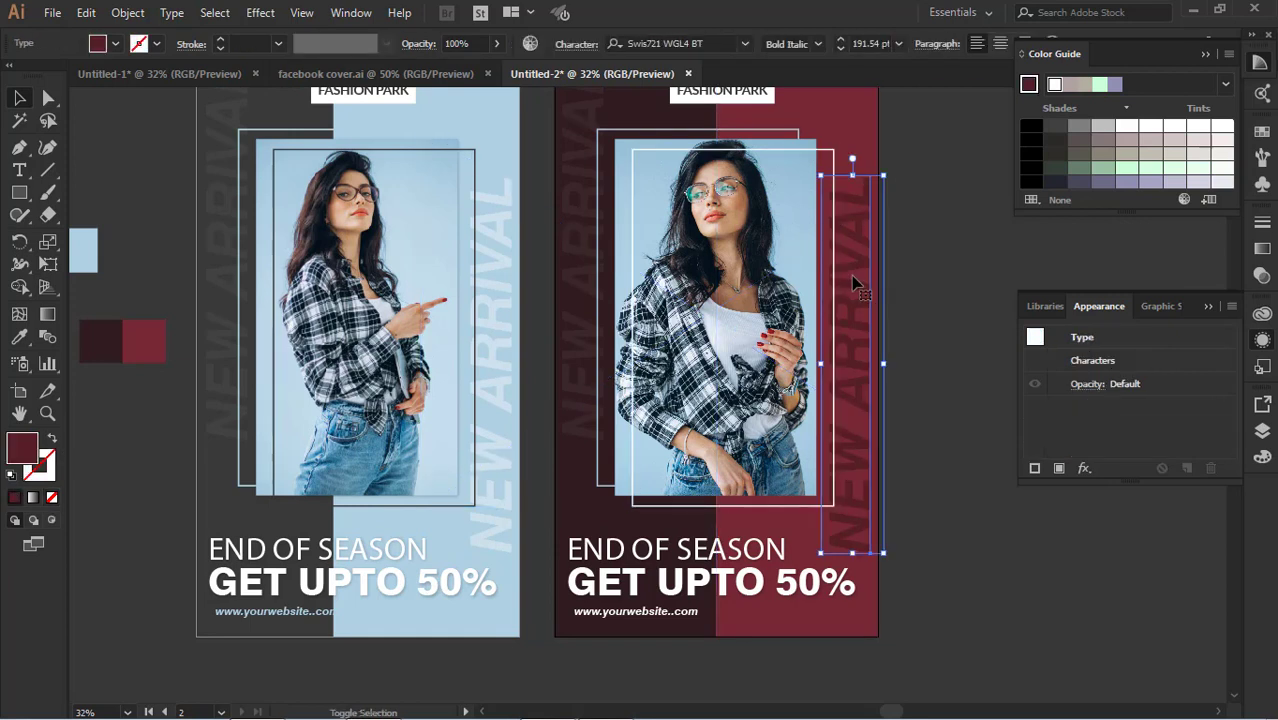
{"action": "key", "text": "shift+Right"}
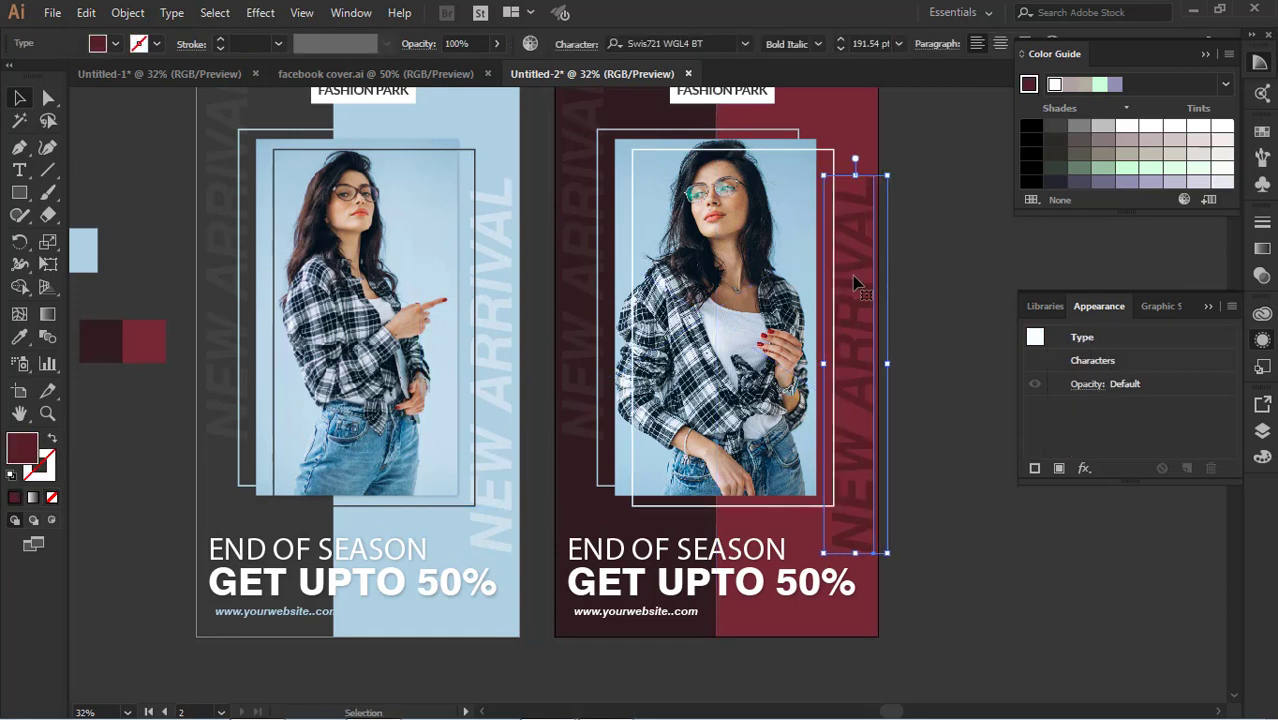
Nudge the NEW ARRIVAL text on the first layout's light blue half slightly right
{"action": "left_click", "coordinate": [500, 340]}
{"action": "key", "text": "Right"}
{"action": "key", "text": "Right"}
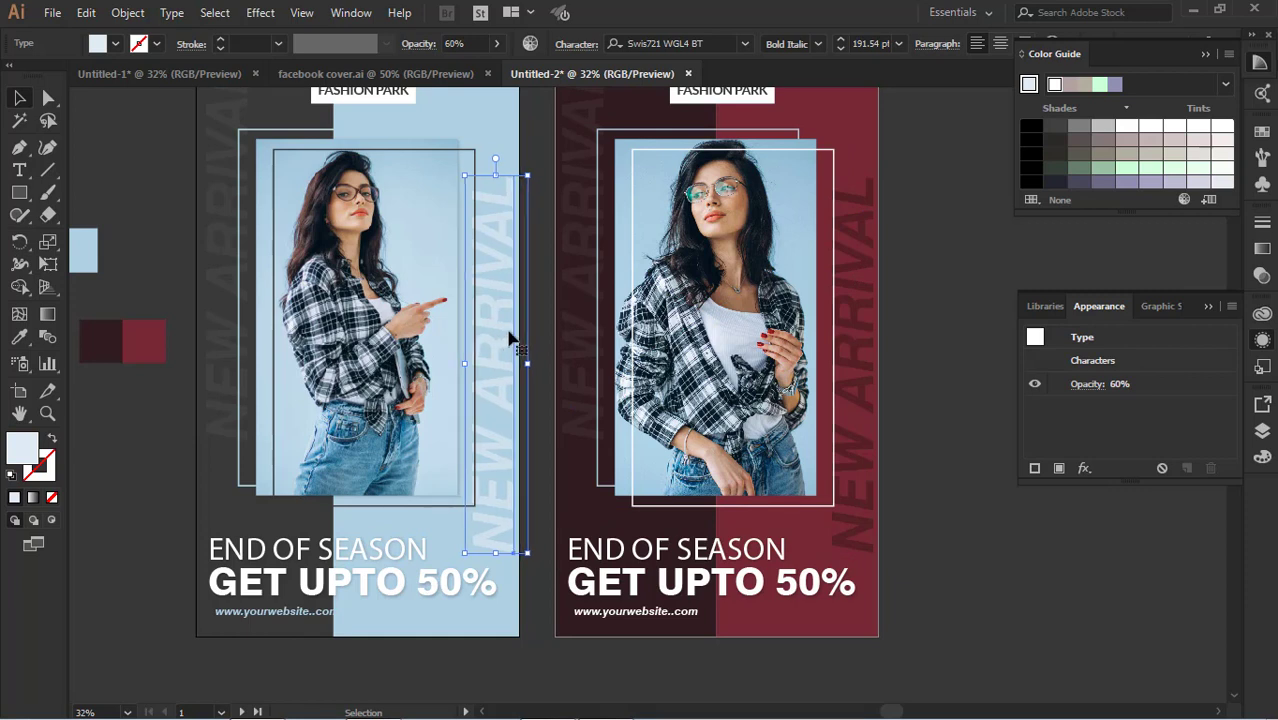
{"action": "left_click", "coordinate": [1005, 561]}
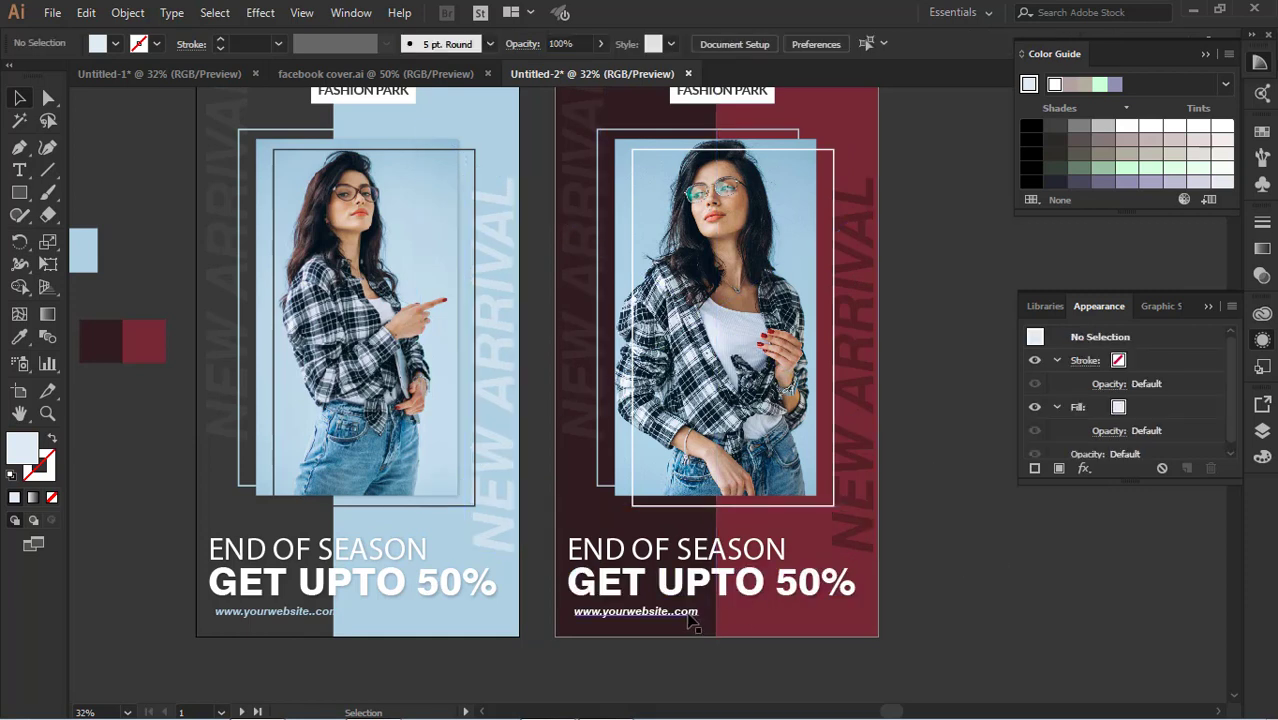
Align the maroon copy's website text with the left edge of GET UPTO 50%, keeping a small gap below that headline
{"action": "left_click_drag", "start_coordinate": [686, 612], "coordinate": [678, 608]}
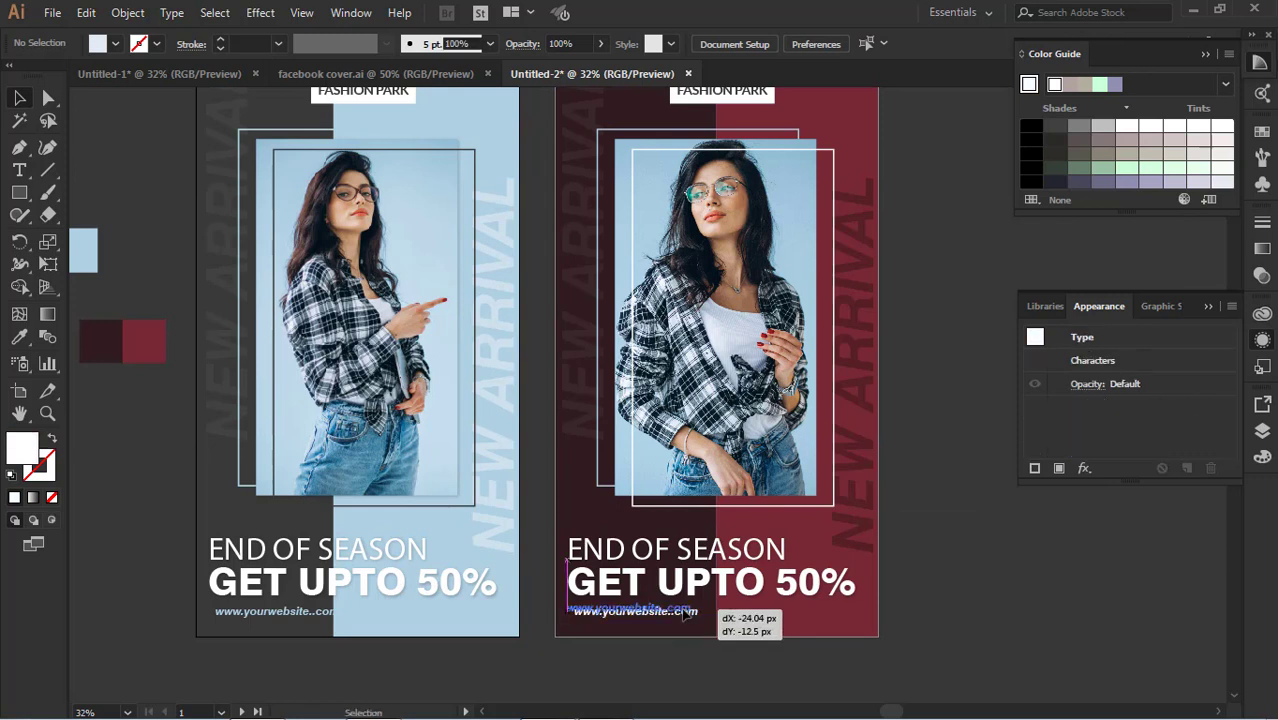
{"action": "left_click", "coordinate": [944, 616]}
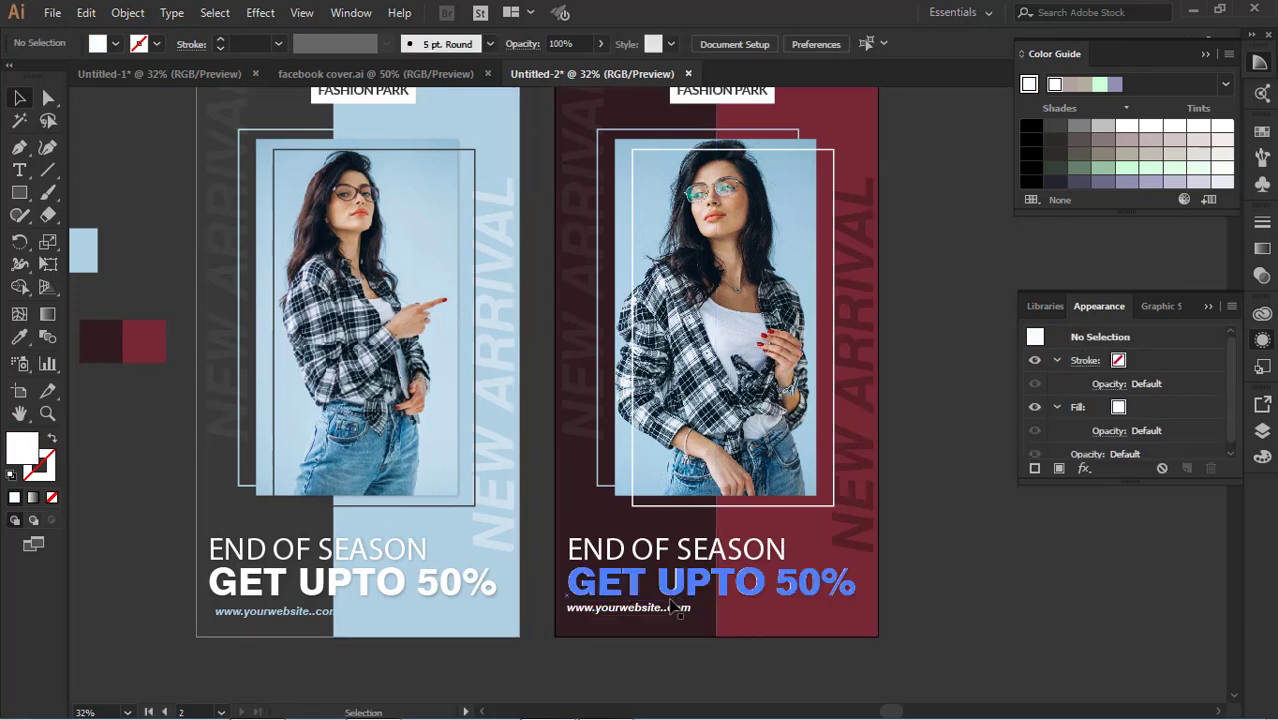
{"action": "left_click_drag", "start_coordinate": [670, 608], "coordinate": [672, 618]}
{"action": "left_click", "coordinate": [954, 612]}
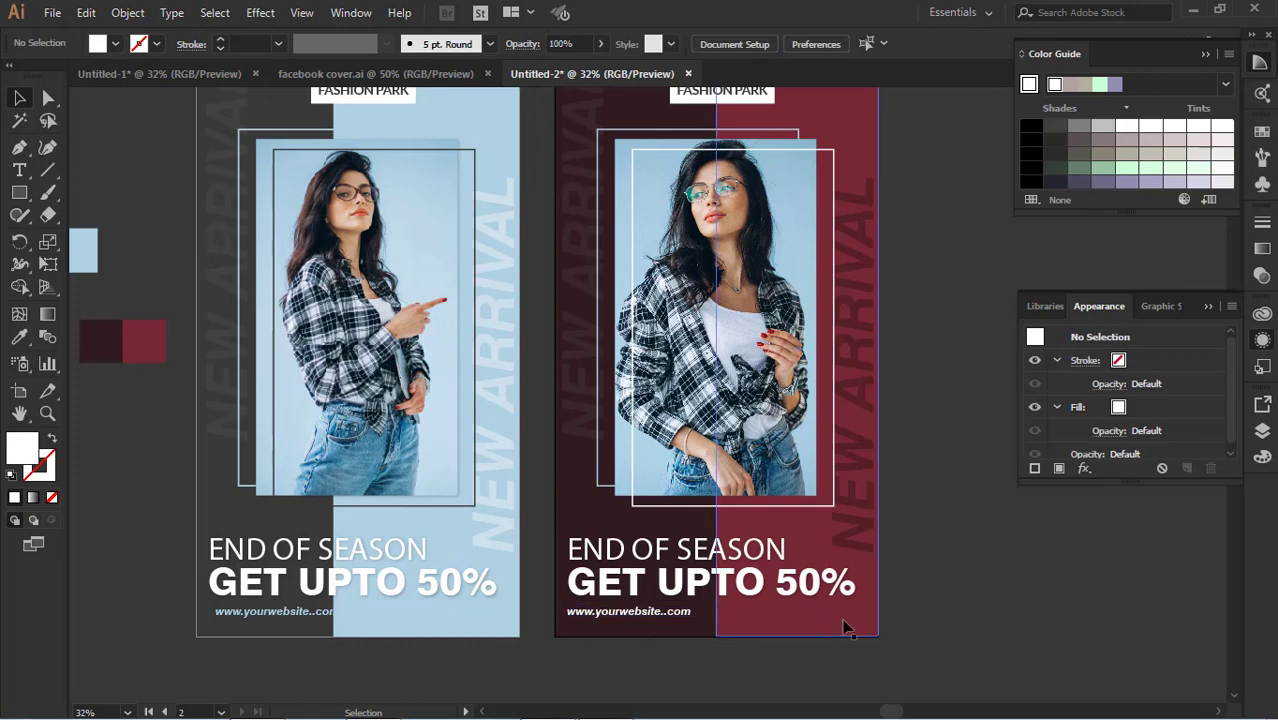
Apply a Multiply drop shadow to the maroon copy's photo with 25% opacity, 2 px X and Y offsets and 5 px blur
{"action": "scroll", "coordinate": [907, 440], "scroll_direction": "up", "scroll_amount": 2}
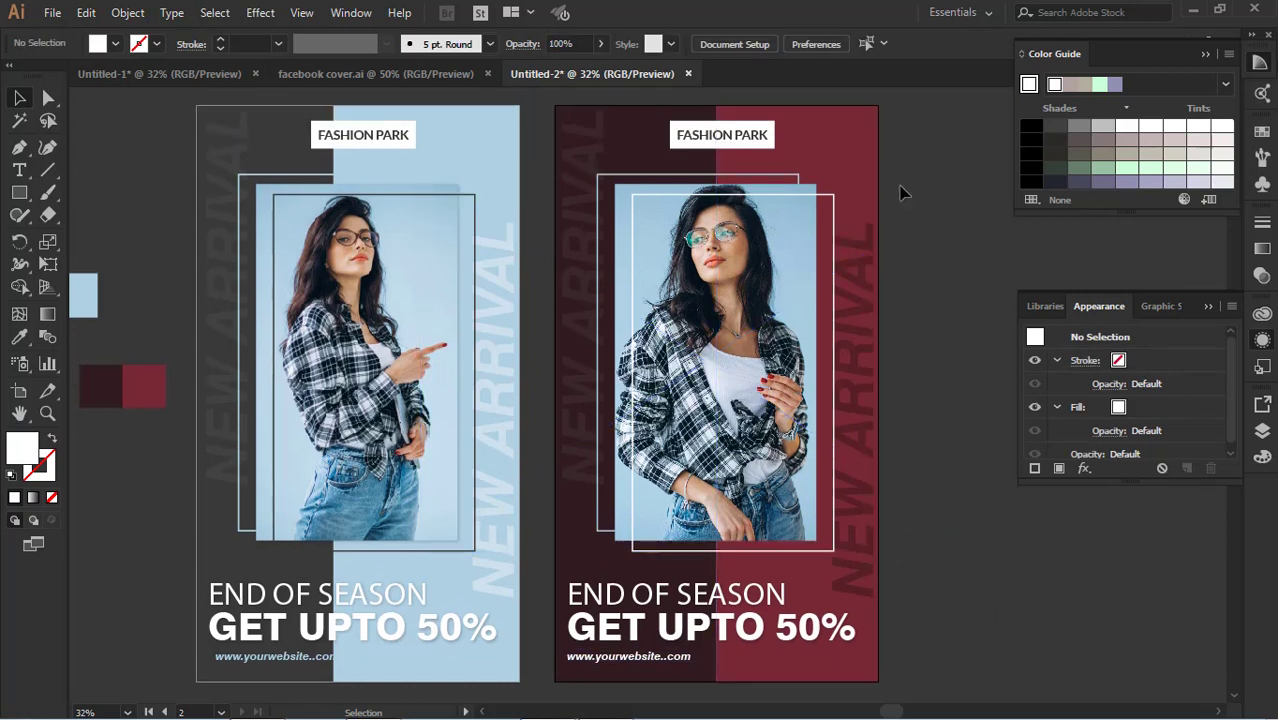
{"action": "left_click", "coordinate": [810, 188]}
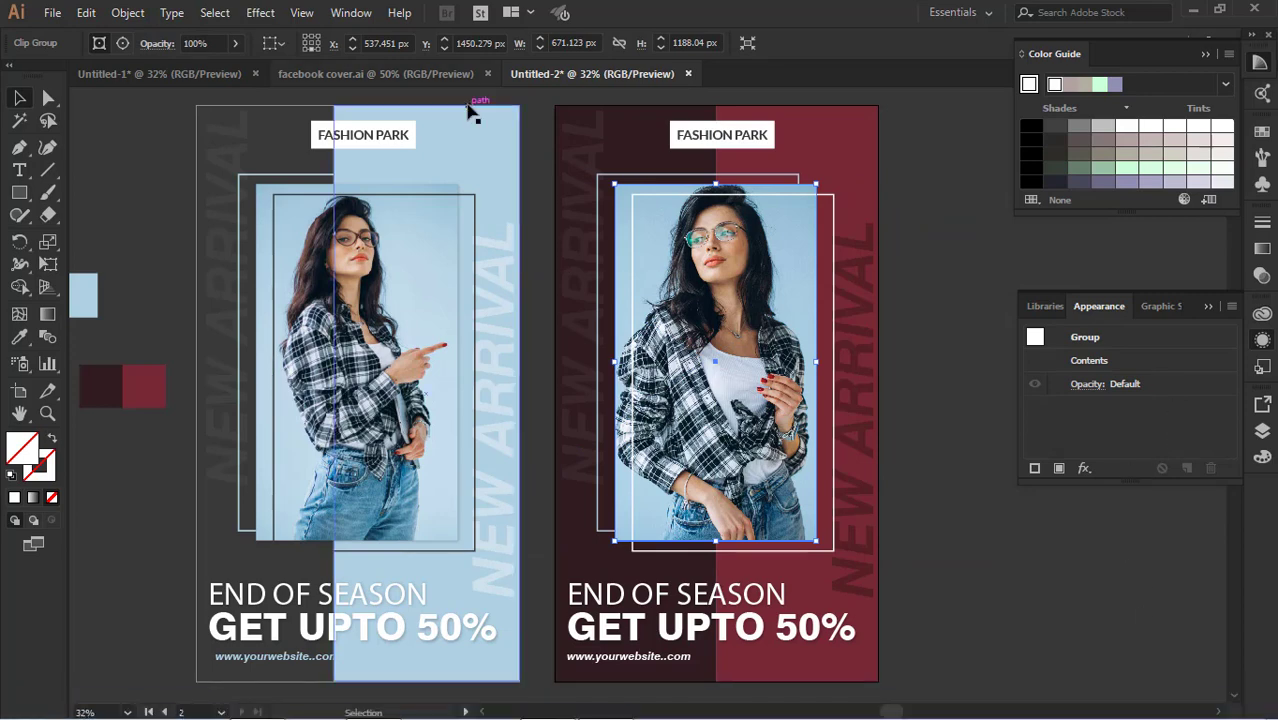
{"action": "left_click", "coordinate": [262, 12]}
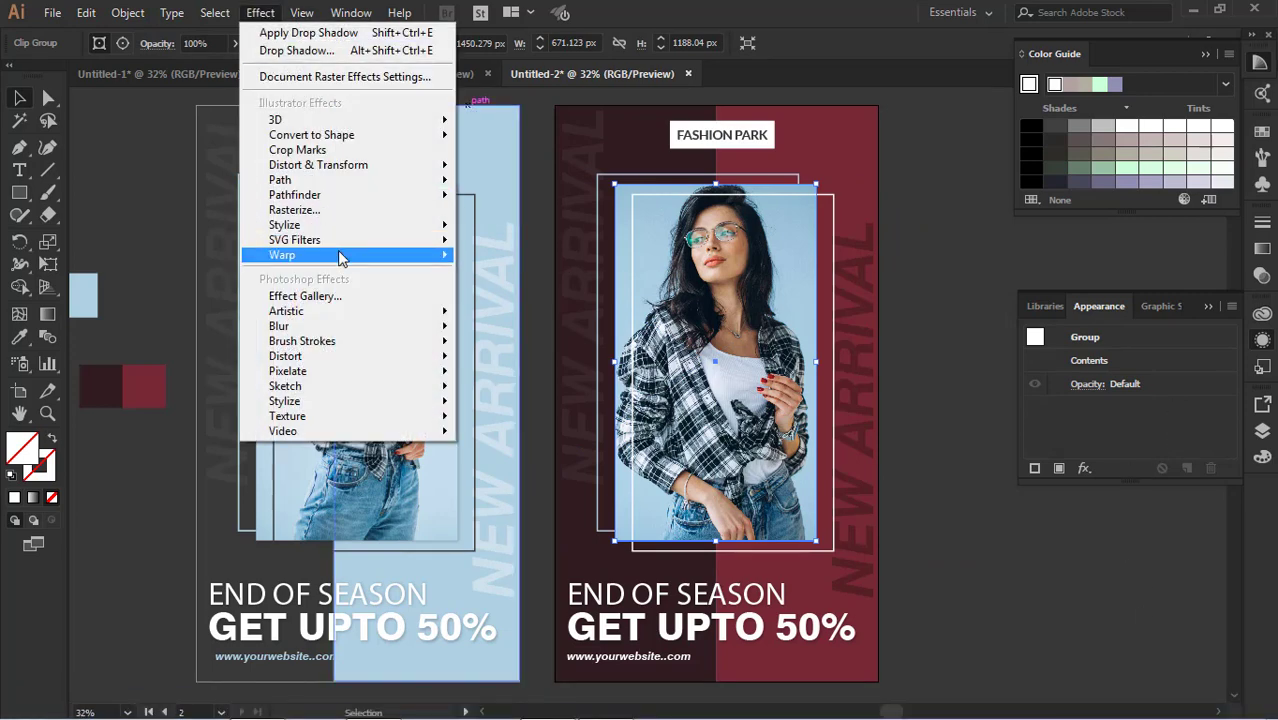
{"action": "mouse_move", "coordinate": [340, 228]}
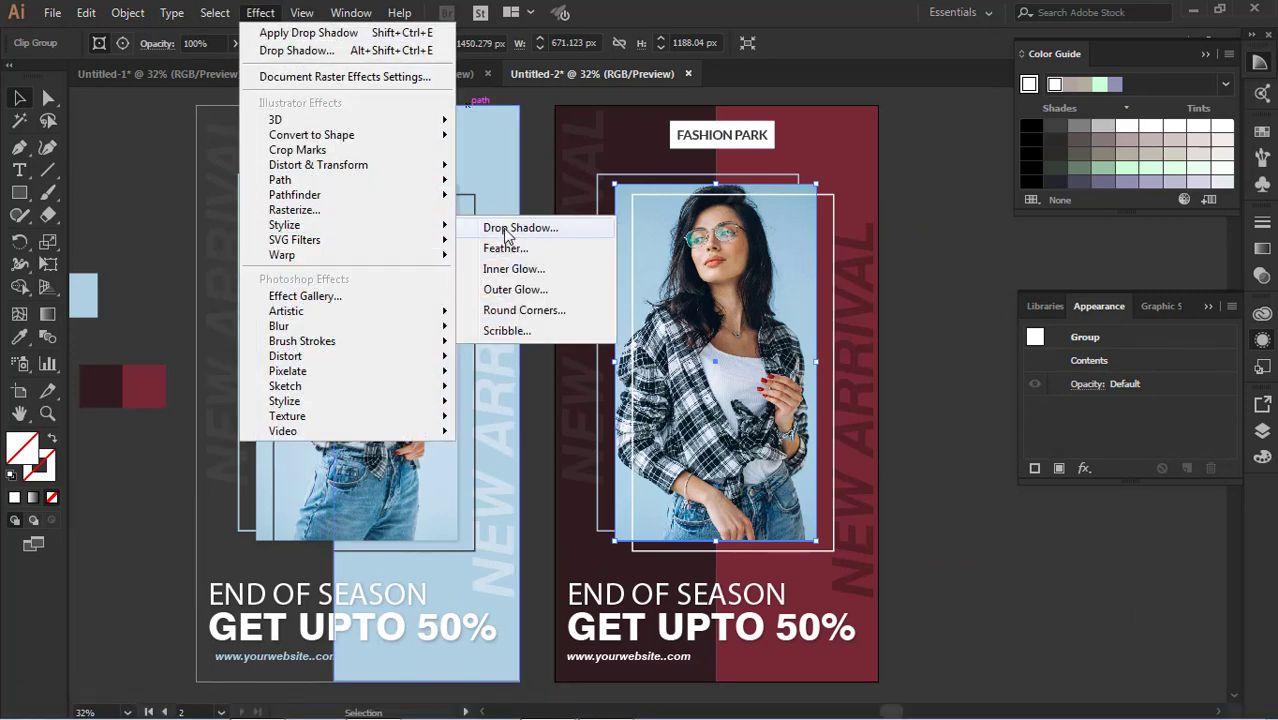
{"action": "left_click", "coordinate": [507, 229]}
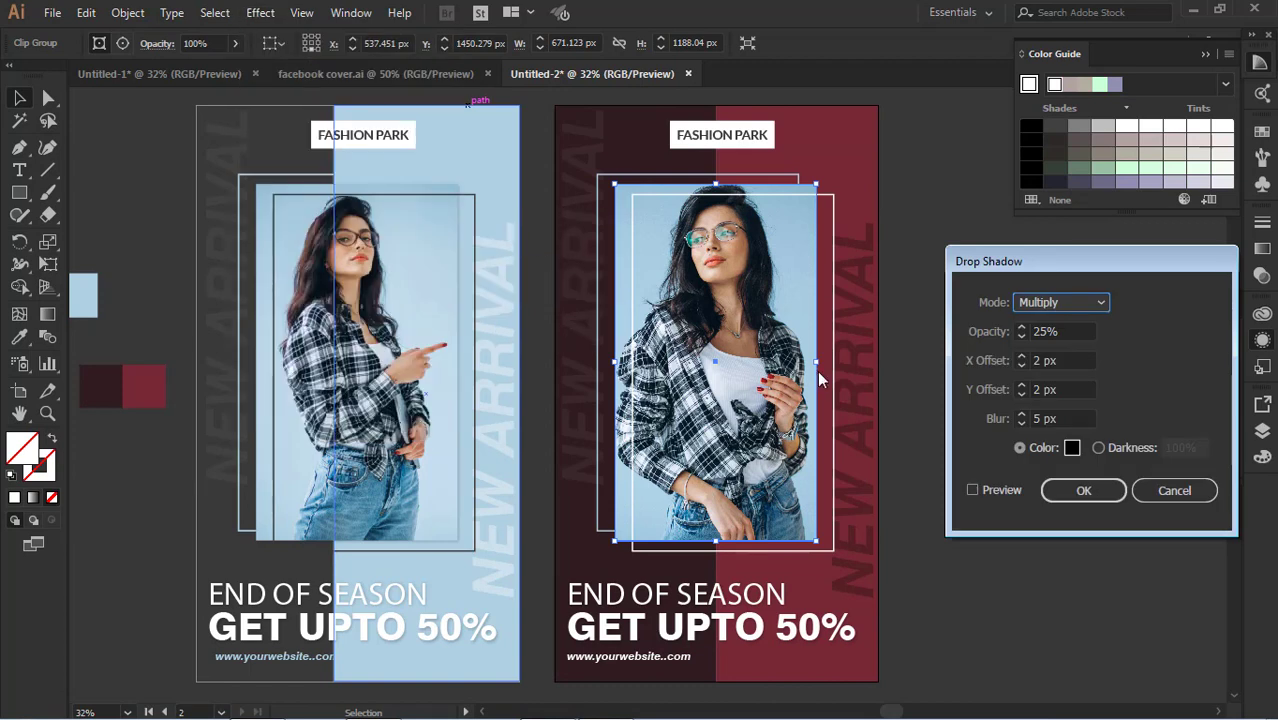
{"action": "left_click", "coordinate": [1082, 492]}
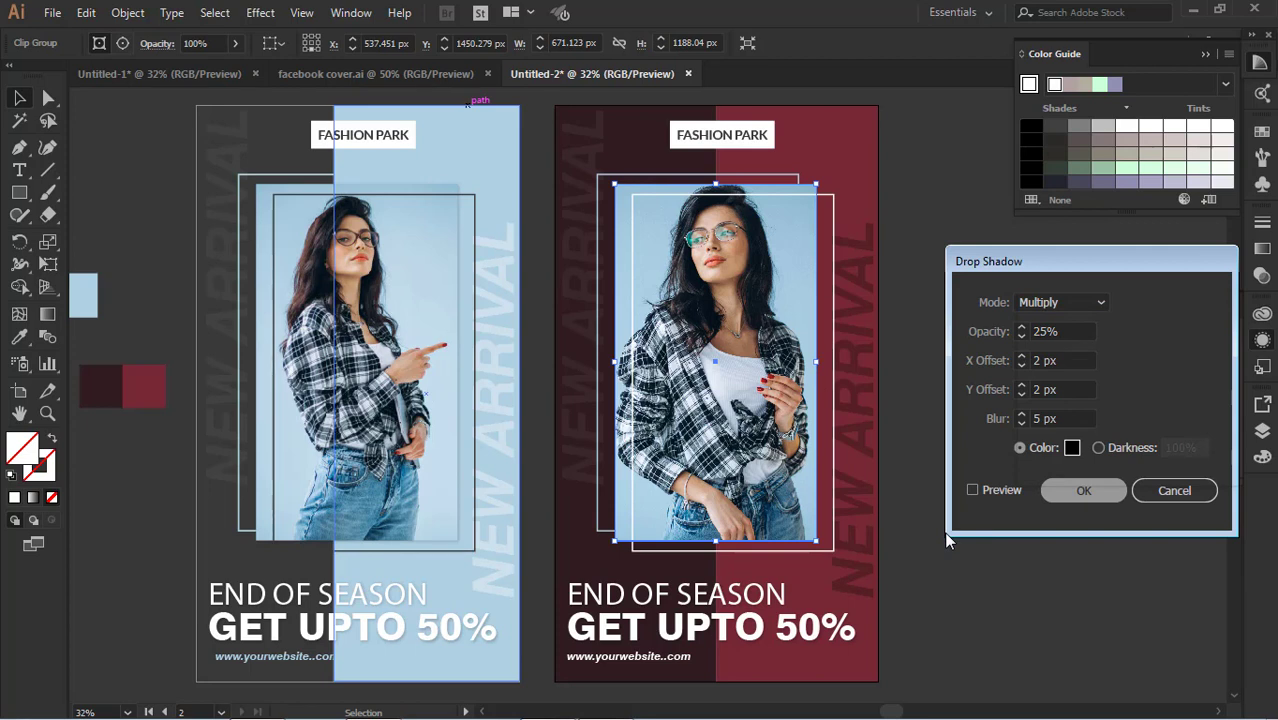
Try the sampled light blue background colour on the first layout's END OF SEASON text and undo it
{"action": "left_click", "coordinate": [214, 588]}
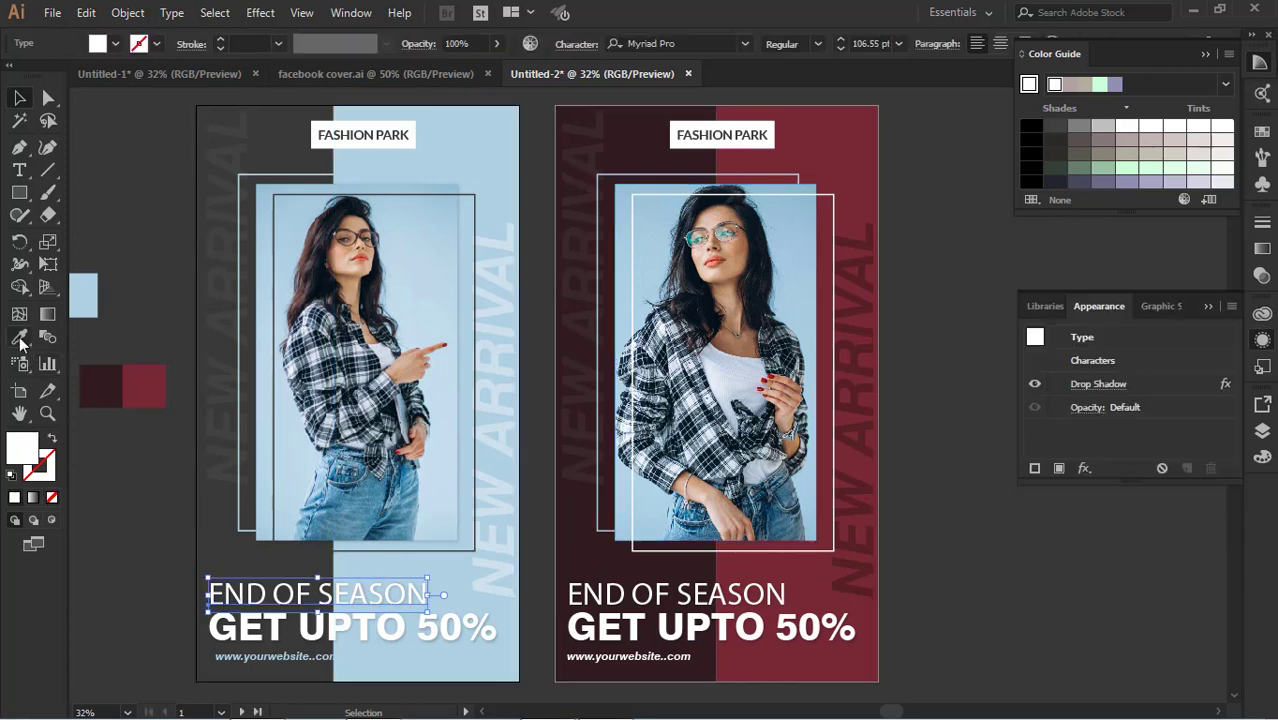
{"action": "key", "text": "i"}
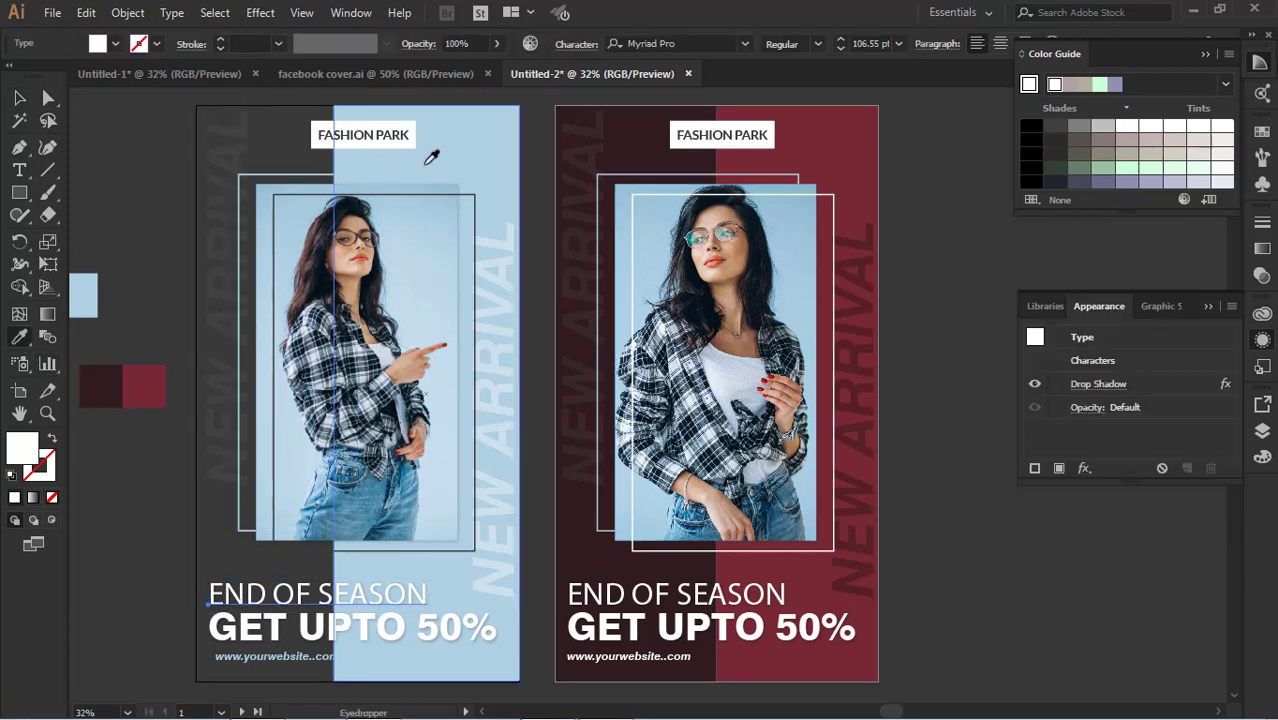
{"action": "left_click", "coordinate": [432, 157]}
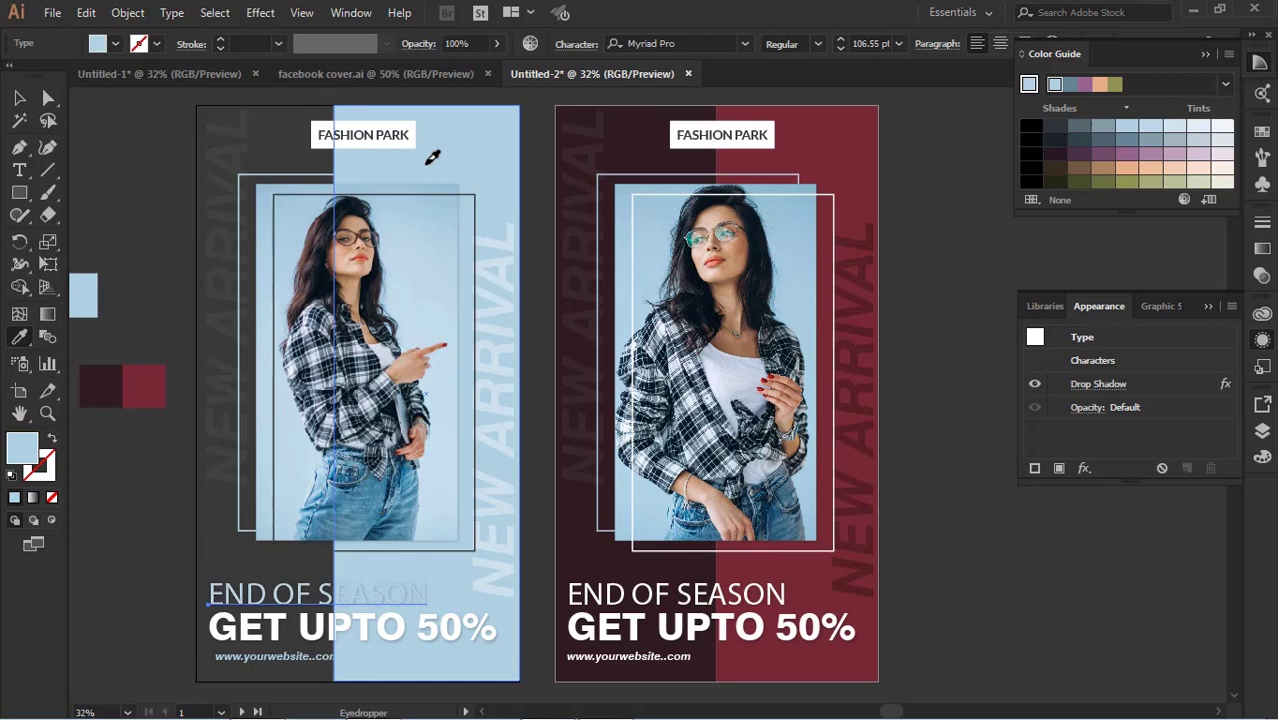
{"action": "key", "text": "ctrl+z"}
{"action": "left_click", "coordinate": [20, 99]}
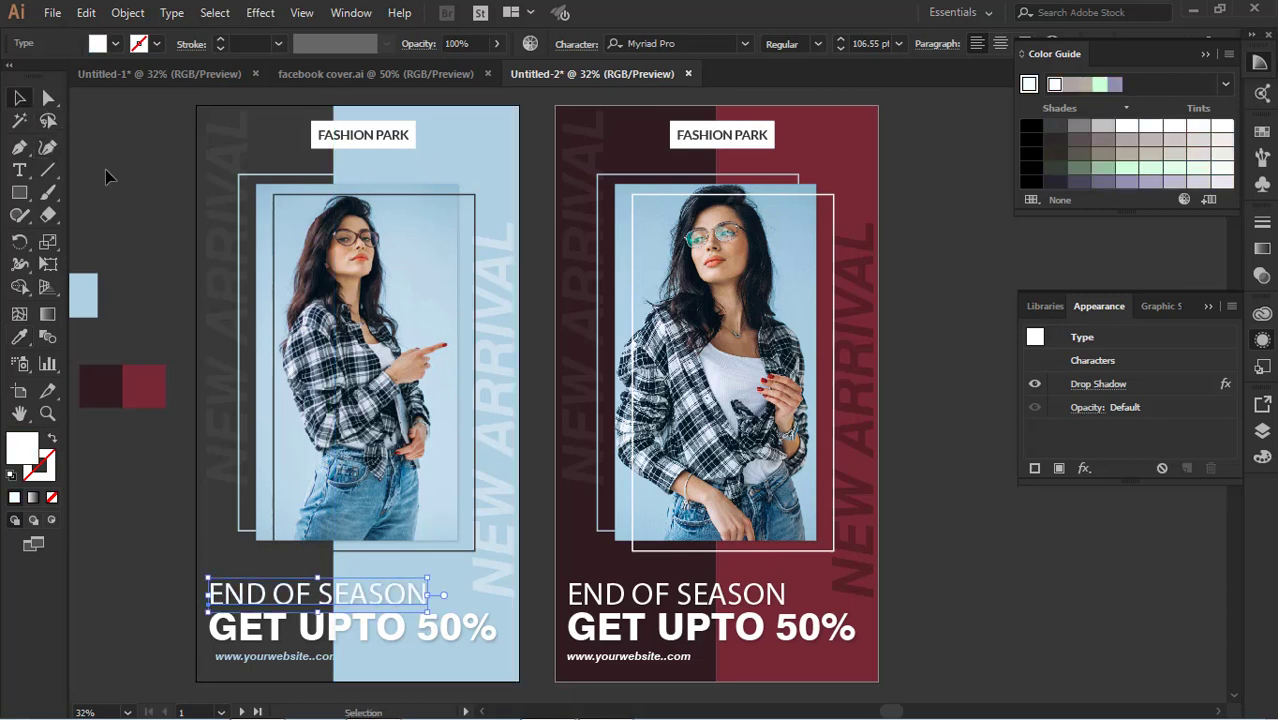
{"action": "left_click", "coordinate": [106, 170]}
Nudge the faint NEW ARRIVAL text on the first layout's dark half slightly left, towards the outer edge
{"action": "left_click", "coordinate": [218, 254]}
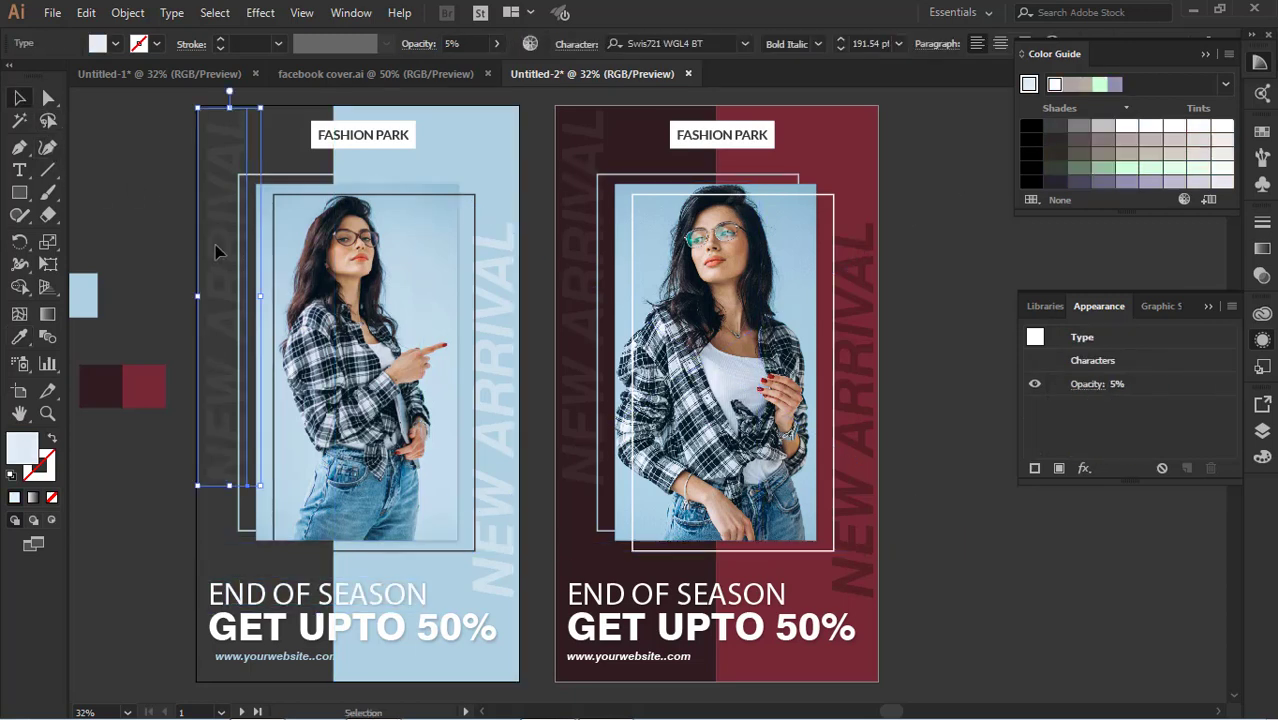
{"action": "key", "text": "Left"}
{"action": "key", "text": "Left"}
{"action": "key", "text": "Left"}
{"action": "key", "text": "Left"}
{"action": "key", "text": "Left"}
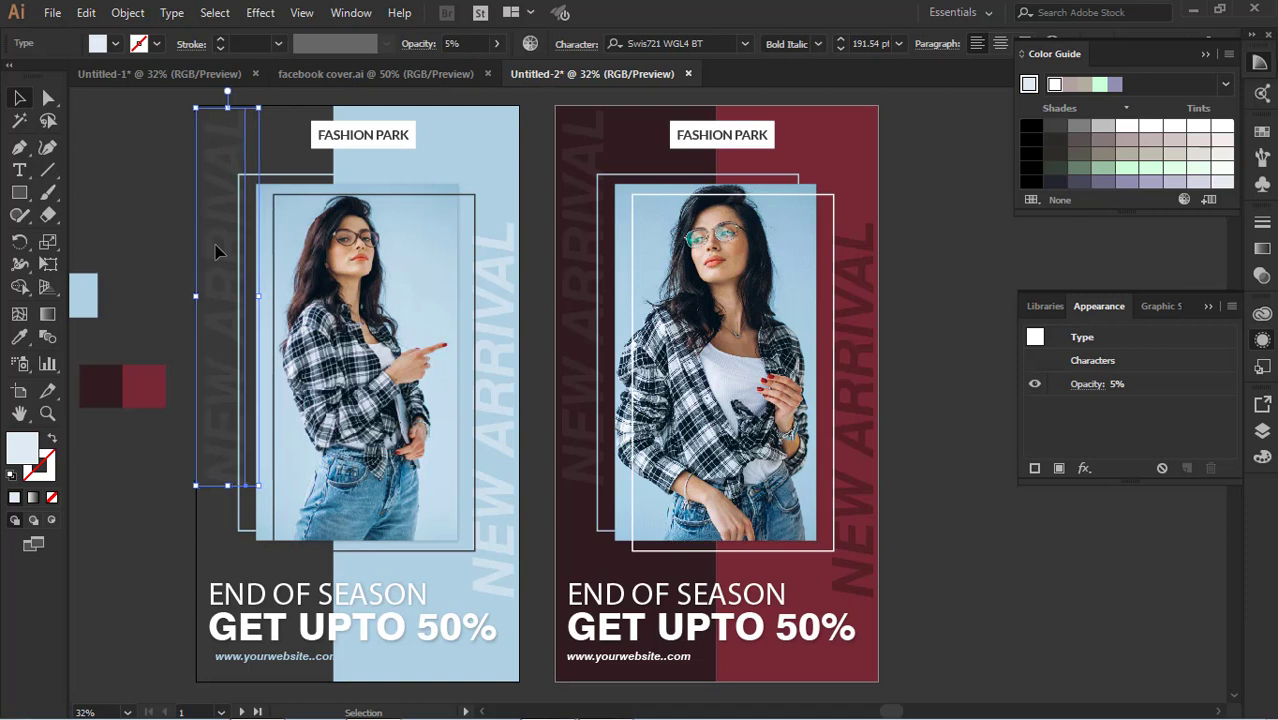